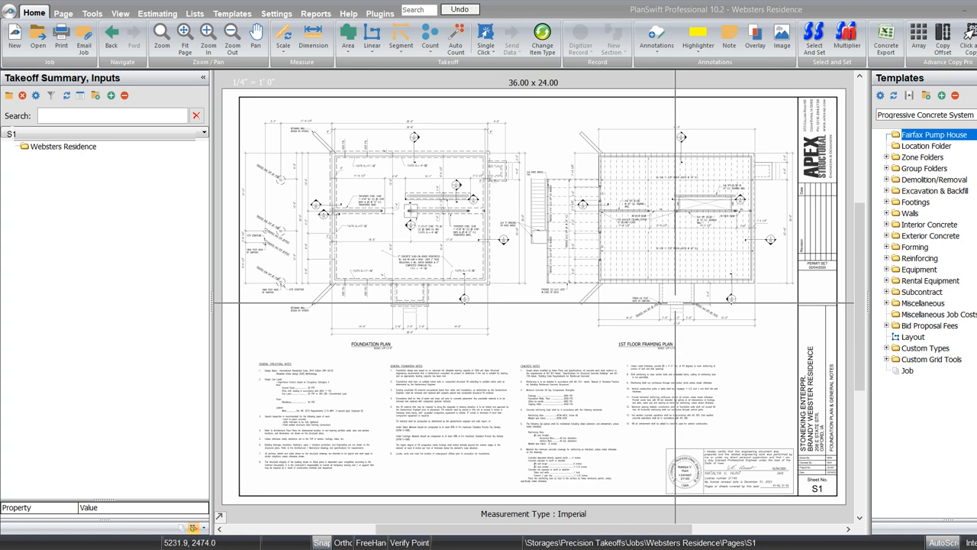
Step: Examine the foundation plan on page S1, including its wall layout, step footings and top-of-footing elevations
scroll(331, 225, "up", 2)
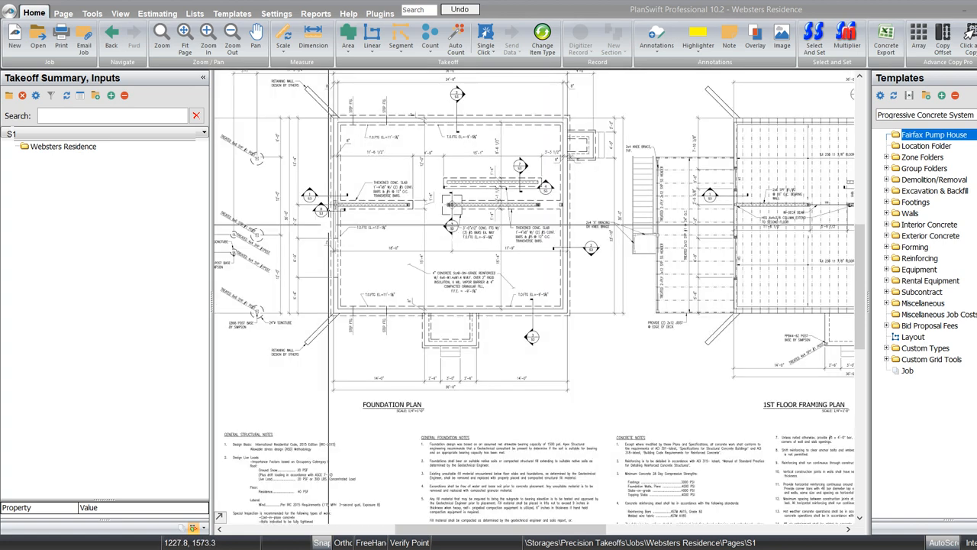
left_click_drag(332, 235, 356, 292)
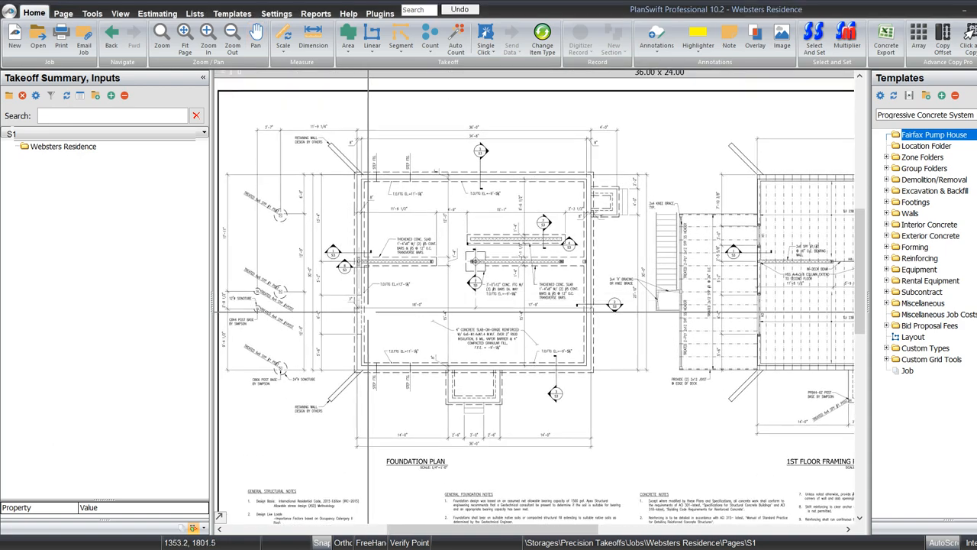
scroll(375, 469, "up", 3)
scroll(561, 372, "down", 2)
left_click_drag(561, 372, 575, 496)
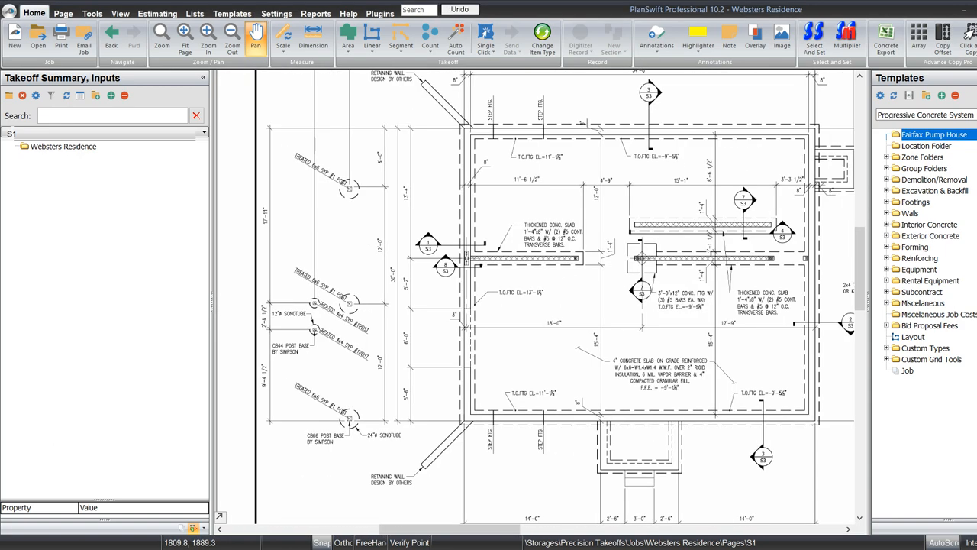
left_click_drag(643, 246, 547, 244)
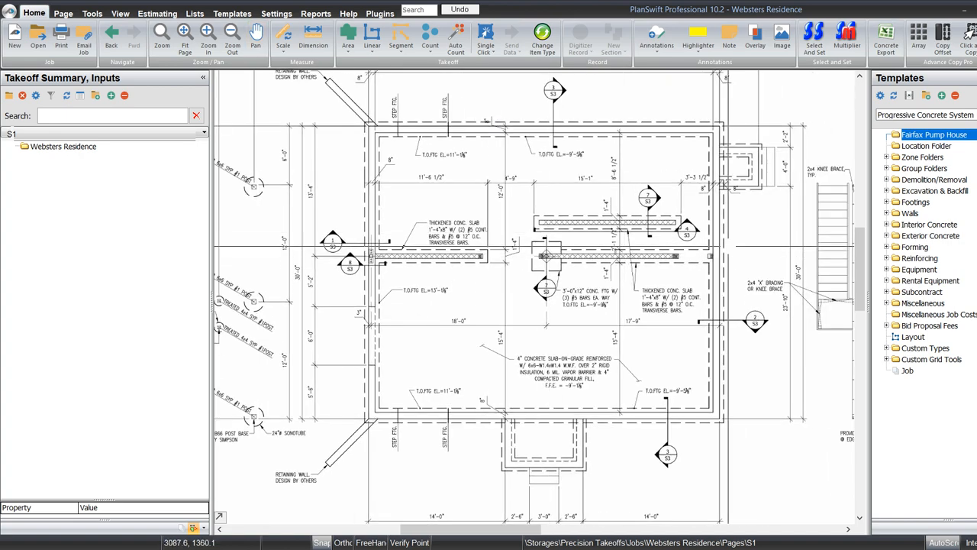
scroll(547, 244, "up", 3)
scroll(481, 322, "down", 2)
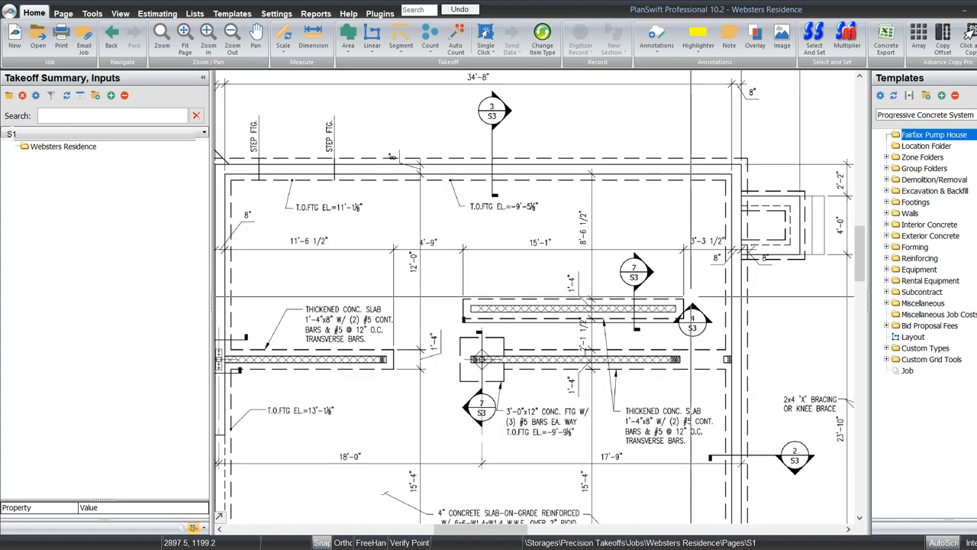
scroll(690, 297, "down", 1)
left_click_drag(541, 338, 543, 314)
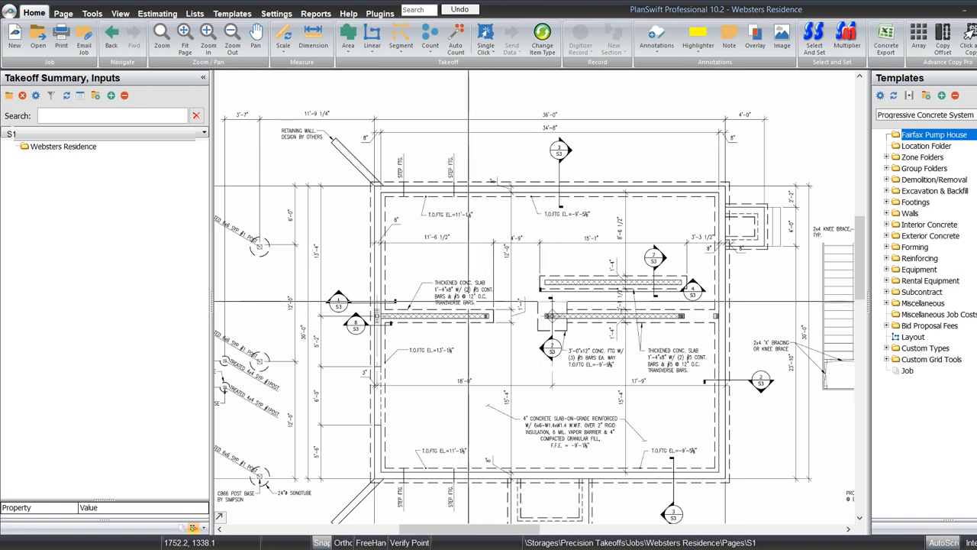
left_click_drag(469, 330, 473, 279)
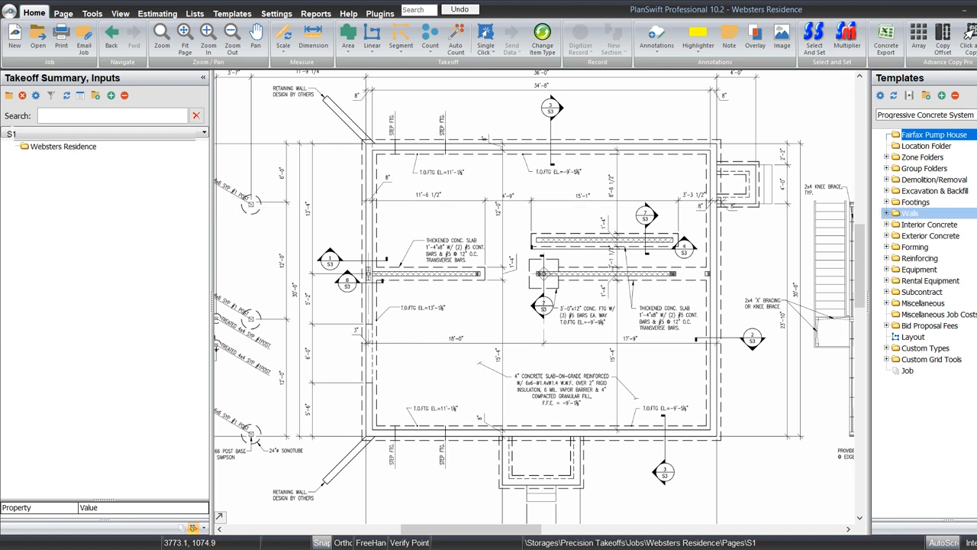
Step: Expand the Walls template folder and locate the Cast-in-Place Wall template
left_click(886, 213)
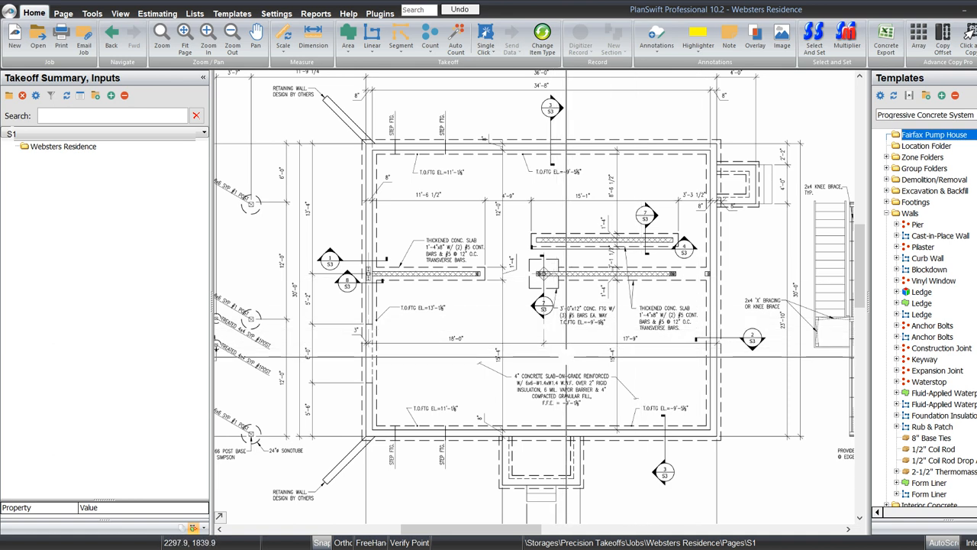
left_click(939, 236)
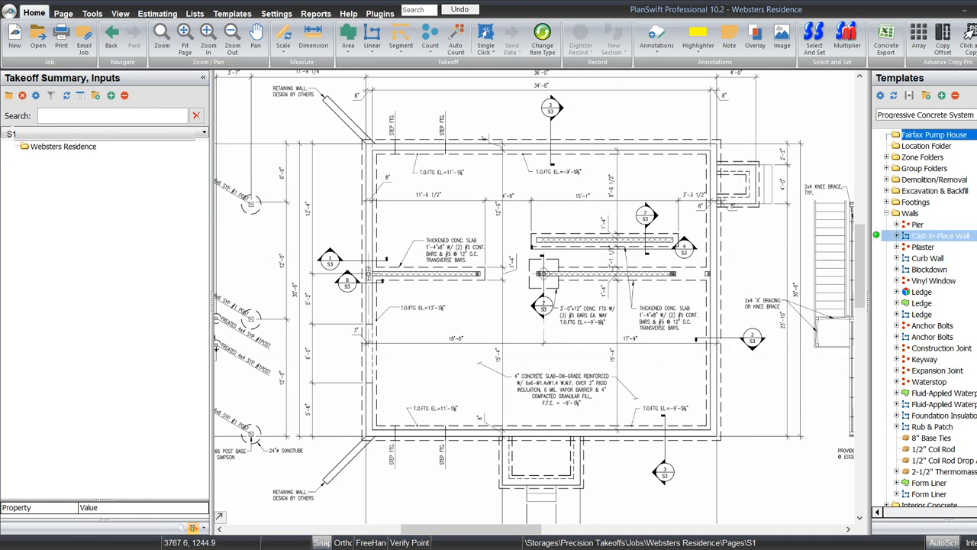
Step: Examine the foundation plan's perimeter walls, step footings, footing elevations and section markers referring to sheet S3
left_click_drag(633, 325, 594, 312)
scroll(615, 462, "up", 1)
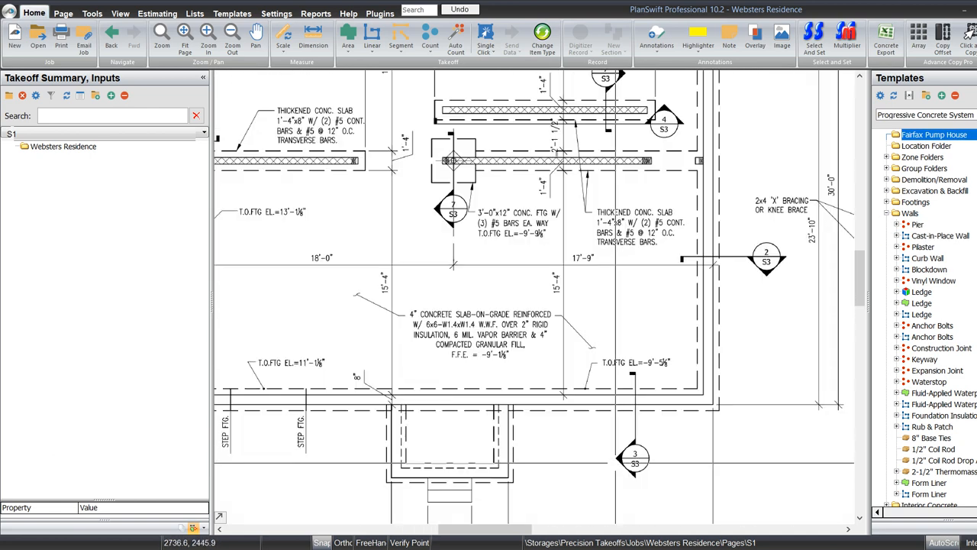
scroll(629, 457, "up", 1)
left_click_drag(599, 379, 588, 303)
scroll(644, 405, "down", 1)
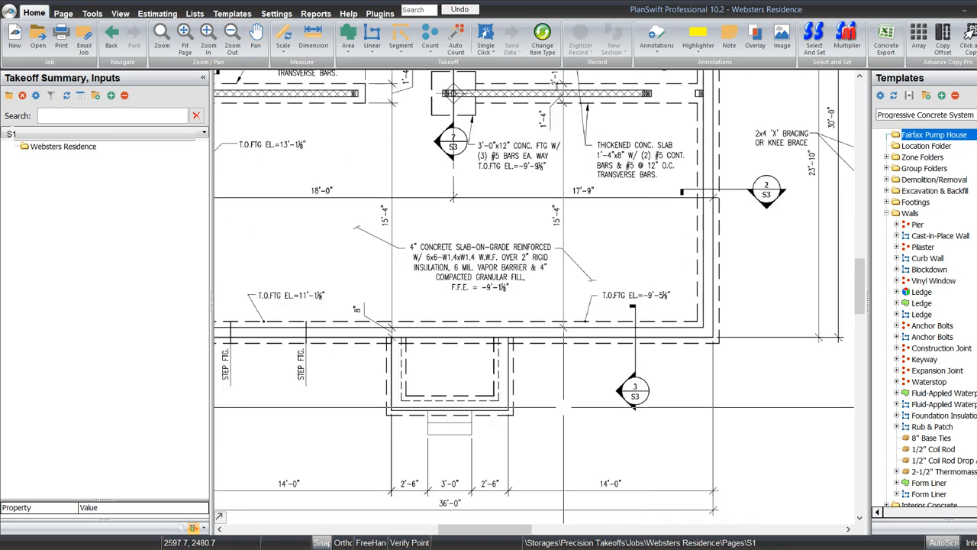
left_click_drag(473, 404, 563, 410)
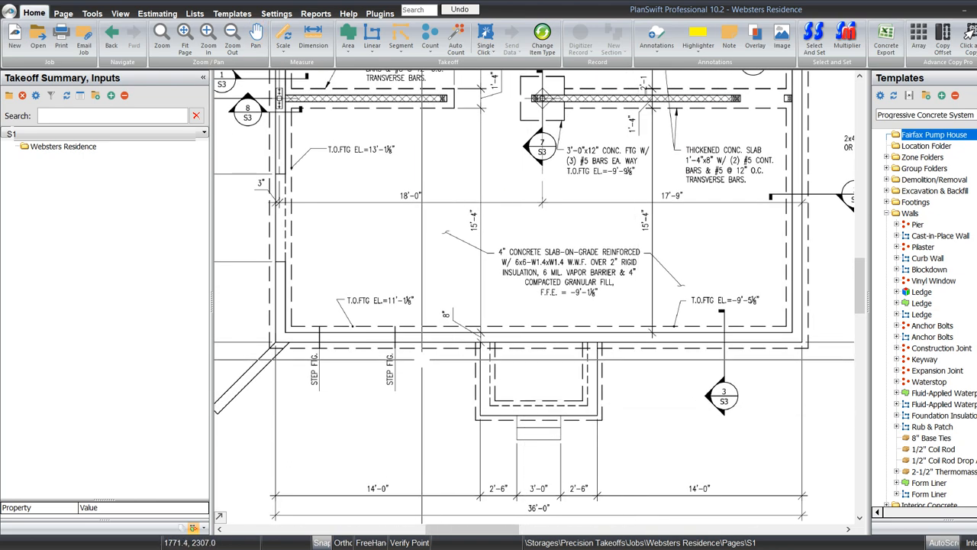
left_click_drag(346, 334, 395, 423)
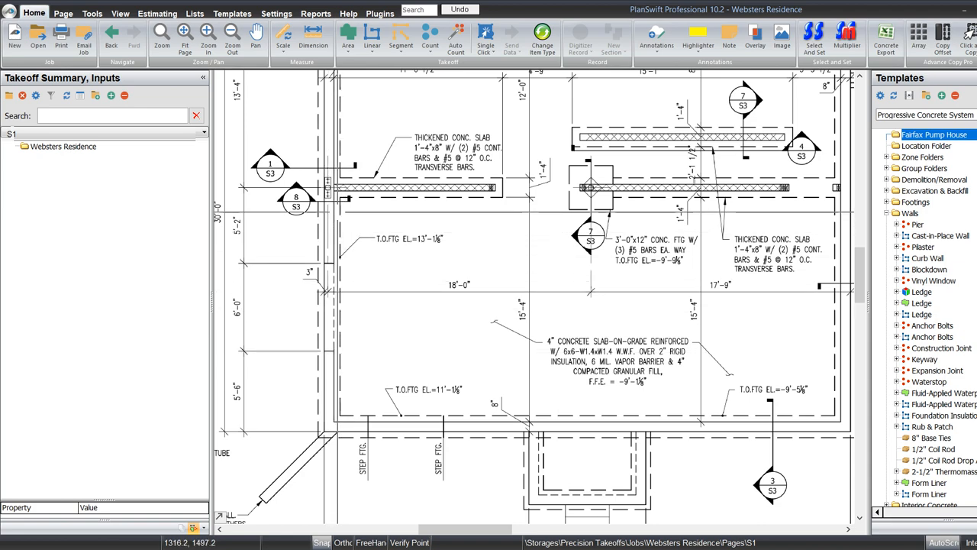
left_click_drag(663, 408, 596, 461)
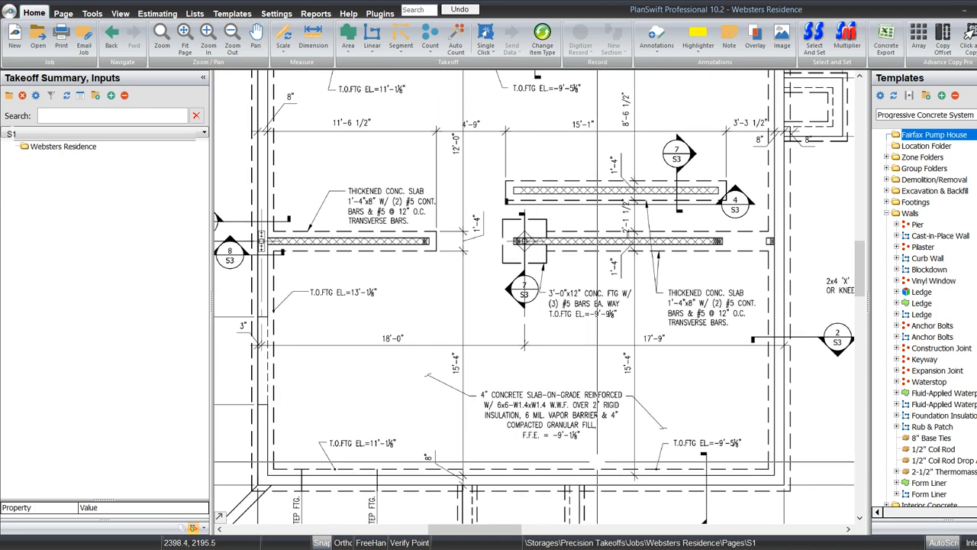
left_click_drag(538, 399, 500, 301)
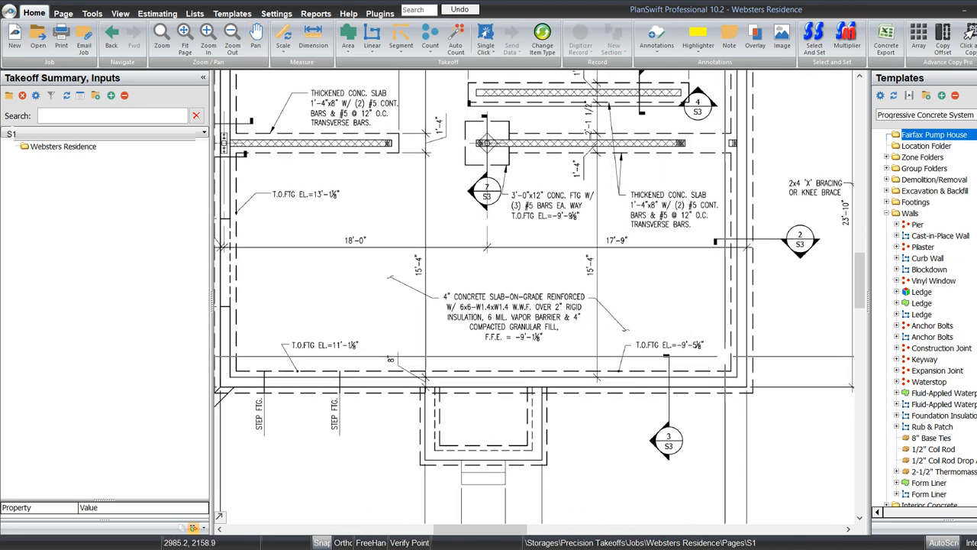
left_click_drag(711, 241, 653, 183)
scroll(650, 183, "down", 3)
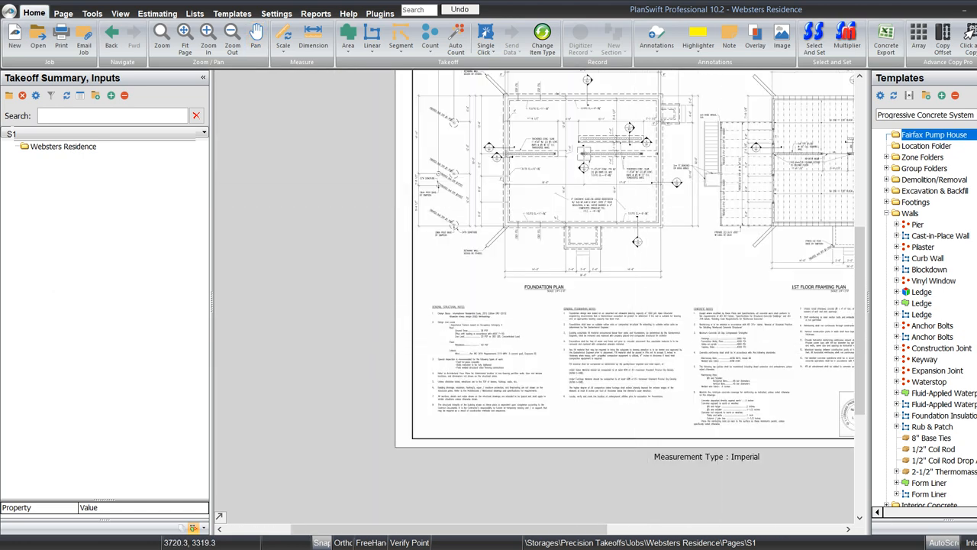
left_click_drag(675, 235, 532, 280)
Step: Open page S3 in a new tab and examine wall sections 2 and 3 for wall thickness, height and reinforcing
right_click(481, 232)
left_click(514, 242)
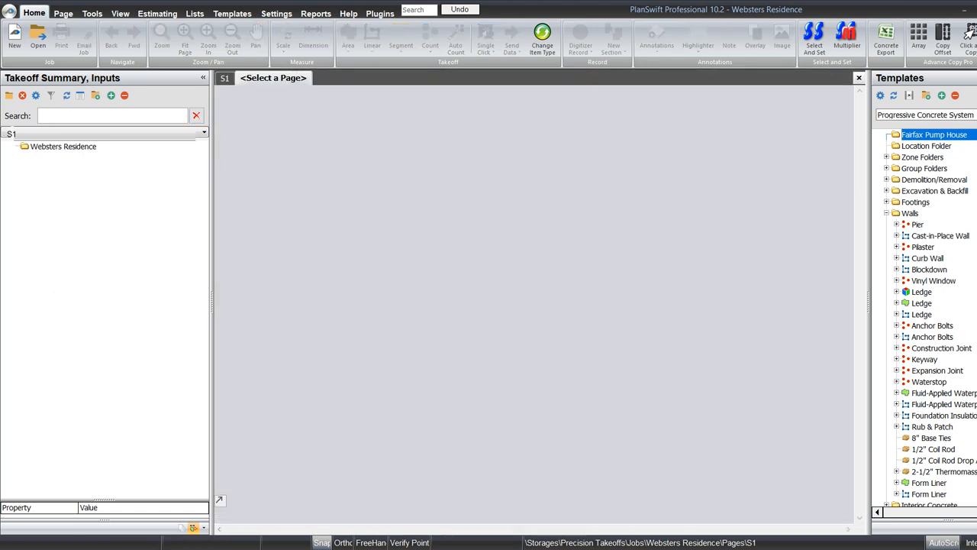
left_click(40, 211)
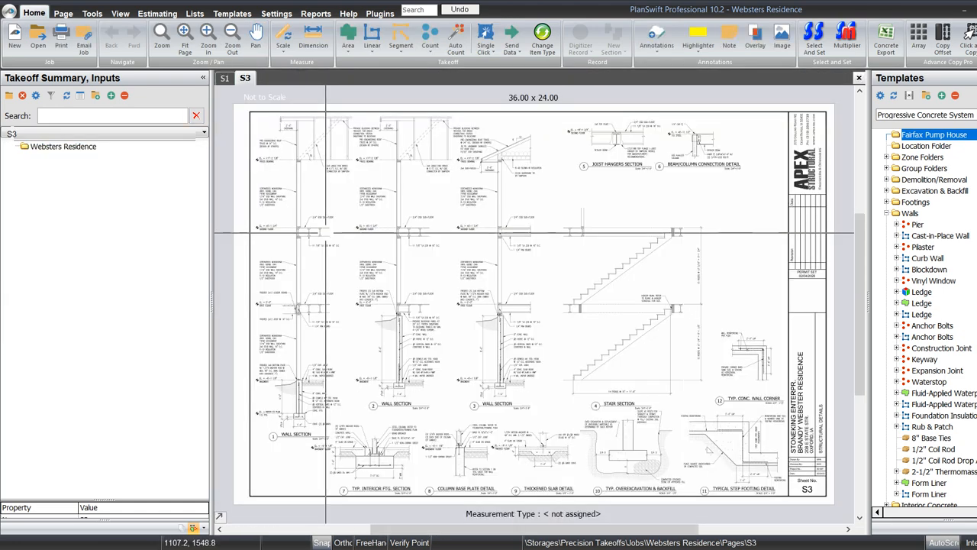
scroll(383, 416, "up", 3)
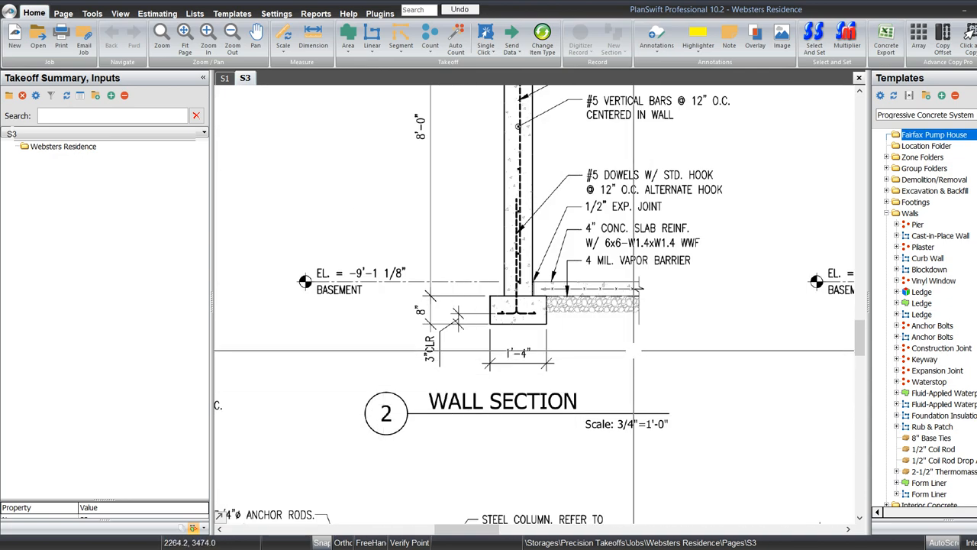
left_click_drag(596, 185, 532, 333)
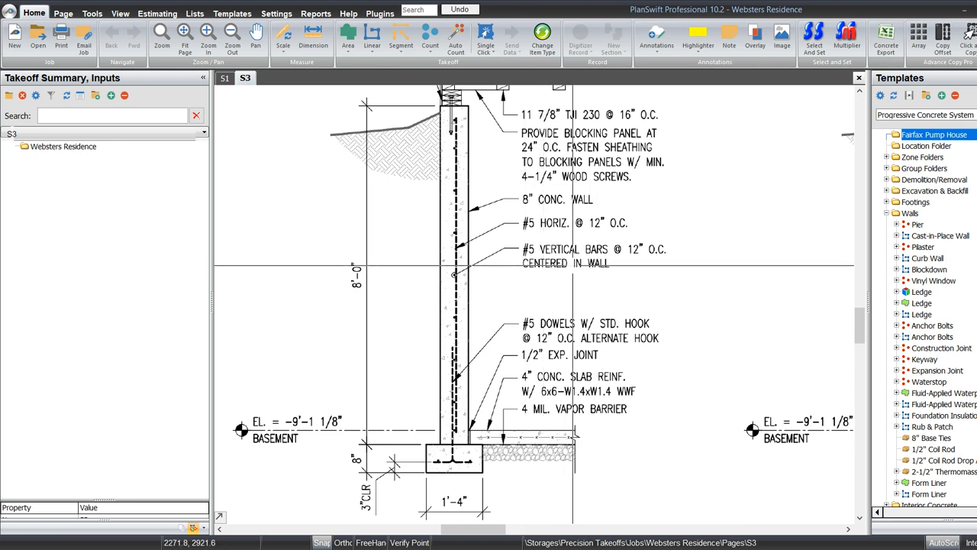
left_click_drag(684, 296, 481, 306)
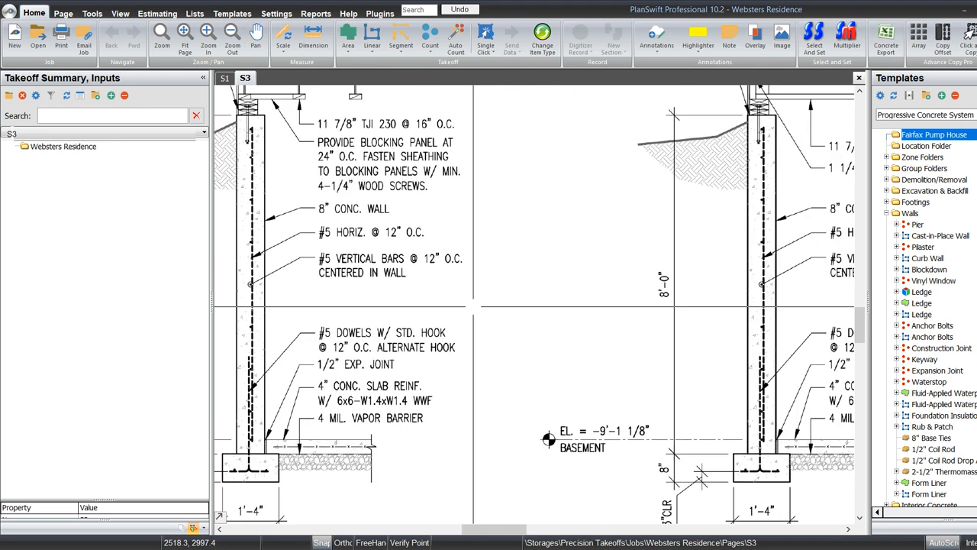
left_click_drag(580, 255, 504, 245)
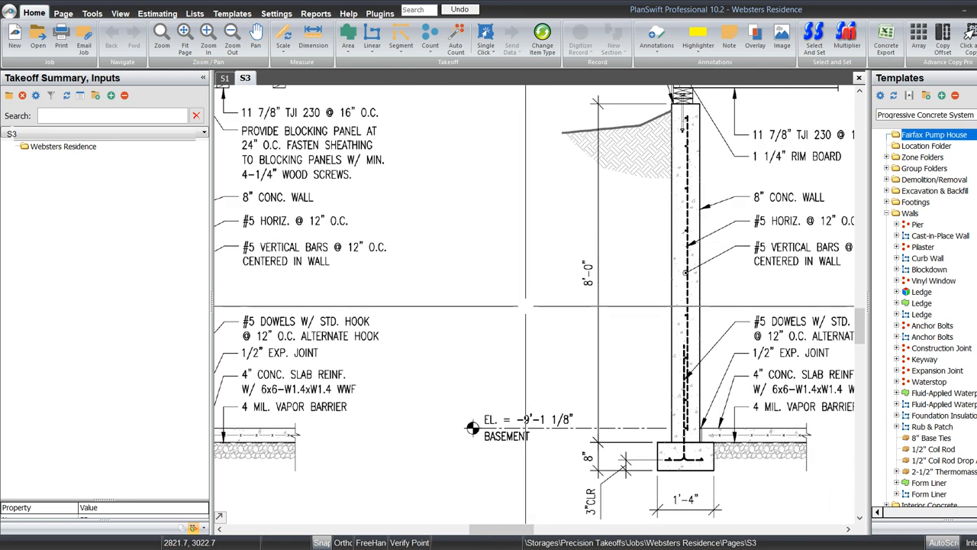
left_click_drag(525, 305, 501, 249)
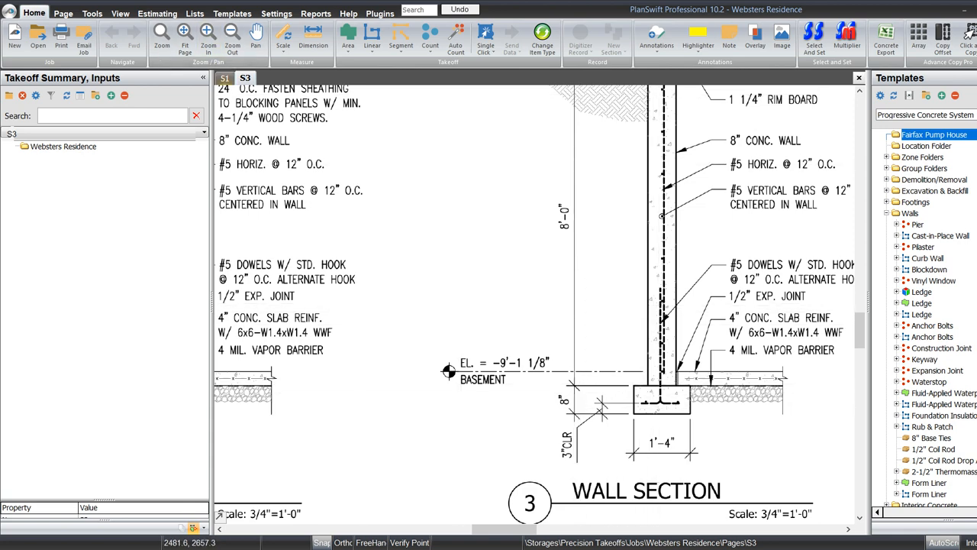
Step: Return to page S1 and add the Cast-in-Place Wall template to the job's folder in the takeoff summary
left_click(224, 78)
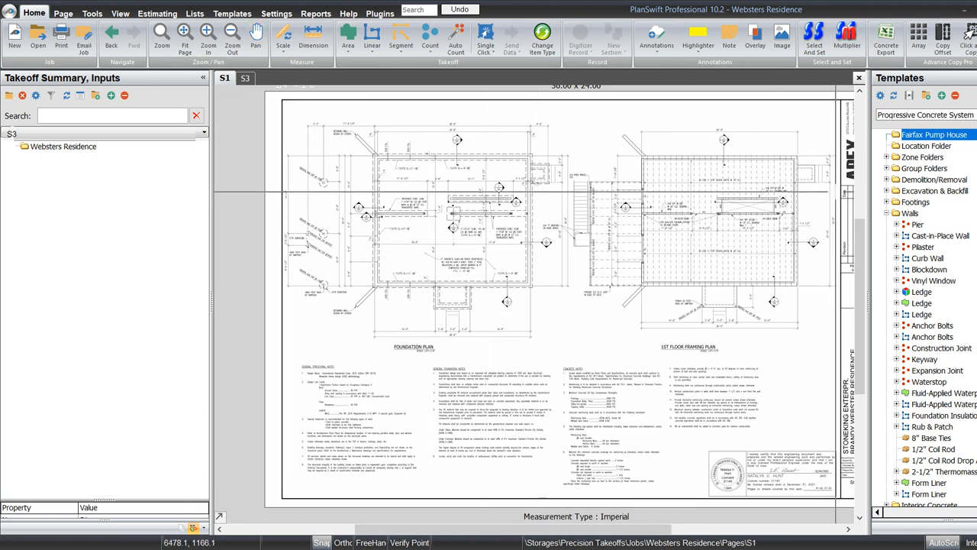
left_click(937, 236)
mouse_move(939, 236)
left_mouse_down()
mouse_move(780, 152)
mouse_move(69, 147)
left_mouse_up()
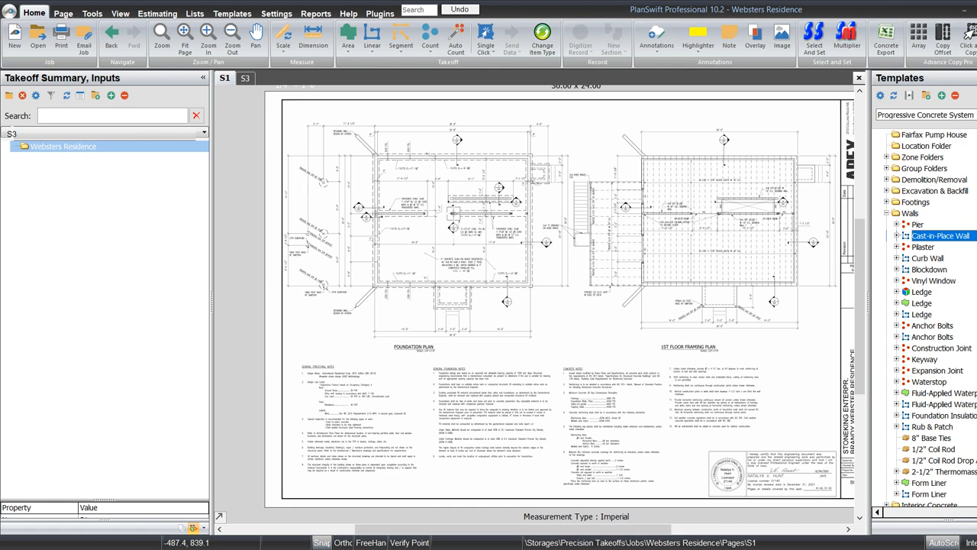
left_click_drag(68, 146, 68, 146)
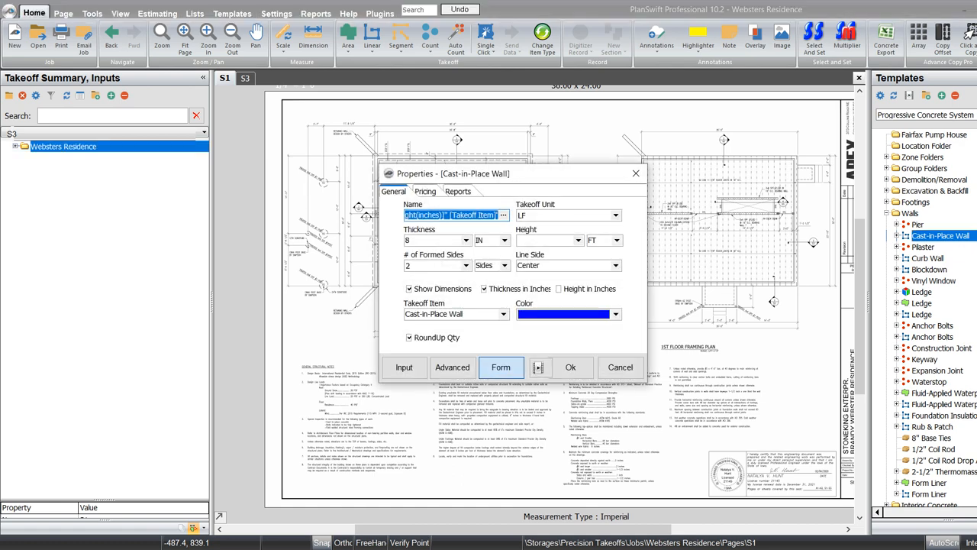
Step: Set the cast-in-place wall's height to 8 FT and accept its properties to start digitizing
left_click(544, 239)
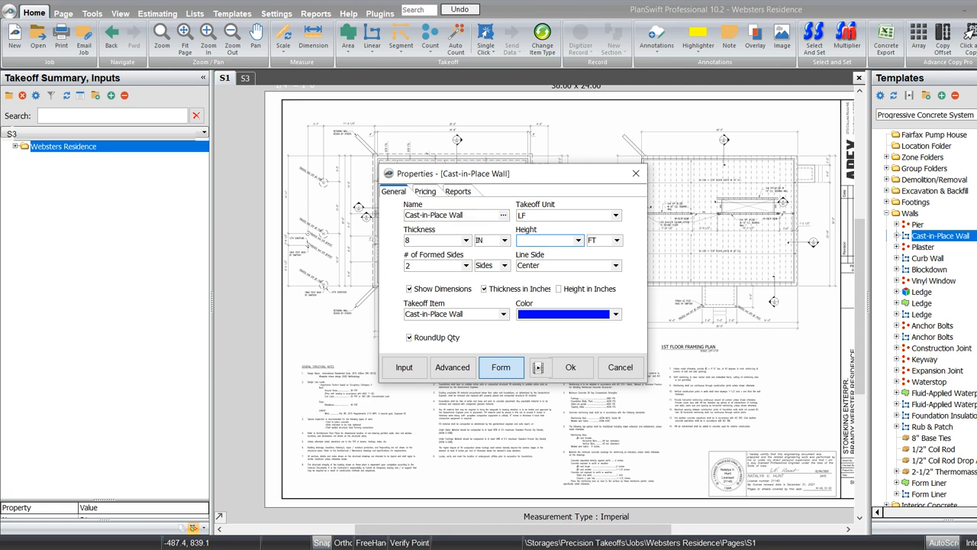
type("8")
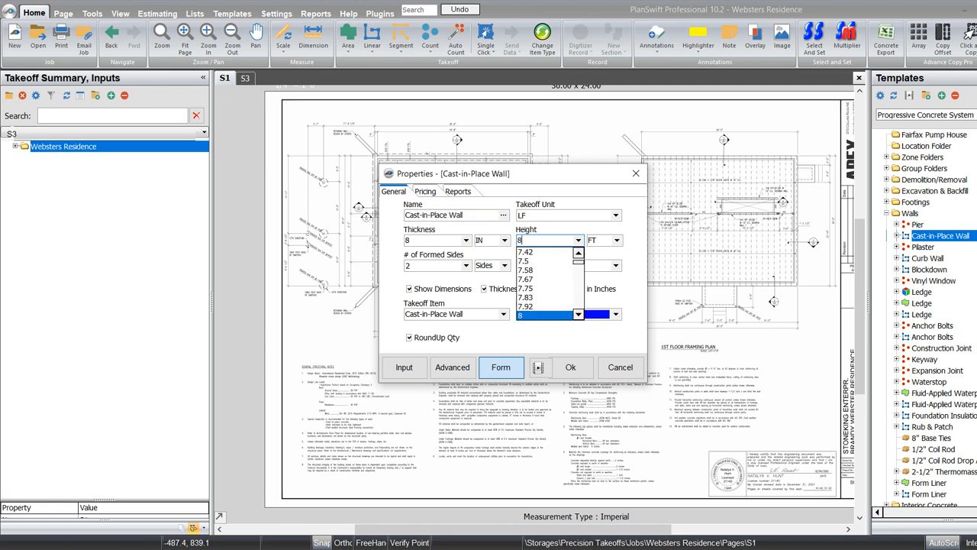
key("Tab")
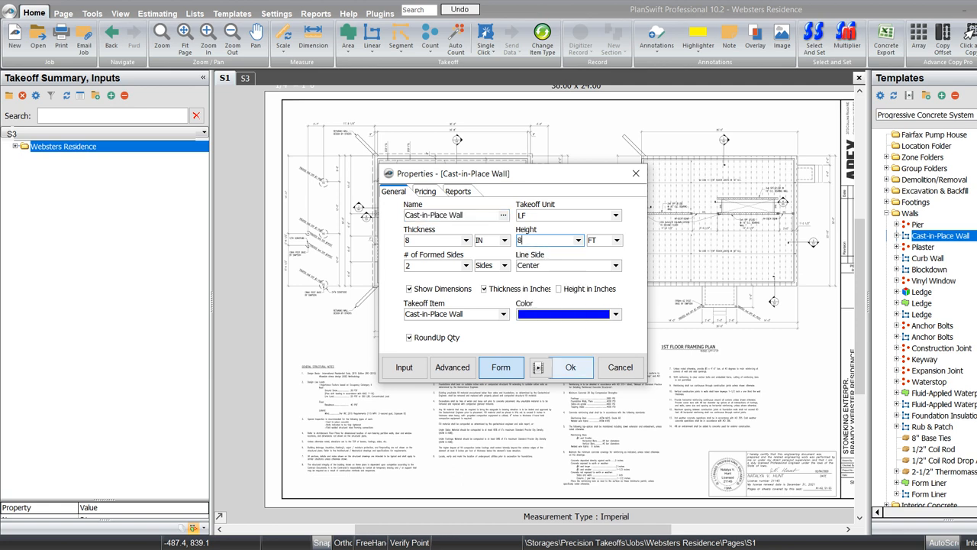
left_click(570, 368)
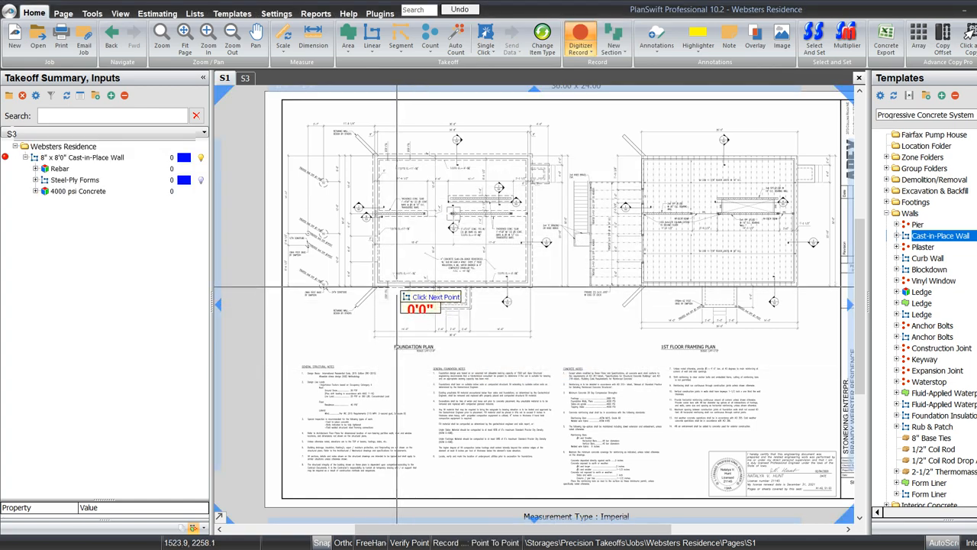
Step: Start the cast-in-place wall at the second step footing on the foundation plan's lower wall, offset 4 inches at 90° from the outer face
scroll(397, 317, "up", 5)
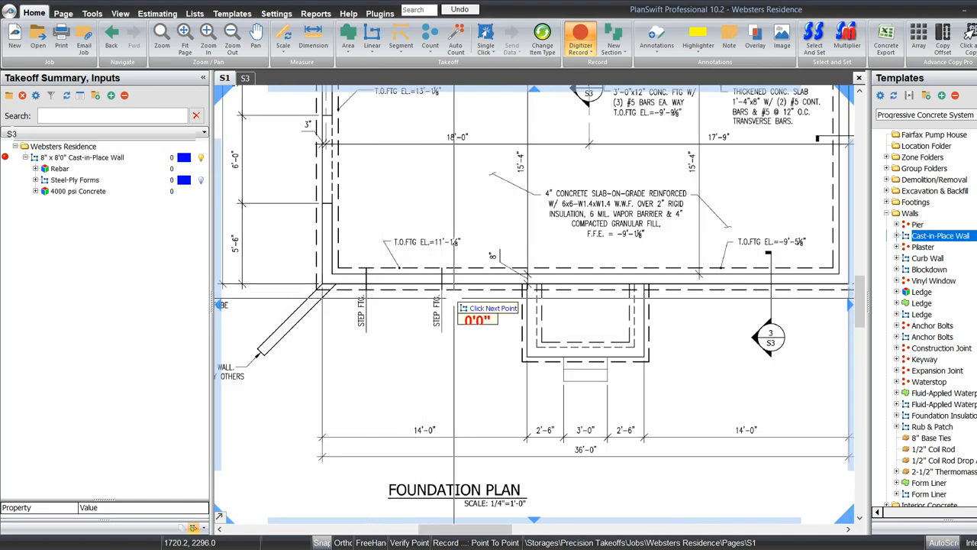
scroll(436, 328, "up", 2)
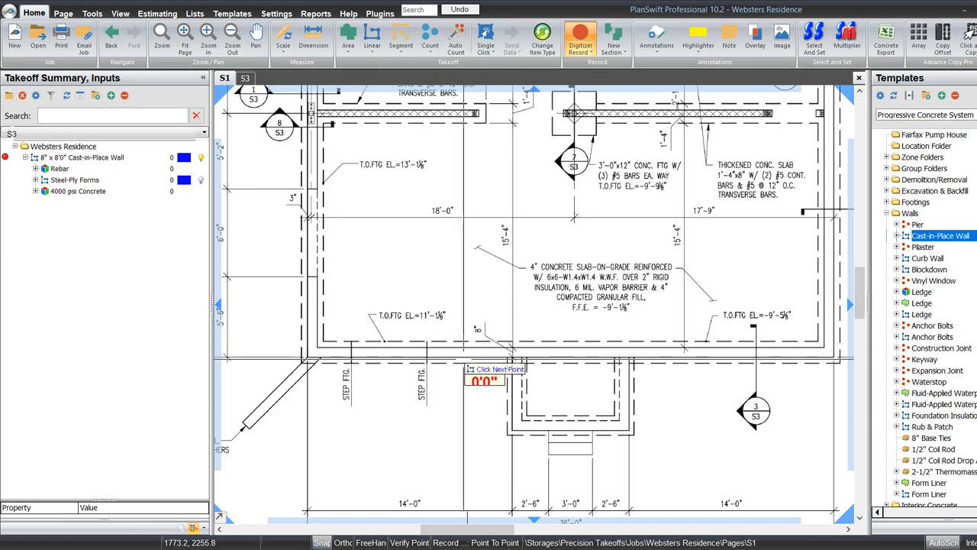
left_click_drag(663, 251, 641, 369)
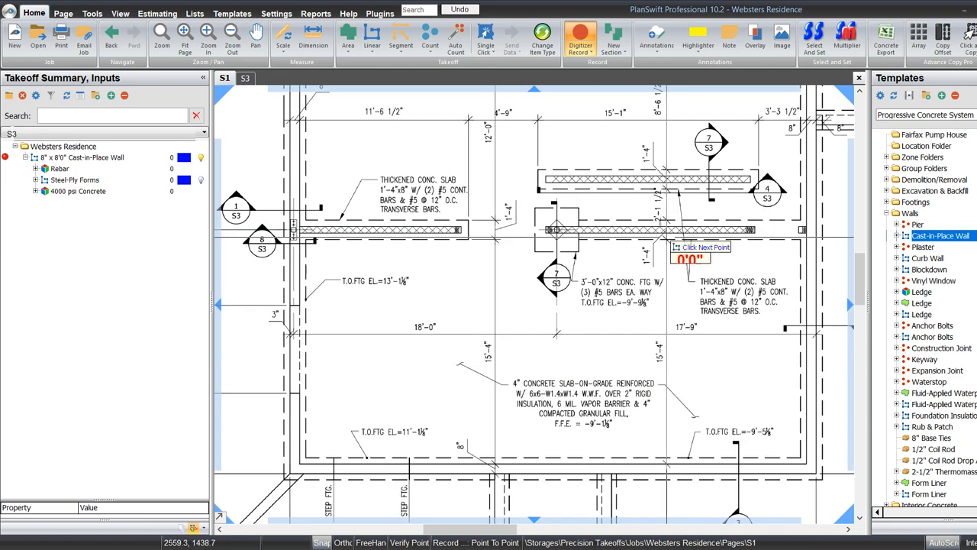
left_click_drag(722, 198, 687, 319)
scroll(573, 229, "down", 2)
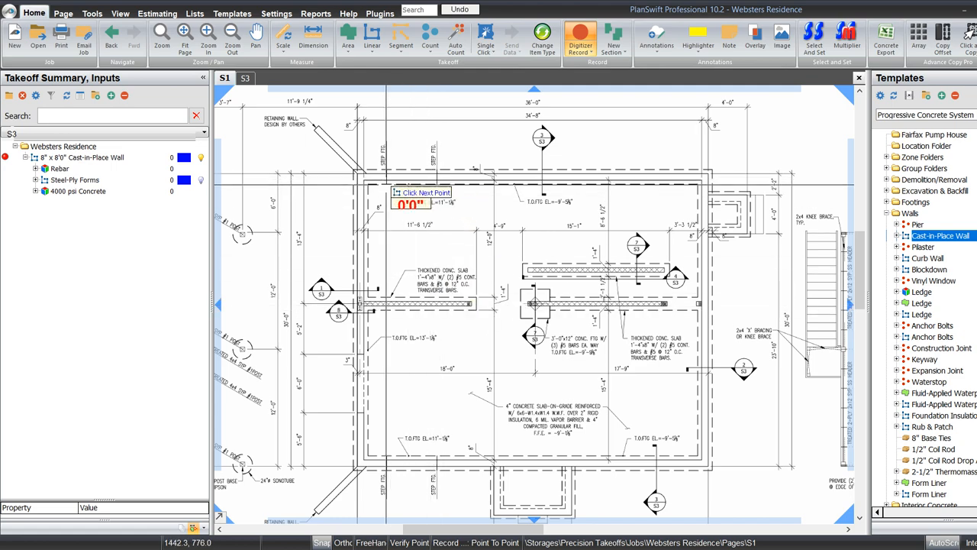
left_click_drag(416, 374, 432, 267)
scroll(450, 365, "up", 6)
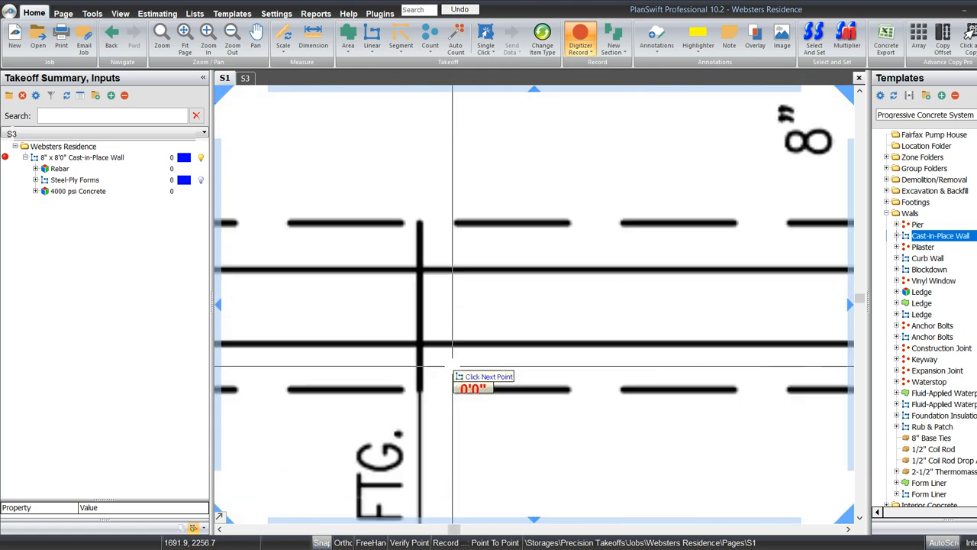
scroll(406, 334, "up", 3)
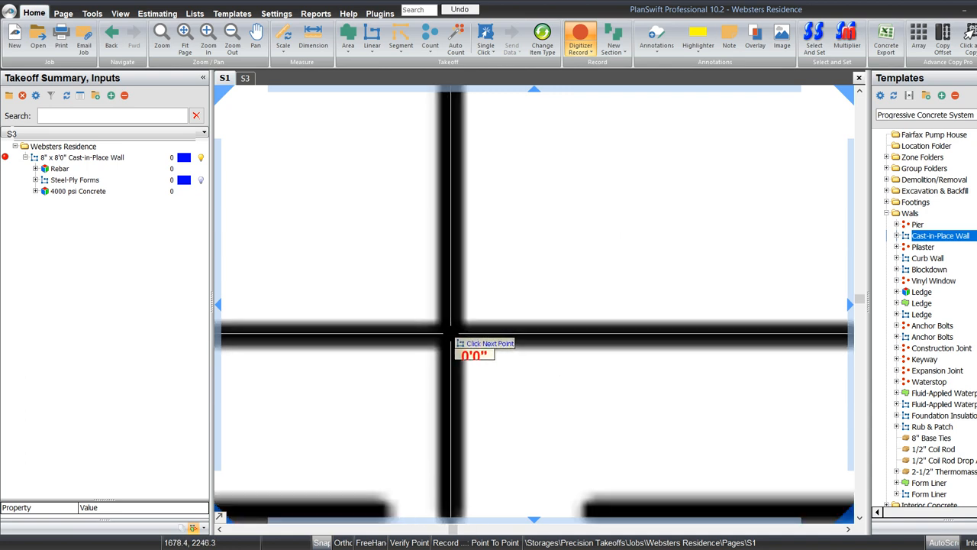
key("Up")
key("Tab")
type("4")
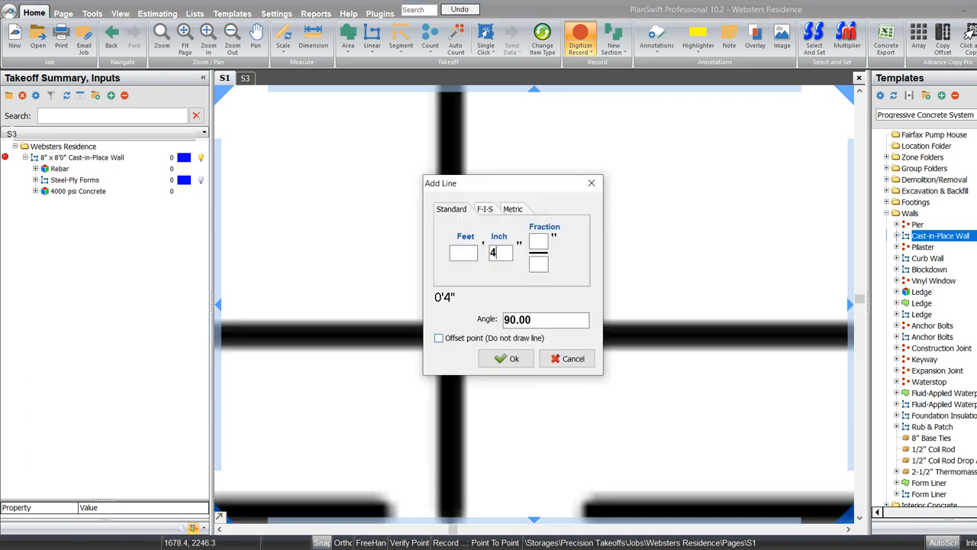
key("Return")
Step: Add a 27'6" wall segment at 0° along the lower foundation wall to its right-hand corner
scroll(450, 333, "down", 6)
left_click_drag(654, 341, 351, 326)
left_click_drag(610, 321, 438, 313)
scroll(617, 319, "up", 6)
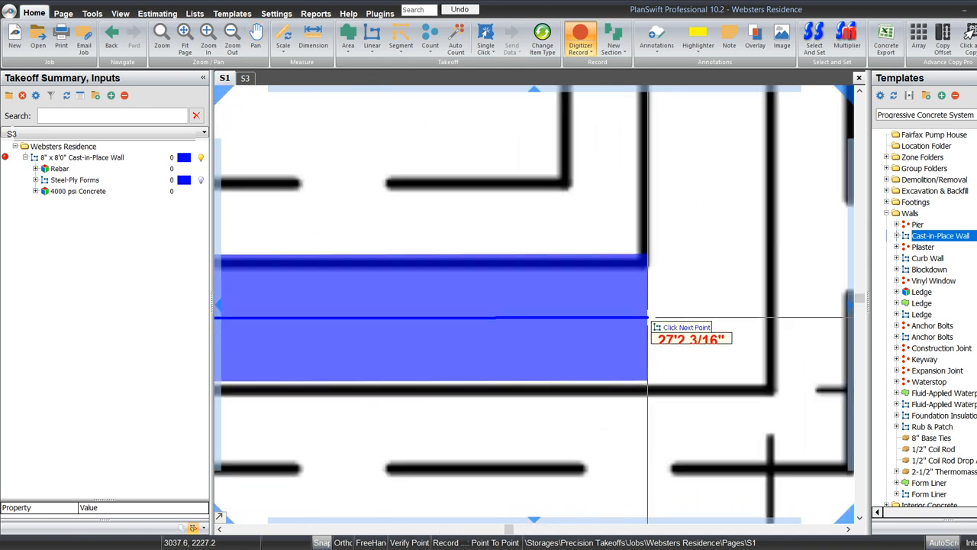
type("27")
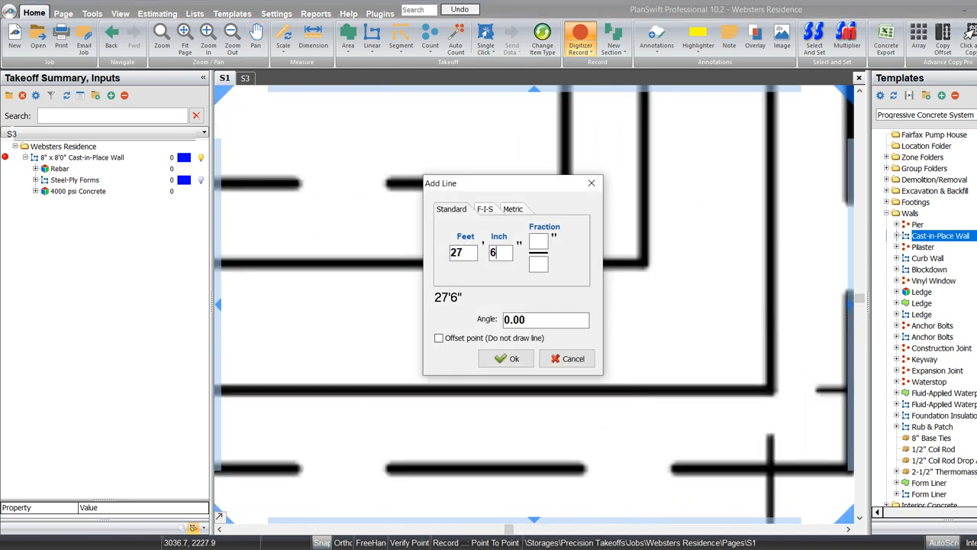
key("Return")
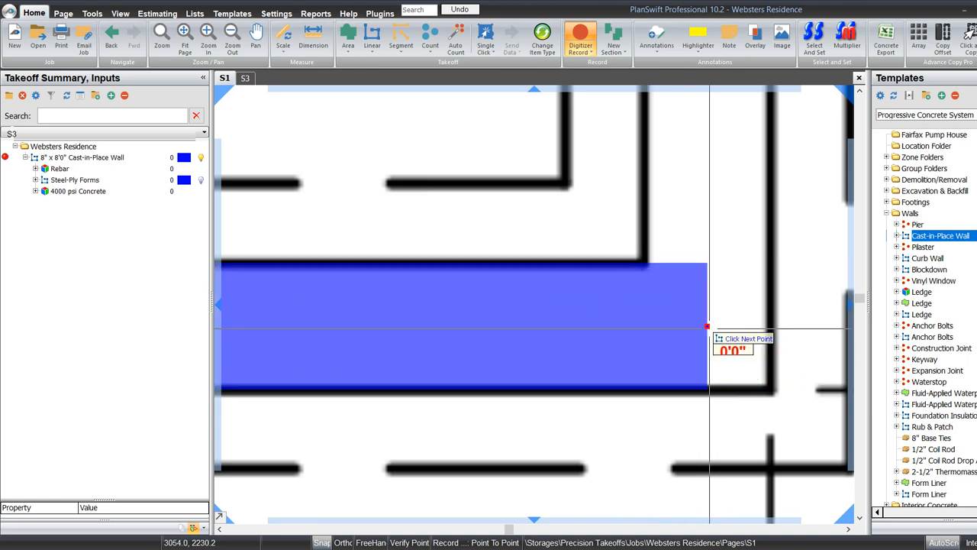
Step: Continue the wall with a 29'4" segment up the right-hand foundation wall to the upper corner
scroll(708, 328, "down", 5)
scroll(695, 185, "up", 5)
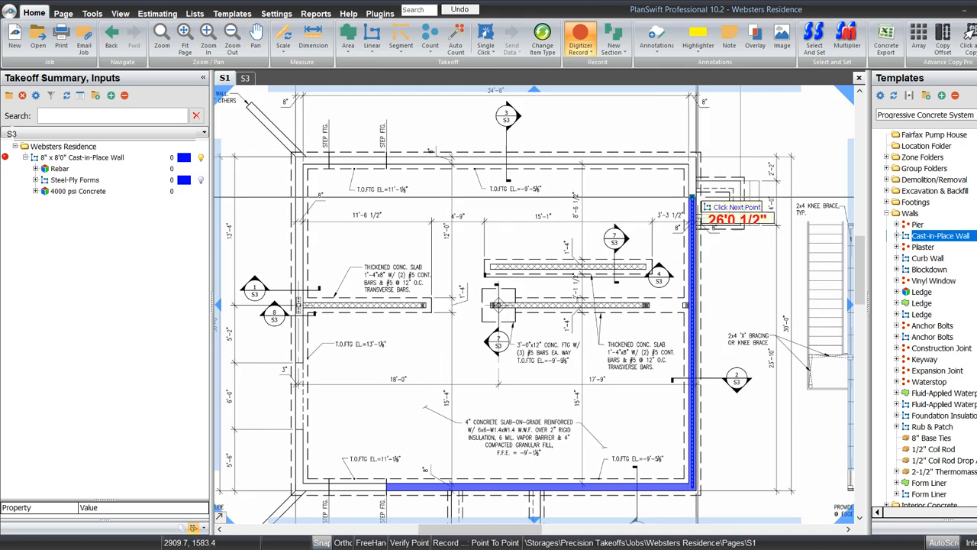
scroll(701, 162, "up", 2)
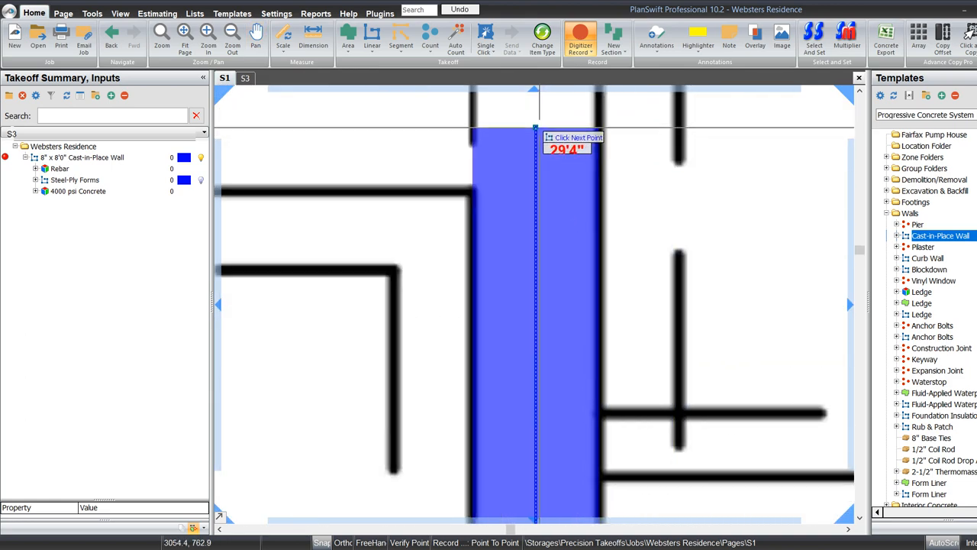
type("29")
key("Tab")
type("4")
key("Return")
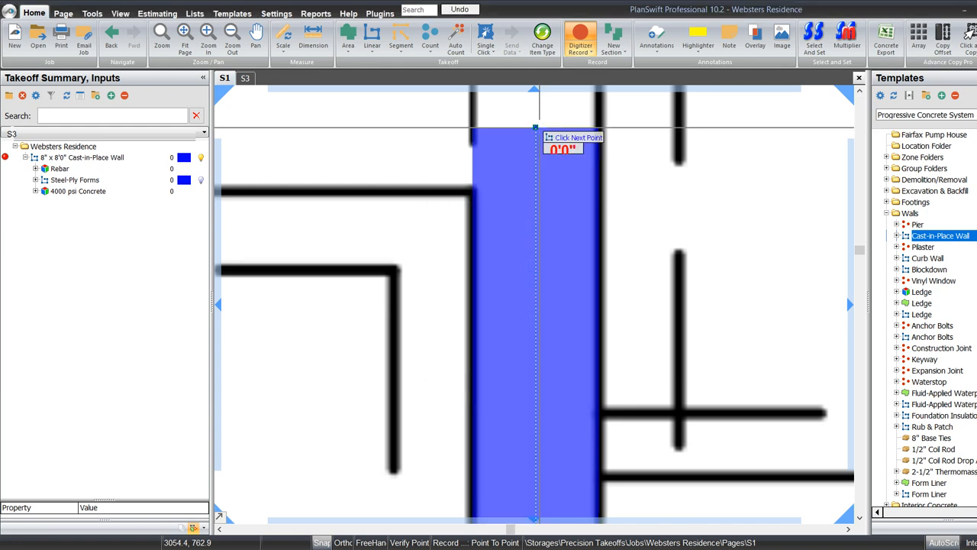
Step: Add a 27'6" wall segment at 180° along the upper foundation wall to the step footing and finish the section
scroll(535, 128, "down", 3)
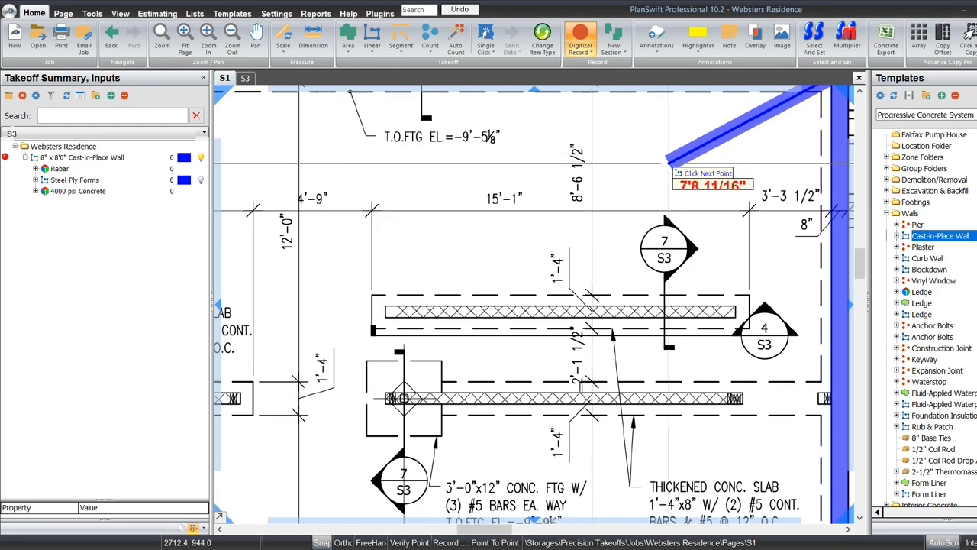
scroll(669, 161, "down", 1)
type("27")
key("Tab")
type("6")
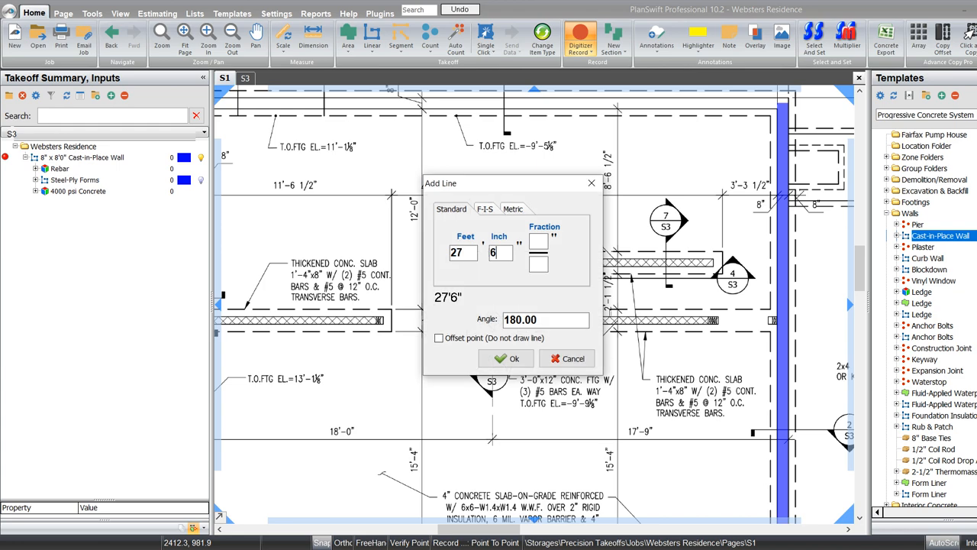
key("Return")
scroll(320, 198, "up", 3)
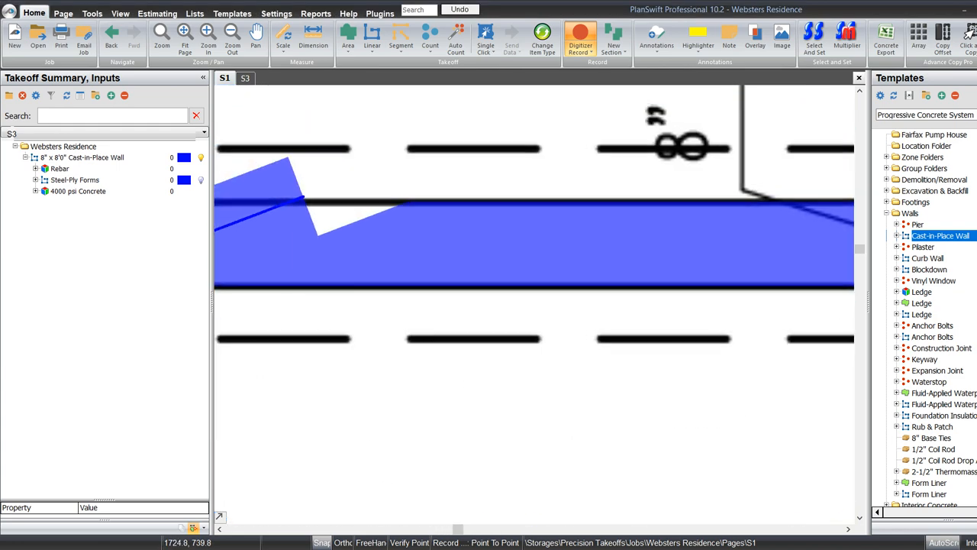
scroll(503, 185, "down", 4)
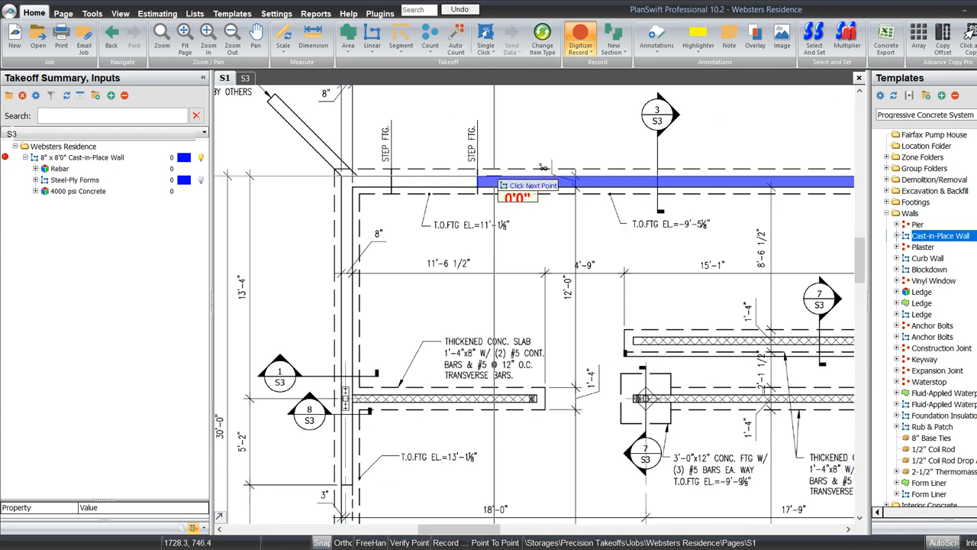
key("n")
Step: Measure the right-hand wall's outer face from the upper corner to the lower corner and stop digitizing
left_click_drag(796, 229, 456, 183)
left_click(602, 131)
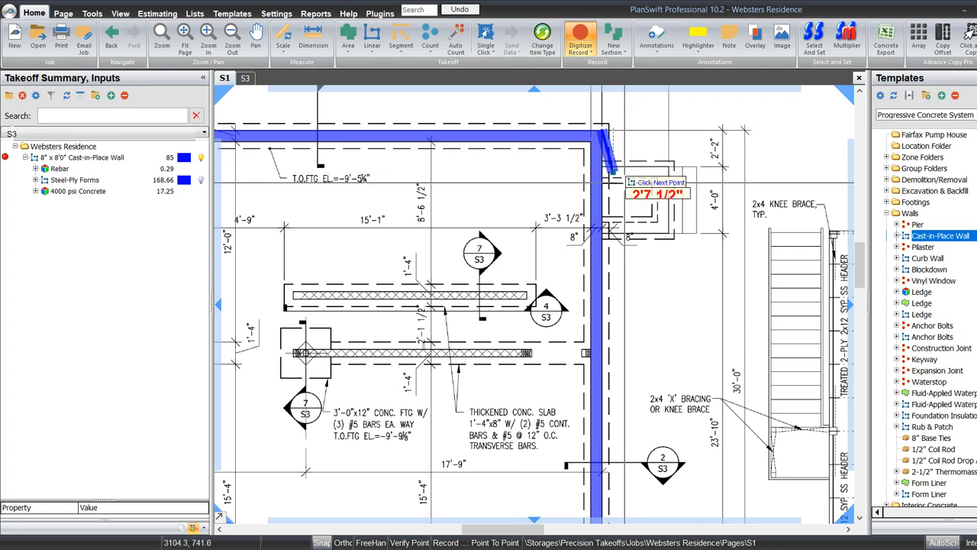
scroll(622, 359, "down", 5)
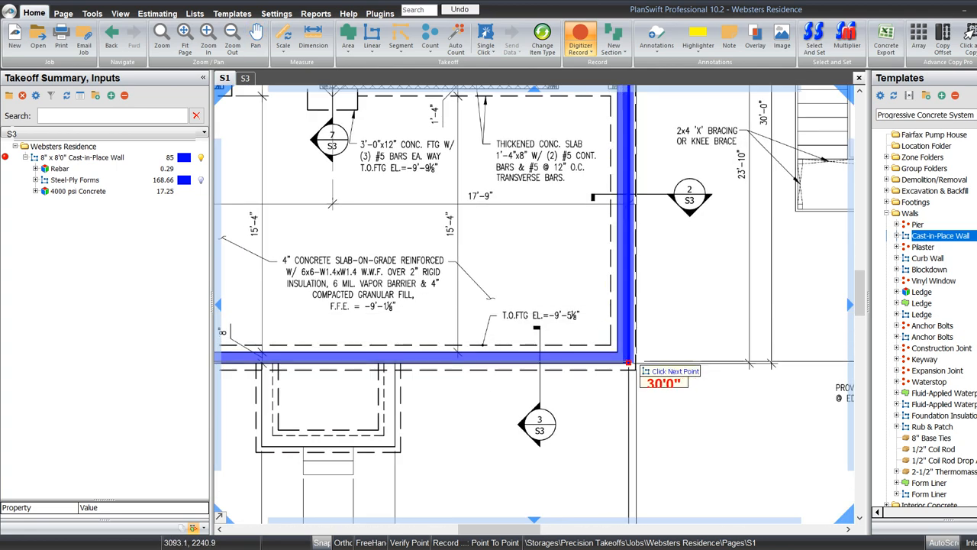
double_click(628, 363)
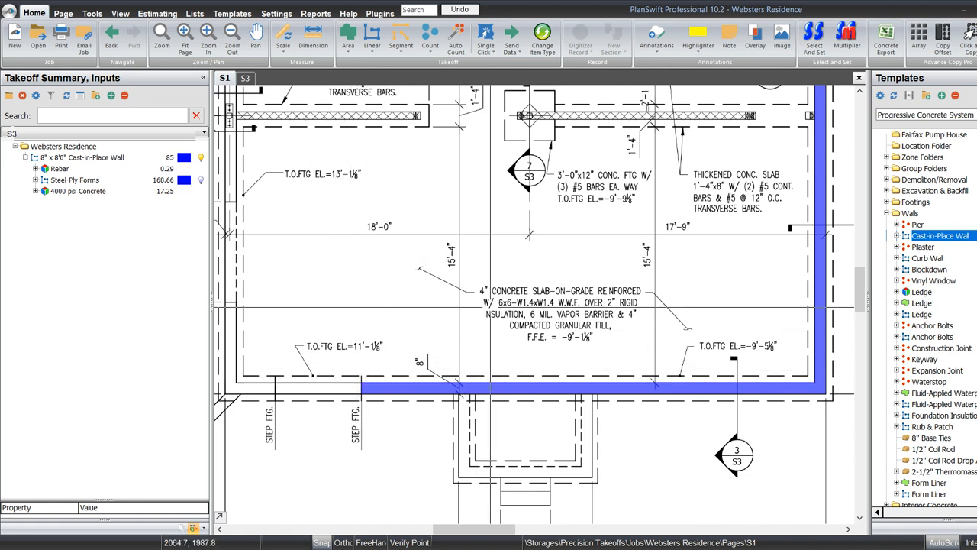
Step: Return to the wall sections on page S3 and add the Uprights linear rebar item to the wall's Rebar assembly
left_click(245, 78)
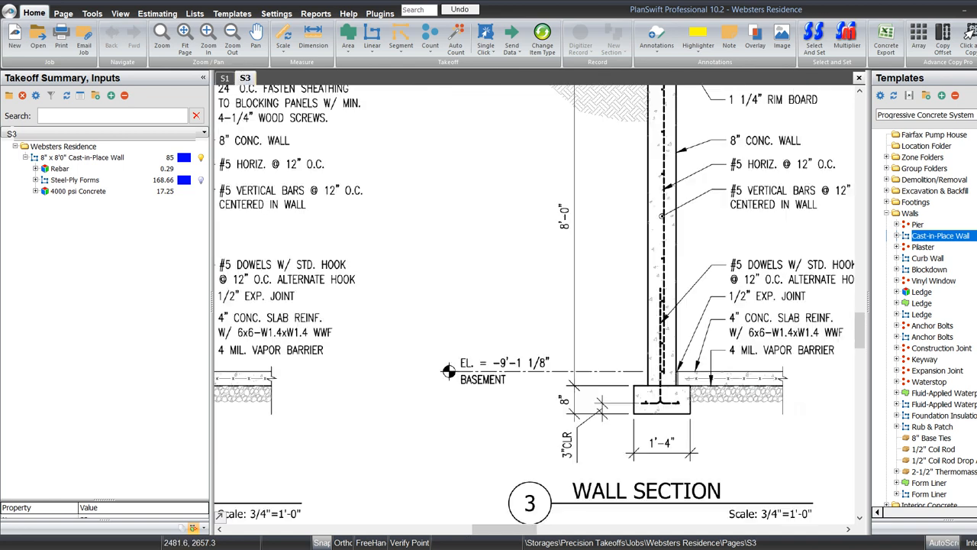
left_click_drag(530, 240, 585, 311)
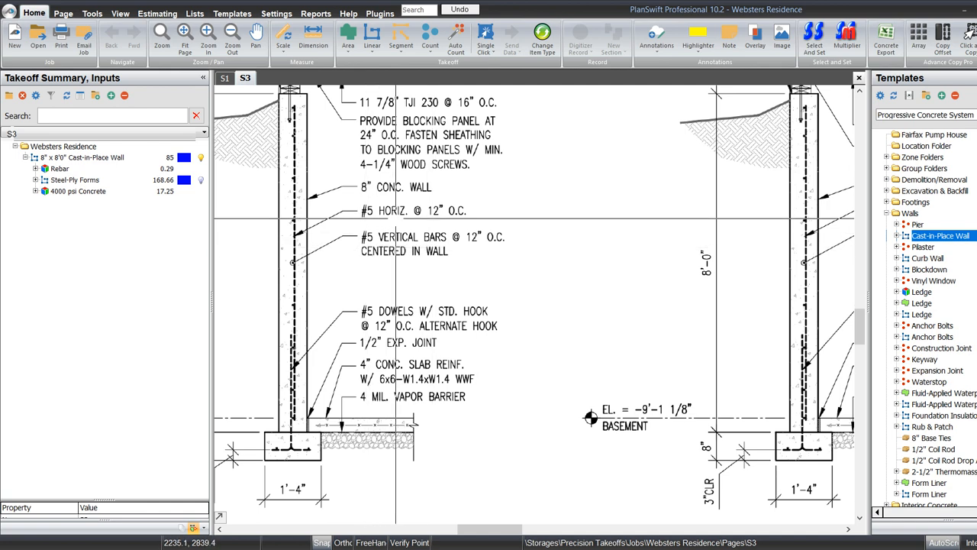
scroll(924, 352, "down", 5)
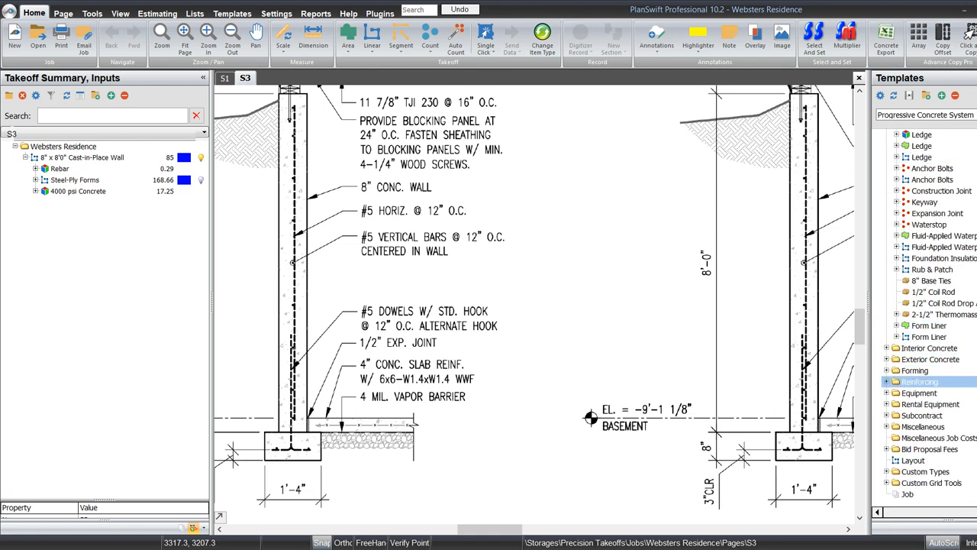
double_click(920, 381)
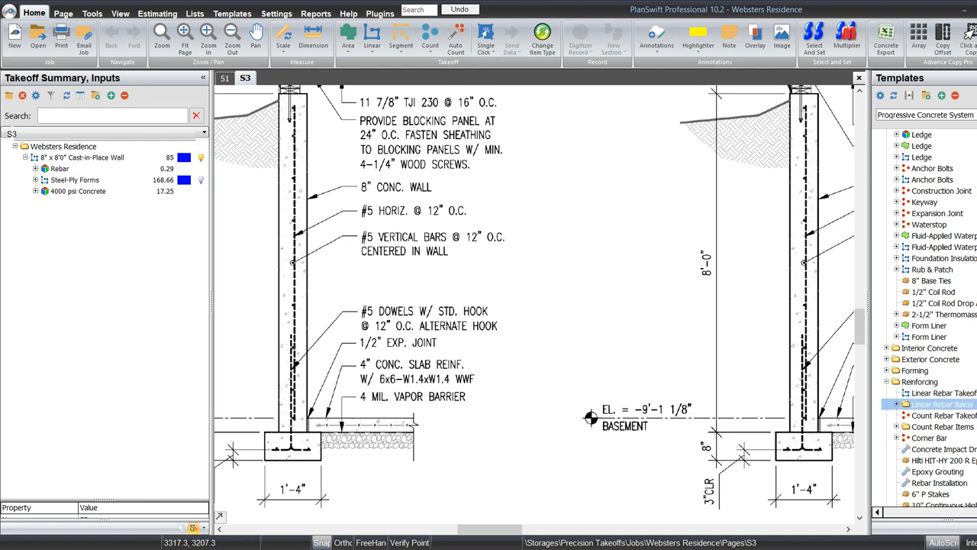
double_click(939, 404)
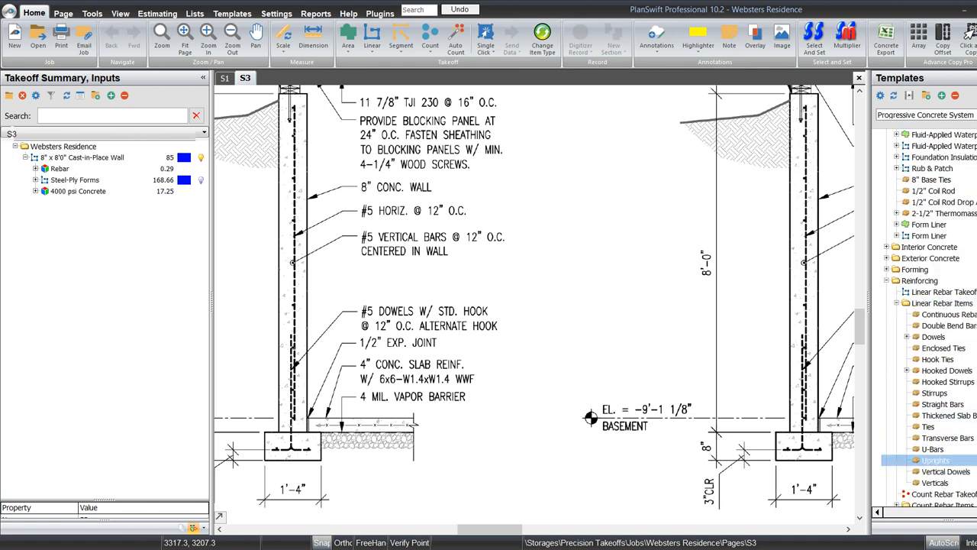
left_click_drag(935, 461, 61, 169)
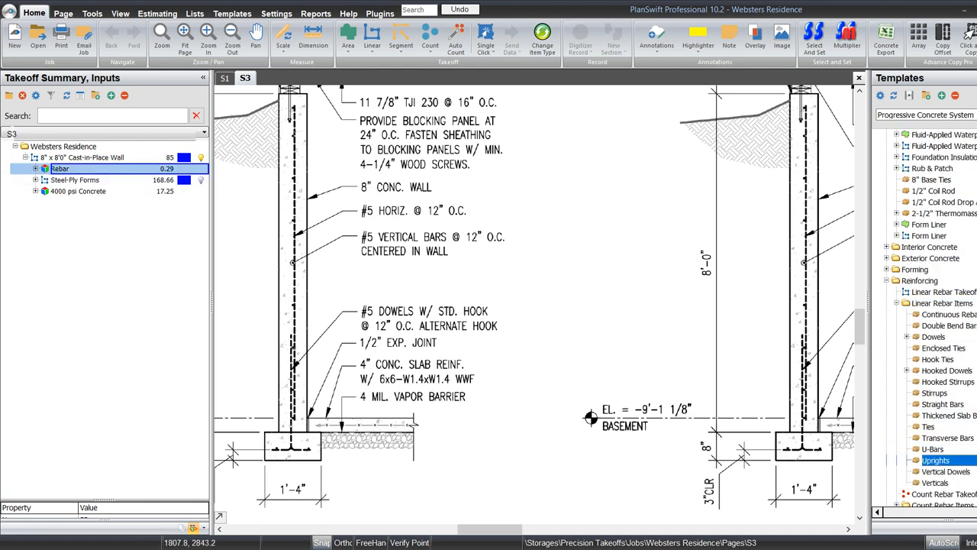
Step: Set the uprights' material to #5 Rebar and their length to Wall Height minus Concrete Cover, and accept the properties
left_click(615, 214)
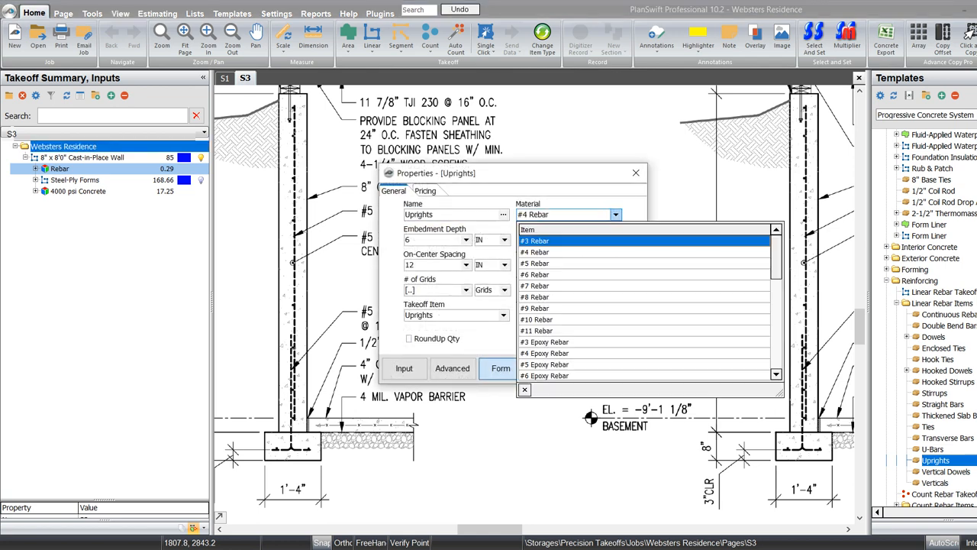
left_click(536, 263)
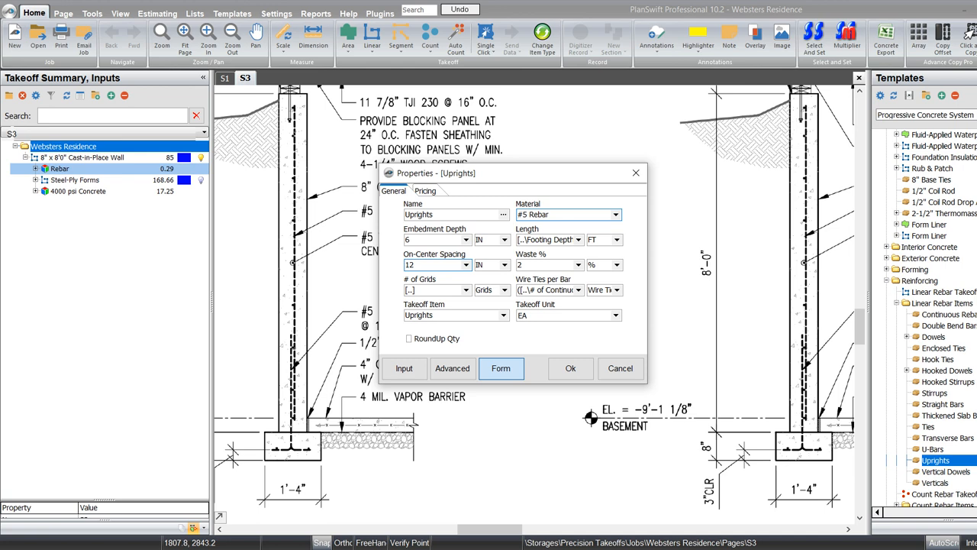
left_click(578, 240)
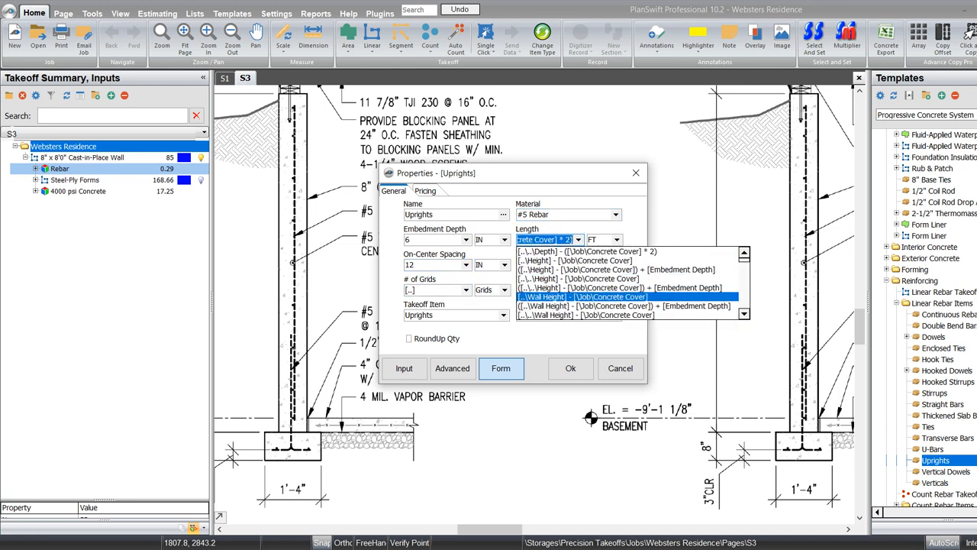
left_click(578, 287)
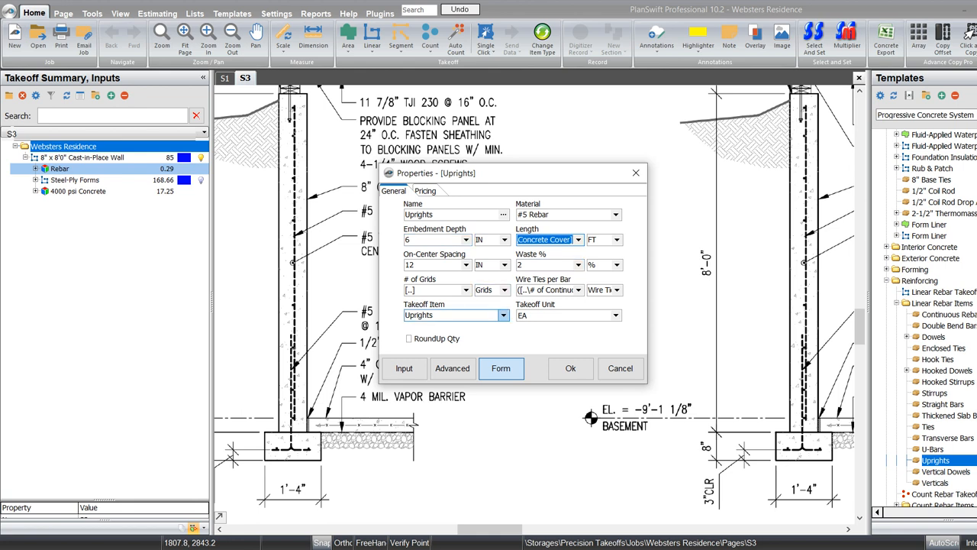
left_click(578, 240)
left_click(578, 295)
left_click(571, 368)
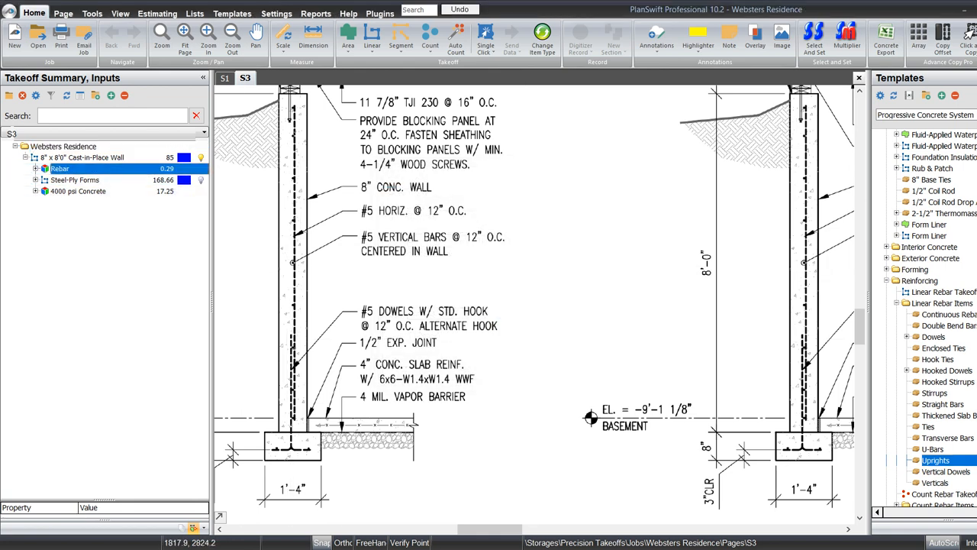
Step: Check the on-center spacing and number of grids in the wall's Rebar assembly properties
right_click(108, 169)
left_click(139, 176)
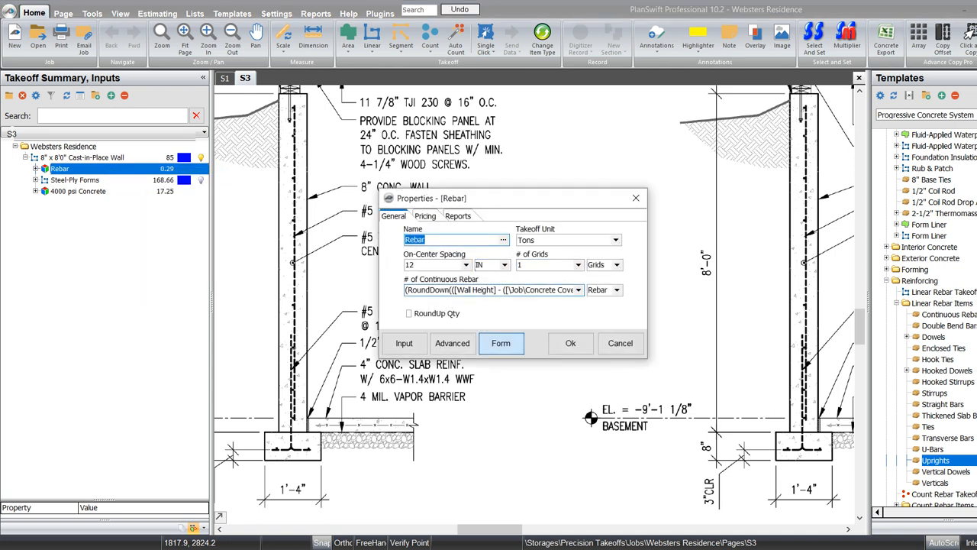
left_click(571, 343)
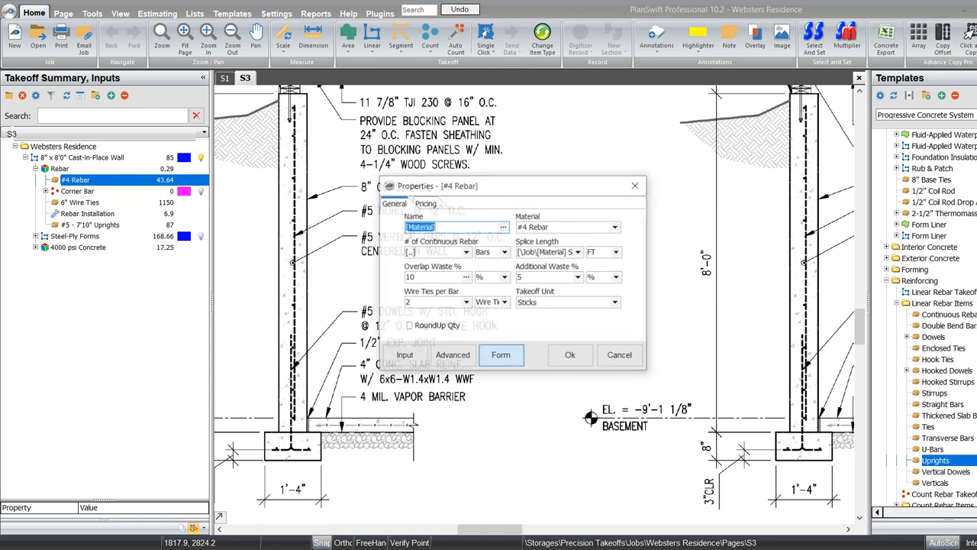
Step: Set the material of the wall's continuous rebar item to #5 Rebar and accept its properties
left_click(616, 227)
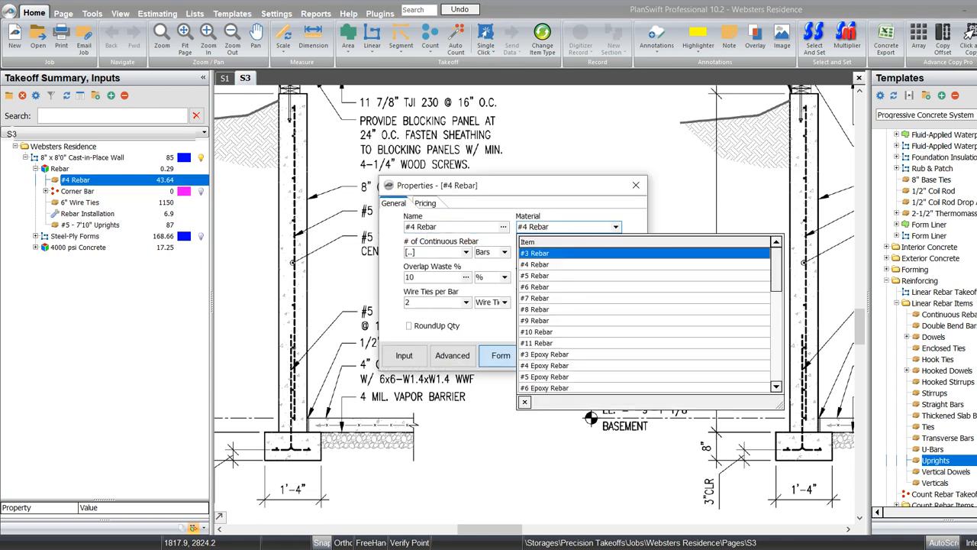
left_click(534, 275)
left_click(571, 356)
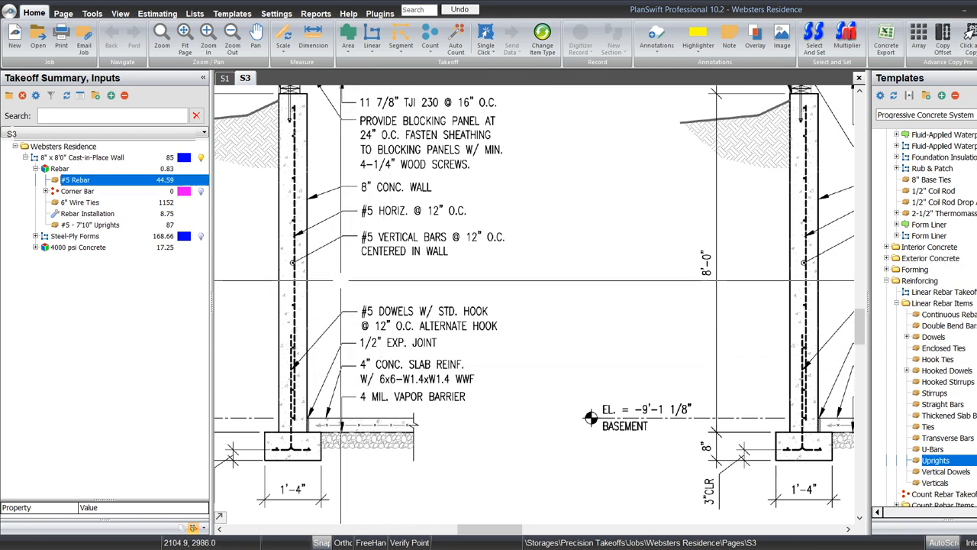
left_click_drag(341, 281, 359, 323)
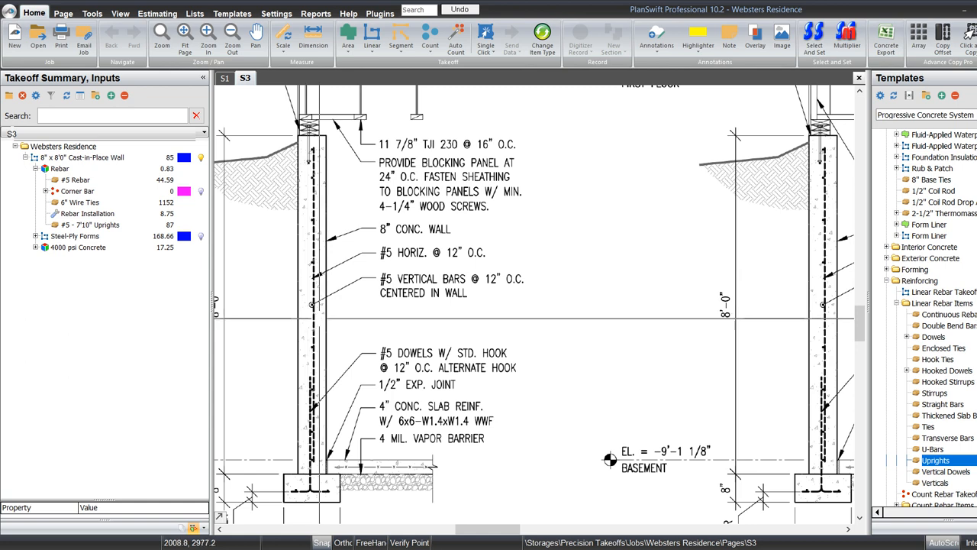
left_click_drag(350, 316, 385, 313)
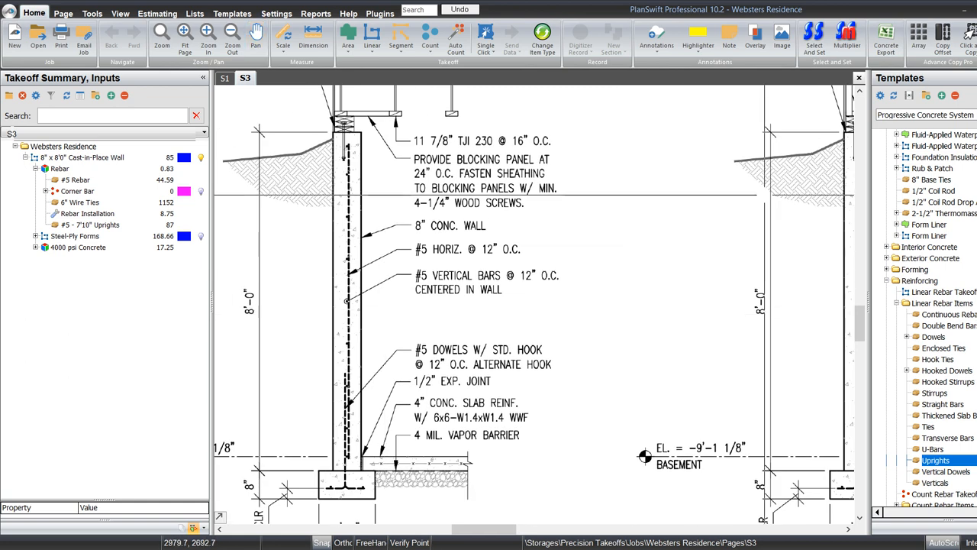
left_click_drag(635, 277, 618, 274)
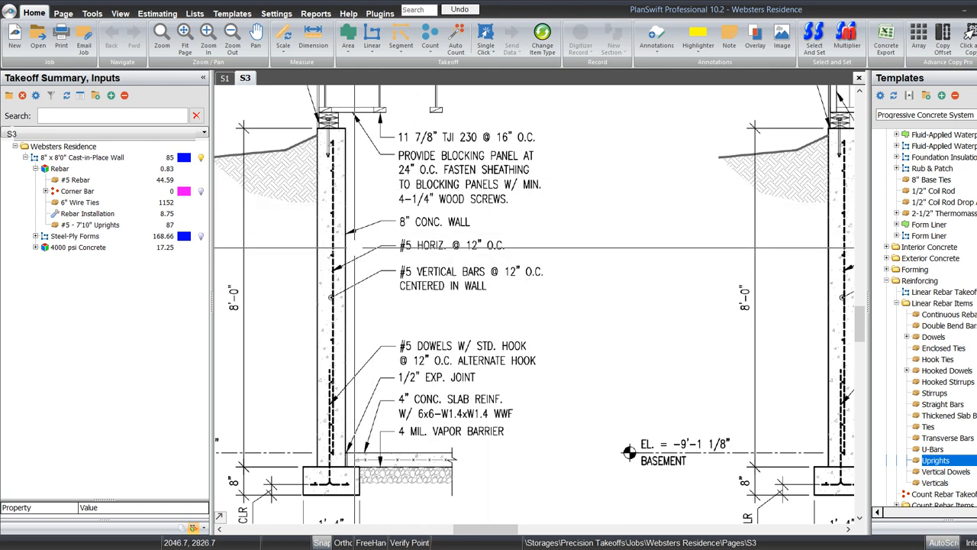
left_click_drag(521, 279, 447, 276)
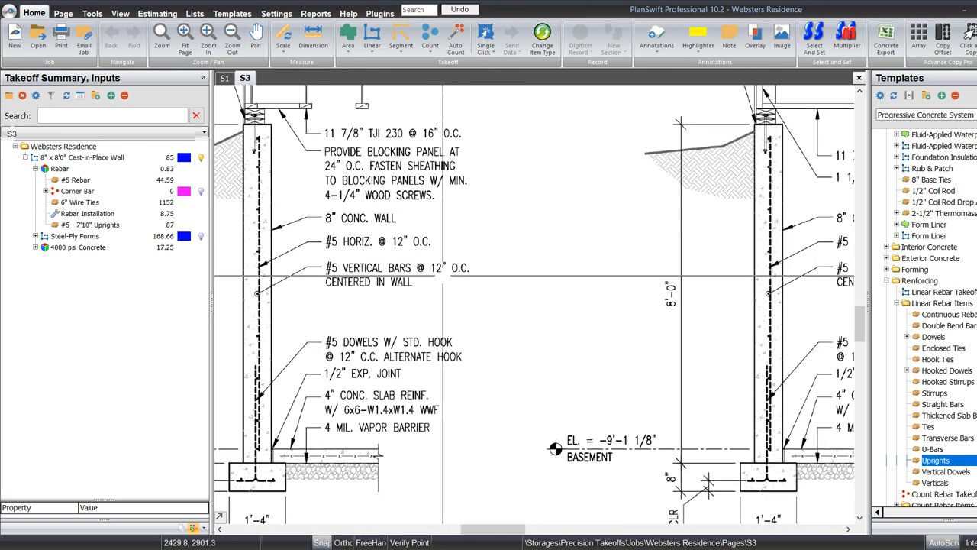
mouse_move(442, 271)
left_mouse_down()
mouse_move(484, 300)
mouse_move(484, 273)
mouse_move(499, 274)
left_mouse_up()
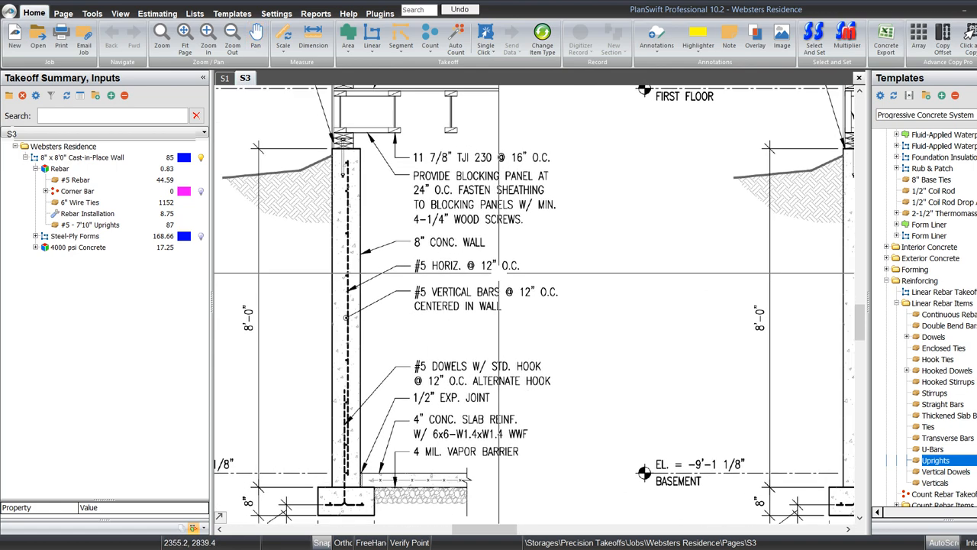
left_click(35, 169)
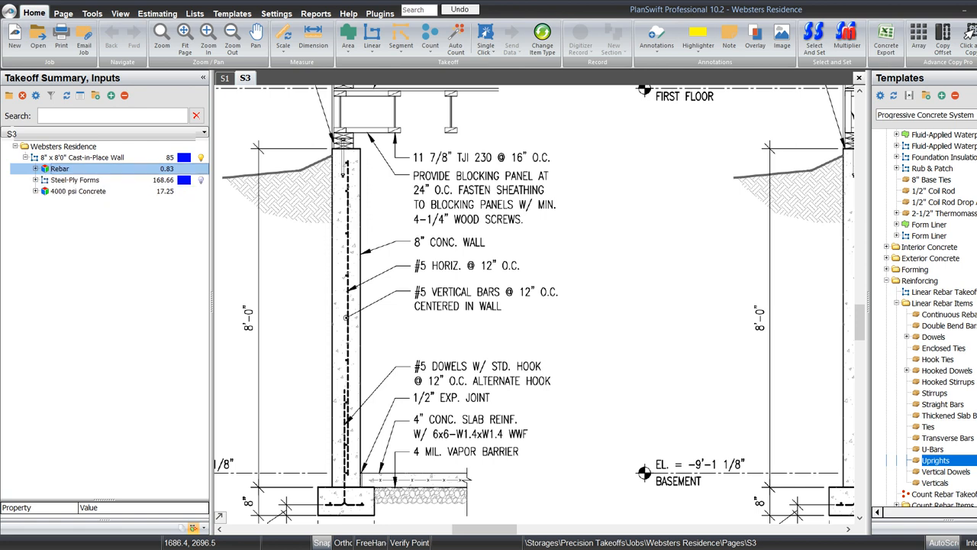
left_click(25, 157)
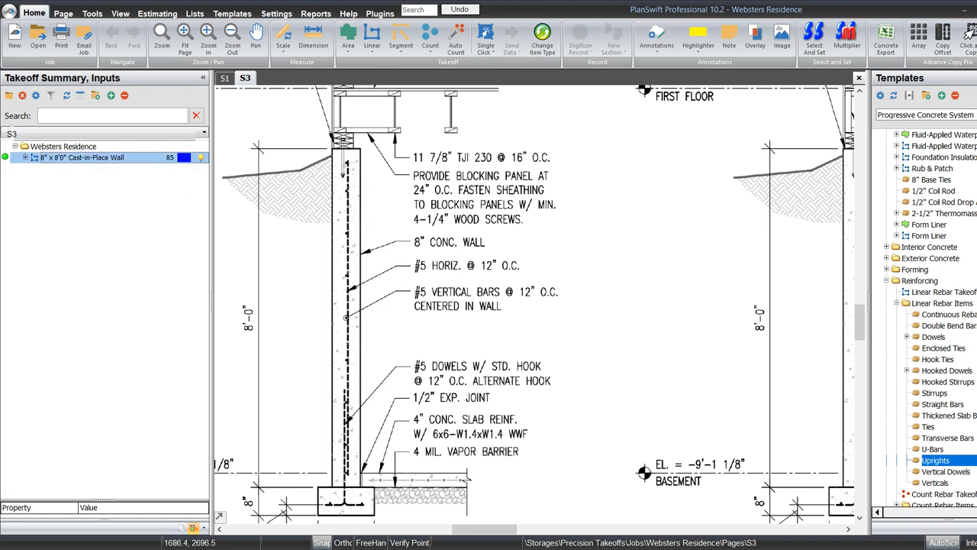
Step: Return to page S1 and count the Corner Bar item at both corners of the 8" x 8'0" wall
left_click(225, 78)
left_click_drag(382, 307, 448, 291)
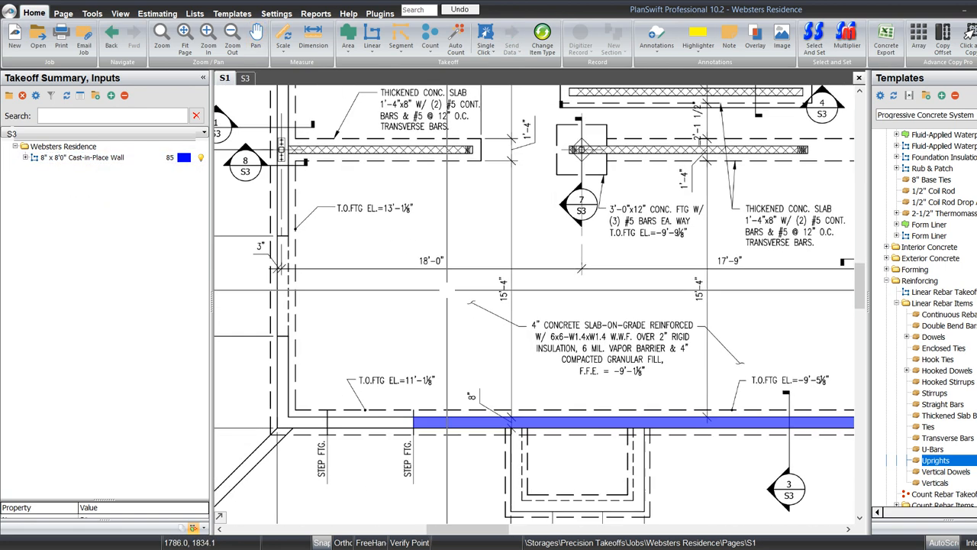
left_click(26, 157)
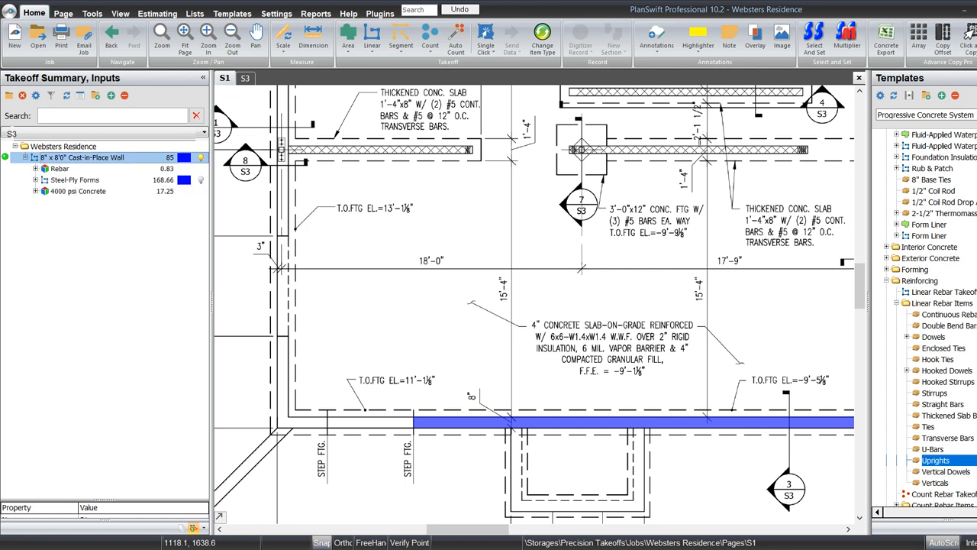
left_click(35, 168)
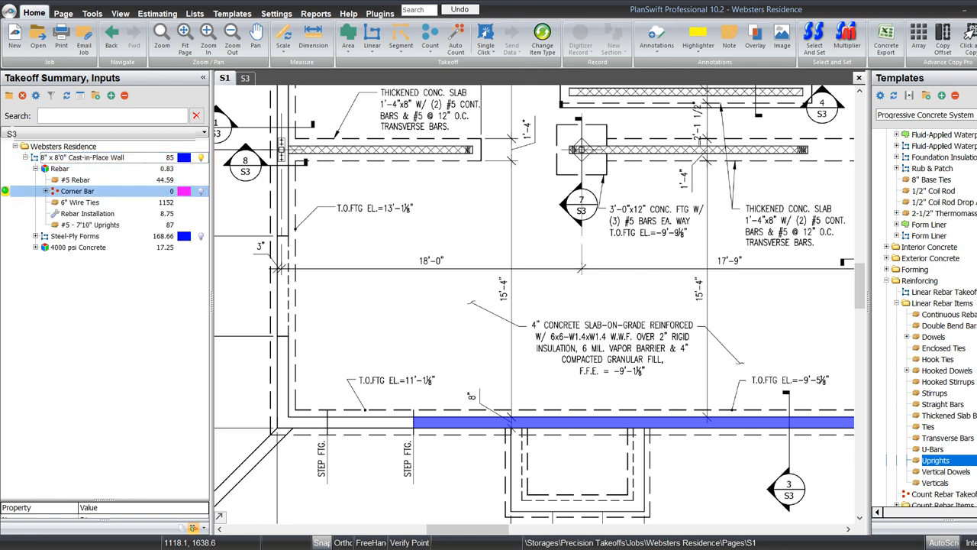
left_click(5, 190)
left_click_drag(827, 396, 588, 376)
scroll(643, 409, "up", 3)
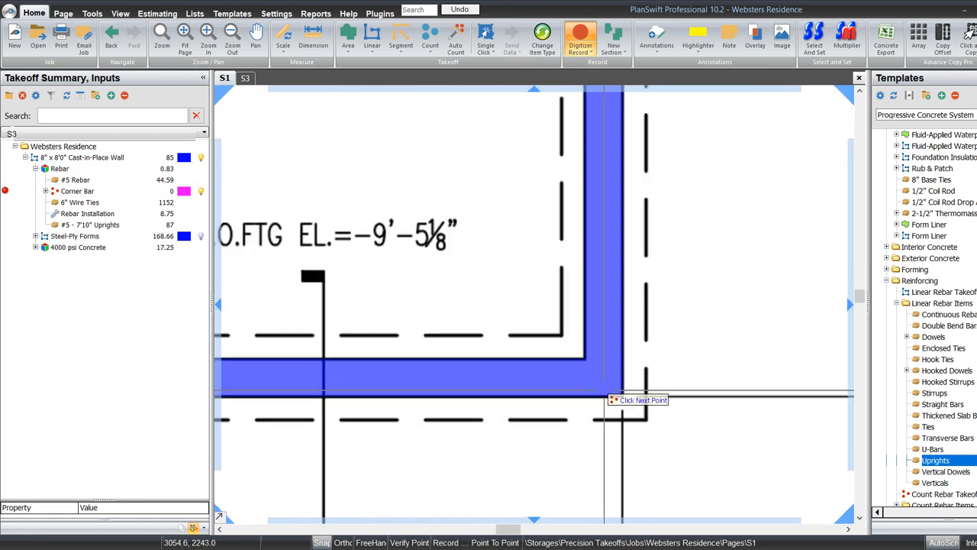
left_click(621, 384)
scroll(617, 366, "down", 3)
scroll(607, 245, "up", 4)
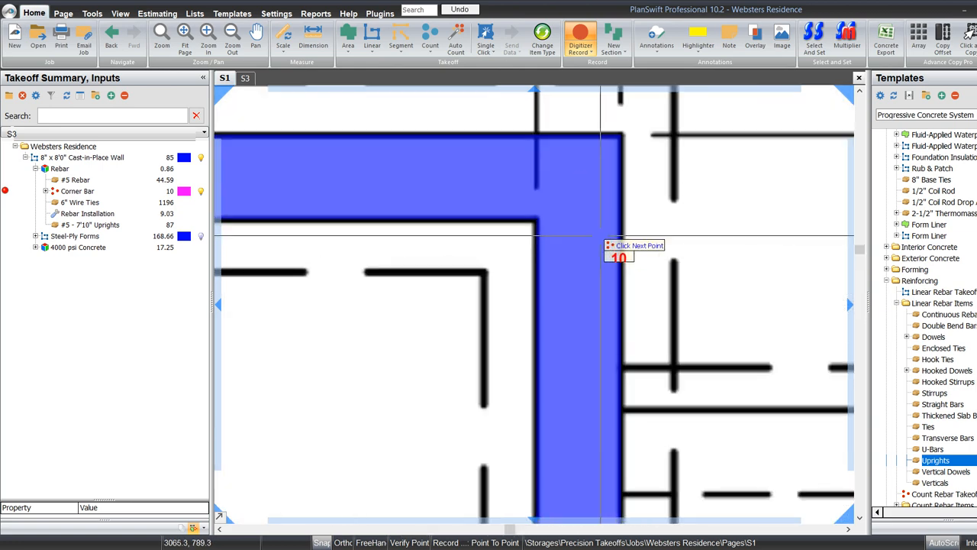
left_click(578, 177)
scroll(579, 177, "down", 3)
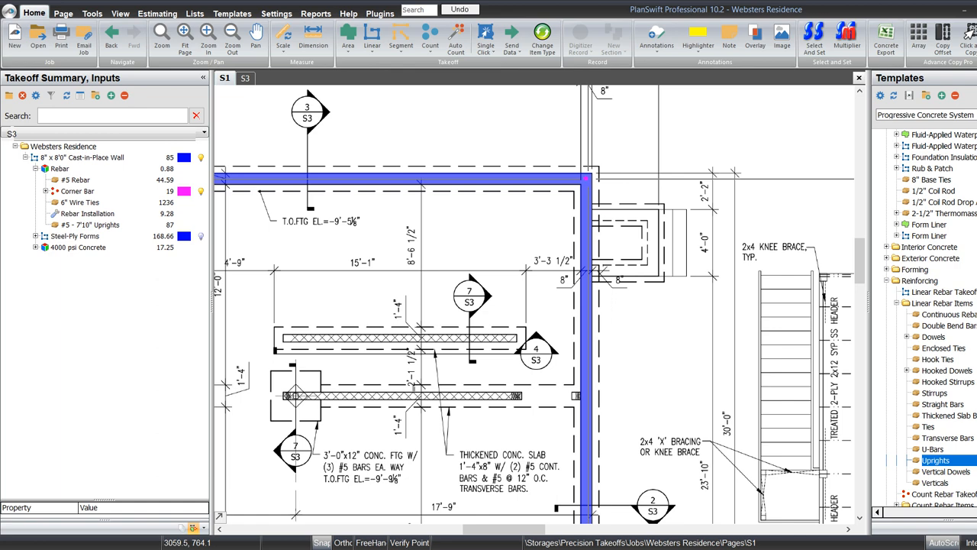
Step: Duplicate the 8" x 8'0" Cast-in-Place Wall takeoff item
mouse_move(392, 296)
left_mouse_down()
mouse_move(467, 263)
mouse_move(542, 255)
left_mouse_up()
left_click(35, 169)
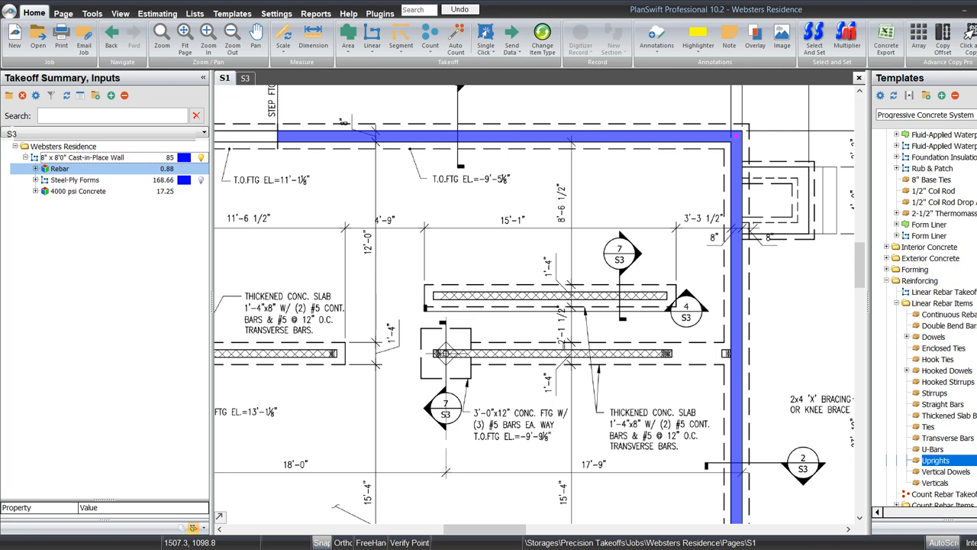
scroll(413, 287, "down", 3)
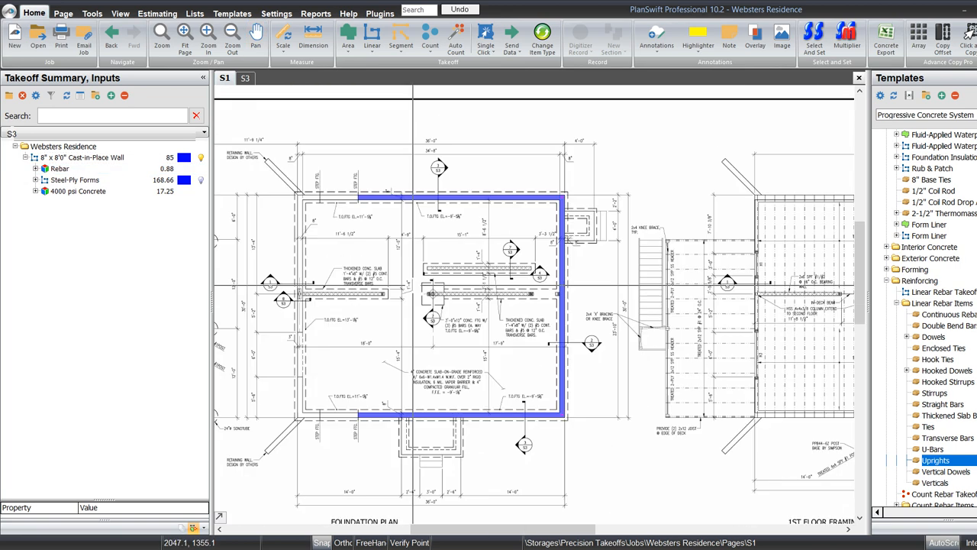
left_click_drag(404, 321, 439, 318)
left_click(26, 157)
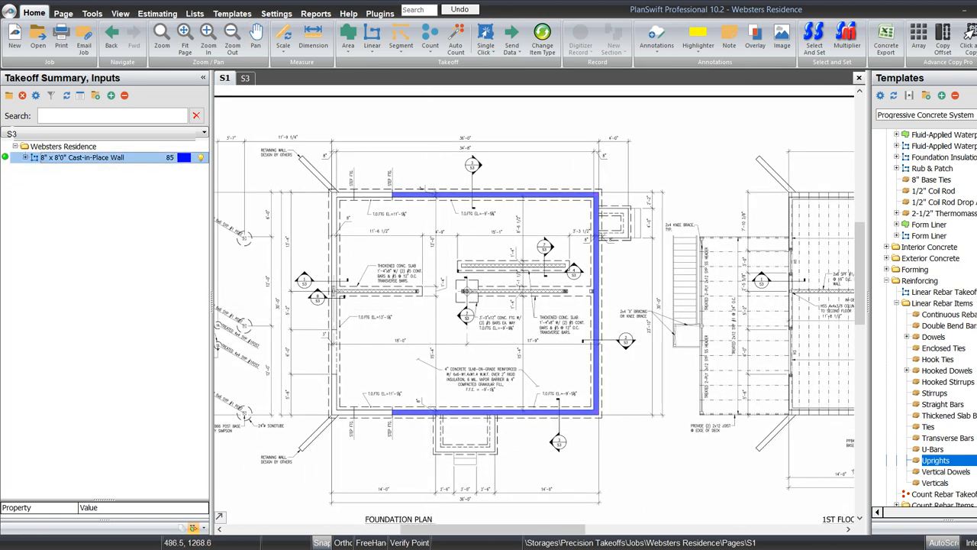
left_click(76, 157)
right_click(61, 157)
left_click(92, 253)
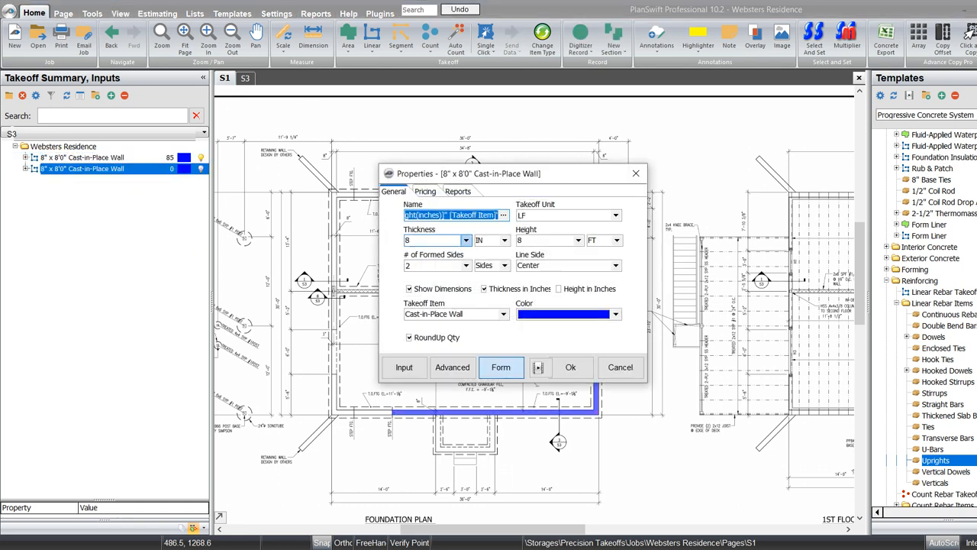
Step: Set the duplicated wall's height to 9.67 ft and its color to purple, and accept the properties
double_click(522, 240)
type("9.67")
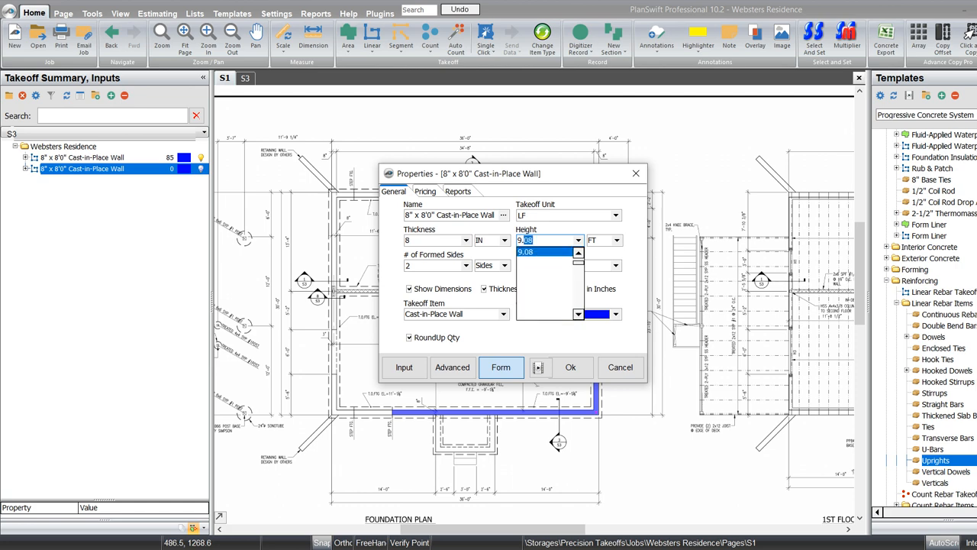
left_click(616, 314)
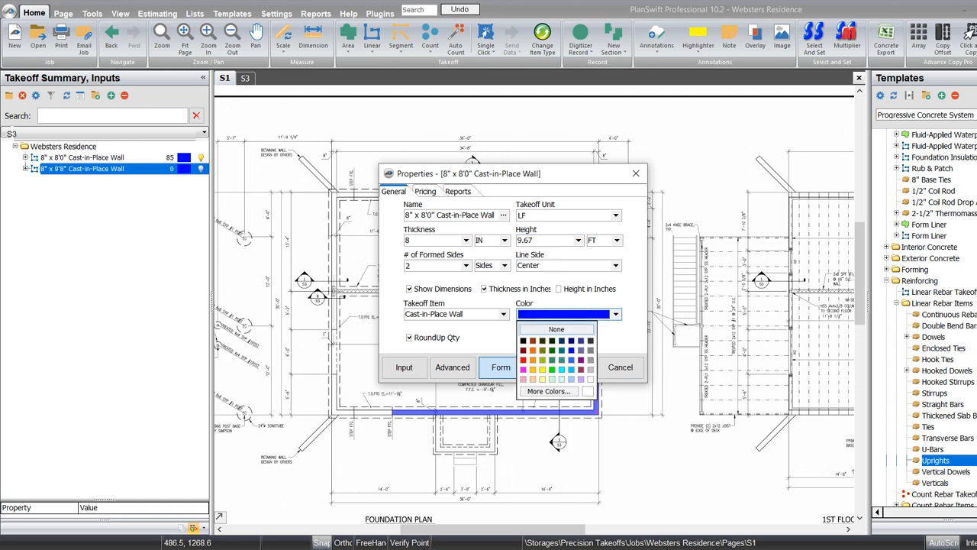
left_click(581, 369)
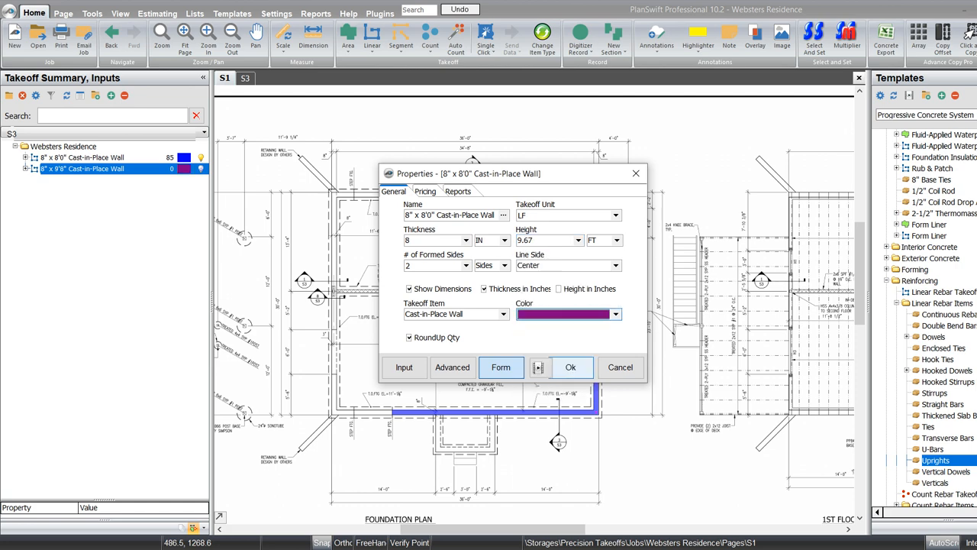
left_click(570, 367)
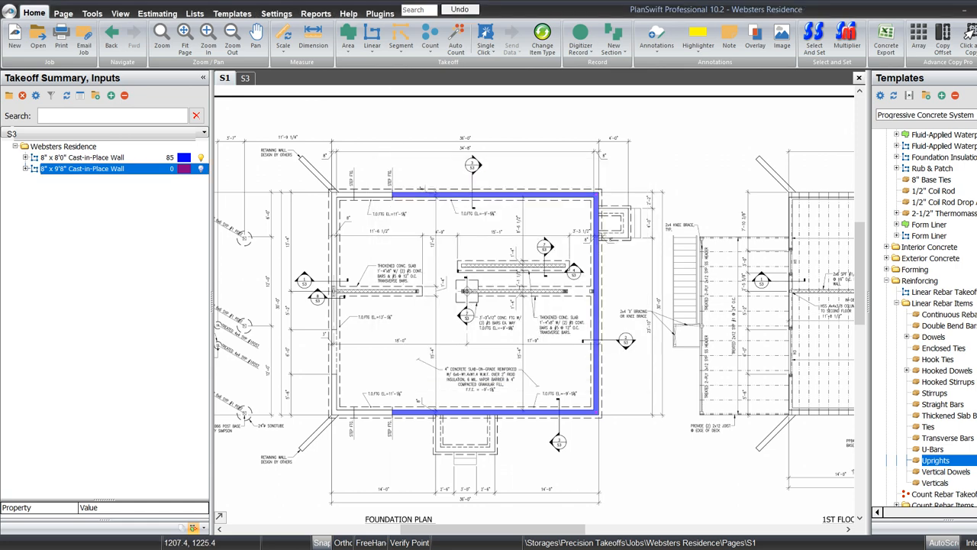
Step: Record a 5'2" segment of the 8" x 9'8" wall between the step footings on the plan's lower wall
scroll(365, 413, "up", 5)
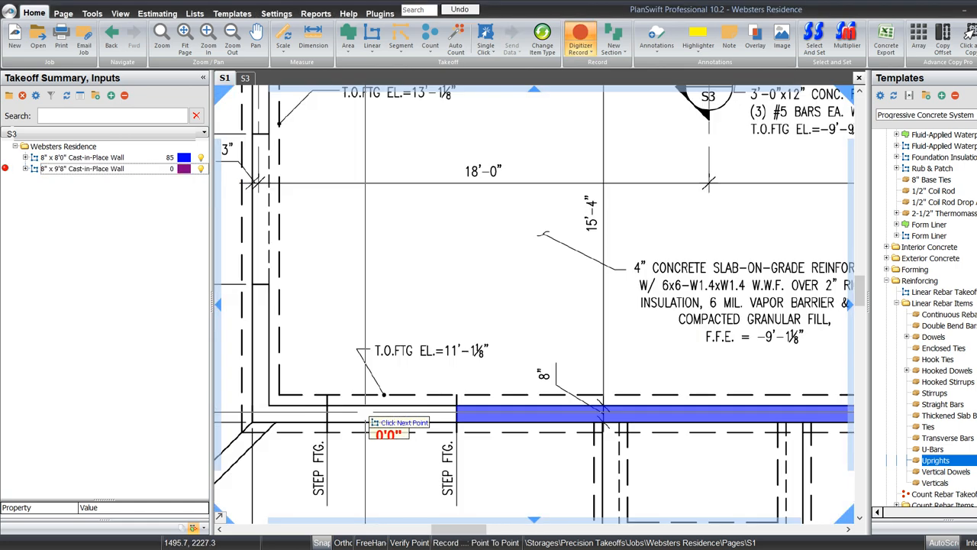
left_click_drag(371, 412, 433, 353)
left_click(563, 350)
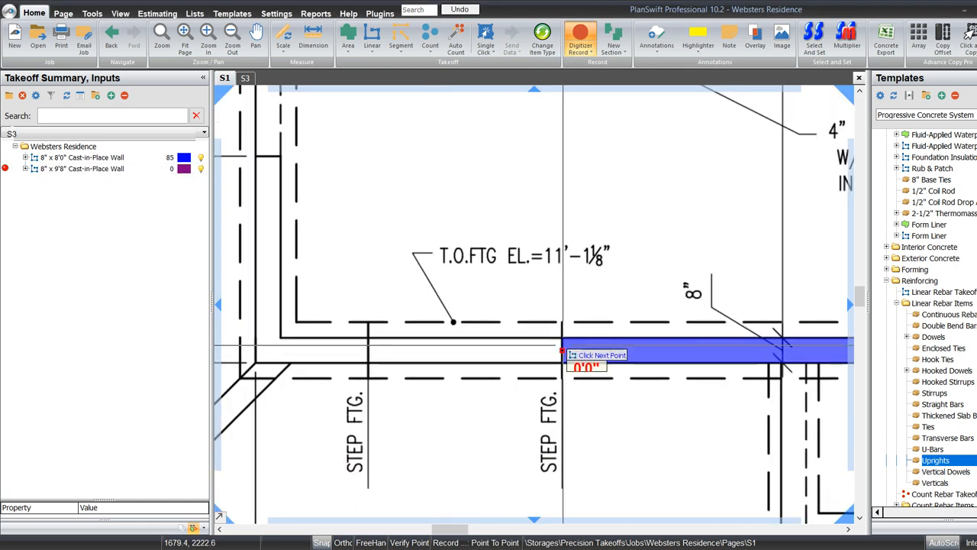
scroll(359, 348, "up", 3)
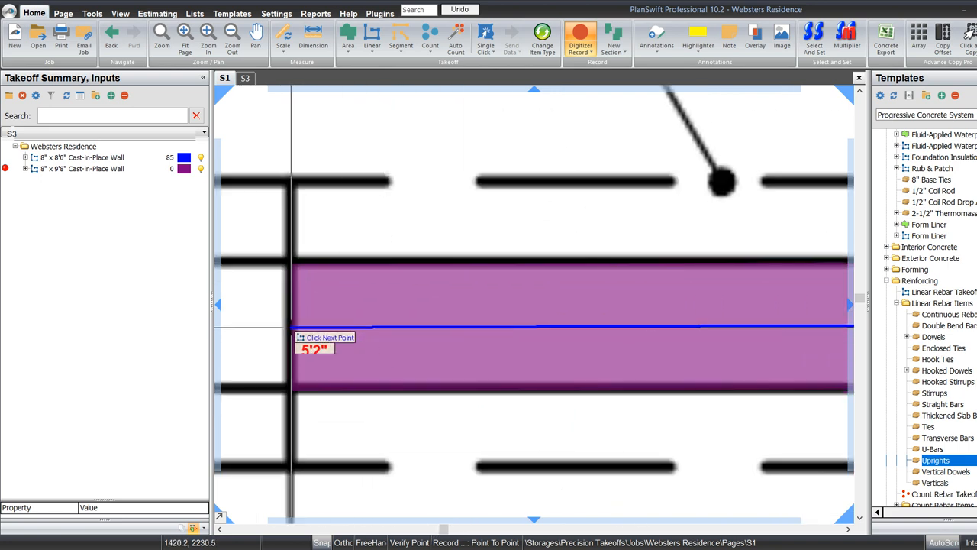
type("5")
key("Return")
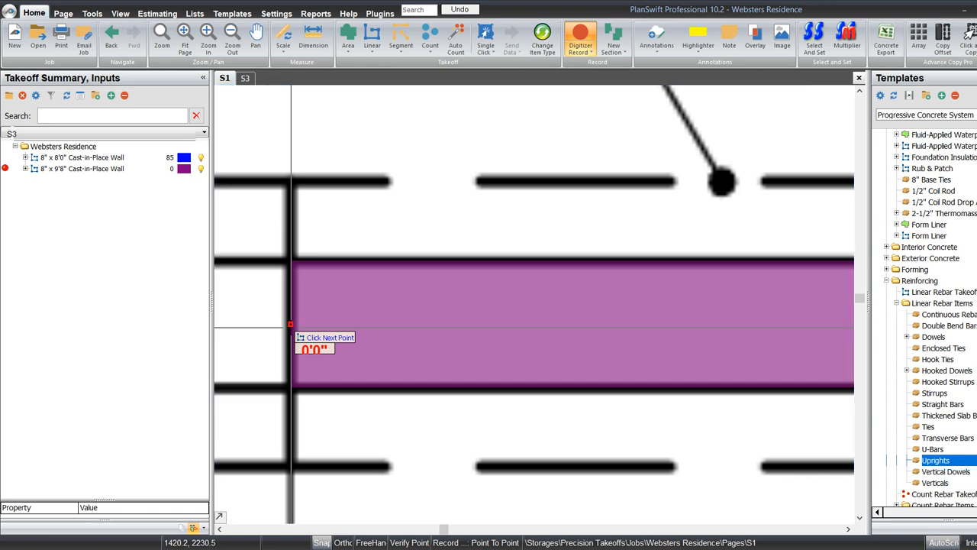
Step: Add a 5'2" segment of the 9'8" wall between the step footings on the plan's upper wall and end recording
scroll(424, 333, "down", 4)
scroll(436, 202, "up", 5)
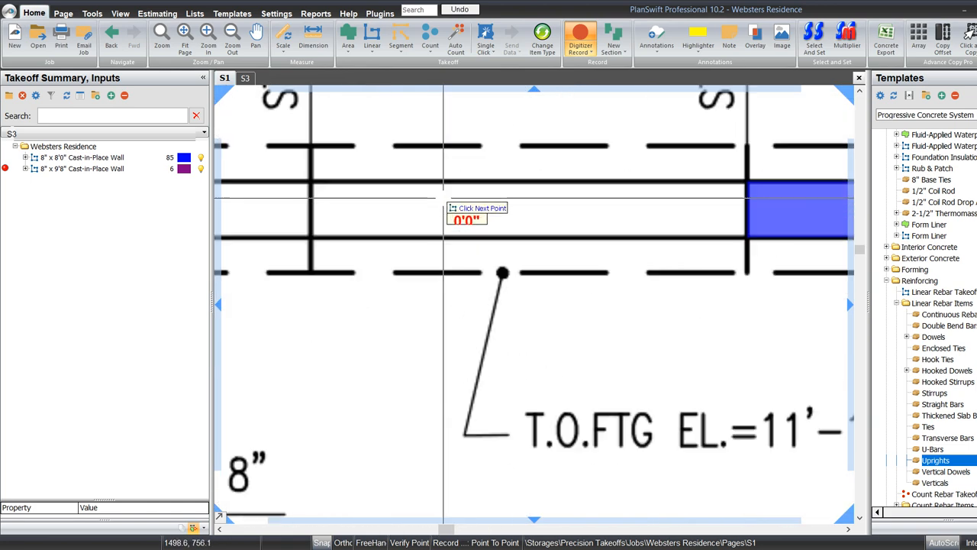
type("5")
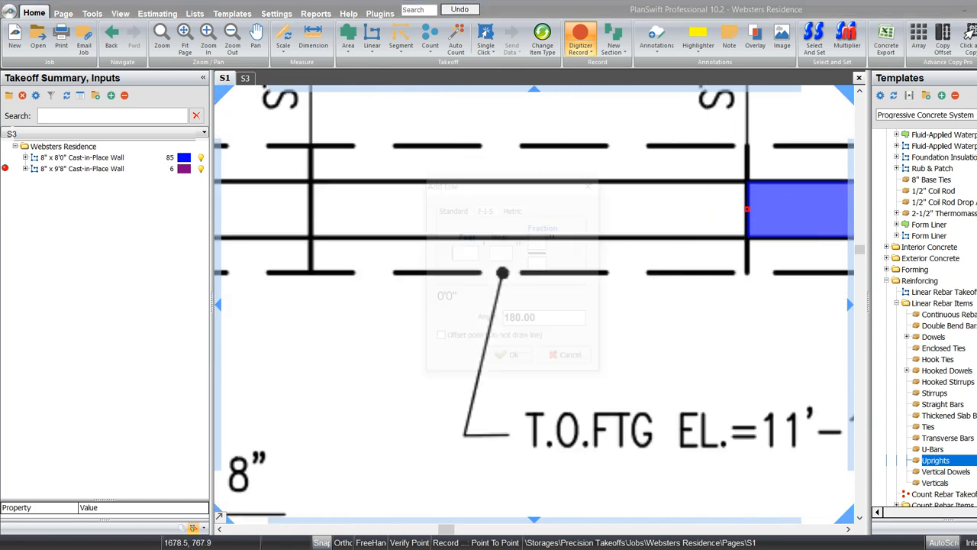
key("Tab")
type("2")
key("Return")
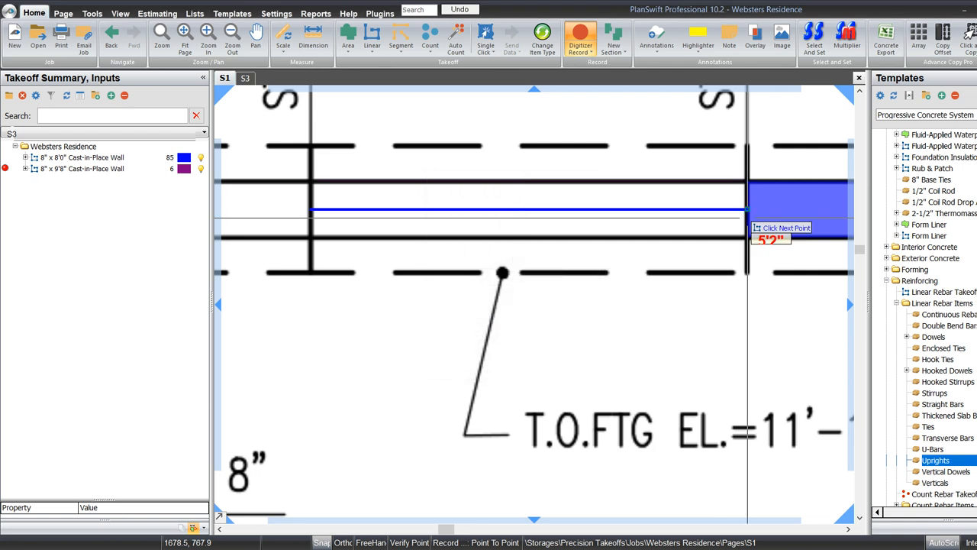
key("Escape")
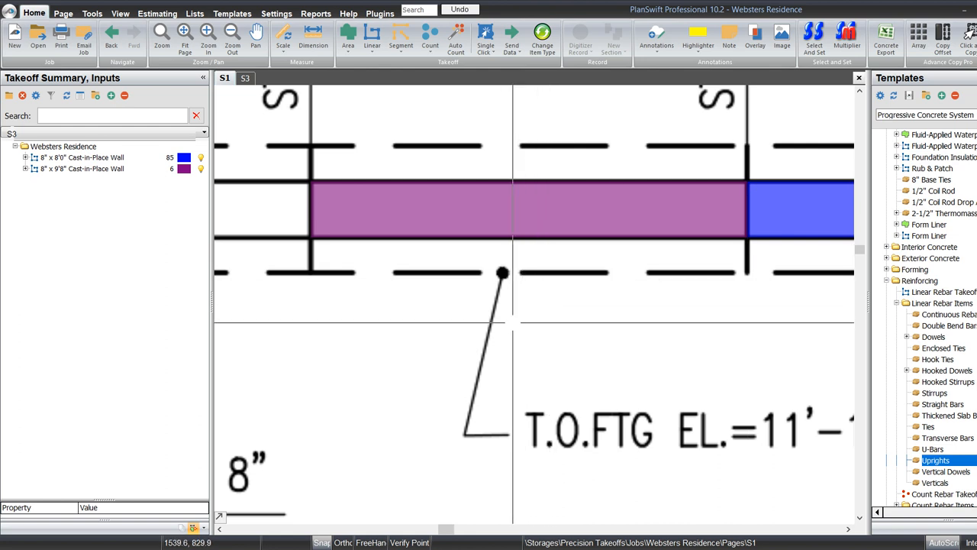
Step: Duplicate the 8" x 9'8" Cast-in-Place Wall takeoff item
left_click_drag(511, 319, 501, 285)
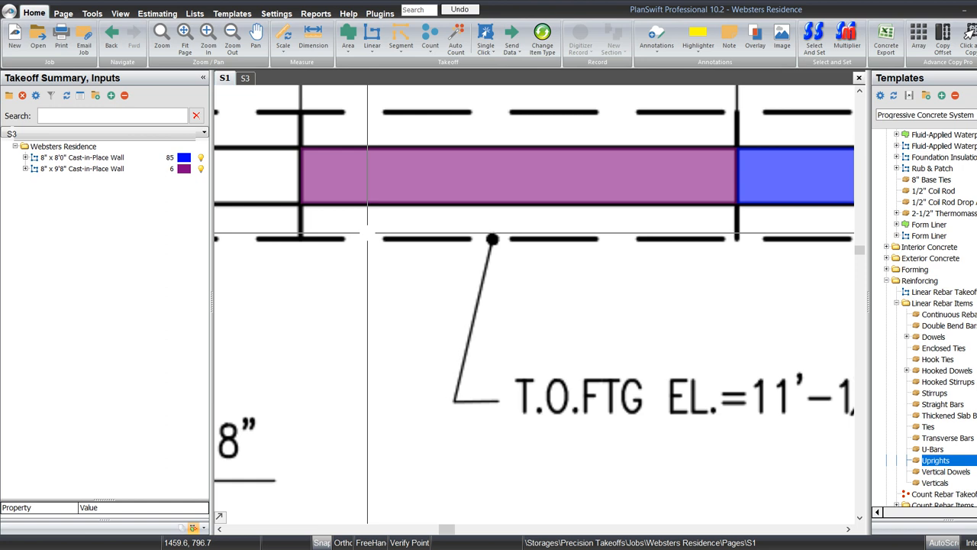
left_click_drag(594, 237, 515, 250)
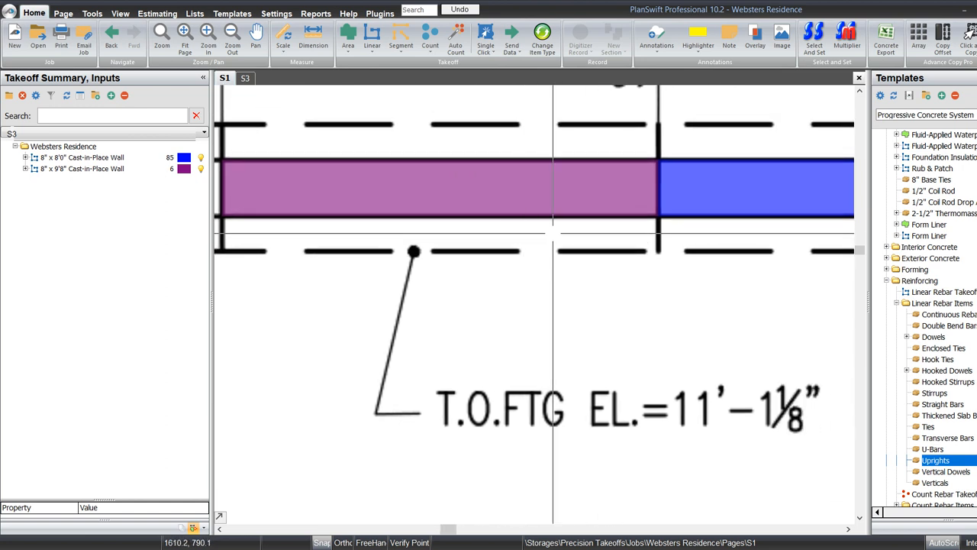
scroll(552, 233, "down", 1)
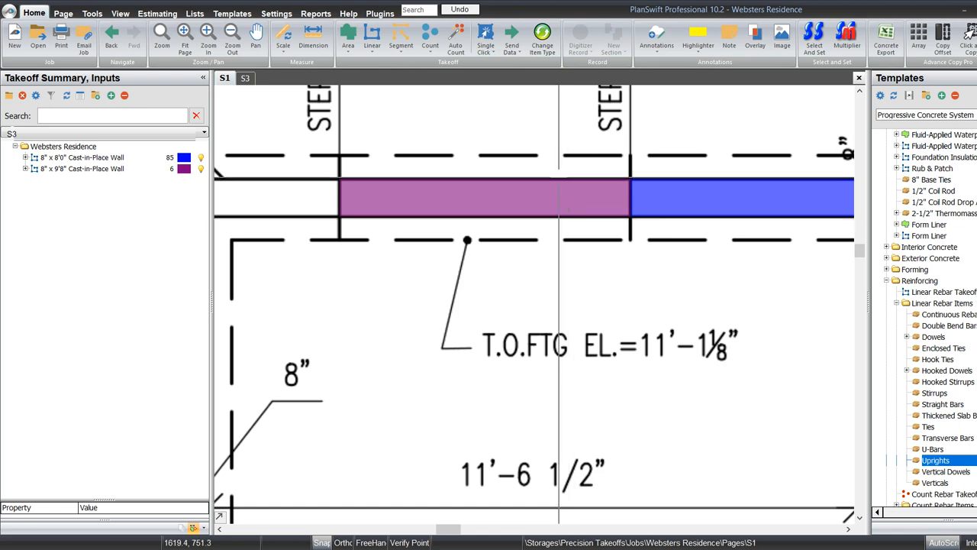
scroll(552, 172, "down", 3)
left_click_drag(585, 311, 537, 239)
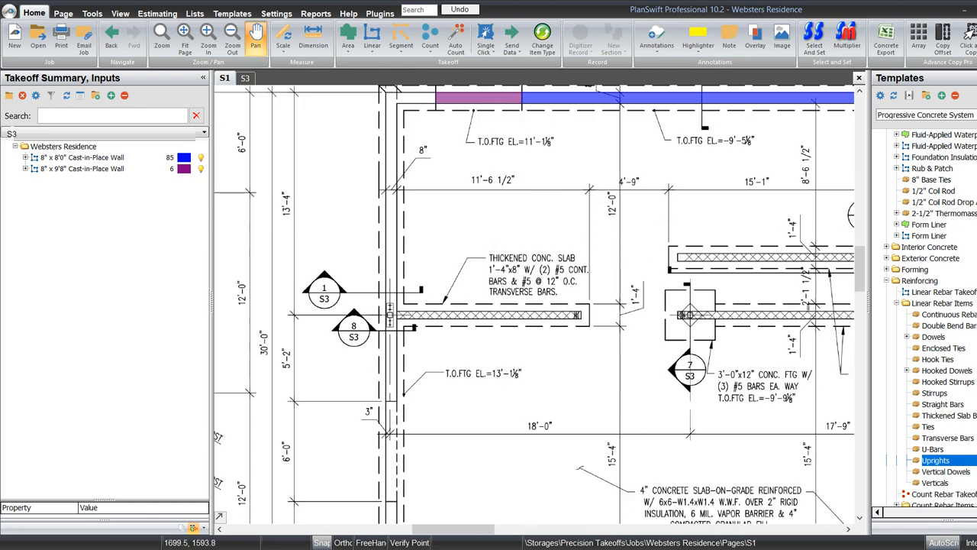
left_click_drag(517, 374, 511, 200)
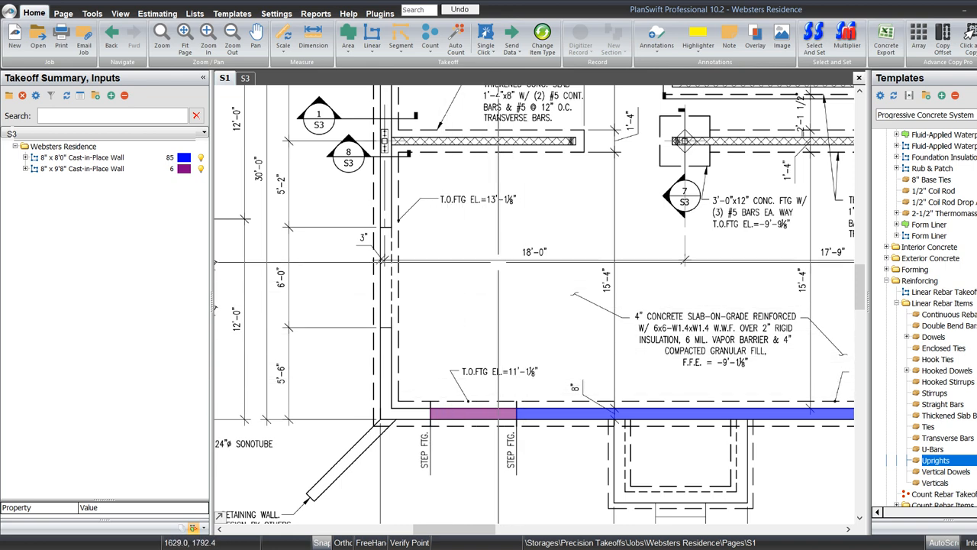
left_click(84, 169)
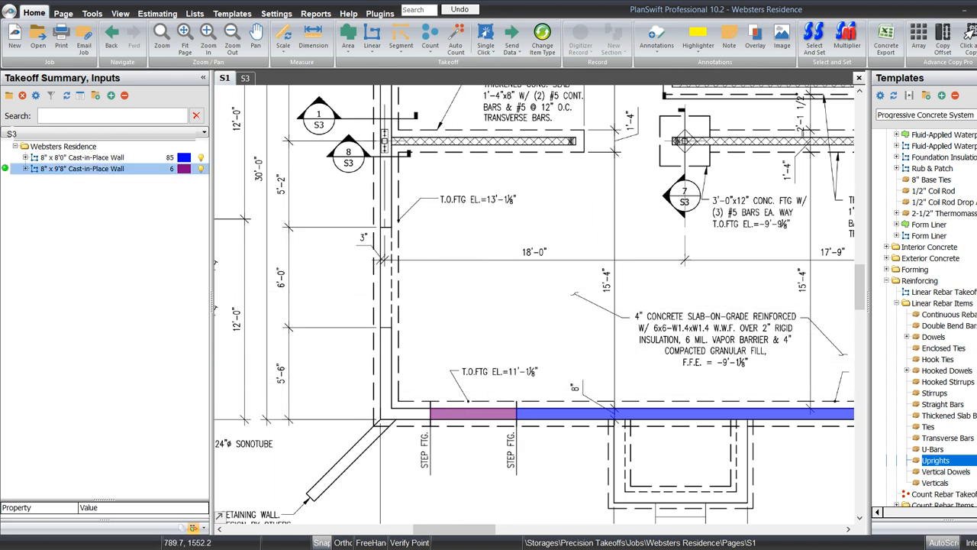
right_click(113, 170)
left_click(145, 268)
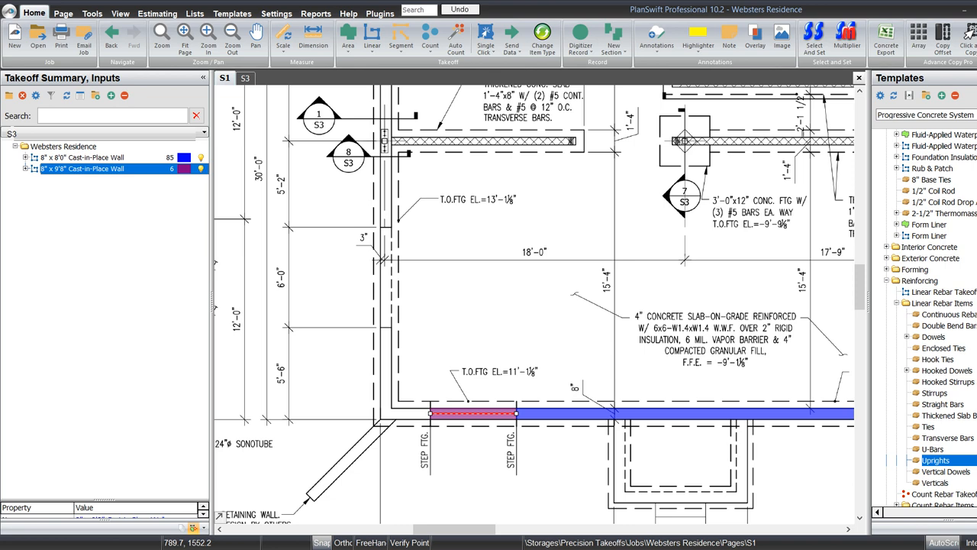
Step: Set the duplicated wall's height to 11.67 ft and its color to green, and accept the properties
double_click(526, 241)
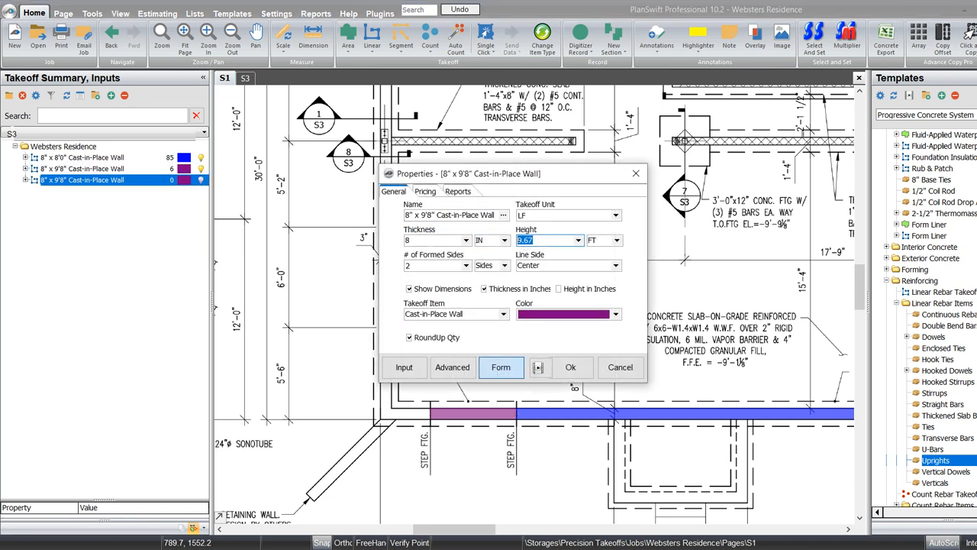
type("11")
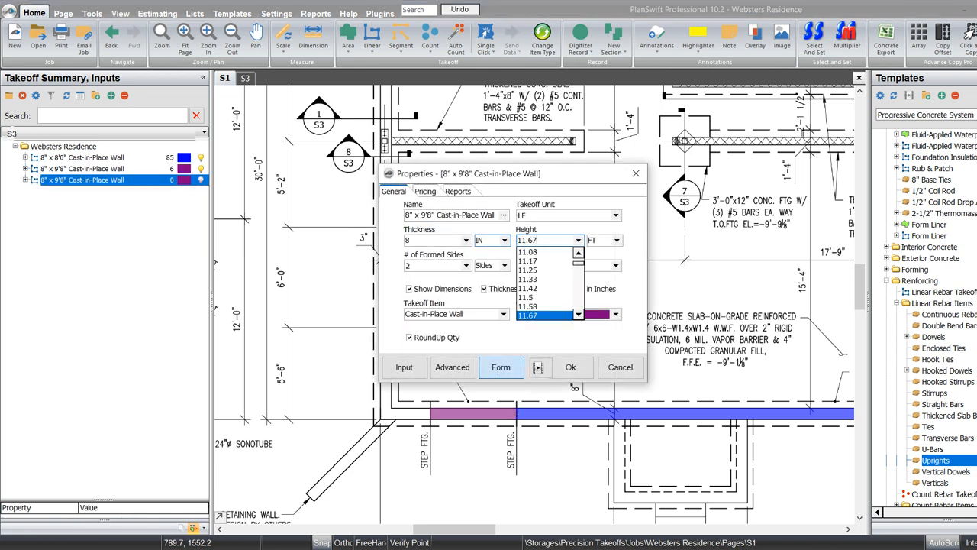
left_click(616, 314)
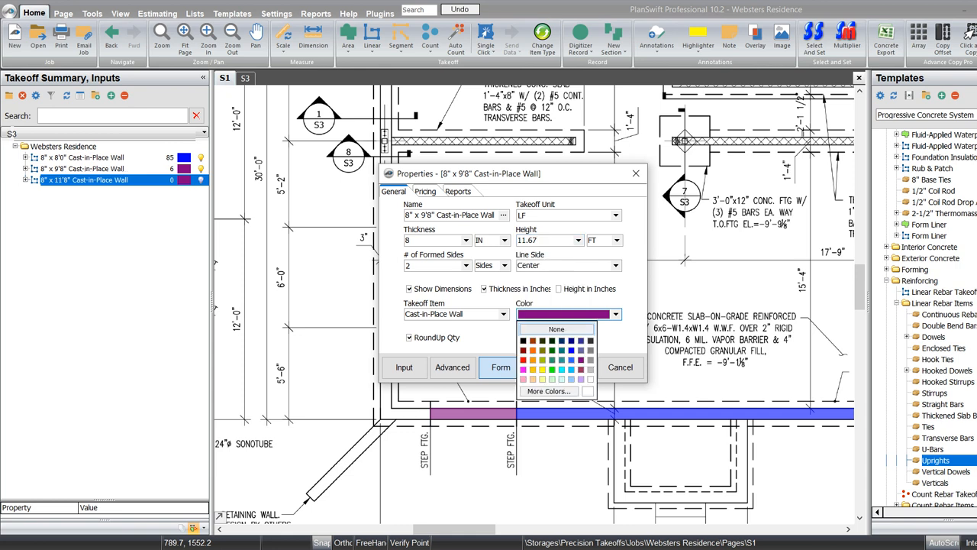
left_click(551, 359)
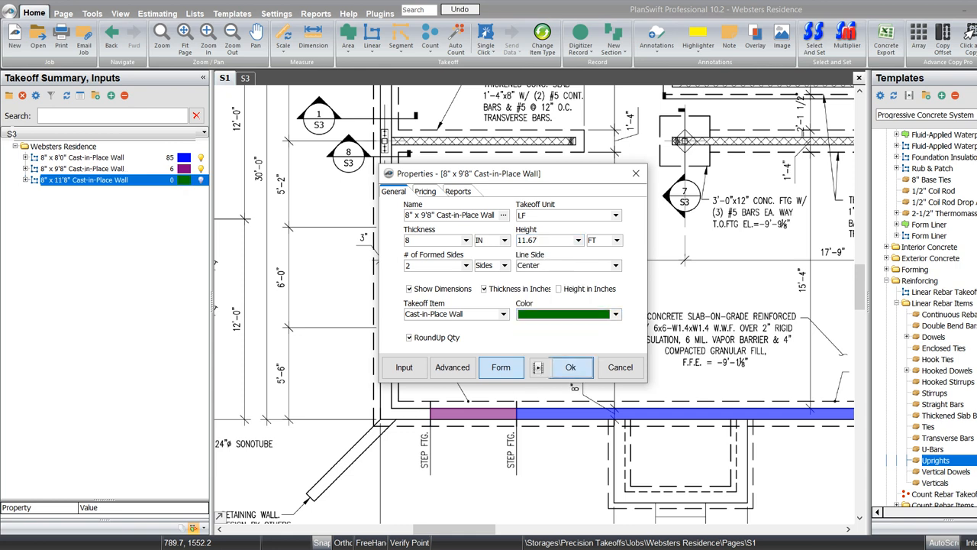
left_click(567, 367)
Step: Try recording a 2'8" segment of the 8" x 11'8" wall from the lower wall's outer step footing to the corner
left_click(430, 413)
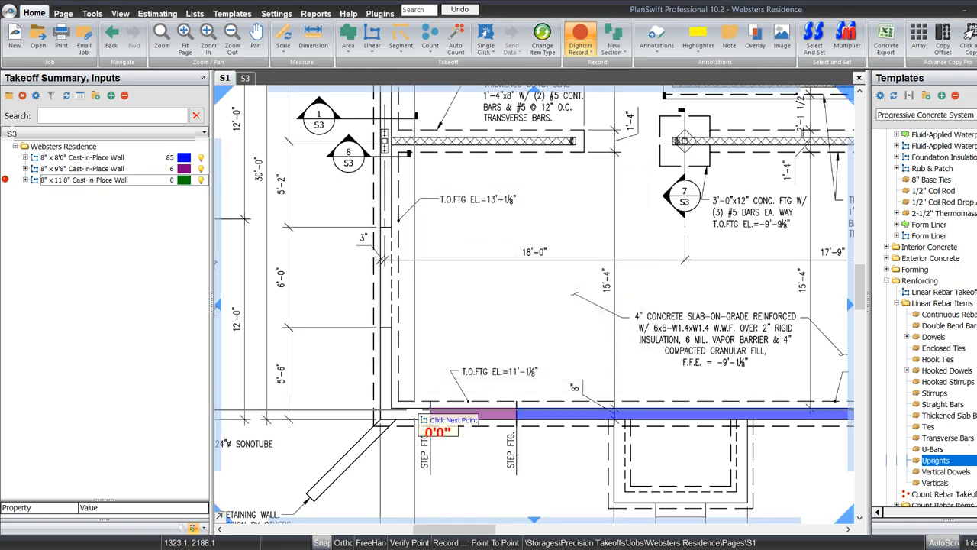
scroll(430, 413, "up", 5)
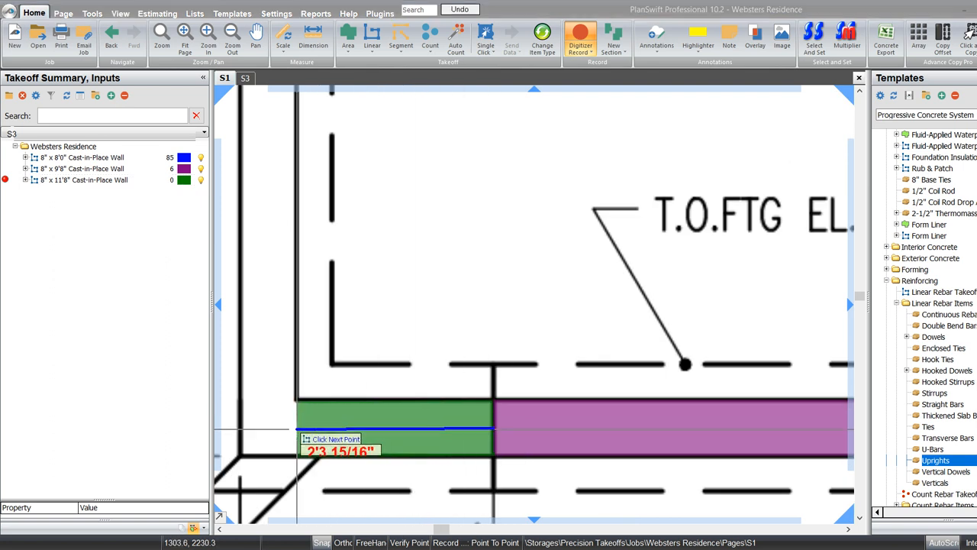
type("2")
key("Tab")
type("8")
key("Return")
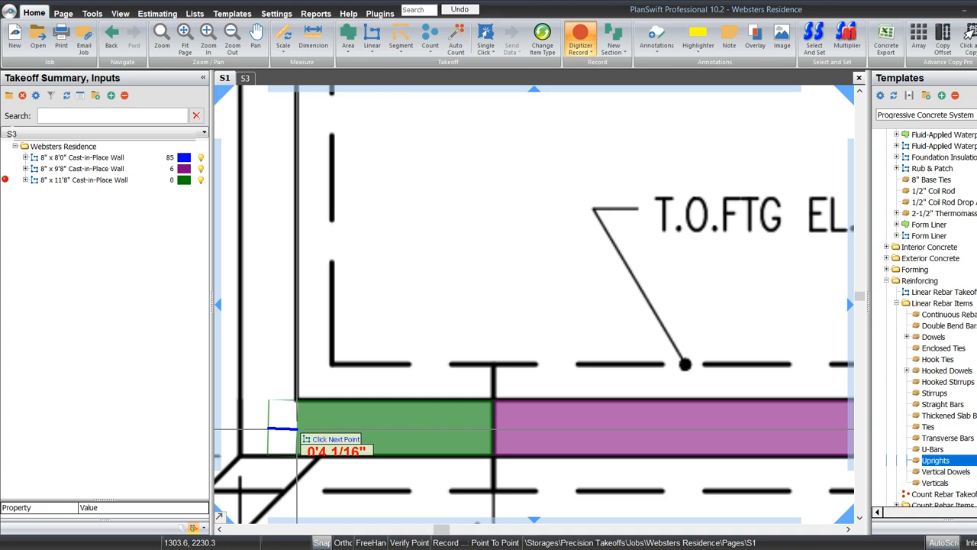
Step: Try to continue the 11'8" wall along the plan's left wall and 2'8" along the upper wall, and end recording
key("Up")
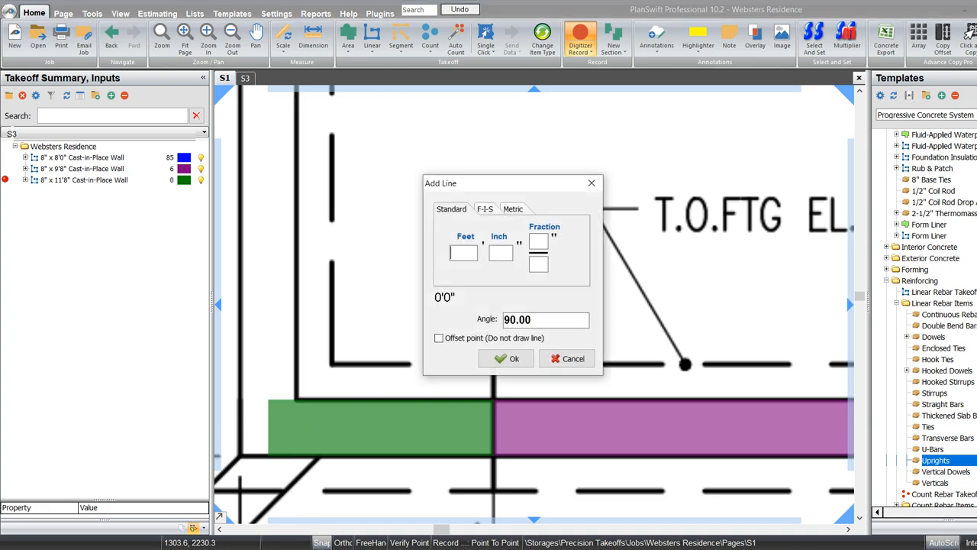
key("Return")
scroll(303, 432, "down", 5)
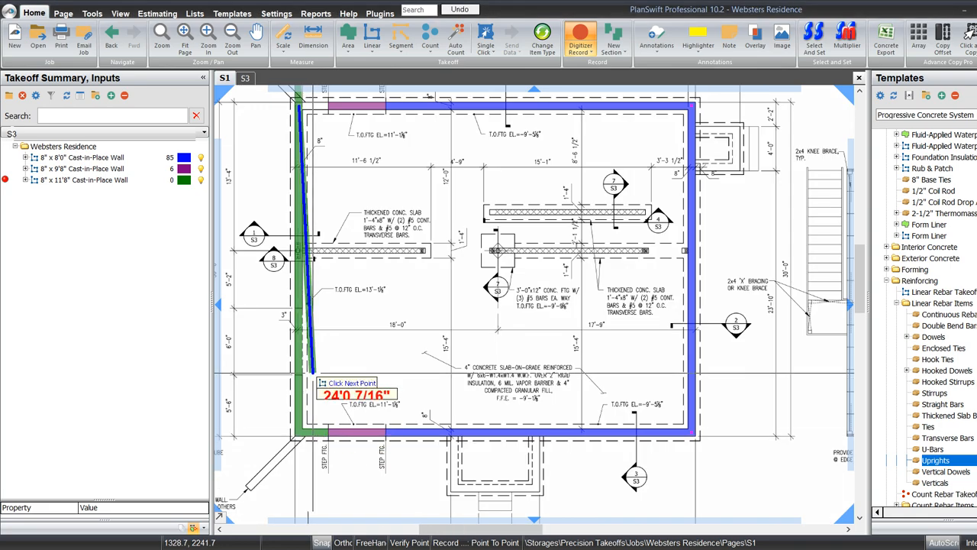
scroll(303, 100, "up", 3)
left_click_drag(321, 167, 336, 195)
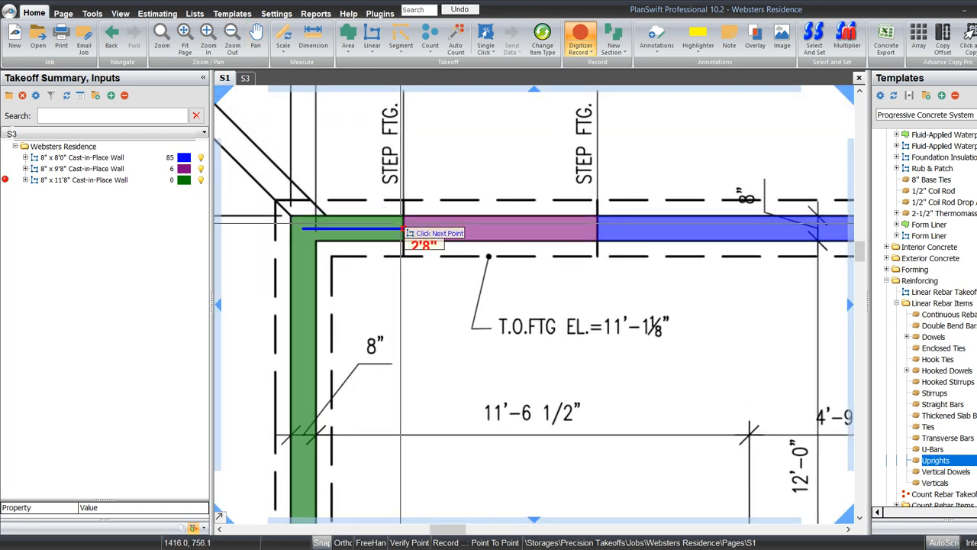
key("Escape")
Step: Delete the continuous 11'8" wall section that wraps around the plan's left side
scroll(419, 233, "down", 5)
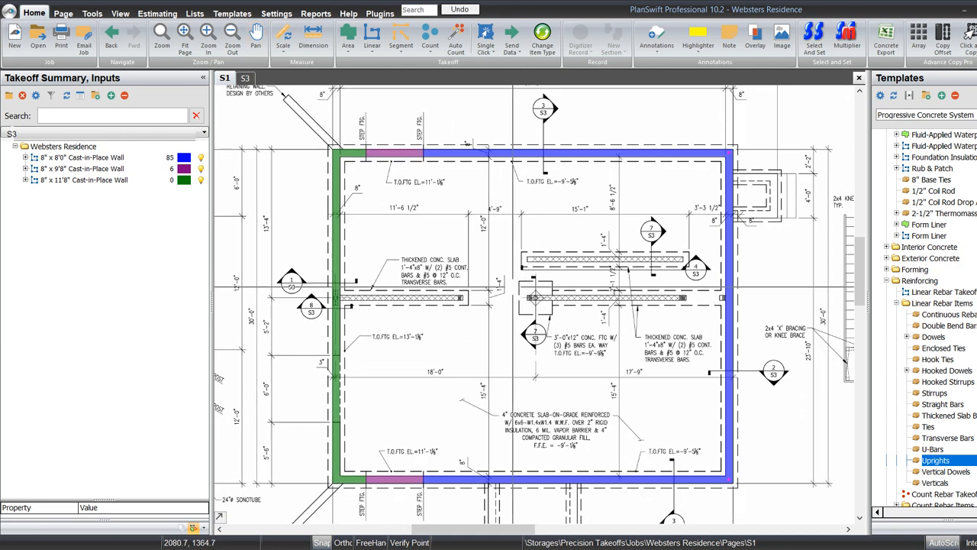
left_click(336, 329)
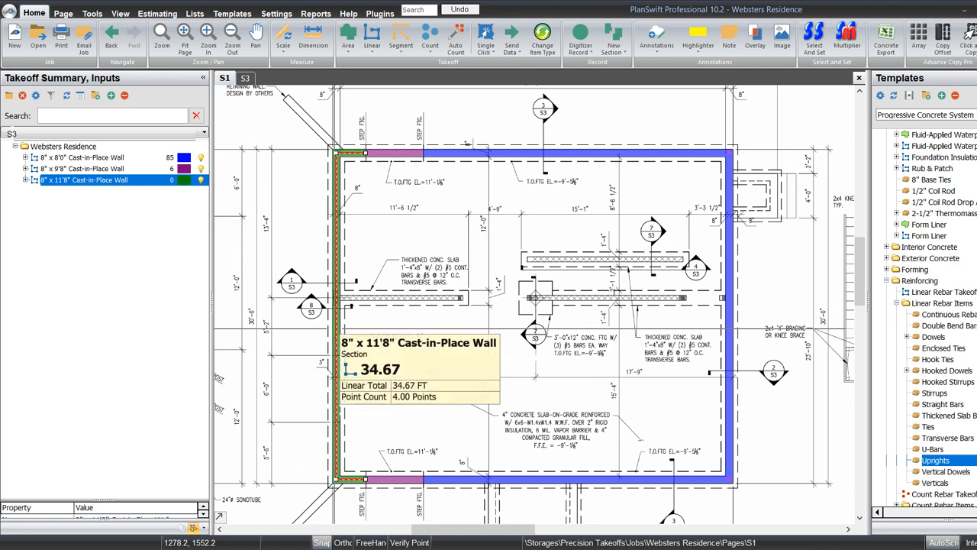
left_click(336, 333)
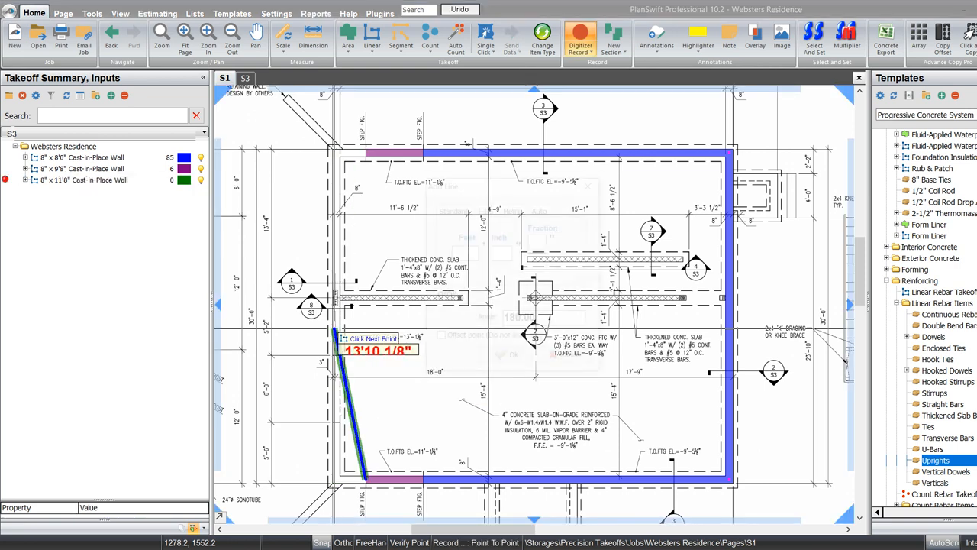
Step: Record a 3'0" segment of the 8" x 11'8" wall from the lower wall's outer step footing to the corner
key("3")
key("Escape")
scroll(337, 499, "up", 3)
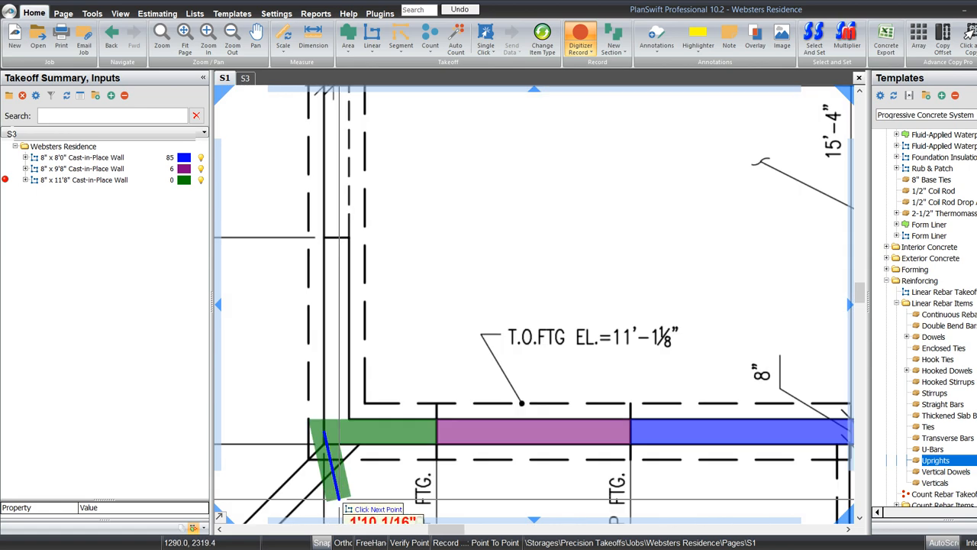
Step: Add a 3'0" segment of the 11'8" wall between the upper wall's corner and its outer step footing, and end recording
scroll(340, 504, "down", 4)
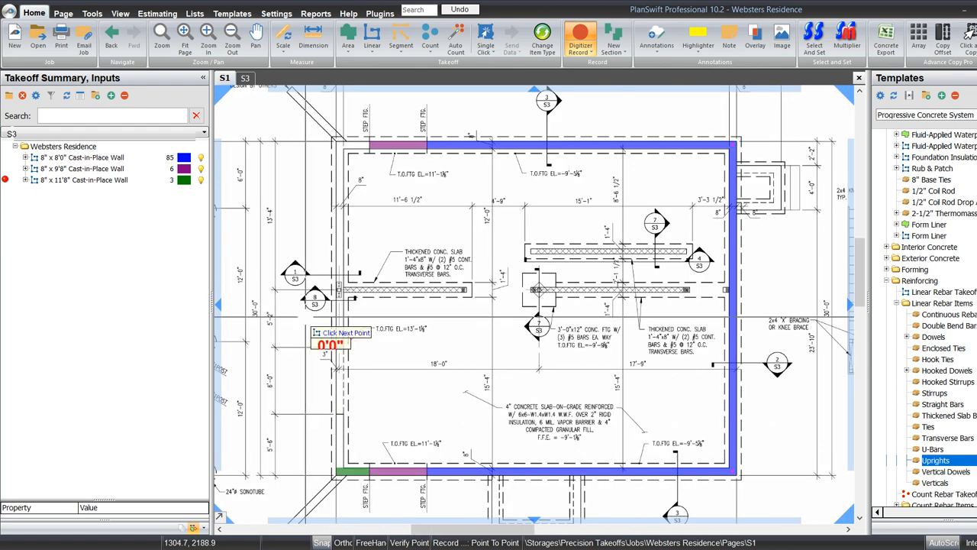
scroll(328, 138, "up", 6)
left_click(505, 250)
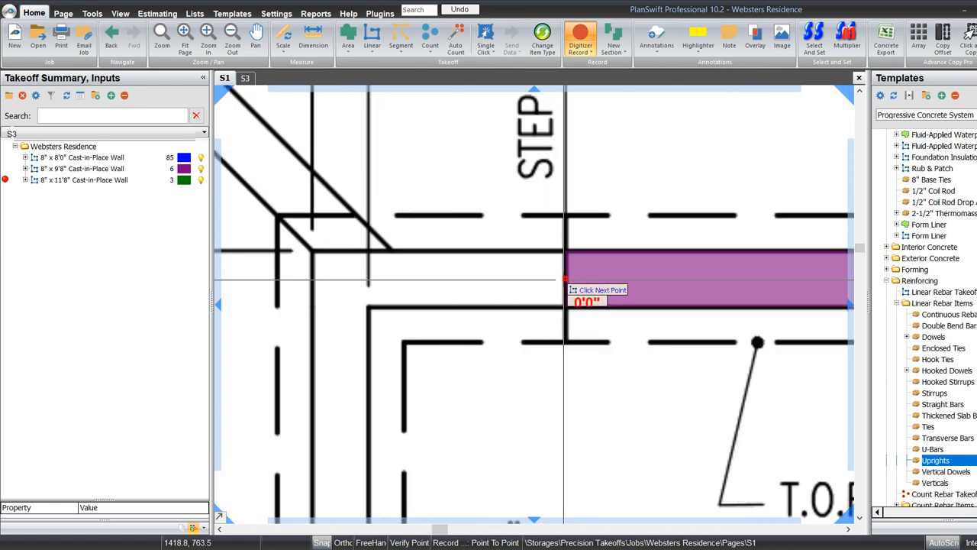
type("3")
key("Return")
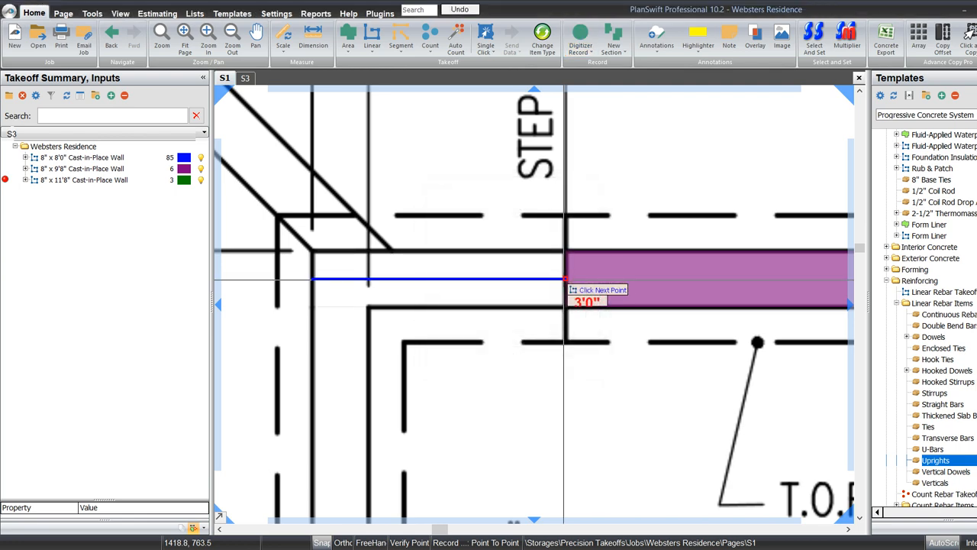
double_click(564, 279)
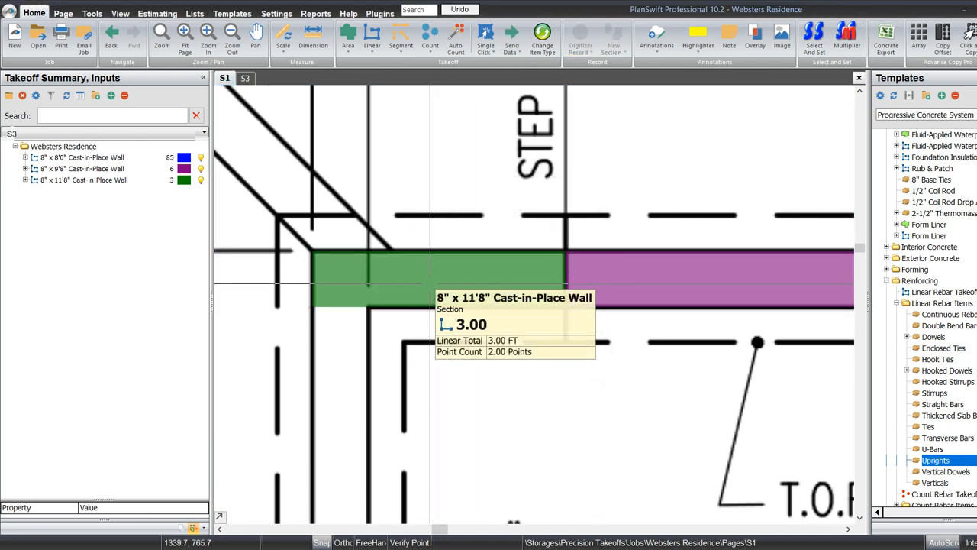
Step: Follow the plan's left wall to its section mark and check wall section 1 on page S3 for height and reinforcing
mouse_move(344, 395)
left_mouse_down()
mouse_move(336, 342)
mouse_move(344, 279)
left_mouse_up()
scroll(344, 278, "down", 2)
mouse_move(306, 456)
left_mouse_down()
mouse_move(331, 310)
mouse_move(409, 275)
left_mouse_up()
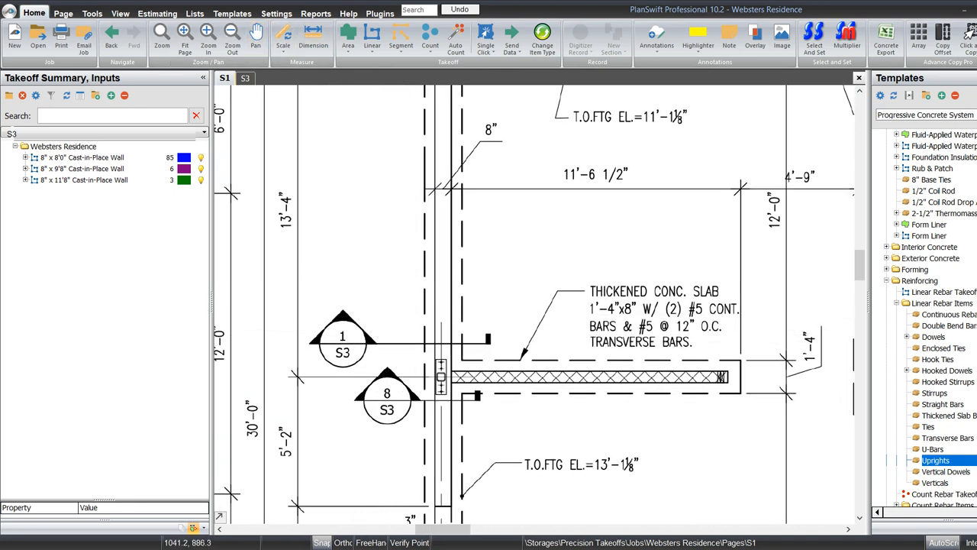
left_click(246, 78)
scroll(601, 228, "down", 4)
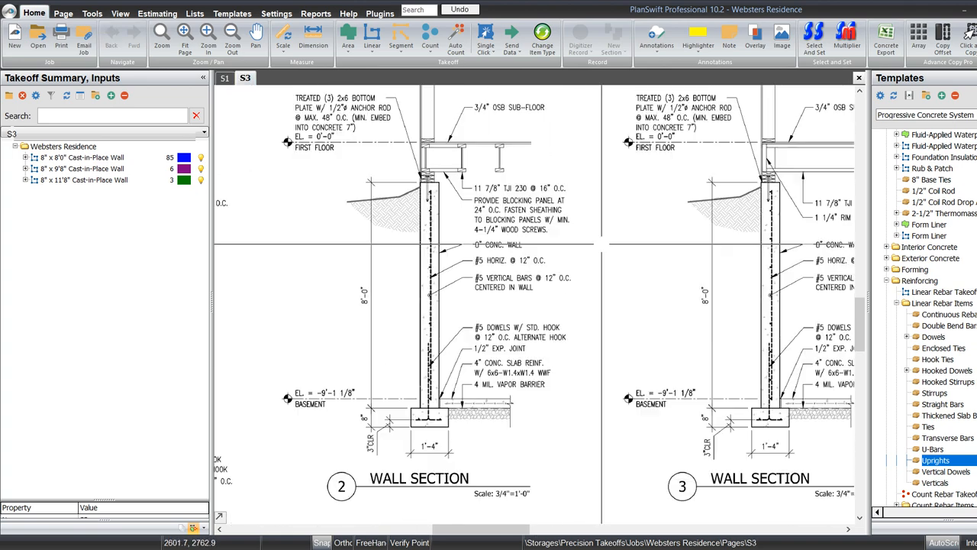
scroll(365, 336, "up", 5)
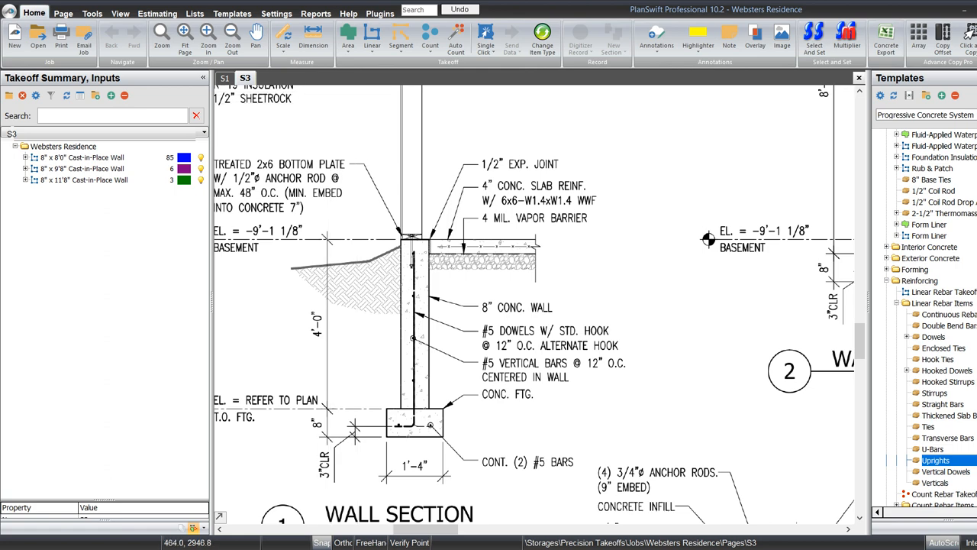
Step: Return to page S1 and duplicate the 8" x 11'8" Cast-in-Place Wall takeoff item
left_click(224, 78)
left_click(83, 180)
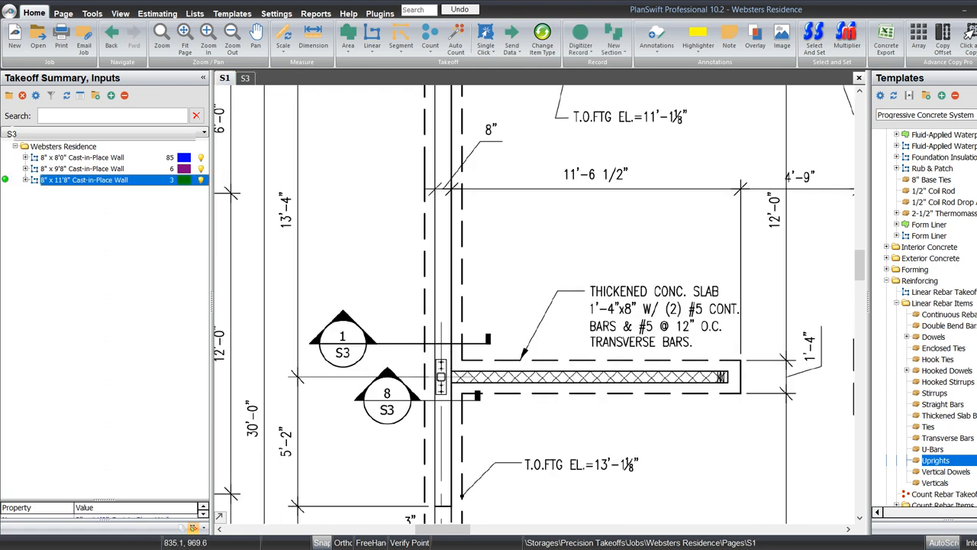
right_click(88, 181)
left_click(119, 272)
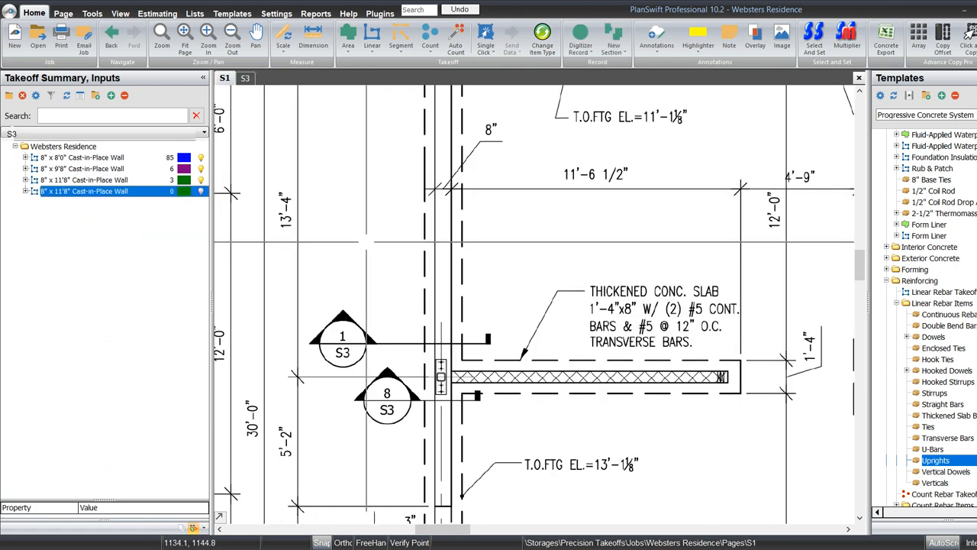
Step: Set the new duplicate's height to 4 ft and its color to pink, and accept the properties
double_click(544, 241)
type("4")
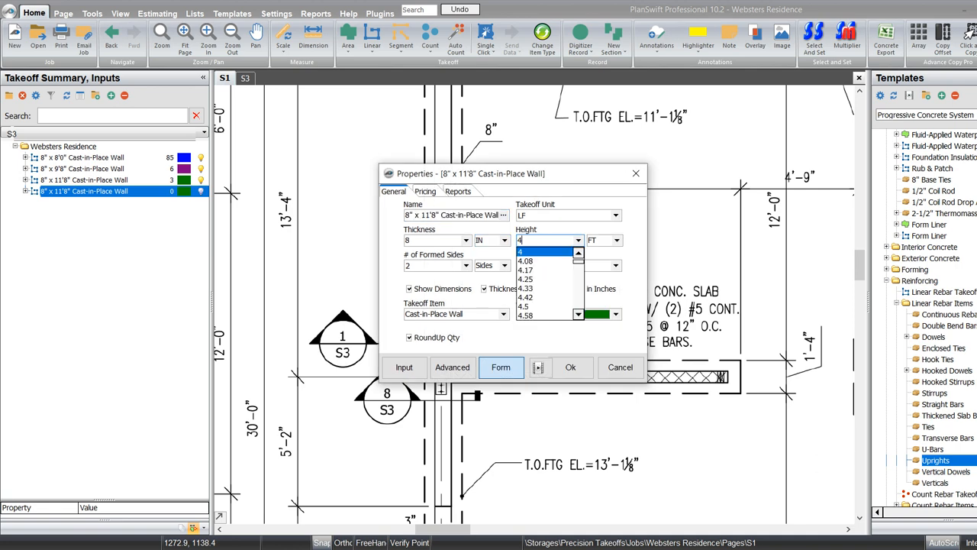
left_click(615, 315)
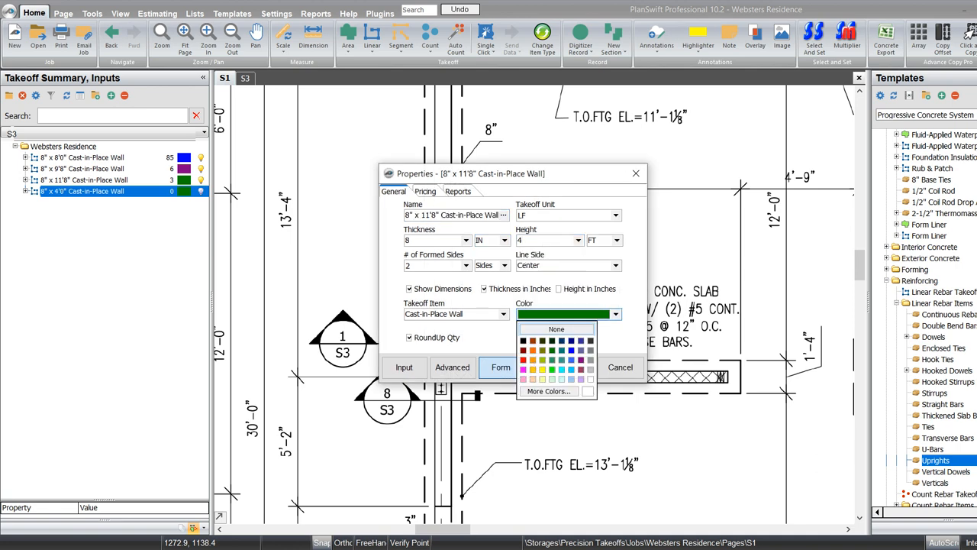
left_click(524, 379)
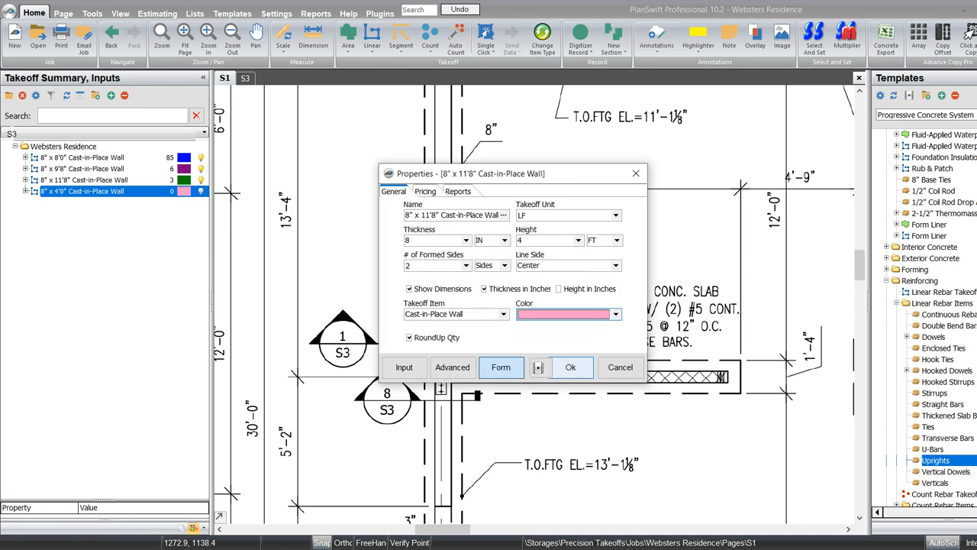
key("Return")
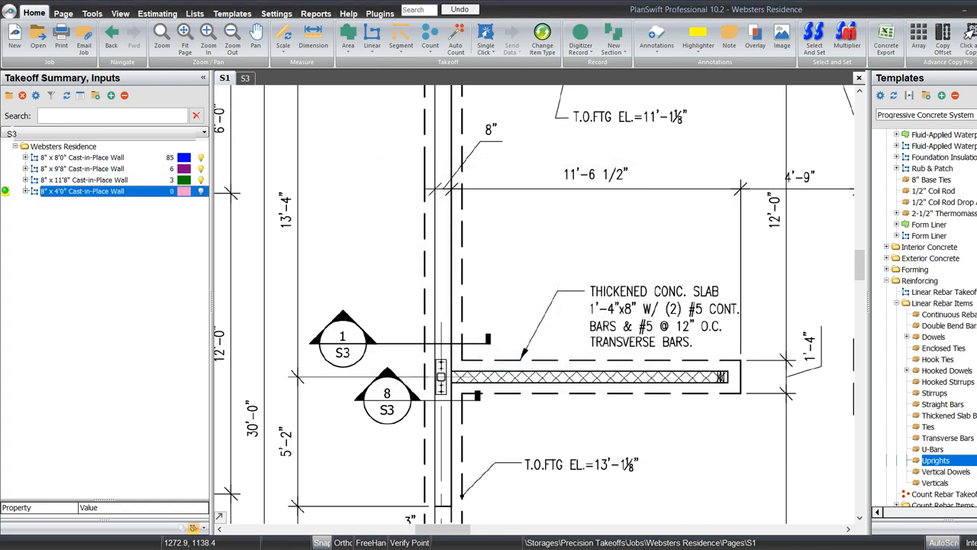
Step: Record the 8" x 4'0" wall along the plan's left side between the lower and upper corner walls, about 28'8" long, and end recording
left_click(580, 37)
scroll(426, 251, "down", 4)
scroll(439, 399, "up", 5)
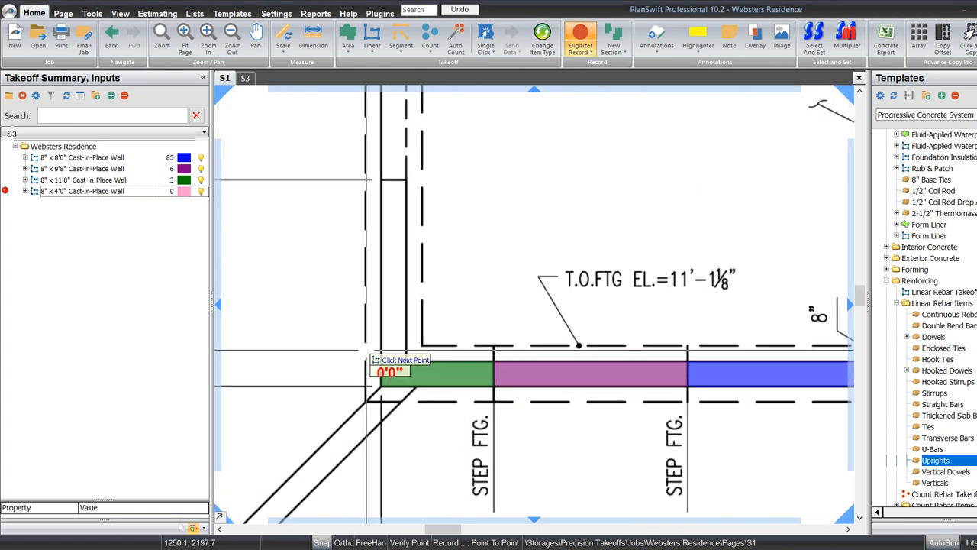
scroll(372, 359, "down", 4)
scroll(375, 179, "up", 4)
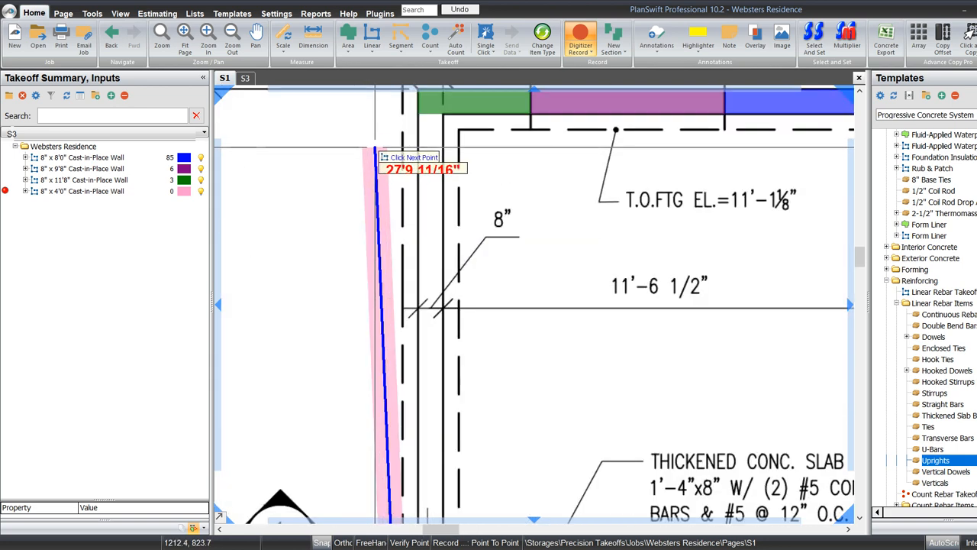
scroll(375, 147, "up", 2)
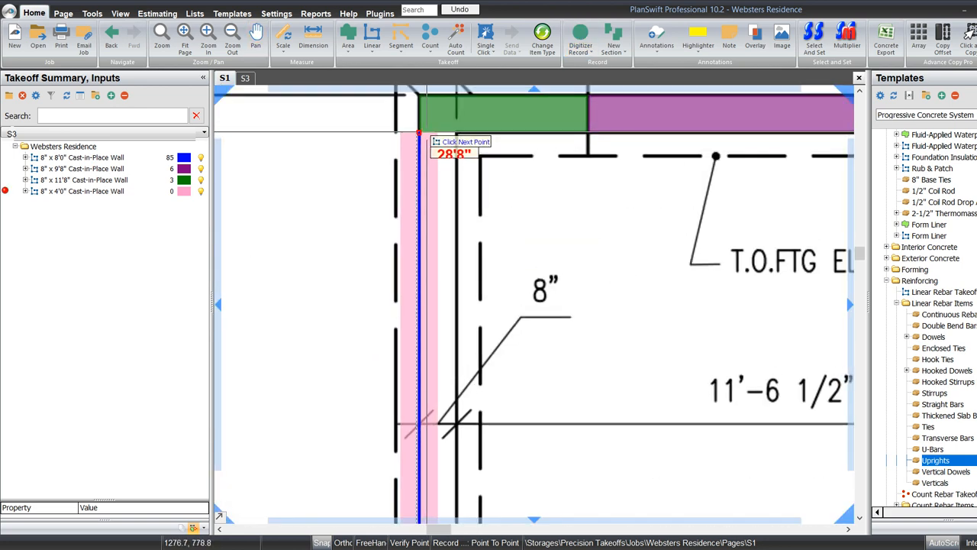
left_click(427, 132)
key("Escape")
key("Right")
key("Tab")
type("4")
key("Return")
left_click(578, 237)
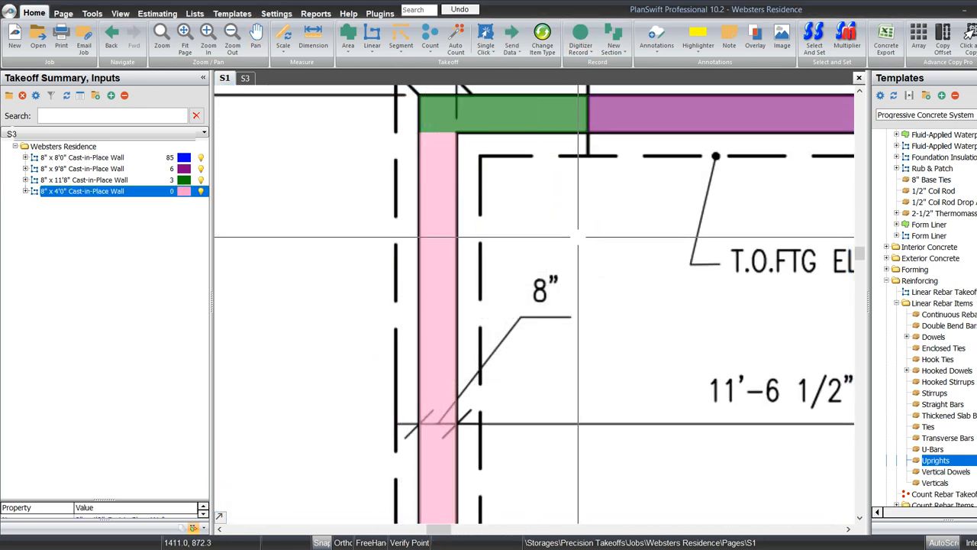
Step: Move the 8" x 4'0" Cast-in-Place Wall item to the top of the takeoff list and review the marked walls on the foundation plan
left_click_drag(82, 191, 83, 153)
left_click(319, 225)
scroll(319, 224, "down", 3)
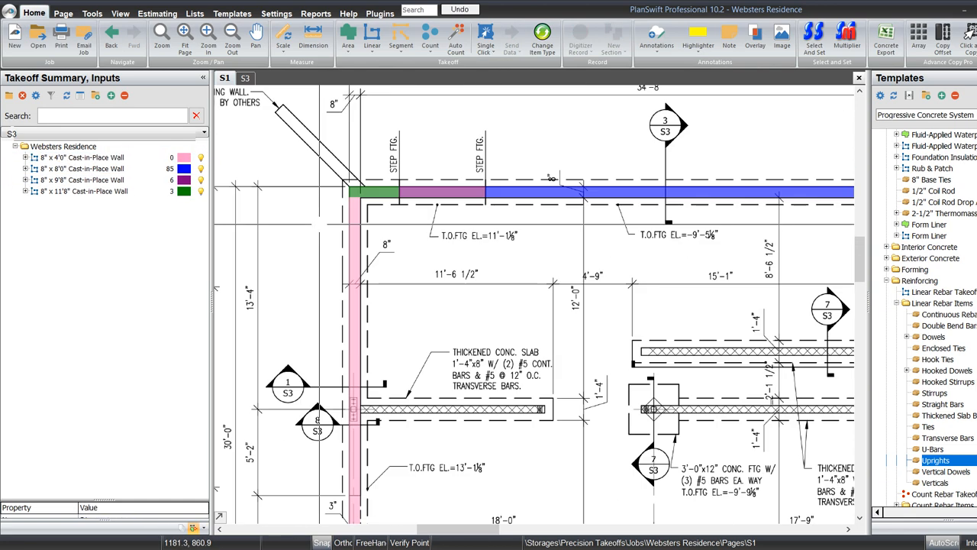
left_click_drag(320, 184, 397, 253)
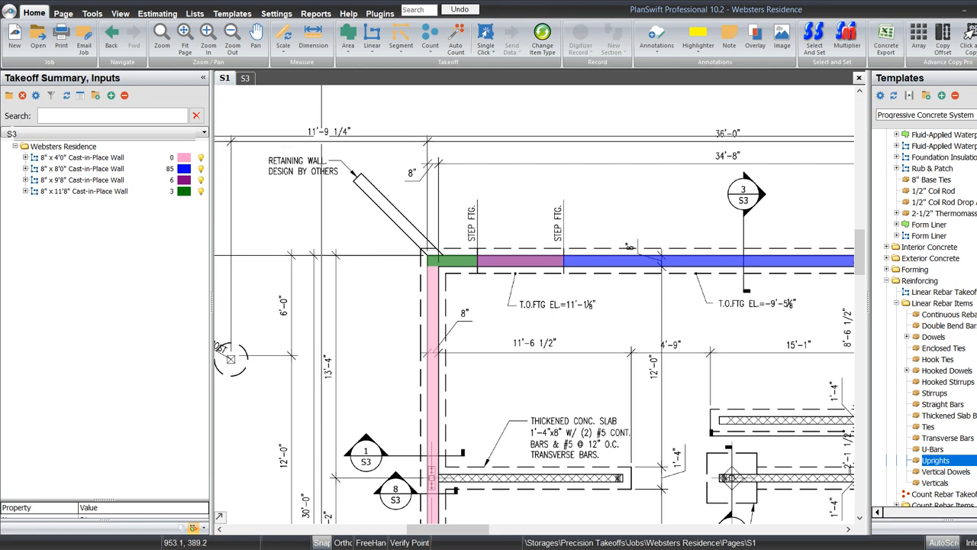
scroll(489, 141, "down", 3)
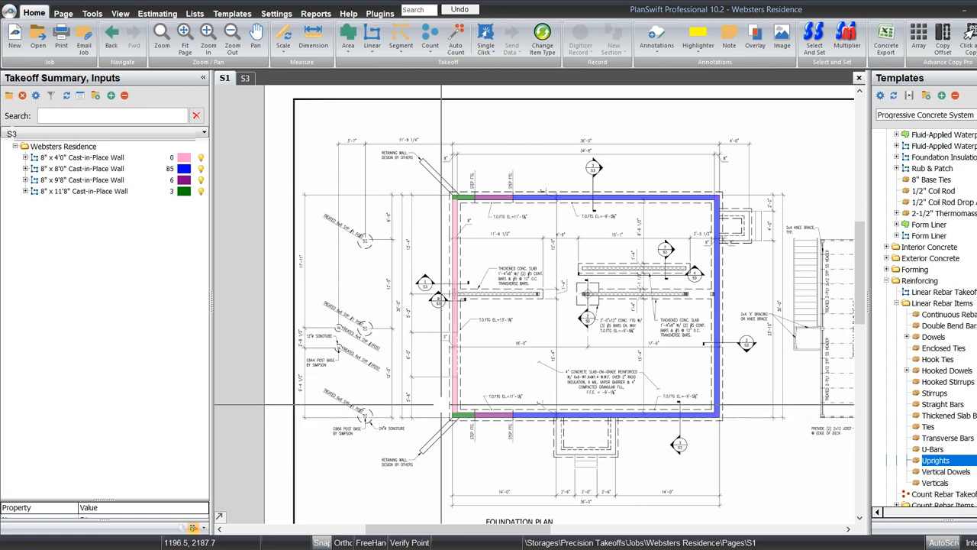
left_click_drag(412, 381, 382, 356)
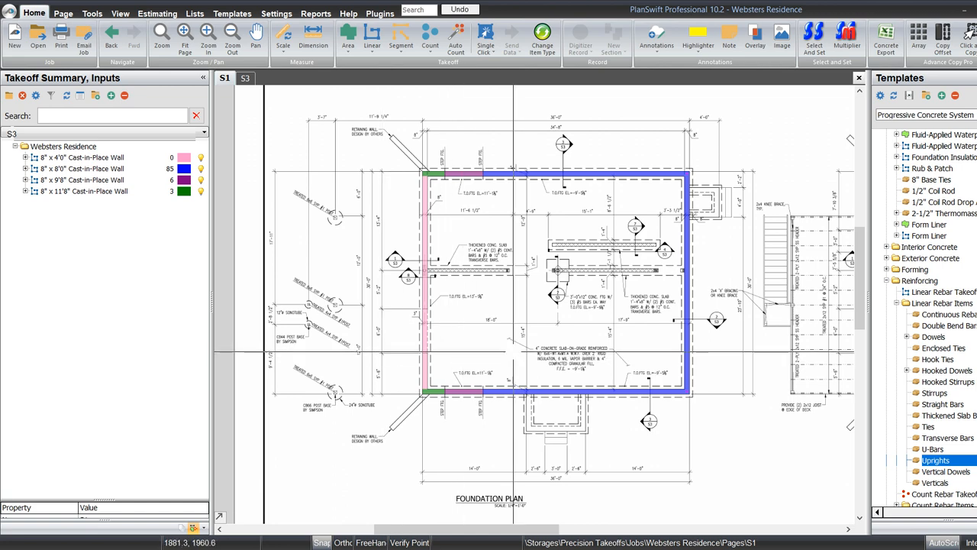
left_click_drag(513, 349, 505, 337)
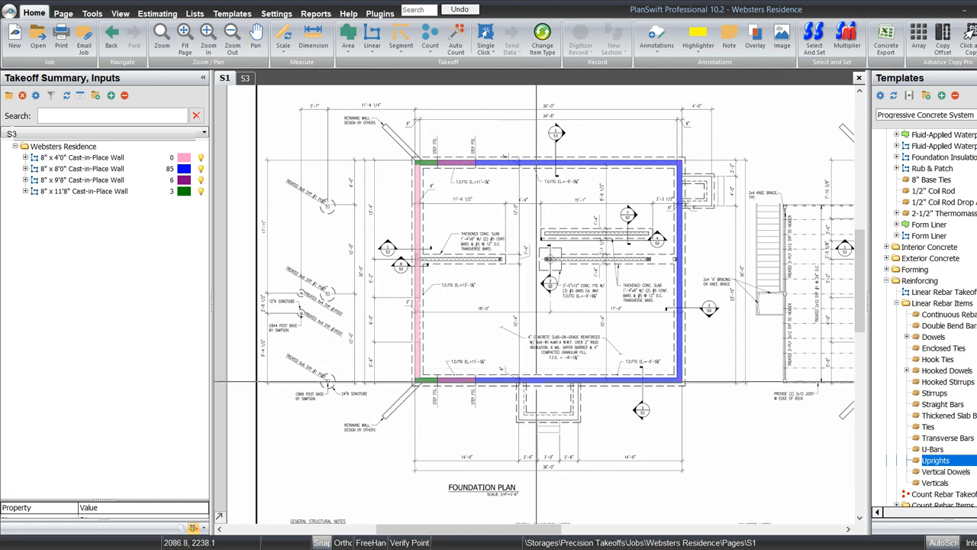
Step: Measure how far the lower stoop foundation projects from the outer face of the main wall
scroll(568, 400, "up", 2)
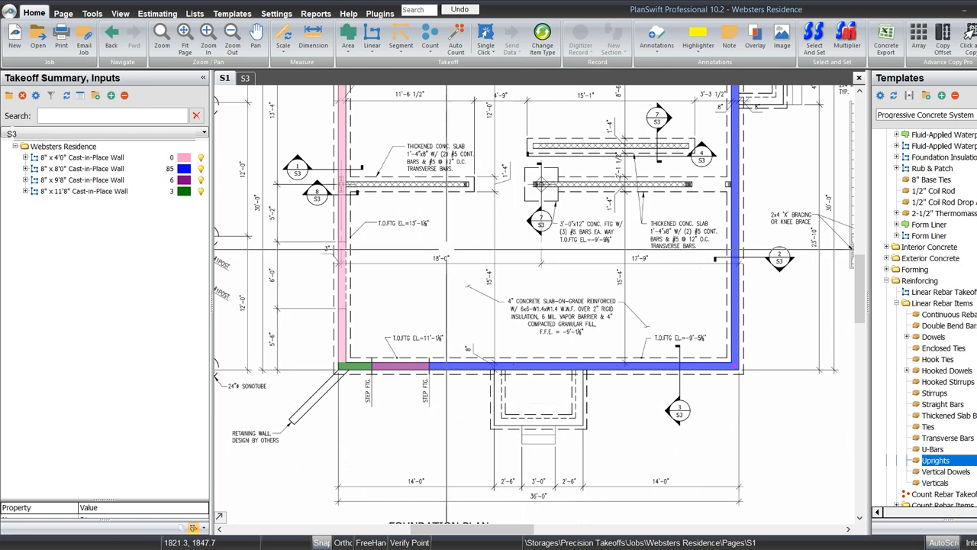
left_click(313, 38)
scroll(482, 378, "up", 3)
scroll(497, 382, "up", 1)
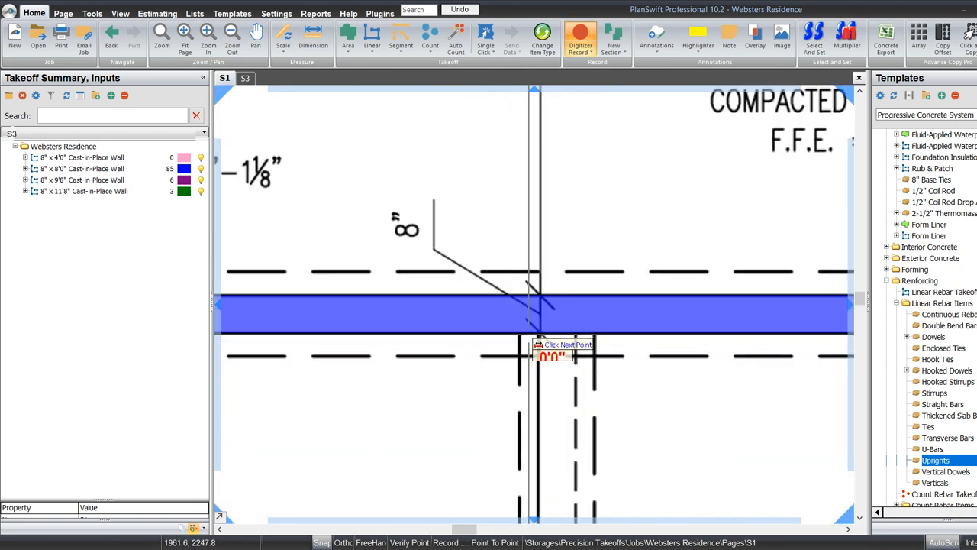
left_click(529, 334)
scroll(529, 333, "down", 3)
scroll(536, 404, "up", 4)
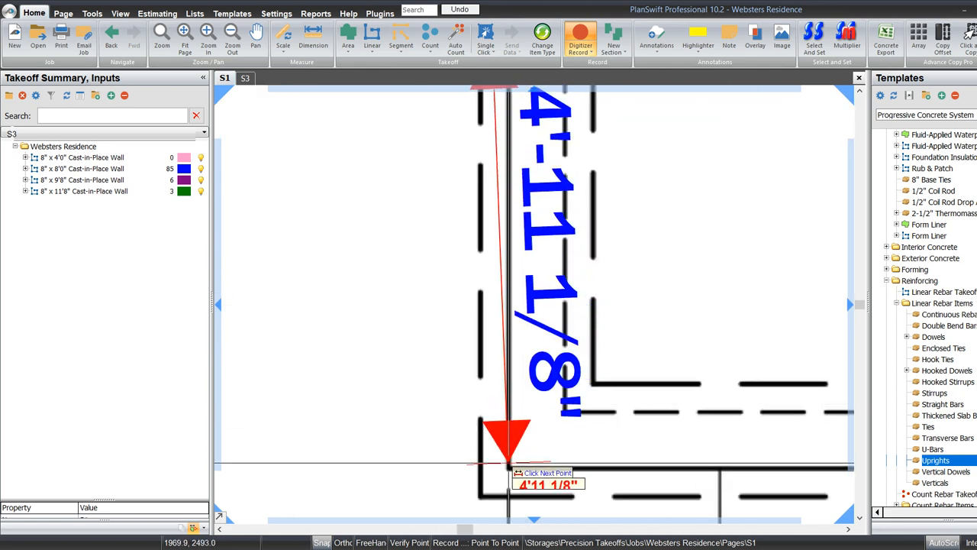
scroll(507, 468, "down", 2)
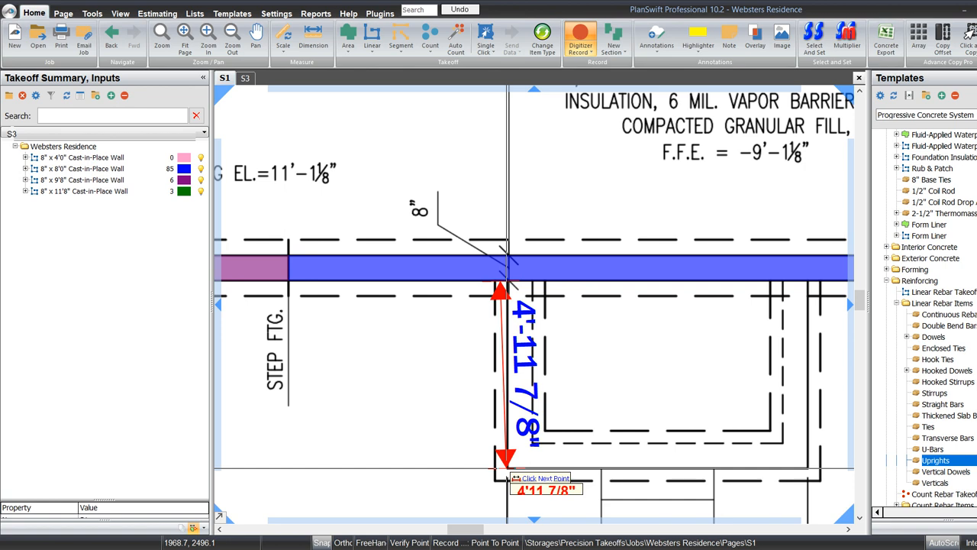
type("3")
key("Return")
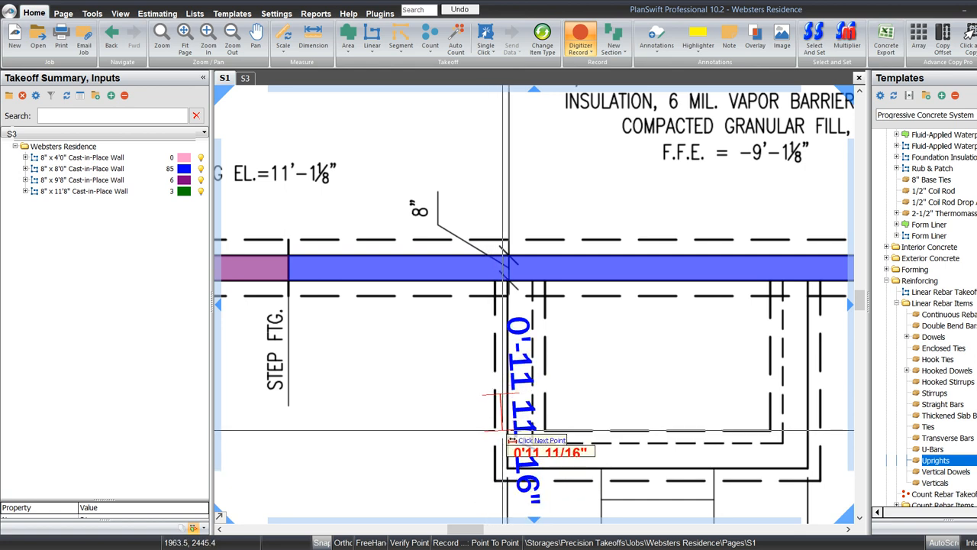
left_click(502, 430)
key("Escape")
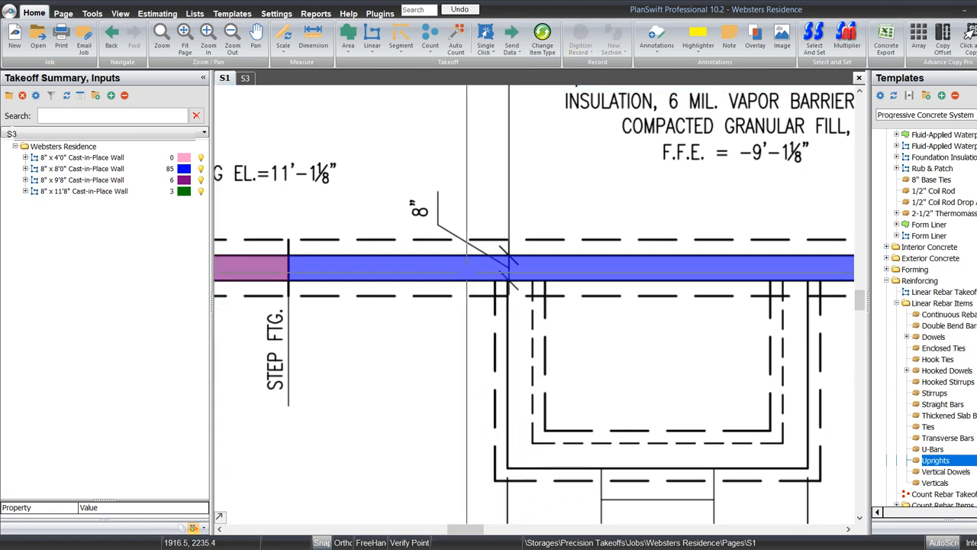
Step: Resume recording the 8" x 8'0" wall and offset its start point about 21'8" from the plan's lower-right corner toward the lower stoop
left_click(463, 262)
key("r")
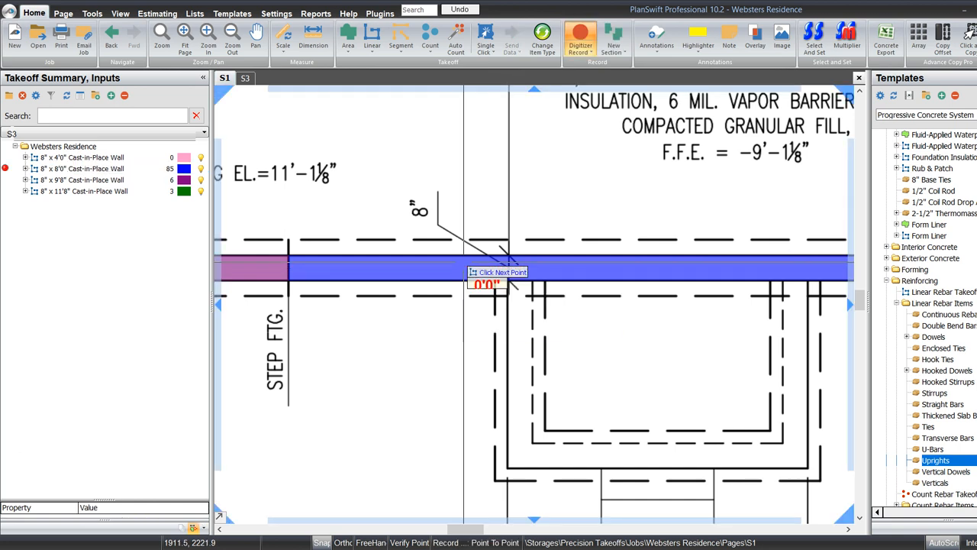
scroll(463, 262, "down", 3)
scroll(717, 275, "up", 3)
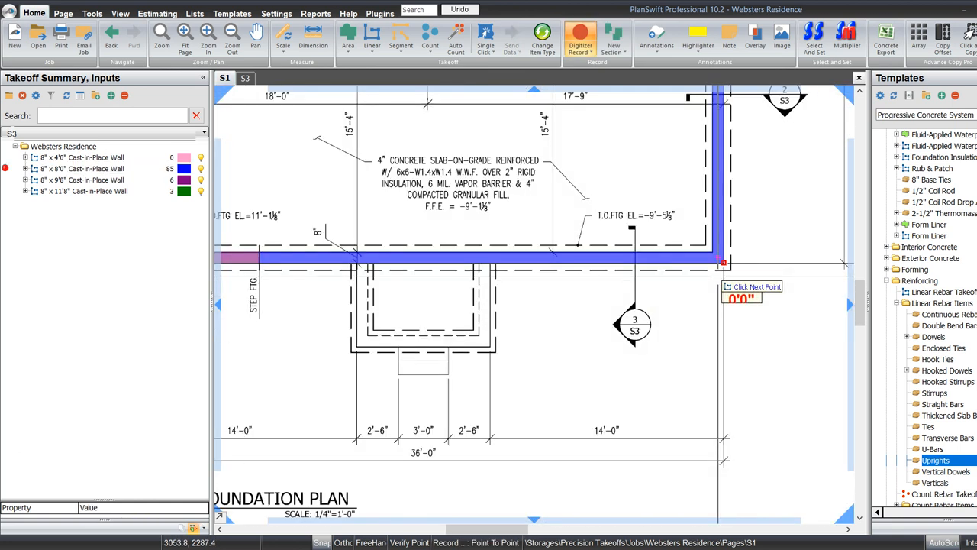
scroll(359, 277, "up", 3)
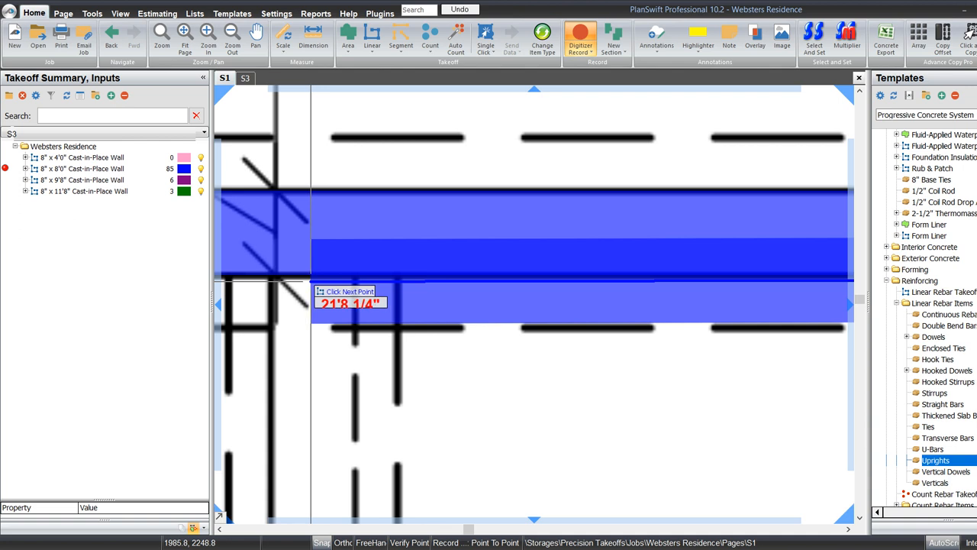
type("21")
key("Tab")
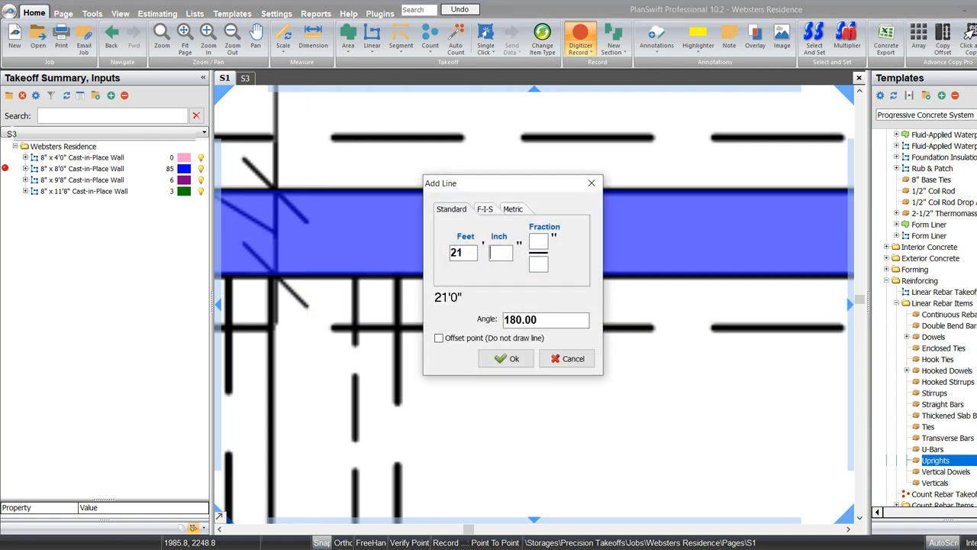
key("Return")
Step: Draw the lower stoop's left wall 4'8" outward from the main wall and its front wall 7'4" to the right
scroll(311, 280, "down", 3)
left_click_drag(350, 438, 371, 288)
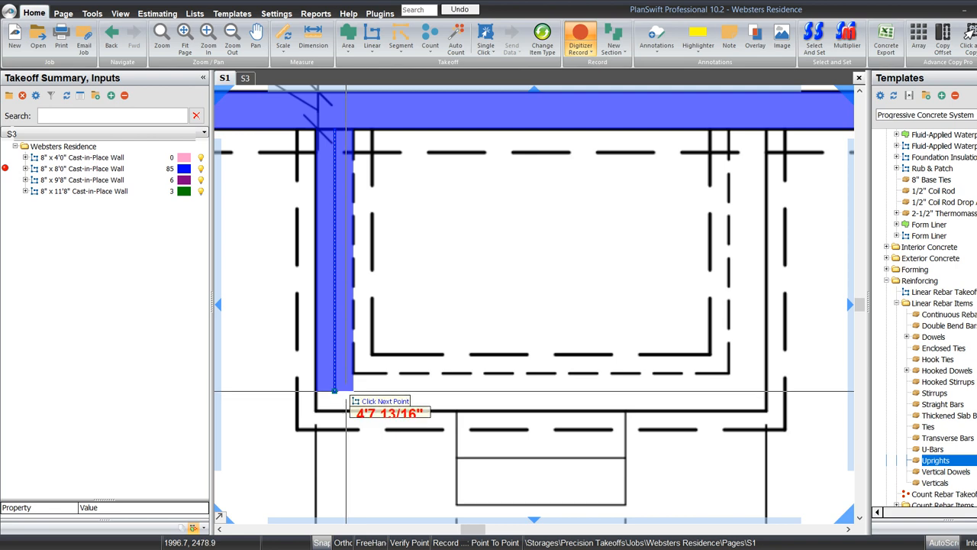
type("4")
key("Tab")
type("8")
key("Return")
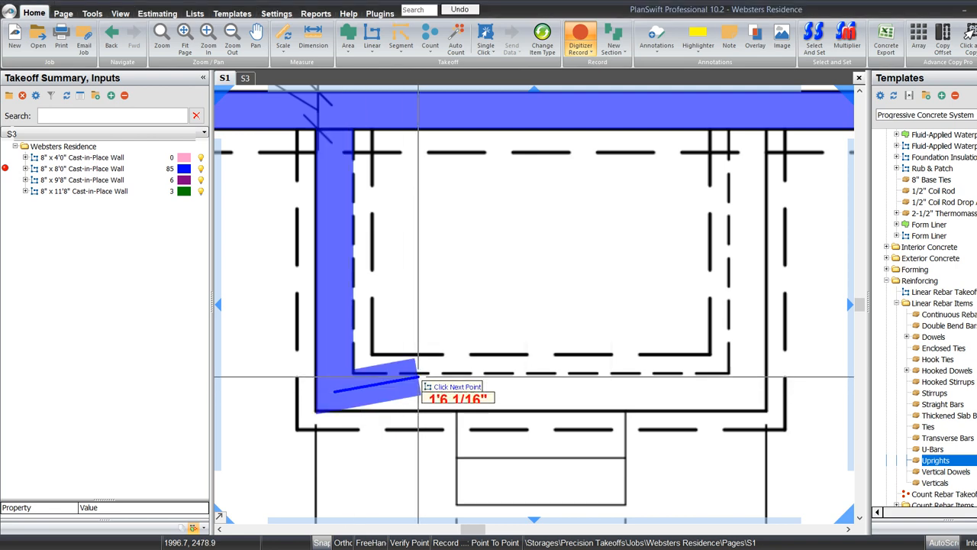
scroll(418, 377, "down", 2)
scroll(617, 268, "up", 5)
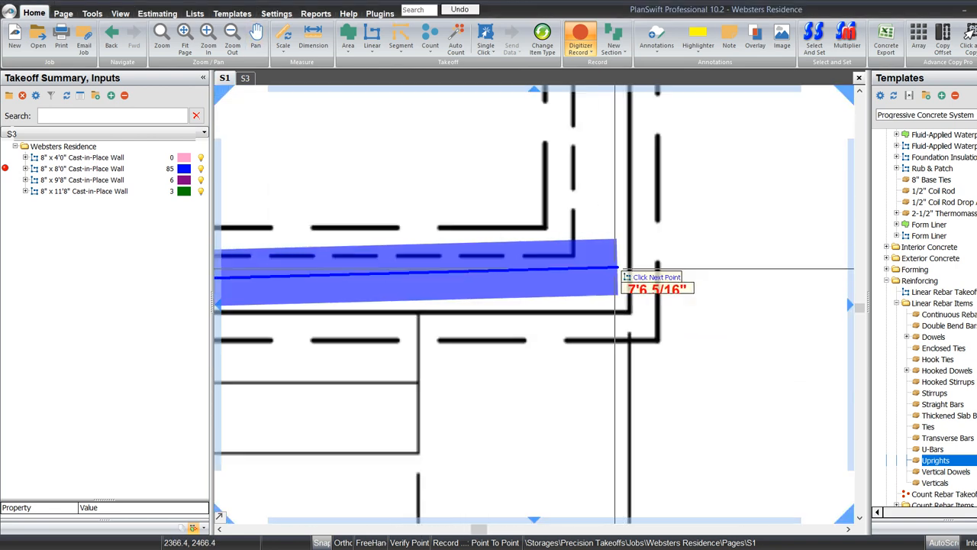
type("7")
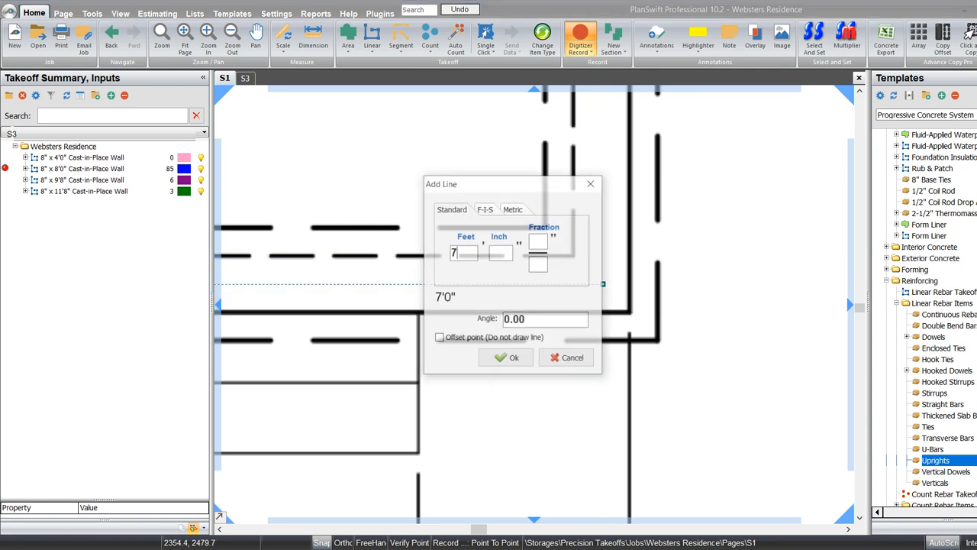
key("Tab")
type("4")
key("Return")
Step: Close the lower stoop with a 4'8" wall segment back up to the main wall and finish that section
left_click_drag(623, 286, 649, 386)
left_click_drag(657, 162, 651, 286)
type("4")
key("Tab")
type("8")
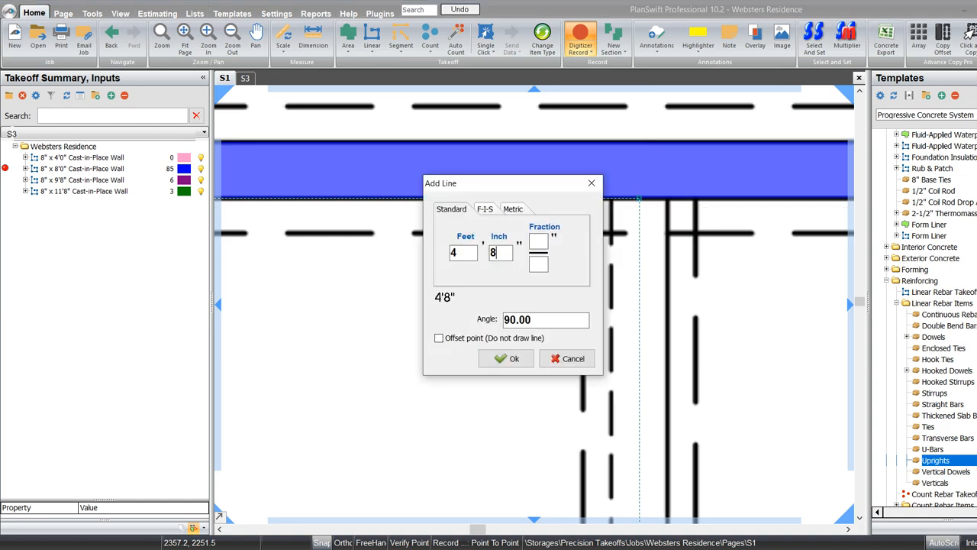
key("Return")
key("a")
Step: Offset the start of a new 8" x 8'0" wall section 2'6" down from the plan's upper-right outer corner for the side stoop
scroll(601, 320, "down", 8)
scroll(632, 282, "up", 6)
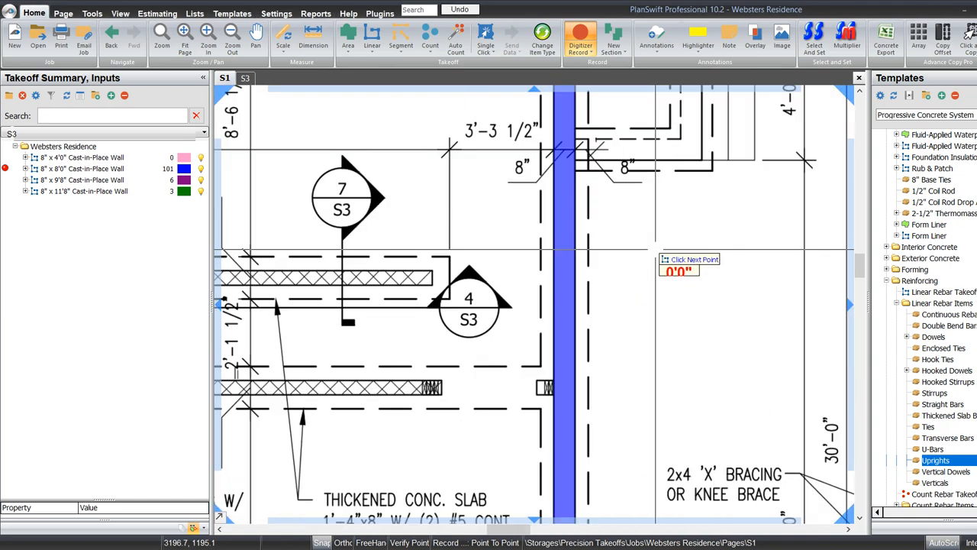
left_click_drag(576, 287, 558, 329)
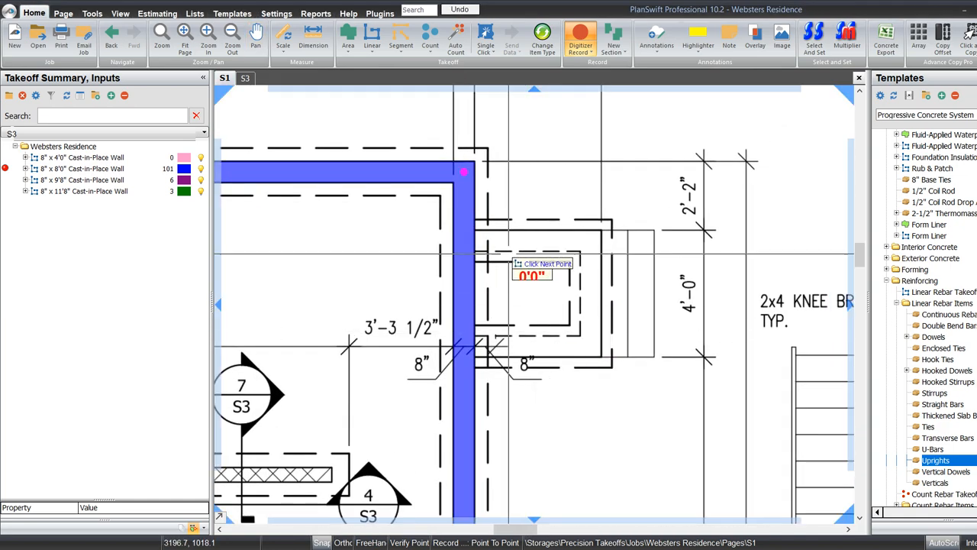
key("Down")
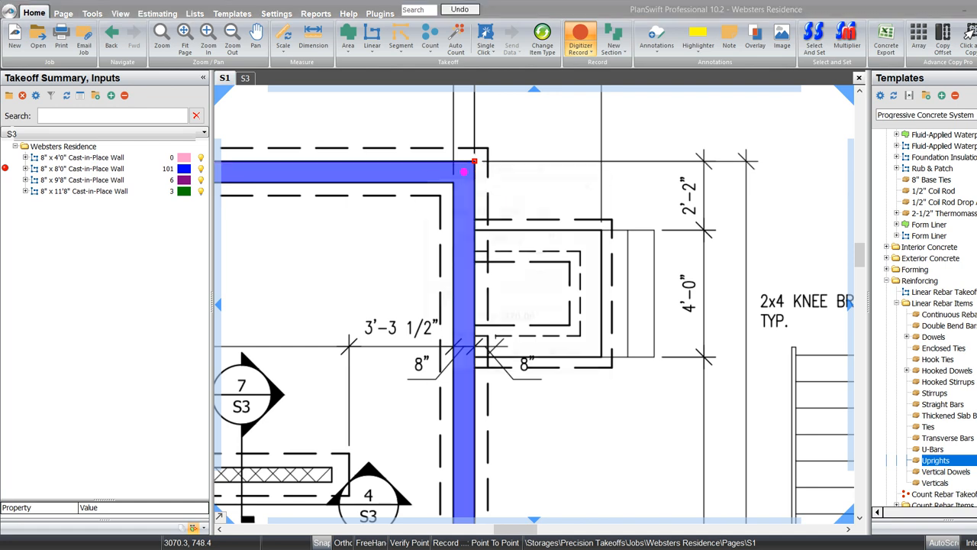
type("2")
key("Tab")
type("6")
key("Return")
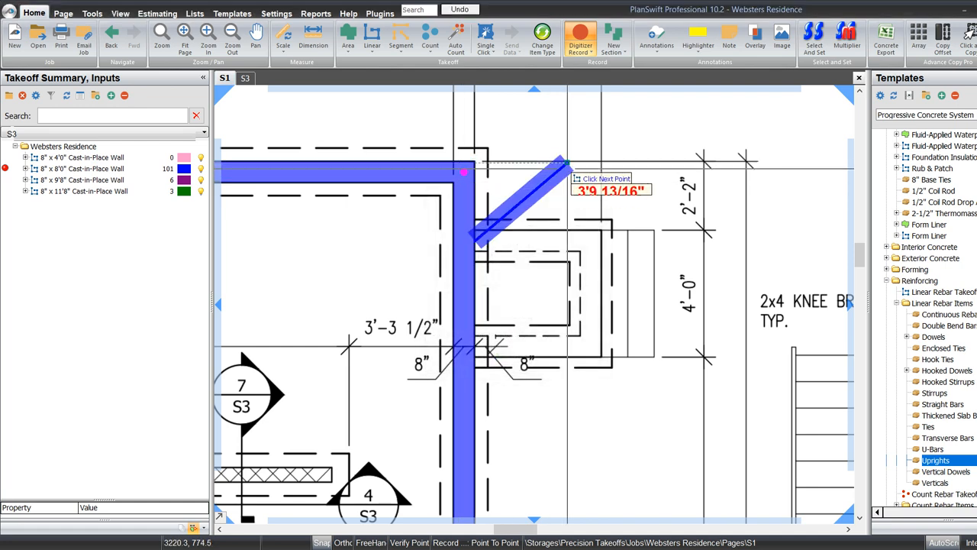
Step: Draw the side stoop's upper wall 3'8" outward to the right and its outer wall 3'4" downward
left_click_drag(567, 168, 532, 357)
key("Right")
type("3")
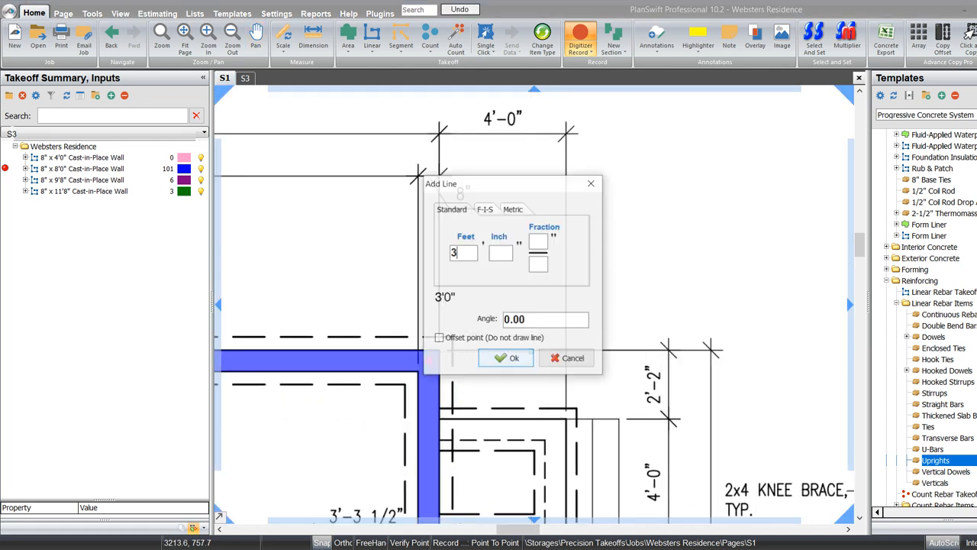
key("Tab")
type("9")
key("Return")
key("Down")
type("3")
key("Return")
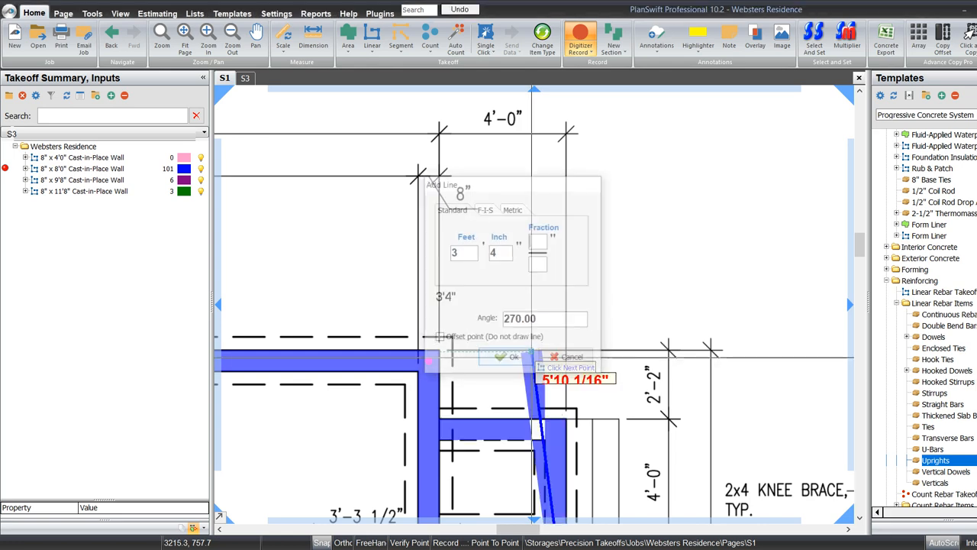
Step: Close the side stoop with a 3'8" wall segment back to the main wall and end recording
key("Left")
type("3")
key("Tab")
type("8")
key("Return")
left_click_drag(531, 357, 545, 175)
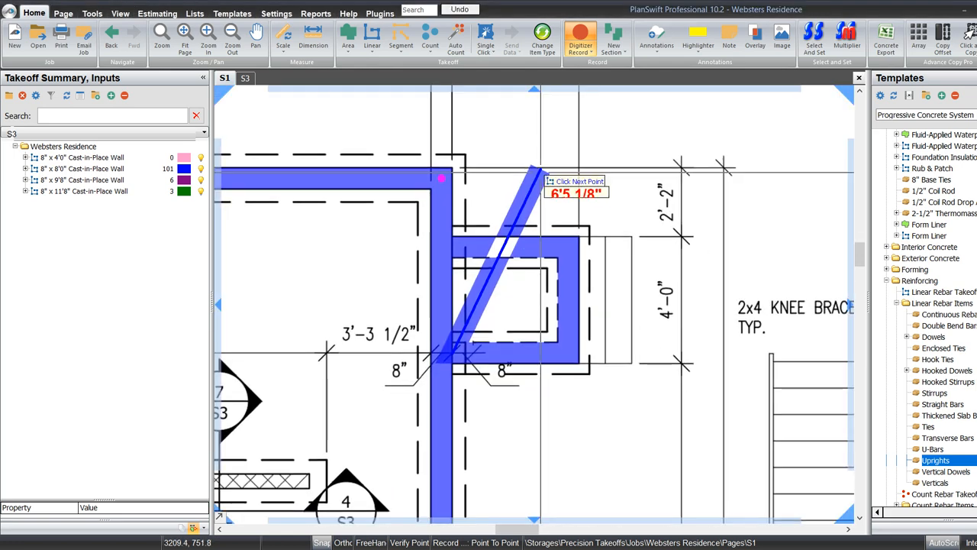
key("Escape")
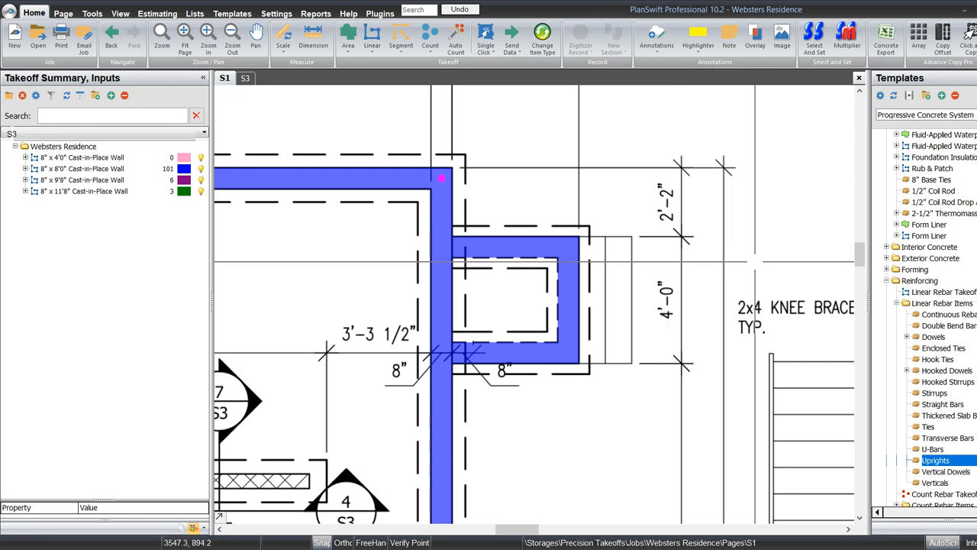
Step: Check the linear total of the side stoop's wall section and review the plan's right side
scroll(755, 262, "down", 1)
left_click_drag(651, 398, 676, 308)
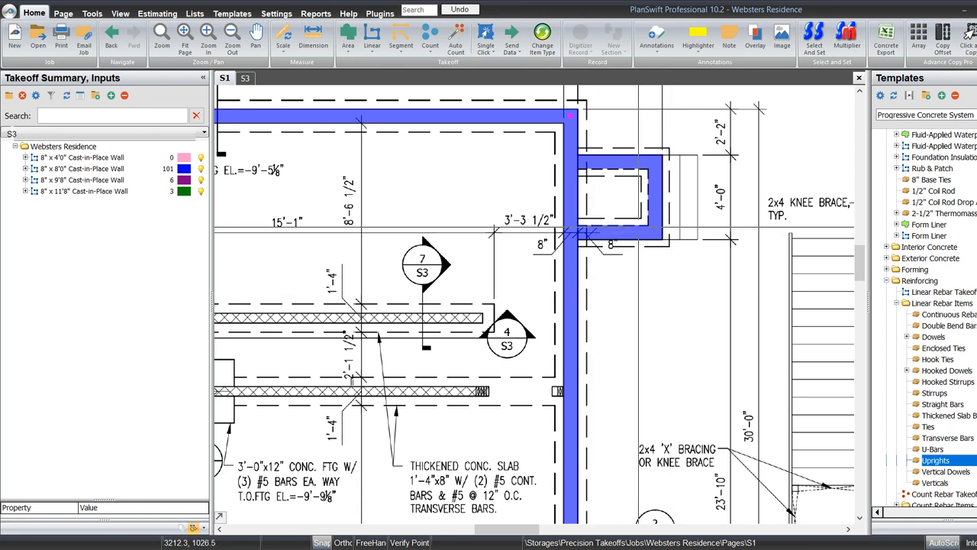
mouse_move(653, 167)
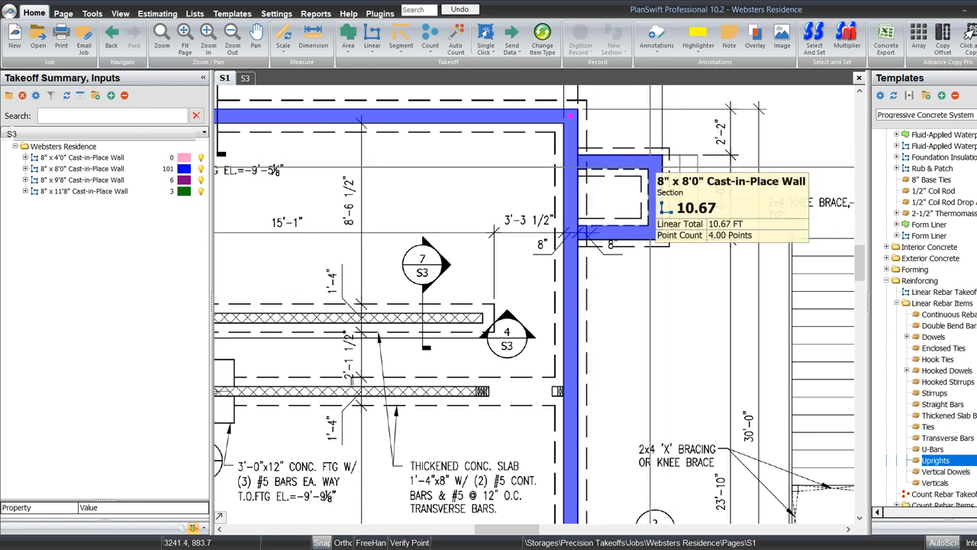
left_click_drag(626, 381, 661, 311)
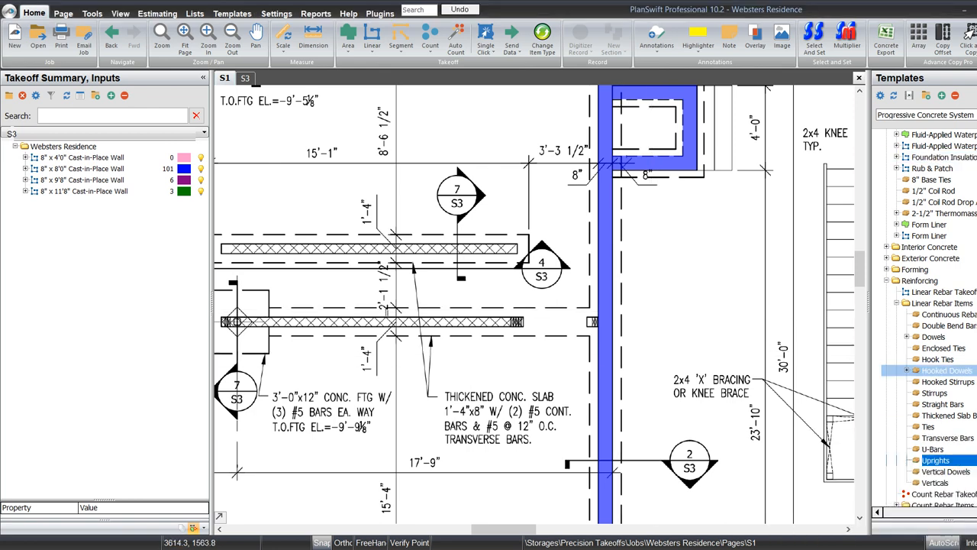
Step: Add a Continuous Footing item from the Footings templates to the residence's takeoff
scroll(639, 334, "down", 4)
scroll(584, 359, "up", 2)
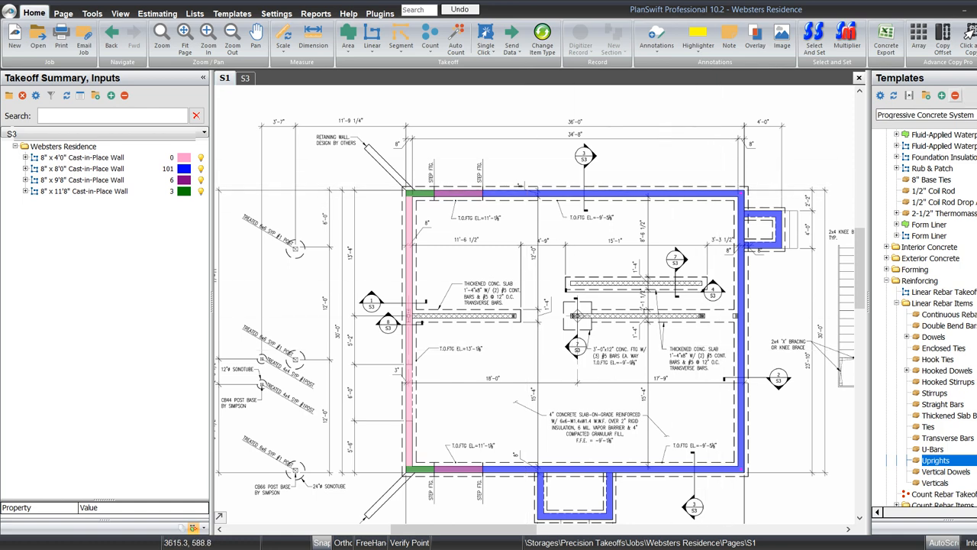
left_click(887, 281)
left_click_drag(817, 305, 769, 290)
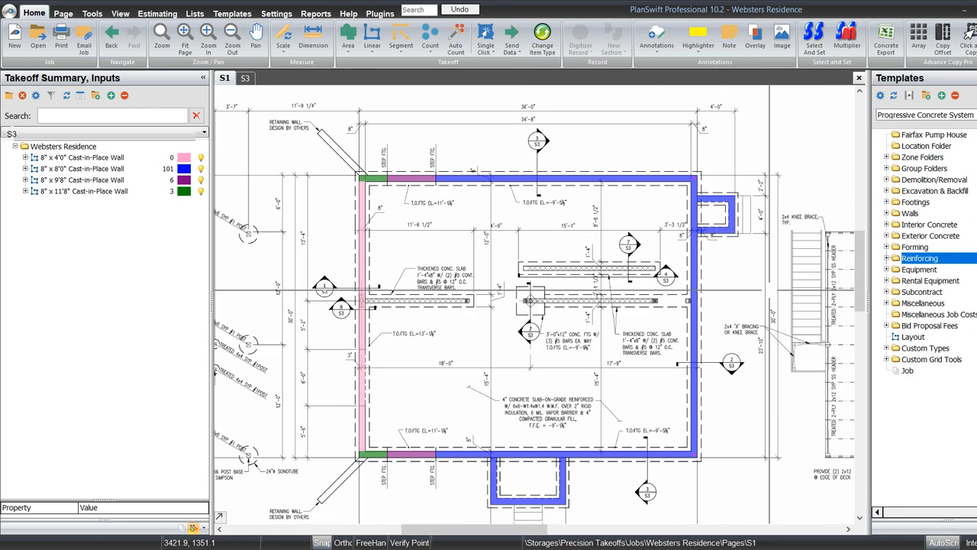
left_click_drag(532, 371, 519, 329)
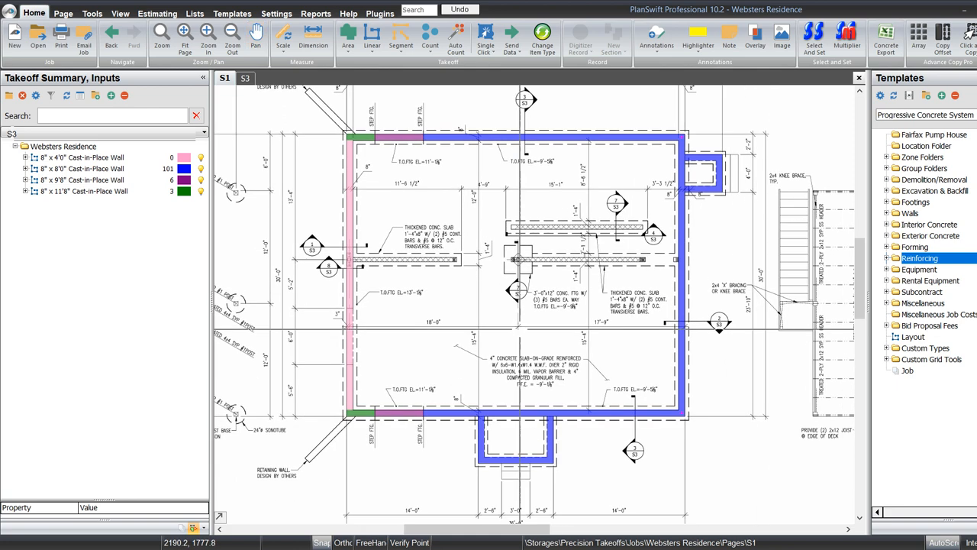
scroll(685, 417, "up", 5)
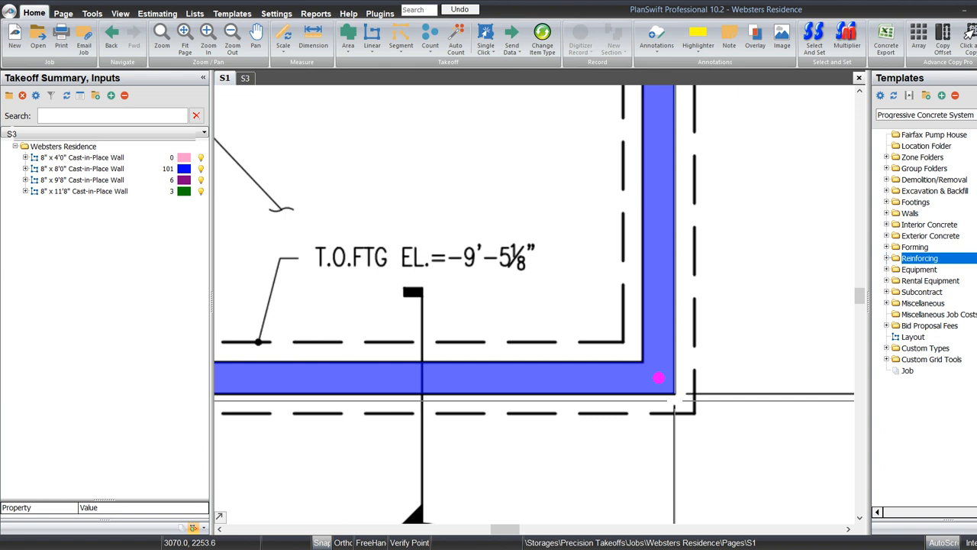
scroll(674, 395, "down", 2)
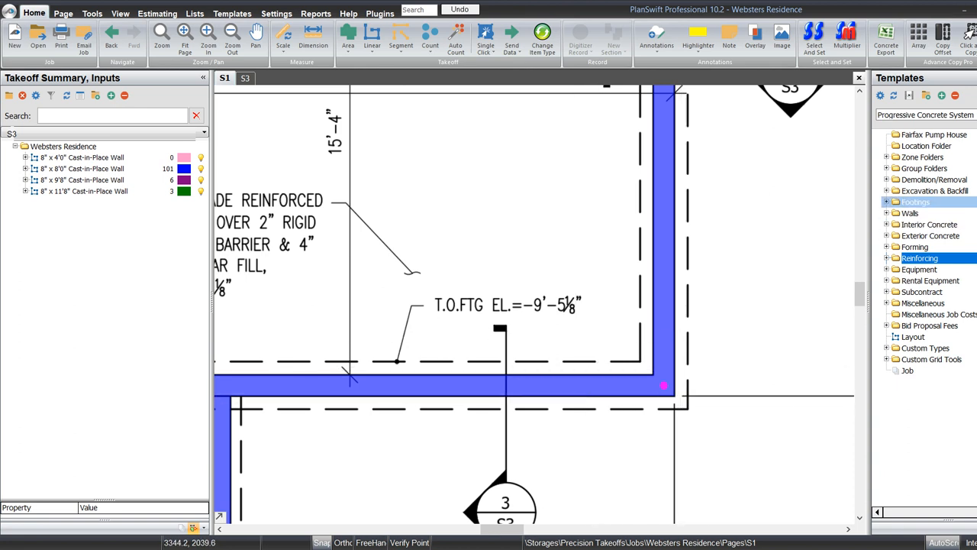
left_click(886, 202)
left_click_drag(944, 235, 227, 148)
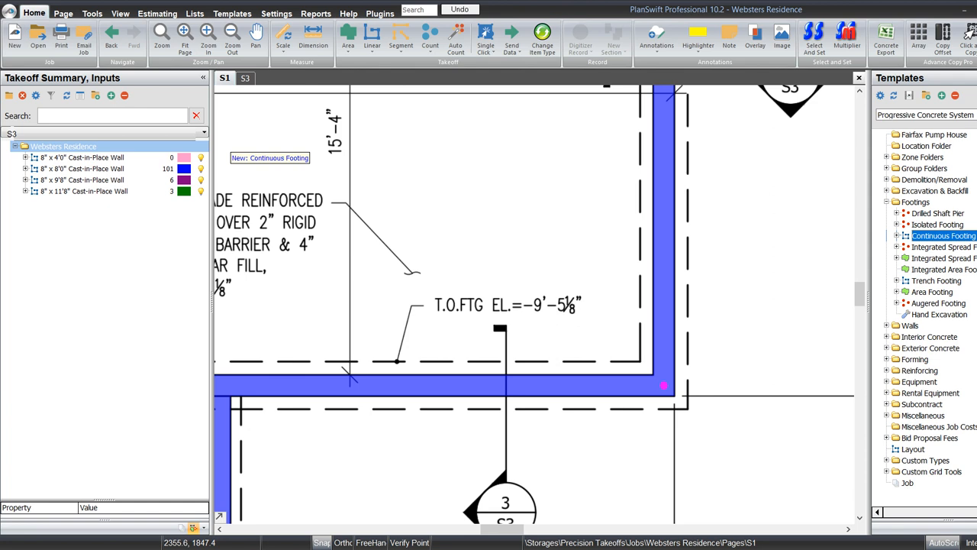
left_click_drag(229, 153, 77, 202)
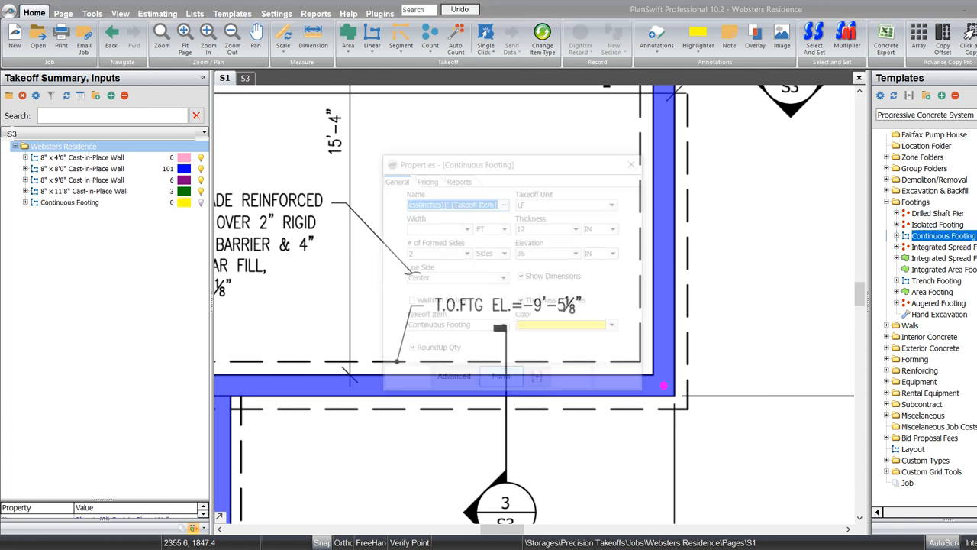
Step: Set the continuous footing's width to 1.33 ft, thickness to 8 in and number of formed sides to 1, and start recording
left_click(435, 228)
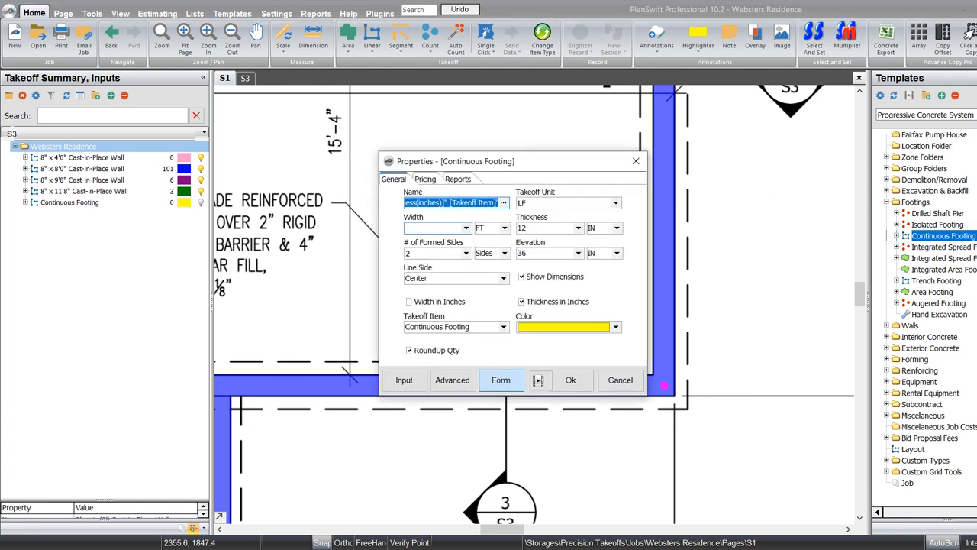
type("1.33")
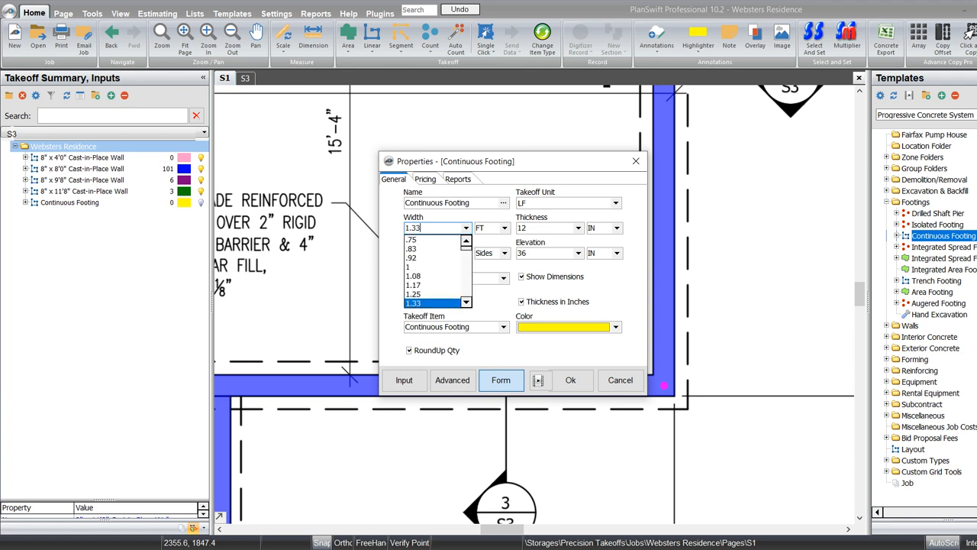
key("Tab")
key("Tab")
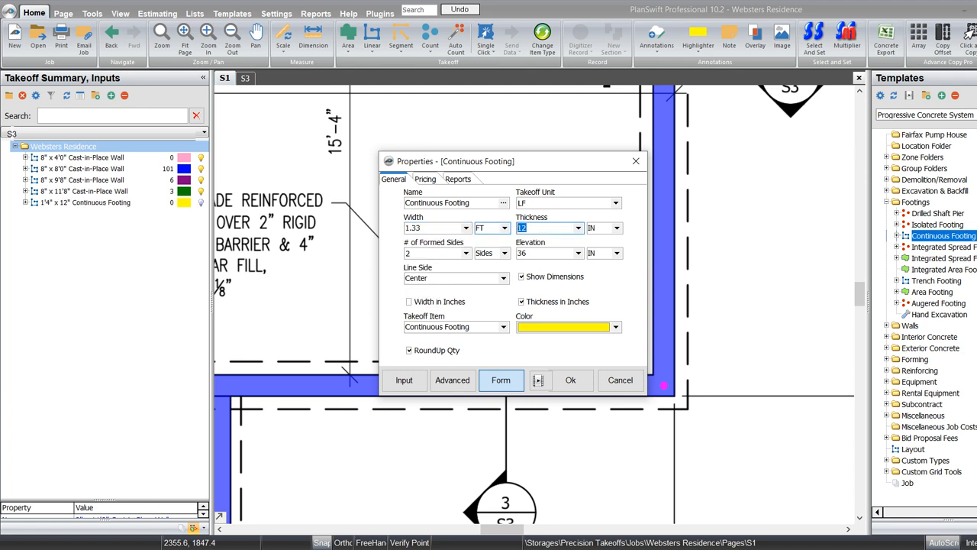
type("8")
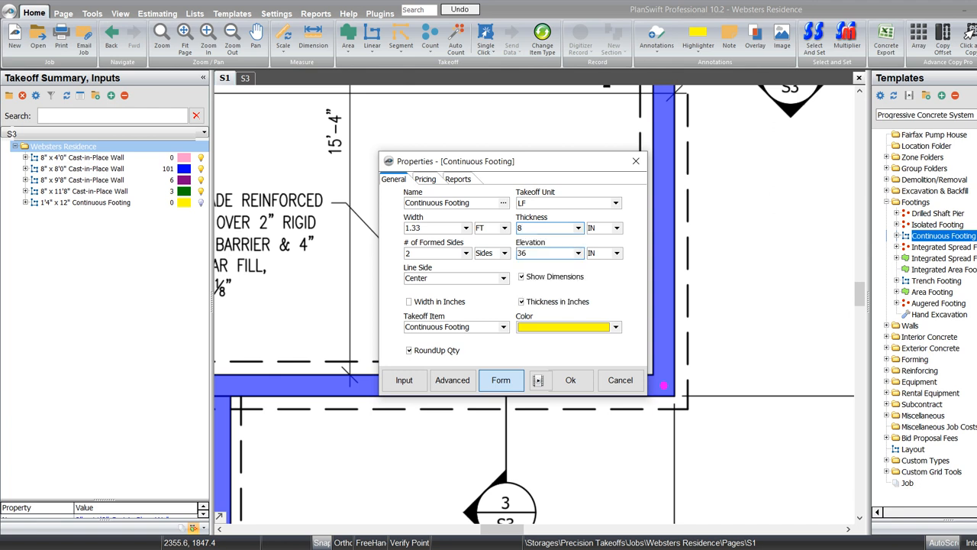
left_click(437, 253)
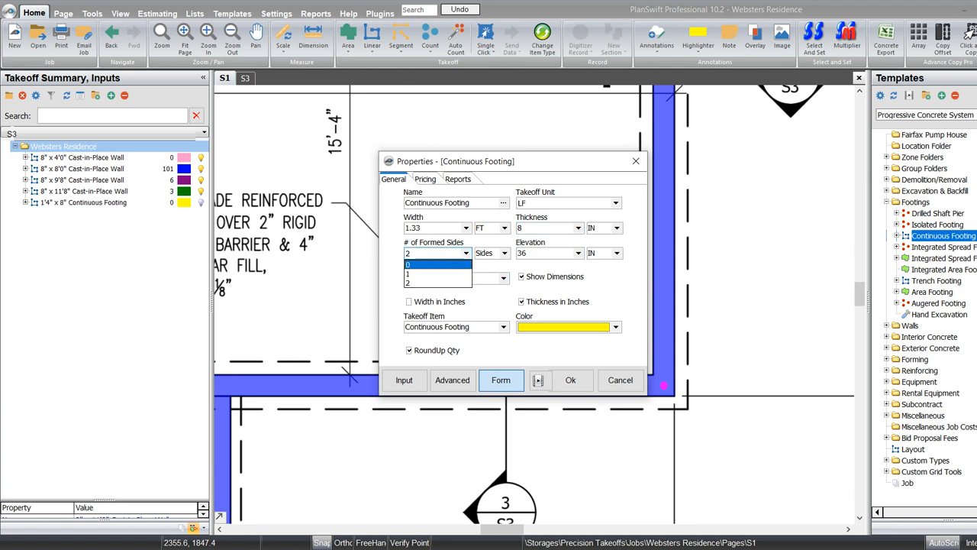
left_click(428, 264)
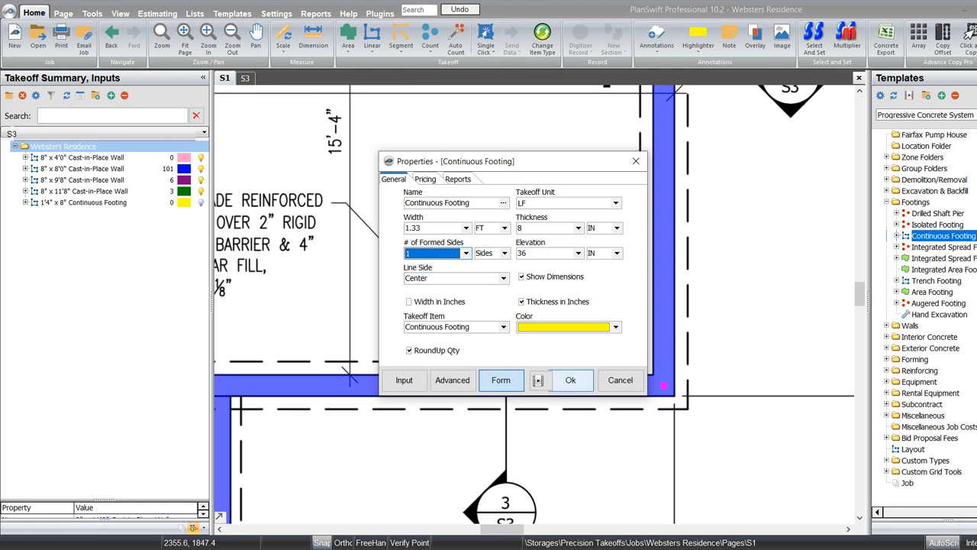
left_click(571, 380)
Step: Draw the footing along the plan's lower wall centerline from the step-footing line to the lower-right corner
scroll(602, 366, "down", 4)
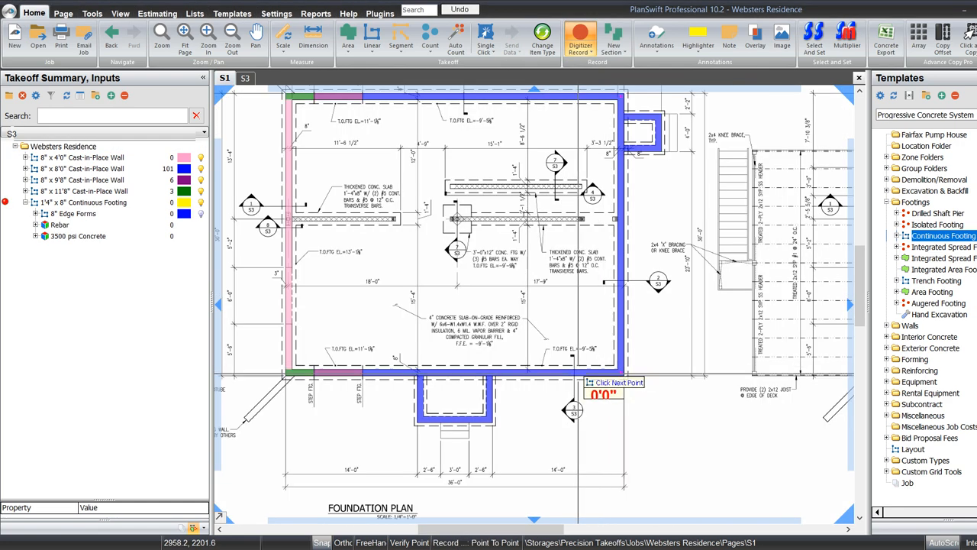
scroll(353, 378, "up", 4)
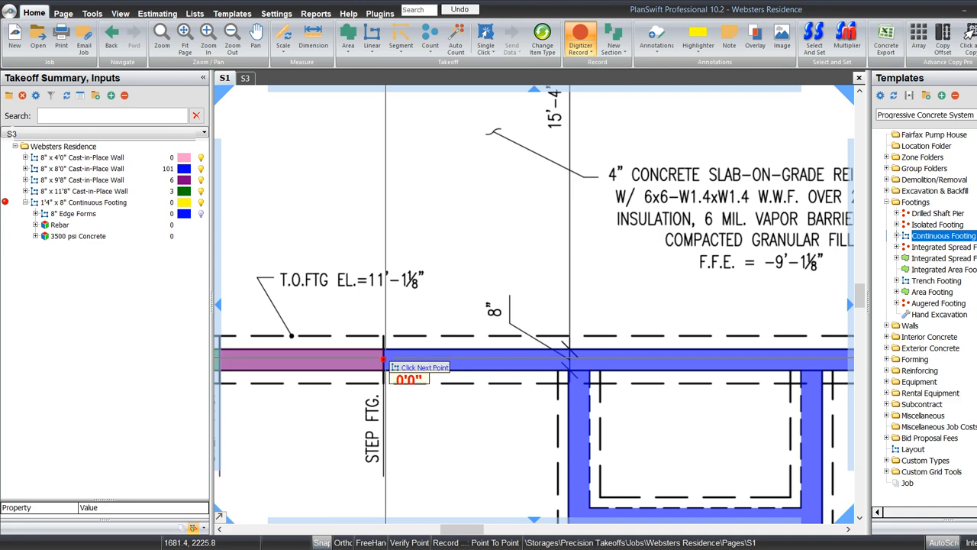
scroll(385, 358, "down", 2)
left_click_drag(750, 357, 359, 331)
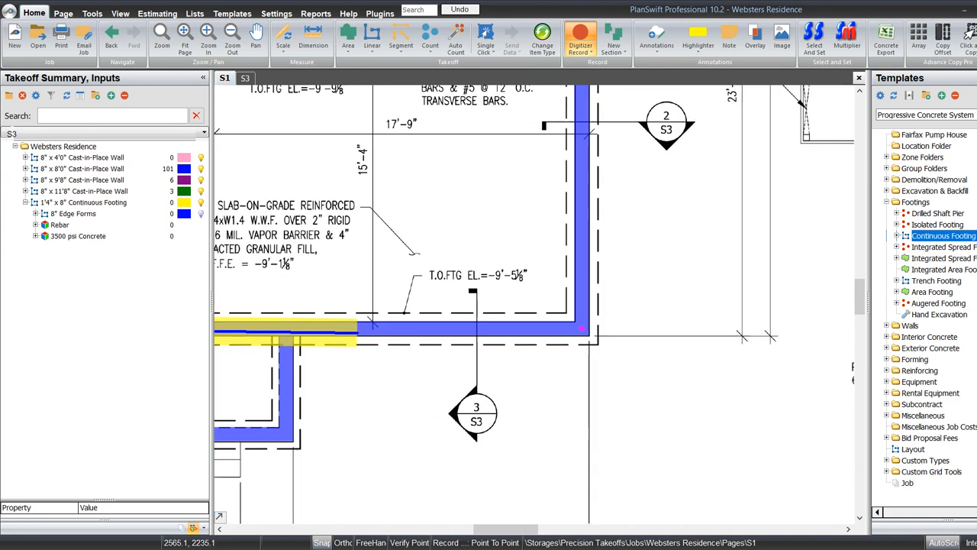
scroll(458, 332, "up", 4)
scroll(710, 229, "down", 4)
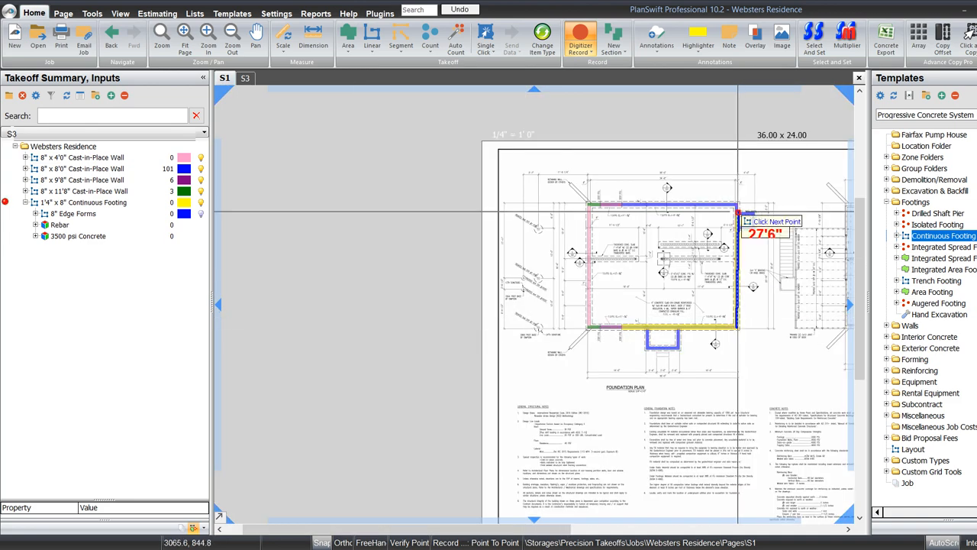
Step: Continue the footing up the plan's right wall and along the upper wall to the step-footing line
scroll(720, 175, "up", 4)
left_click(729, 172)
scroll(729, 173, "down", 4)
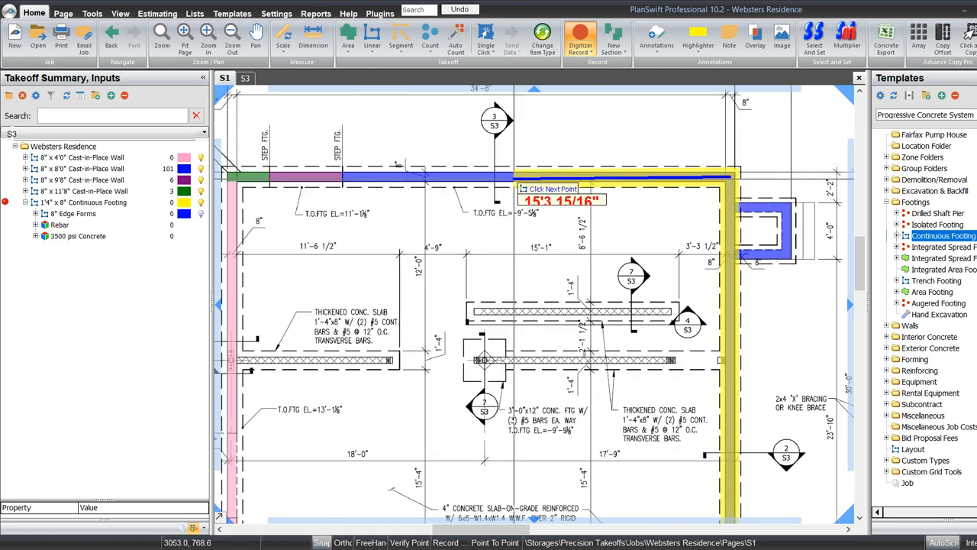
scroll(328, 191, "up", 5)
left_click(271, 222)
scroll(271, 222, "down", 5)
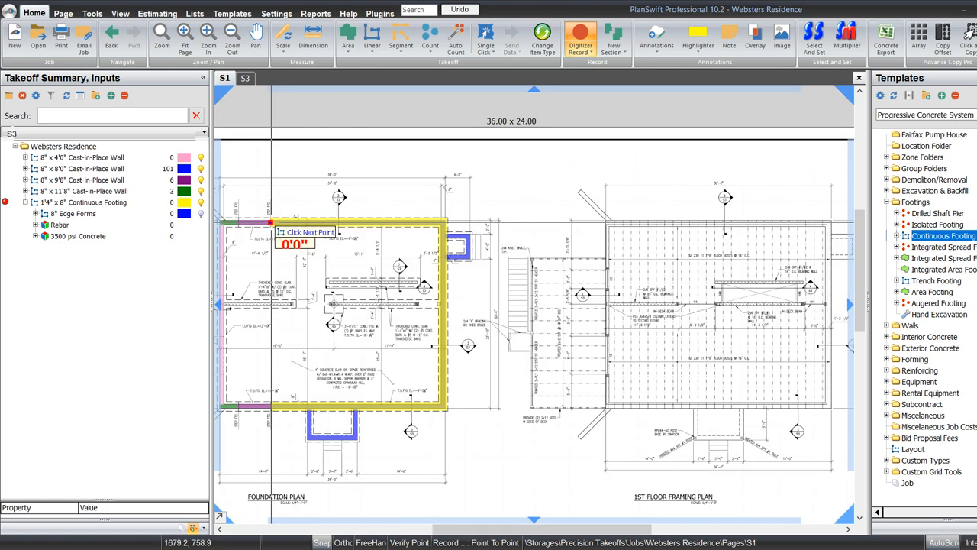
Step: Trace the side stoop's three walls with a new section of the 1'4" x 8" footing
key("n")
scroll(466, 241, "up", 4)
scroll(373, 206, "down", 1)
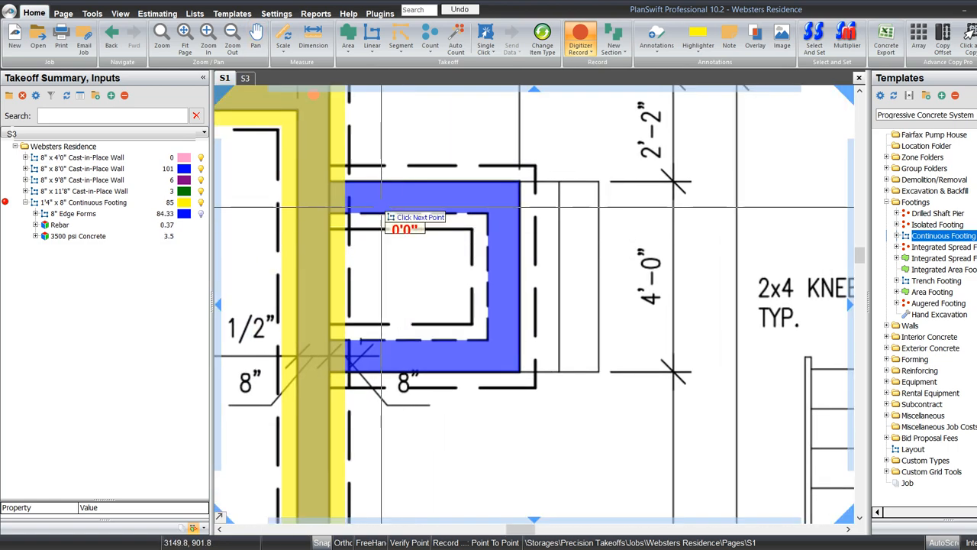
left_click(324, 203)
scroll(488, 208, "up", 1)
left_click(511, 207)
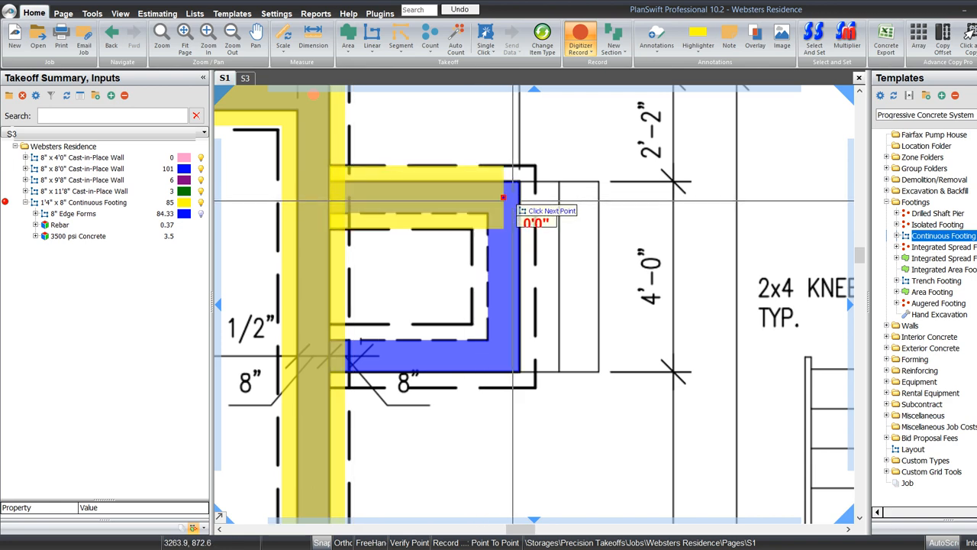
left_click(508, 356)
left_click(339, 353)
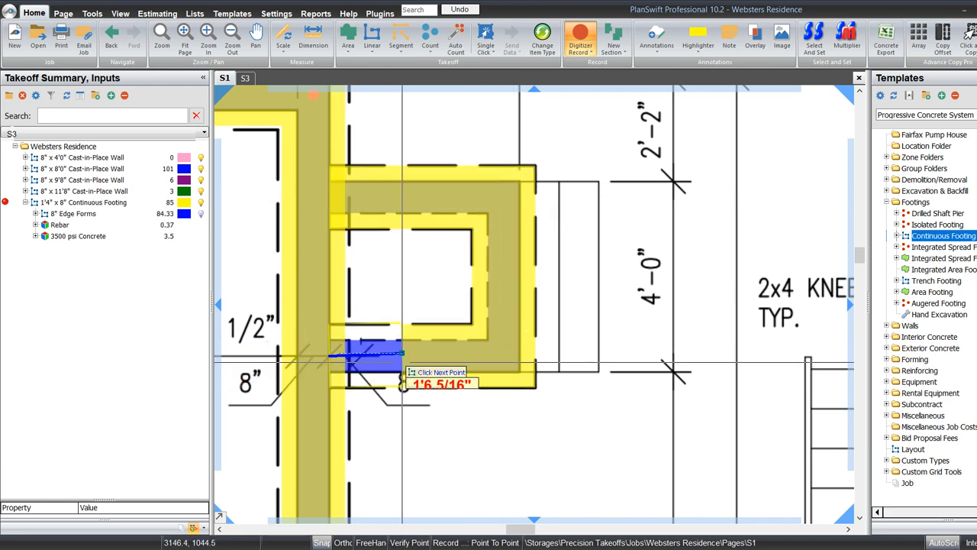
Step: Trace the front stoop's three walls with another footing section below the plan's lower wall
left_click_drag(471, 326, 621, 179)
scroll(622, 180, "down", 4)
key("n")
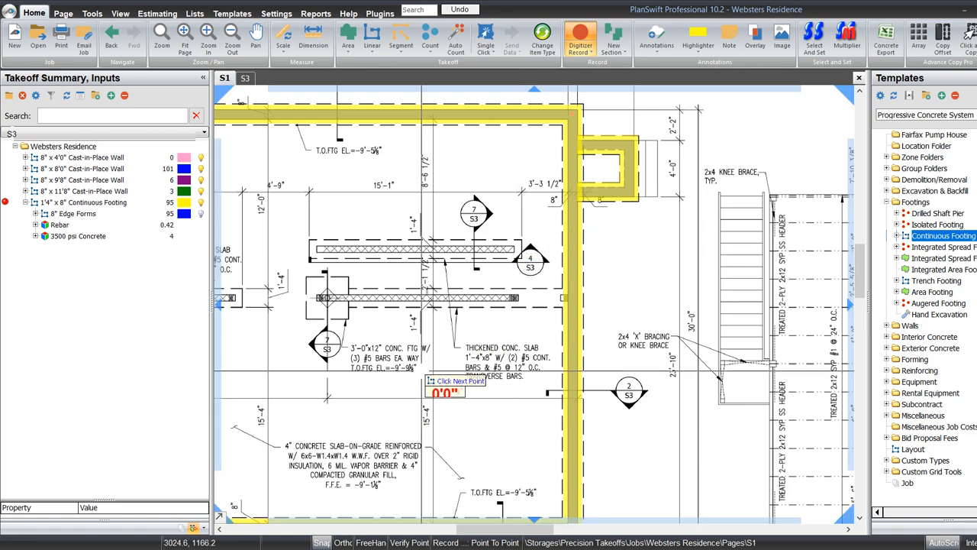
left_click_drag(424, 374, 638, 147)
scroll(552, 335, "up", 3)
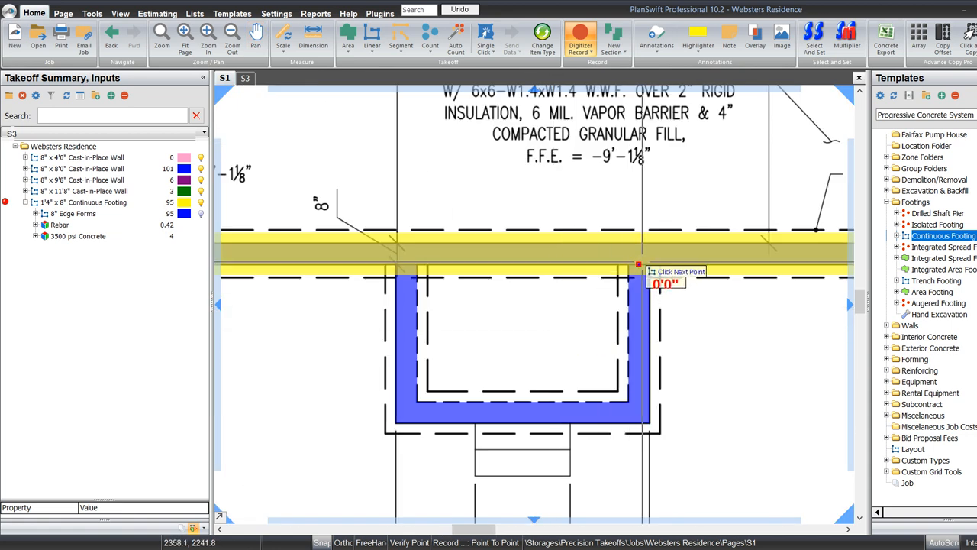
left_click(638, 265)
left_click(639, 413)
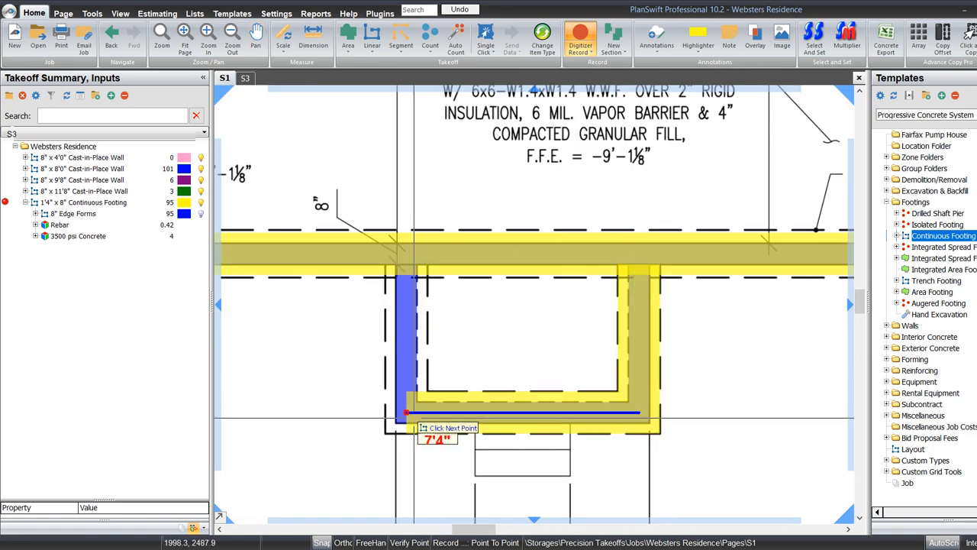
left_click(405, 413)
left_click(407, 273)
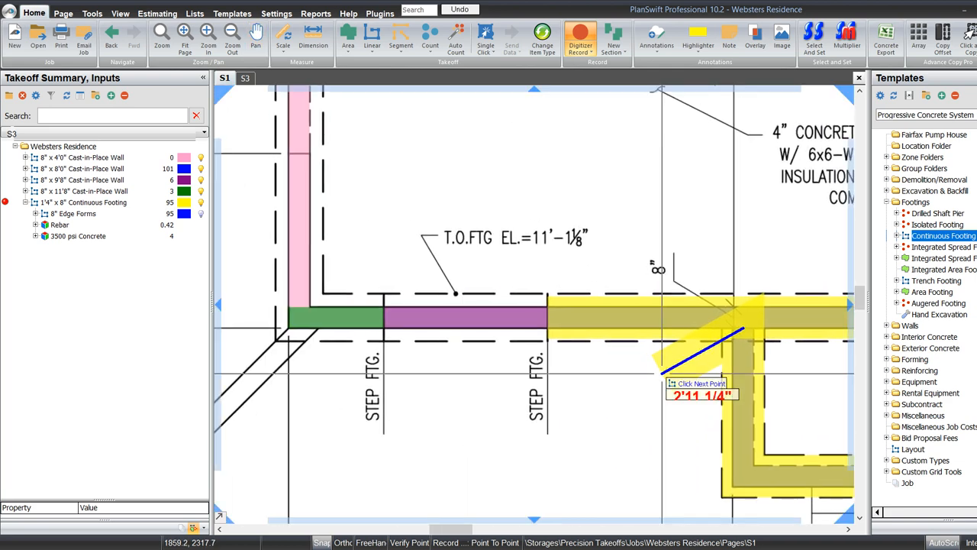
Step: Draw separate footing sections under the lower wall's purple and green stretches, ending at the pink wall's centerline
left_click(548, 316)
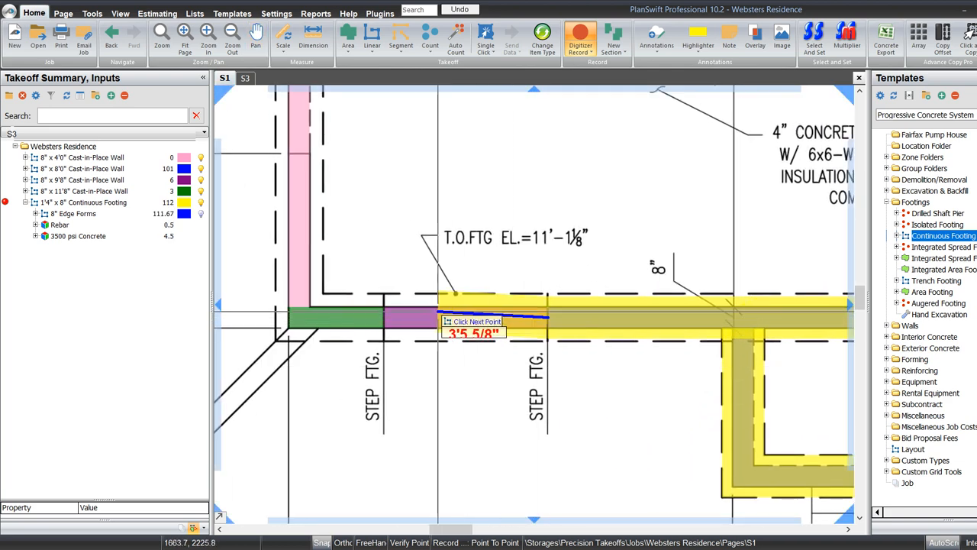
left_click(384, 316)
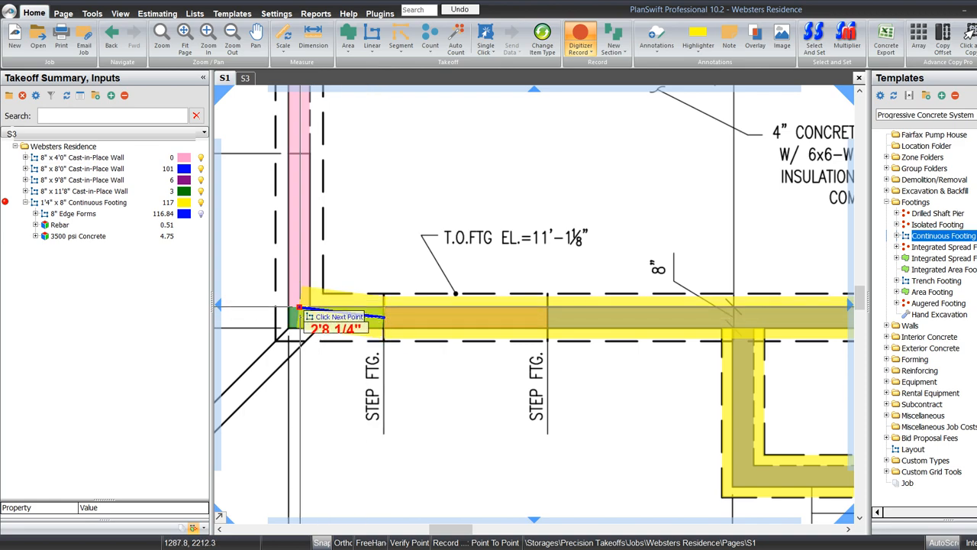
left_click(300, 310)
key("Return")
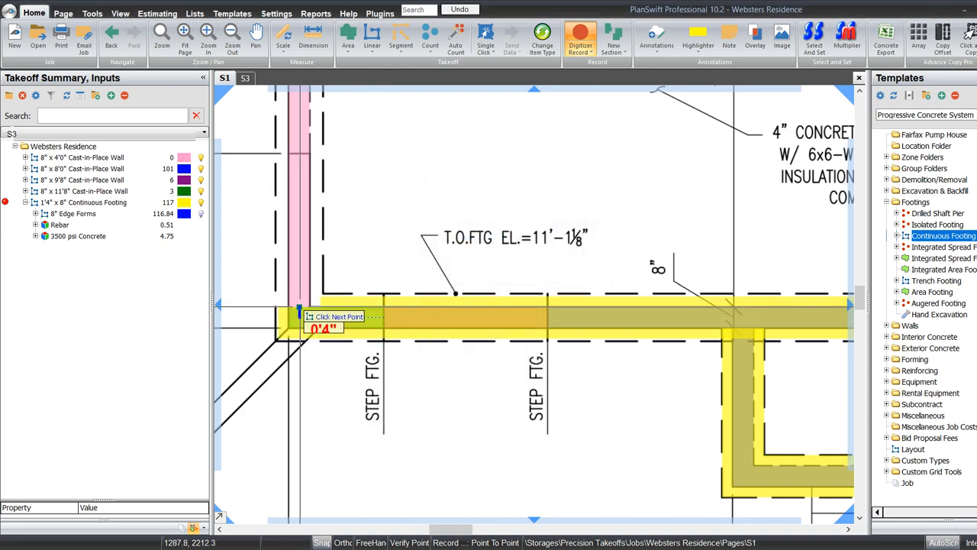
Step: Try to draw a 39'0" footing segment upward at 90 degrees along the pink wall, and undo it
scroll(309, 258, "down", 3)
scroll(303, 129, "up", 5)
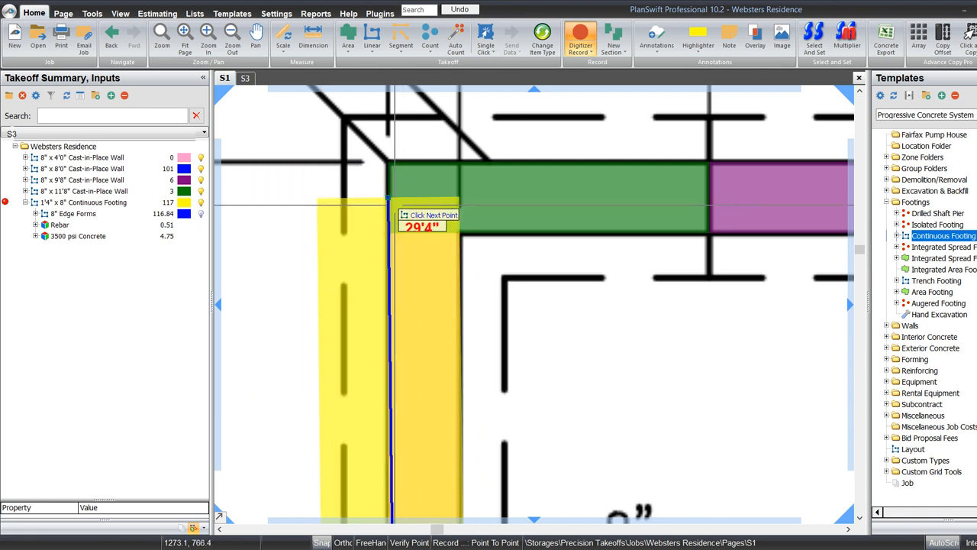
left_click(393, 204)
type("39")
key("Return")
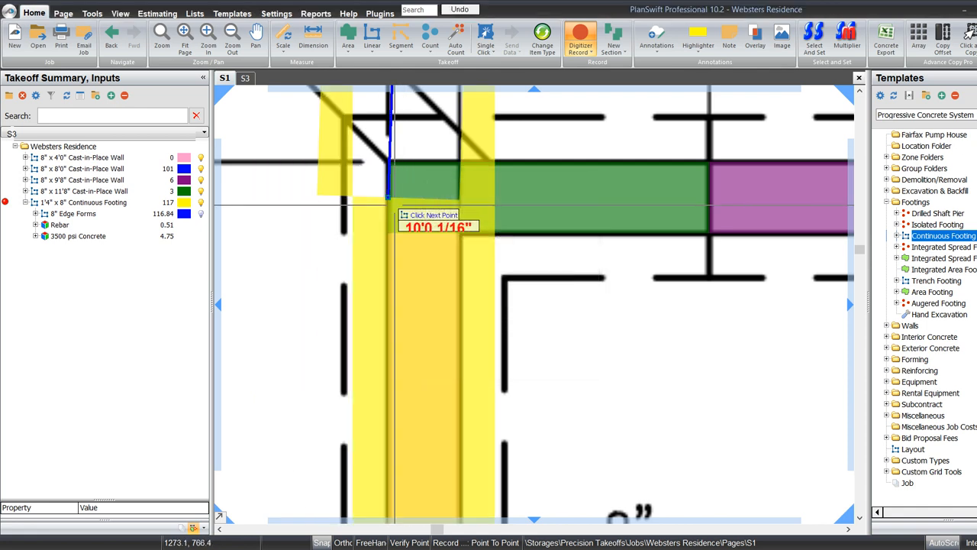
left_click(395, 205)
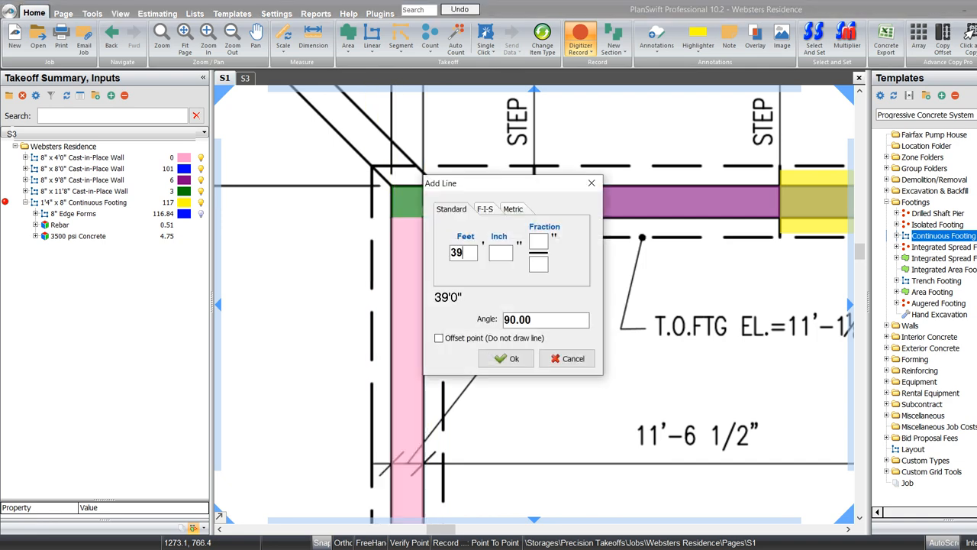
key("Return")
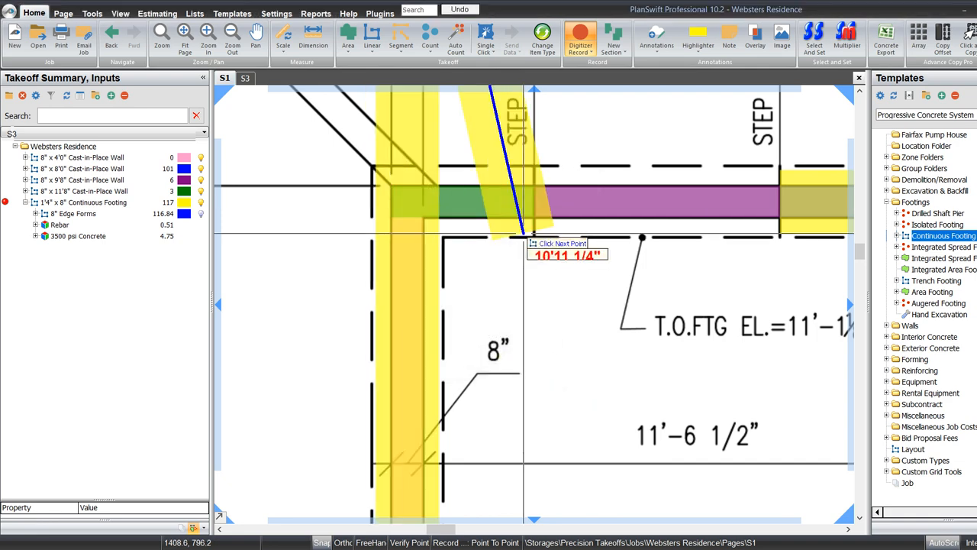
key("ctrl+z")
Step: Draw a 29'4" footing segment at 90 degrees along the pink wall and continue it across the upper wall's green stretch
scroll(523, 233, "down", 4)
scroll(506, 230, "up", 5)
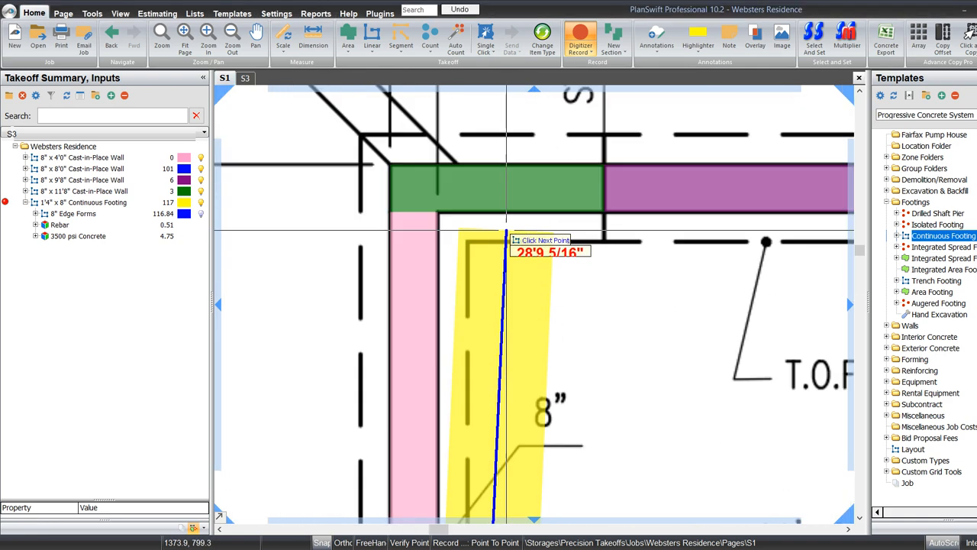
key("Insert")
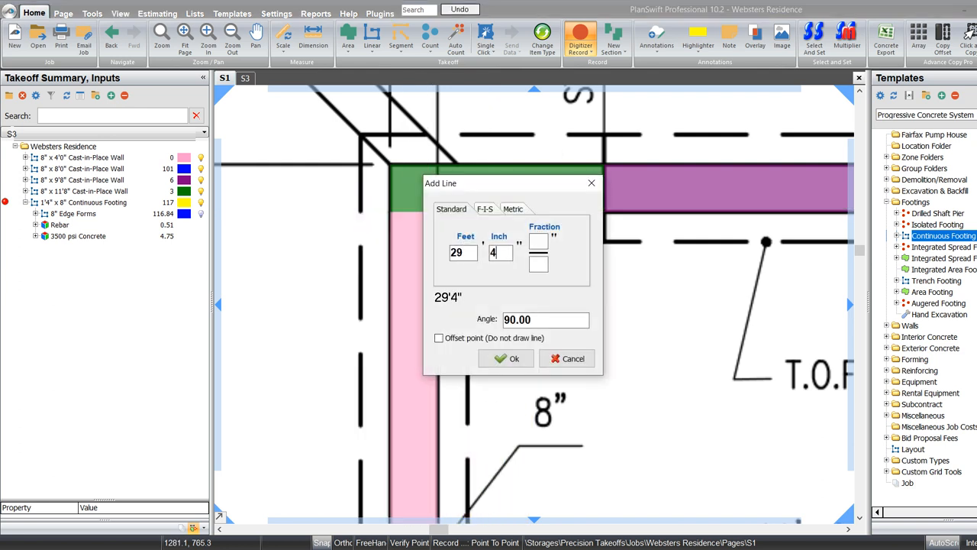
key("Return")
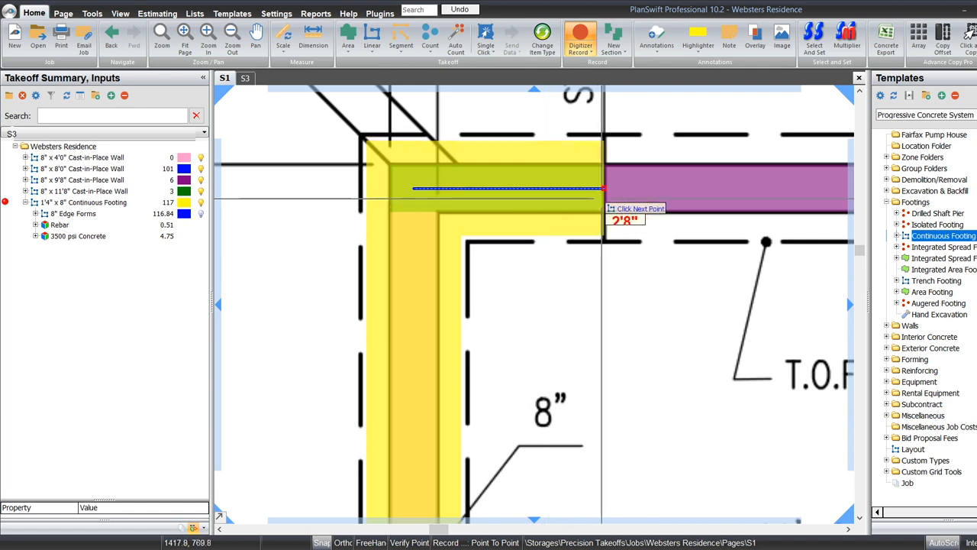
left_click(604, 197)
Step: Draw the 1'4" x 8" footing under the upper wall's purple stretch between the two step lines and finish recording
scroll(605, 197, "down", 5)
left_click_drag(679, 197, 607, 195)
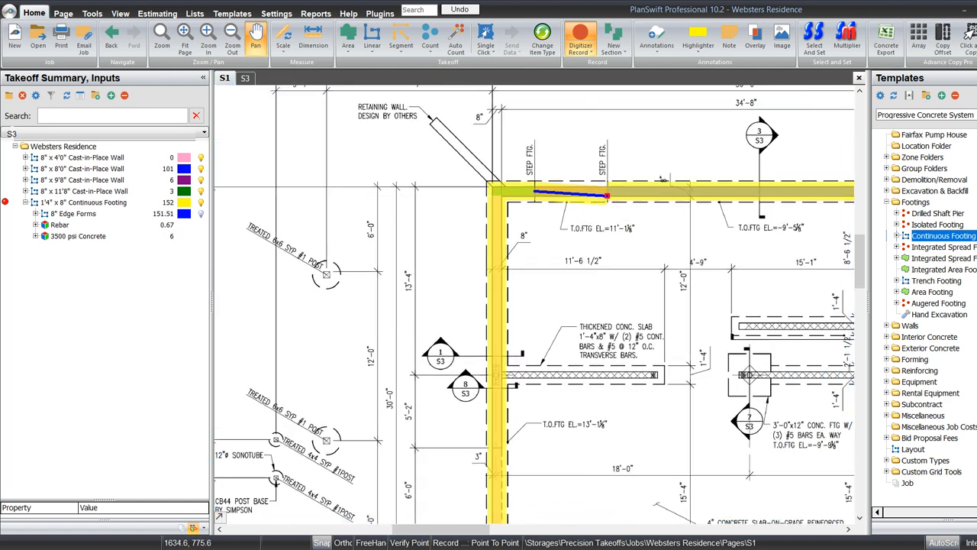
scroll(607, 196, "up", 4)
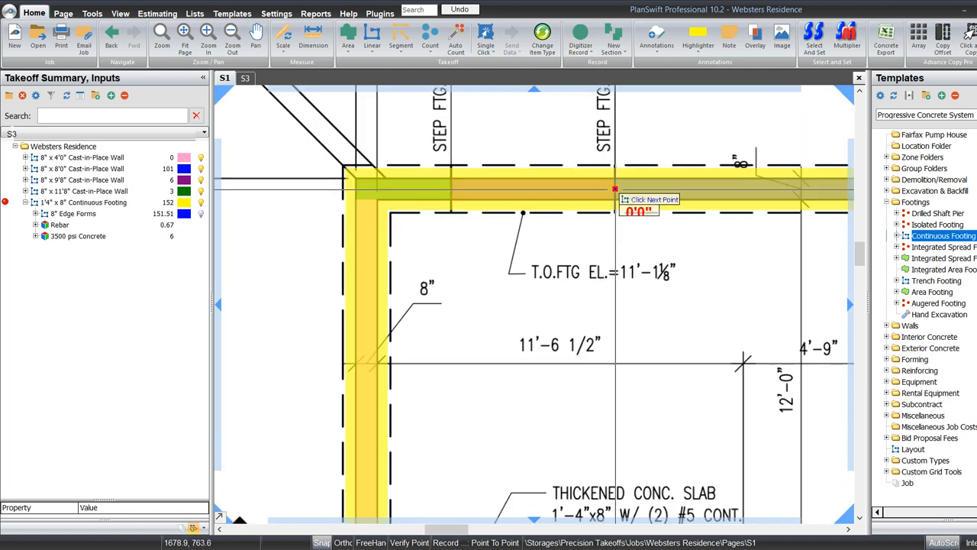
key("Escape")
Step: Move the side stoop footing's two end points outward from the wall face to the main footing's outer edge
left_click(123, 203)
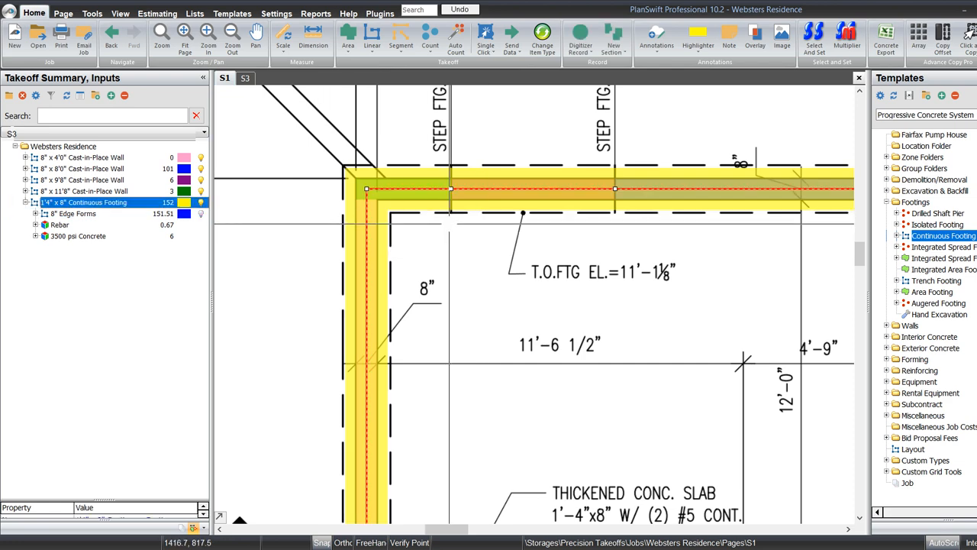
scroll(449, 223, "down", 6)
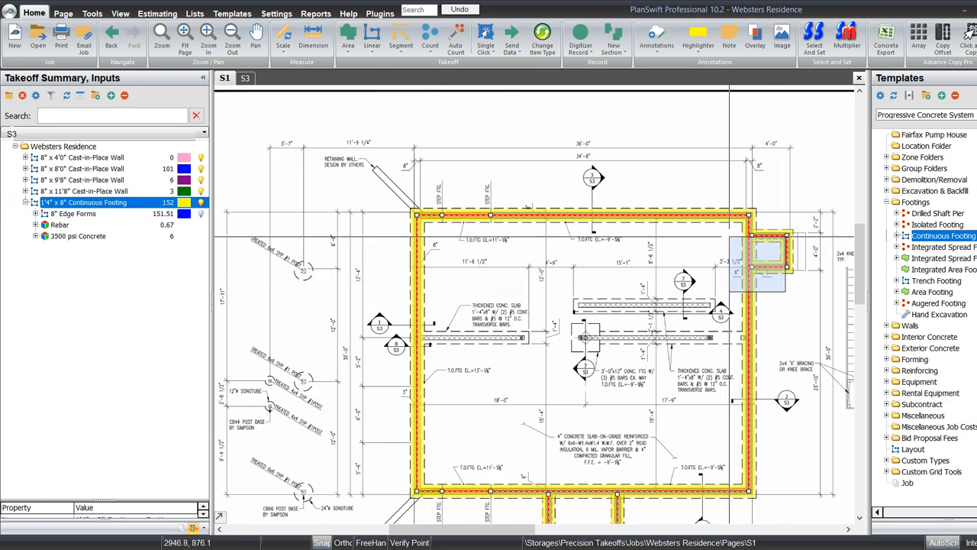
left_click_drag(729, 233, 729, 228)
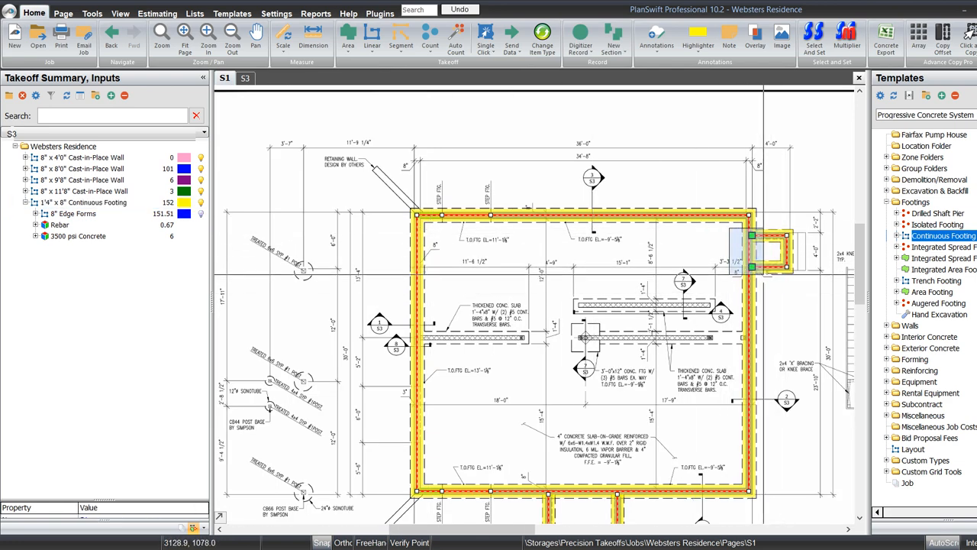
scroll(757, 258, "up", 6)
key("m")
key("Return")
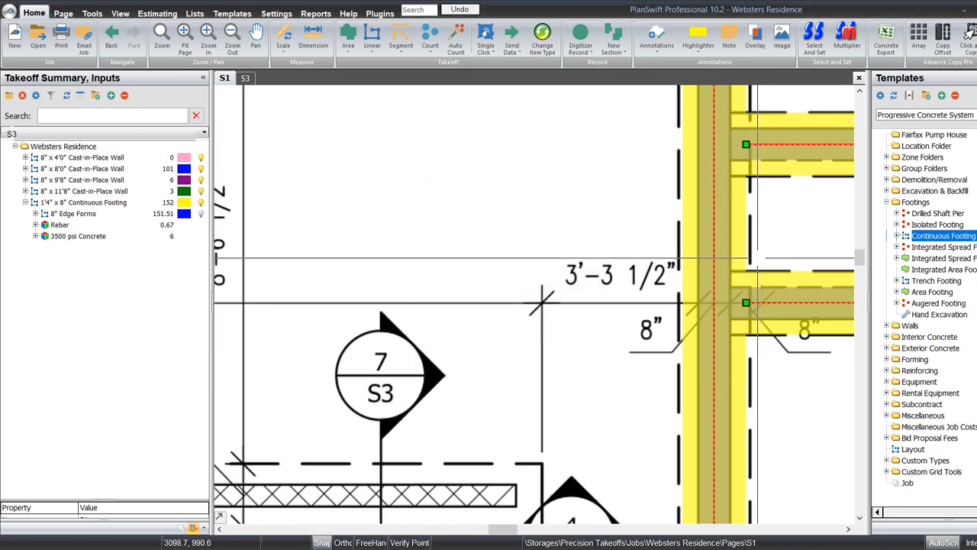
Step: Move the front stoop footing's two end points away from the wall face to the main footing's outer edge
scroll(737, 190, "down", 8)
scroll(684, 297, "up", 6)
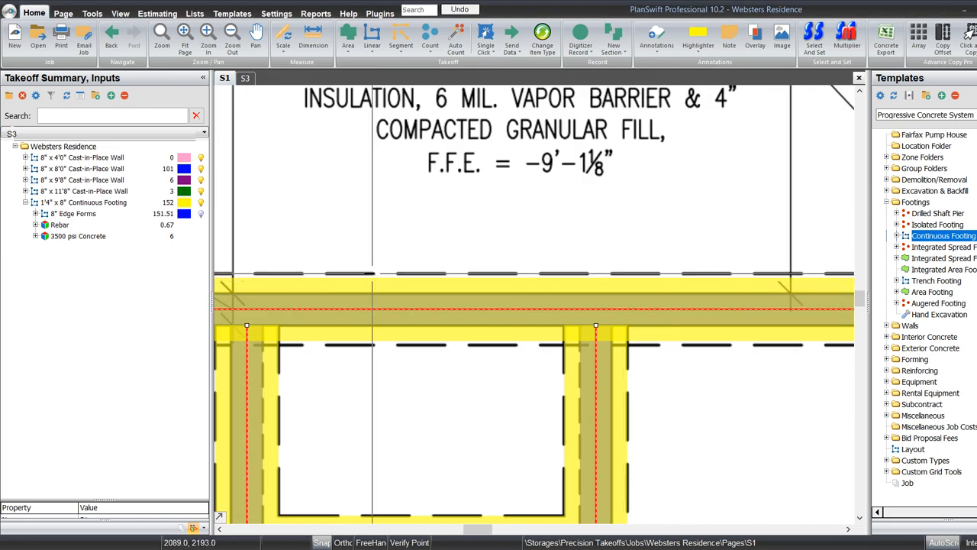
scroll(371, 276, "down", 2)
left_click_drag(337, 233, 562, 310)
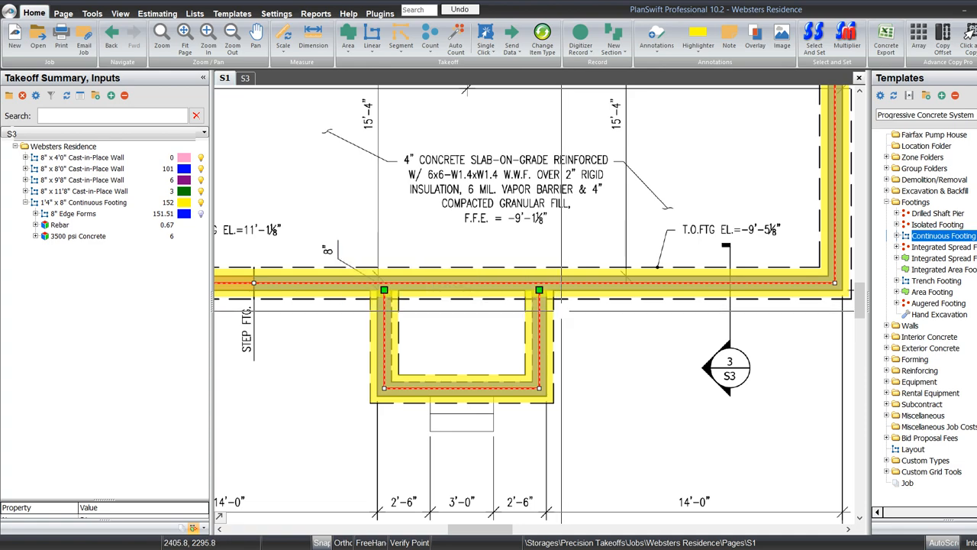
key("m")
key("Return")
scroll(511, 318, "down", 4)
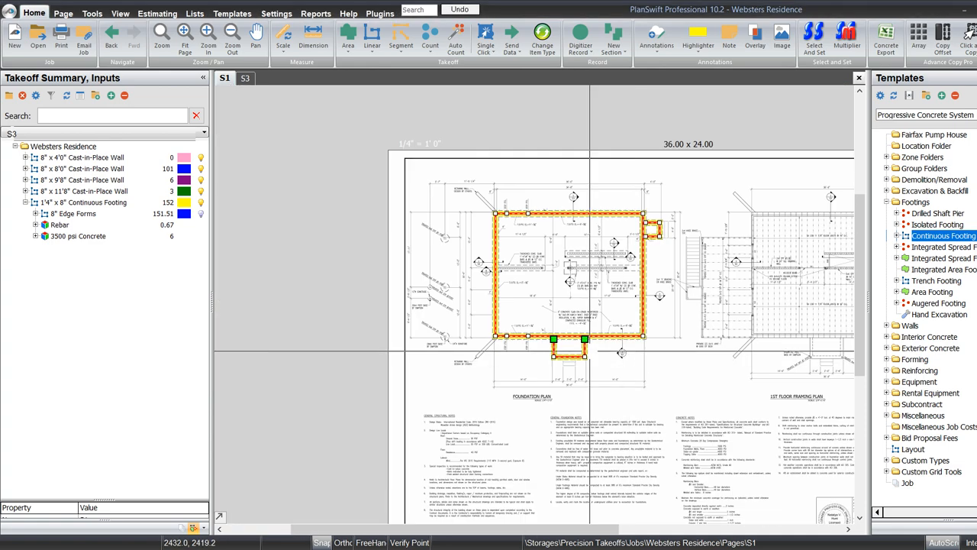
Step: Extend both purple-stretch footing sections past their step lines so they overlap the adjoining blue-wall footing
scroll(510, 318, "up", 7)
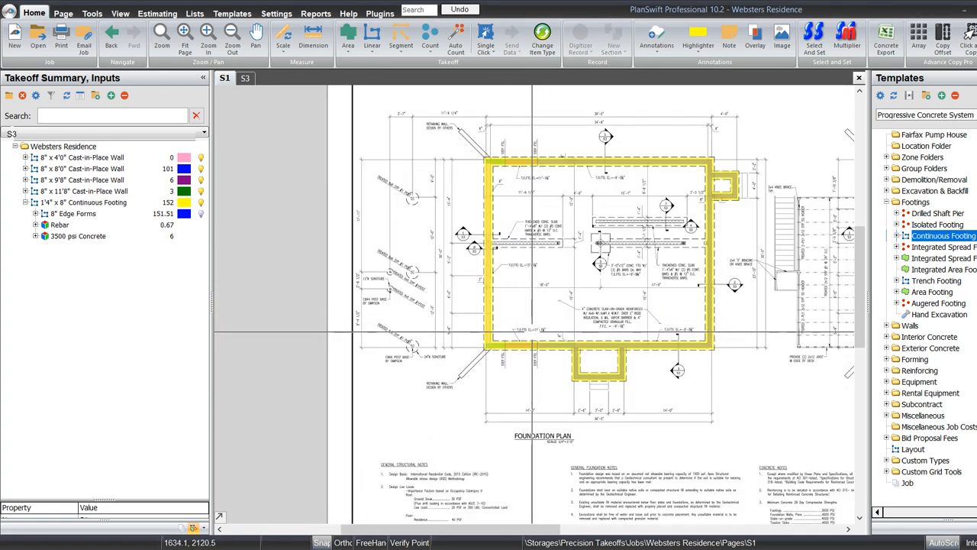
left_click(507, 407)
scroll(506, 406, "down", 5)
scroll(506, 201, "up", 5)
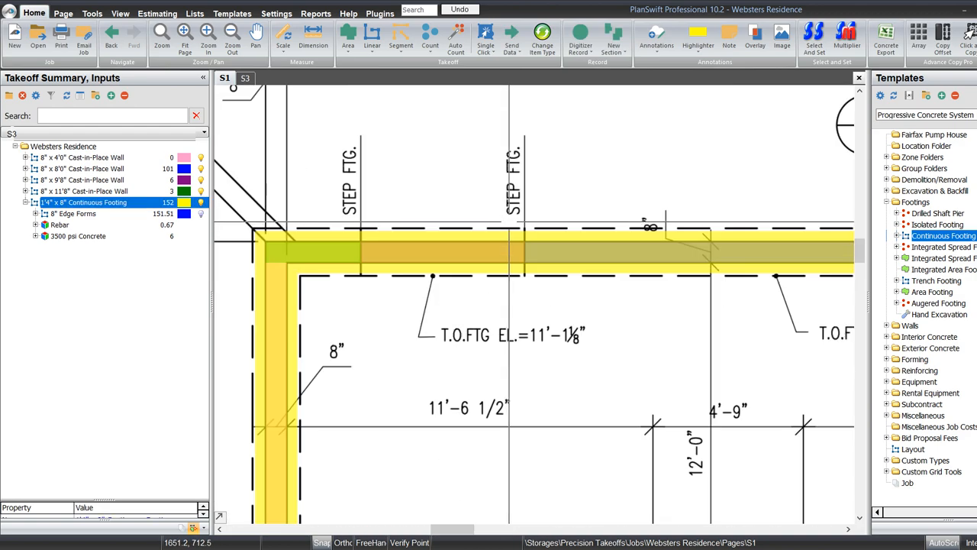
scroll(506, 201, "down", 5)
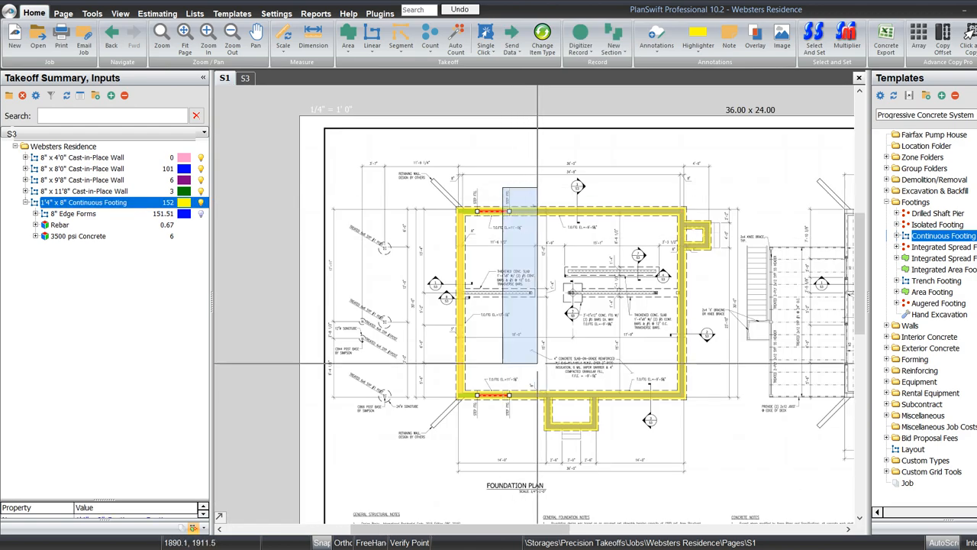
key("m")
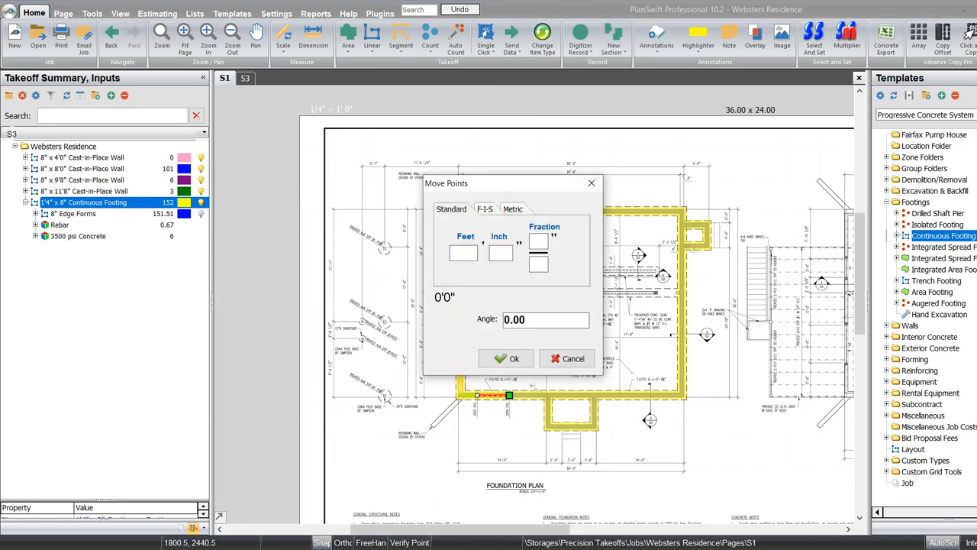
key("Return")
Step: Extend both ends of the pink-wall footing section 1' past the step lines along the upper and lower walls
scroll(480, 392, "up", 5)
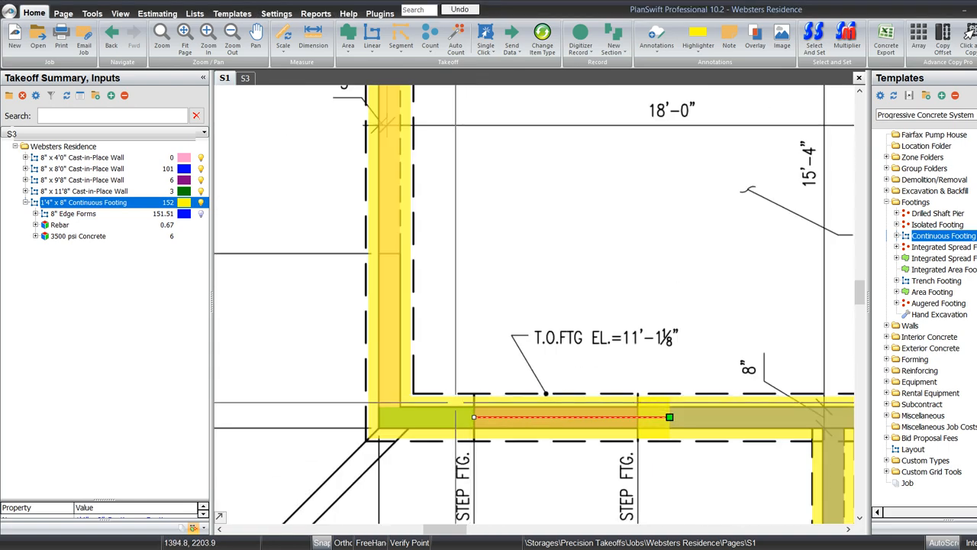
scroll(451, 207, "down", 5)
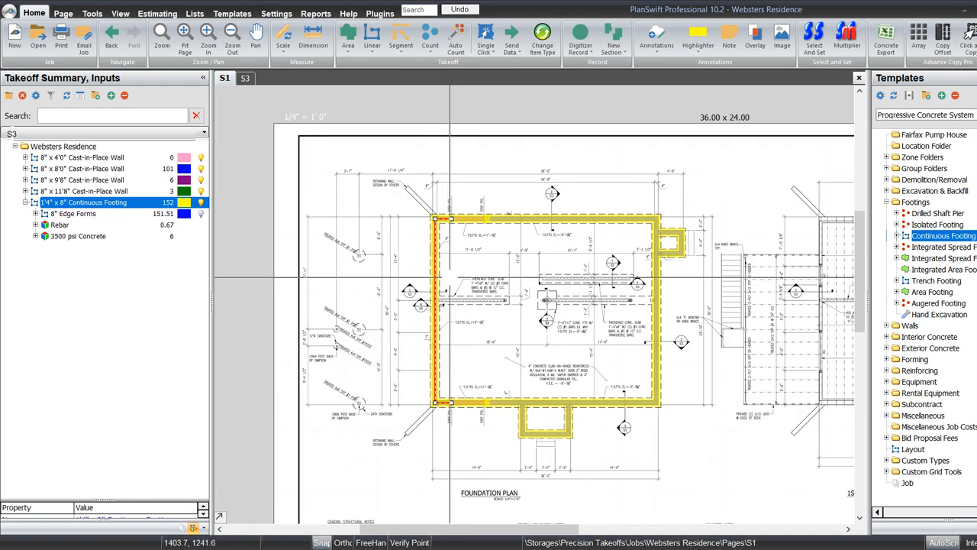
left_click_drag(439, 200, 460, 528)
key("Right")
type("1")
key("Return")
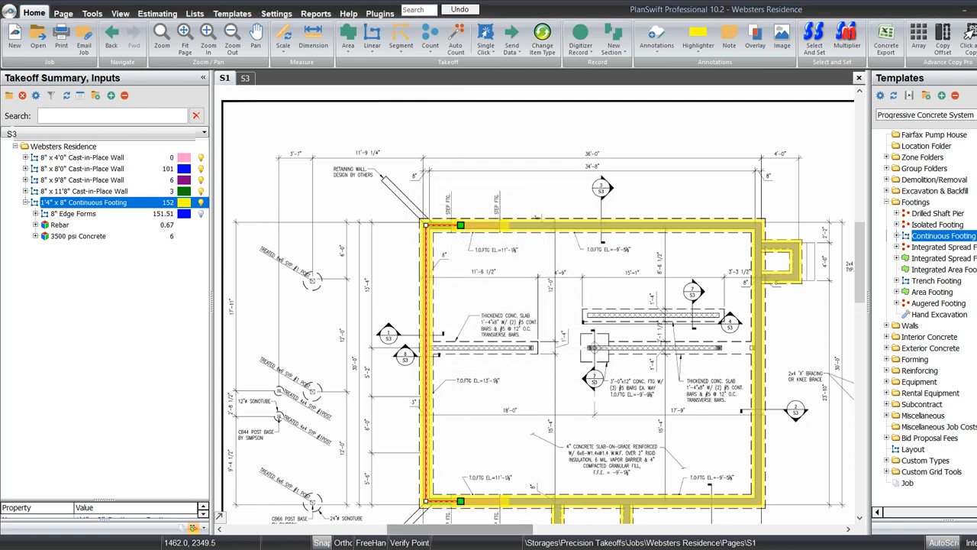
left_click_drag(583, 458, 580, 444)
left_click(86, 202)
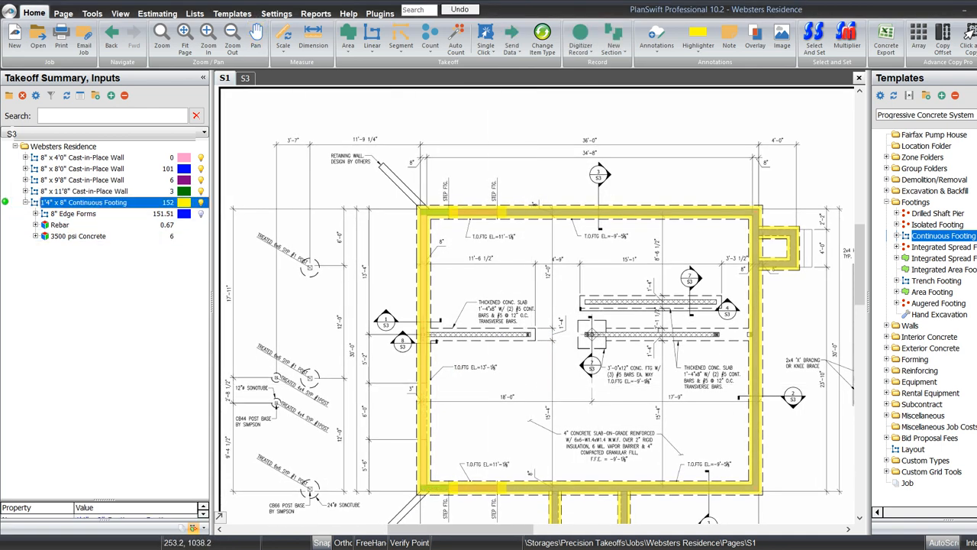
scroll(526, 223, "up", 5)
right_click(533, 151)
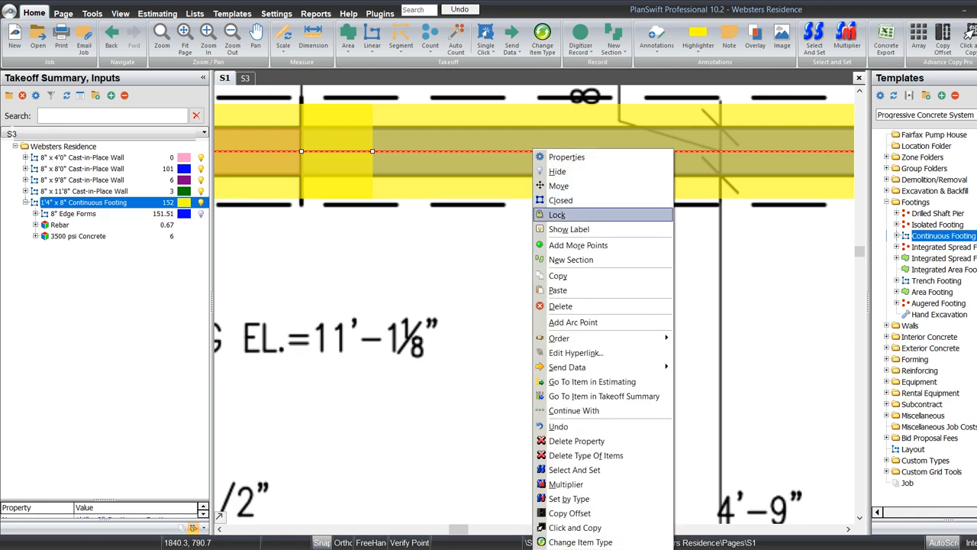
left_click(710, 353)
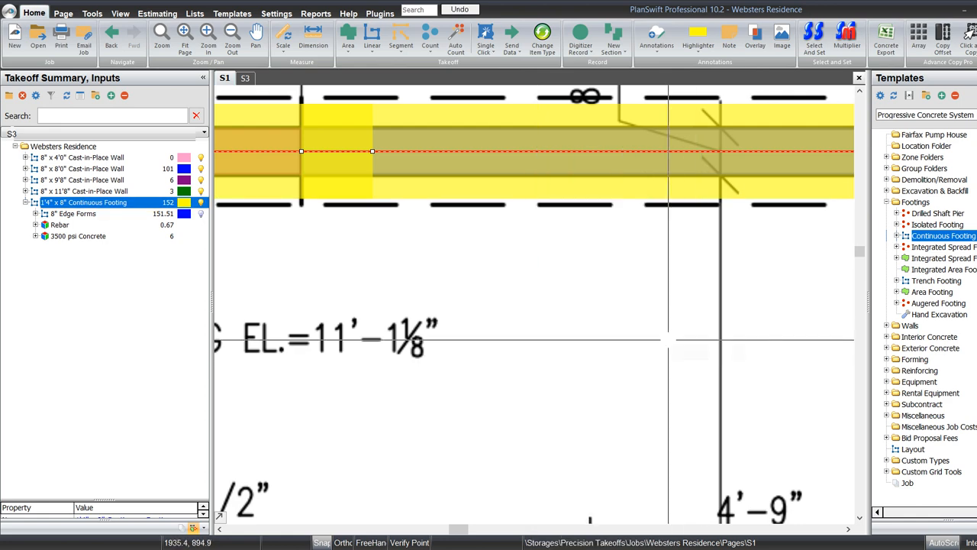
scroll(550, 287, "down", 3)
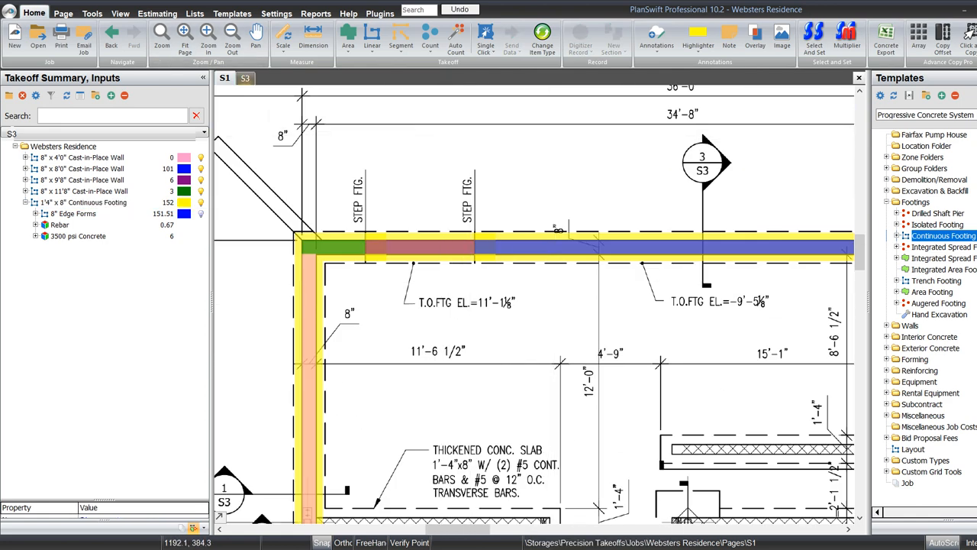
Step: Check the footing reinforcing in the wall sections on page S3 and set the footing rebar's number of continuous bars to 2
left_click(245, 78)
left_click_drag(471, 405, 524, 384)
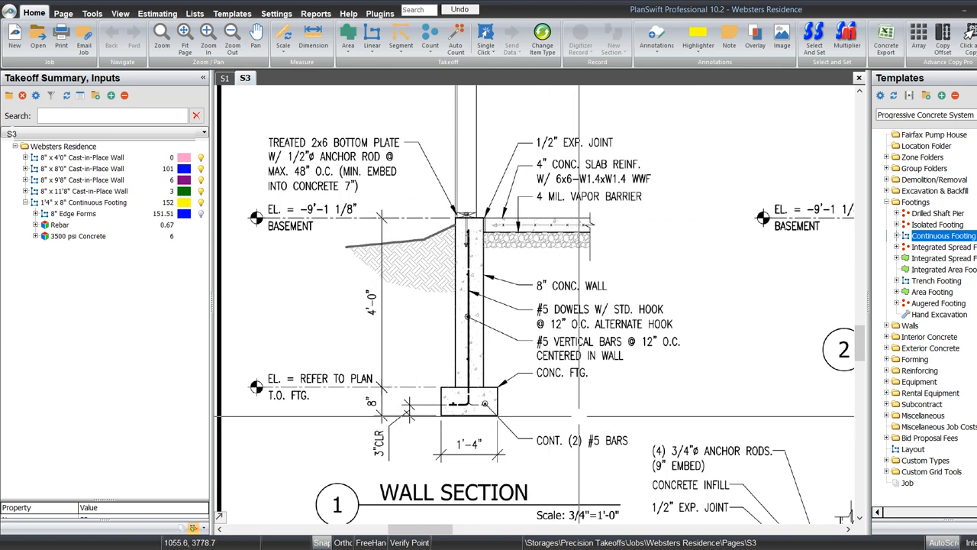
left_click_drag(582, 414, 390, 422)
scroll(451, 423, "down", 3)
scroll(660, 326, "up", 3)
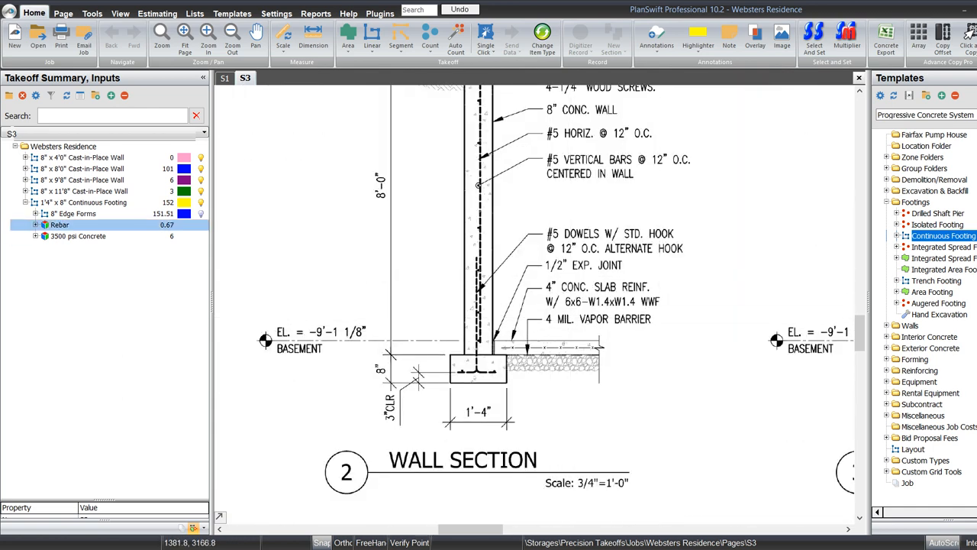
right_click(64, 224)
left_click(95, 232)
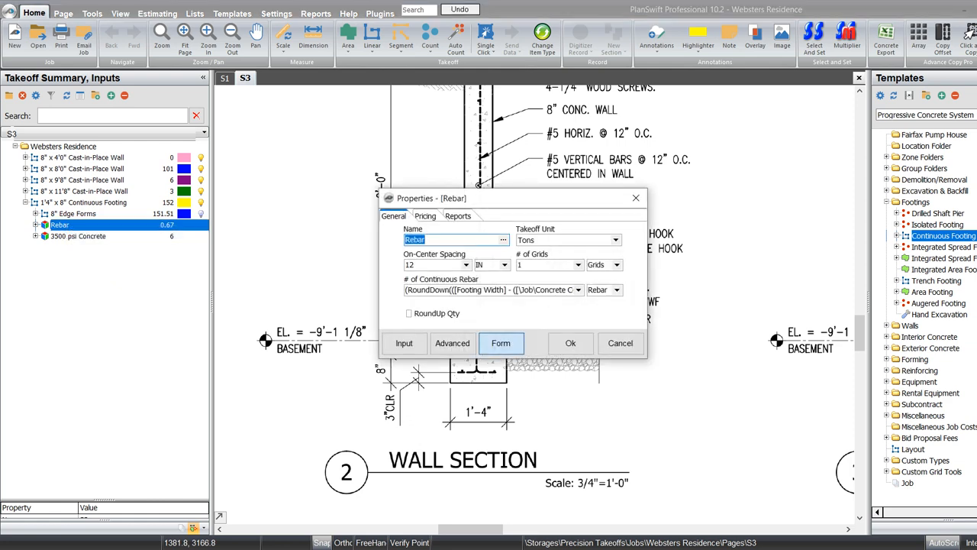
left_click(579, 290)
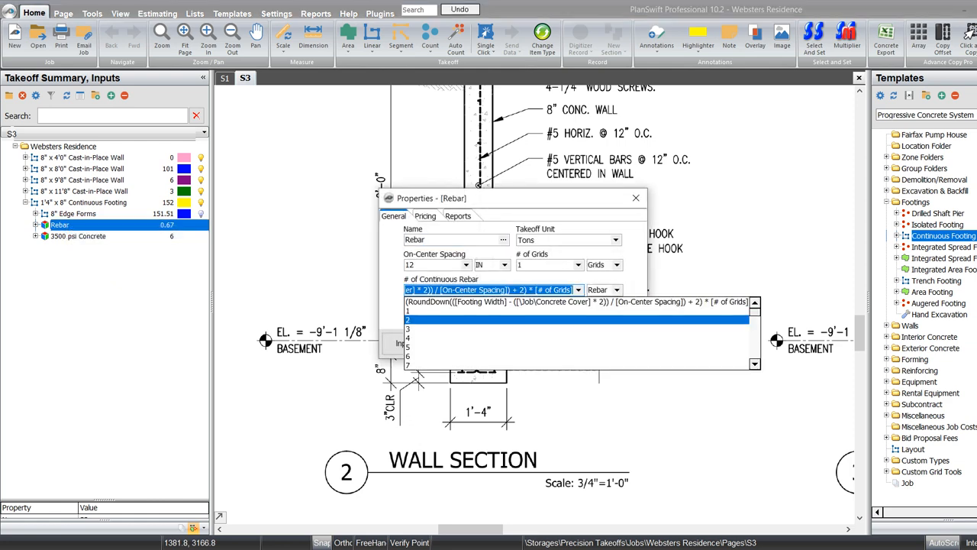
left_click(561, 320)
key("Return")
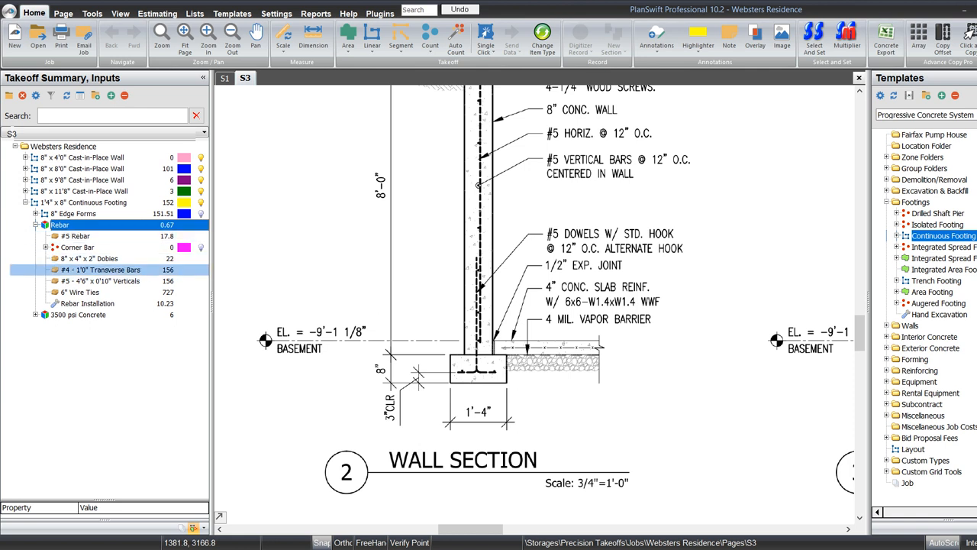
Step: Delete the #4 - 1'0" Transverse Bars from the continuous footing's rebar
right_click(103, 271)
left_click(130, 322)
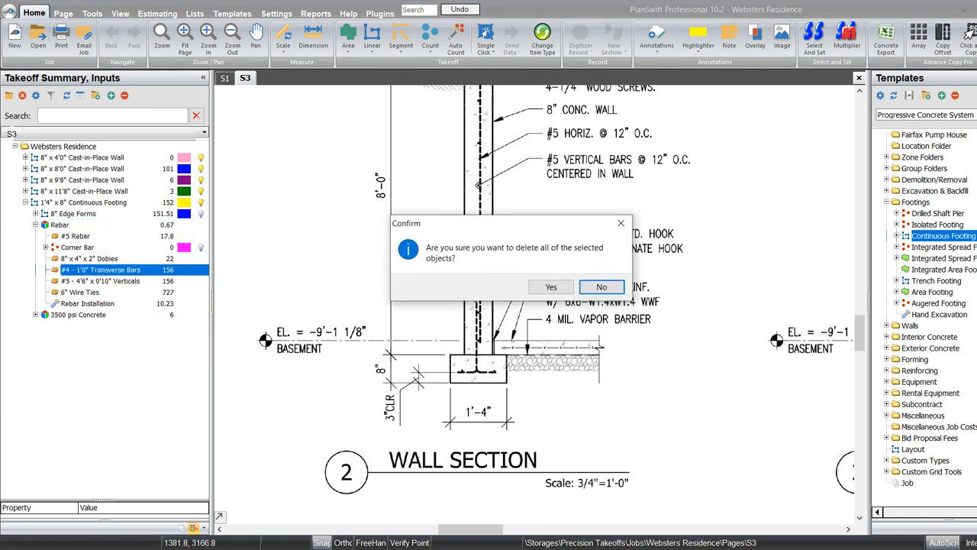
left_click(557, 285)
Step: Set the vertical length of the footing rebar's #5 verticals to 3 ft
right_click(134, 270)
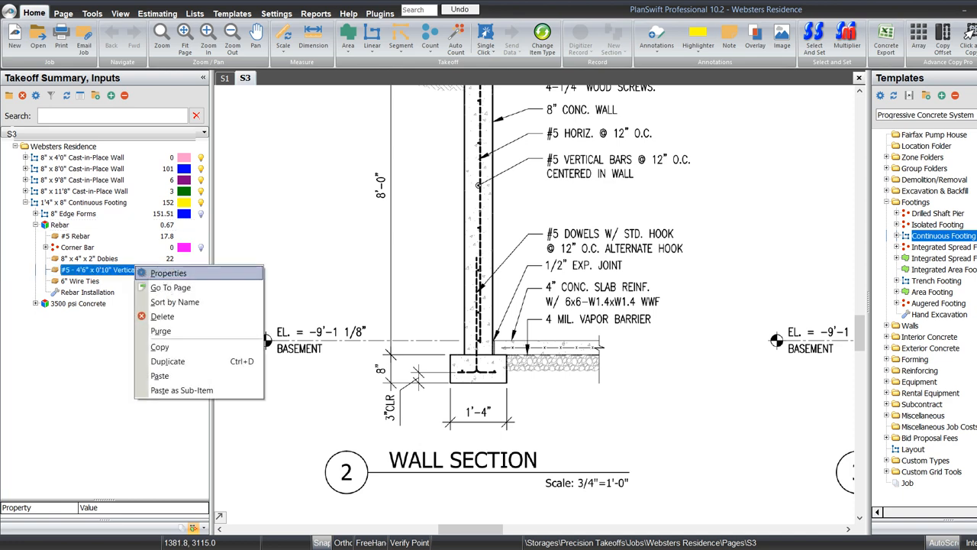
left_click(161, 271)
left_click(466, 239)
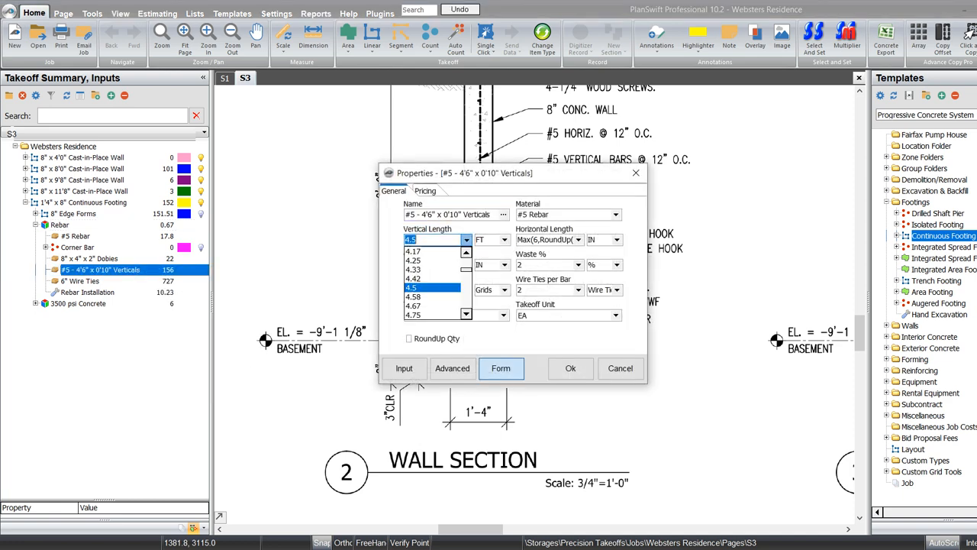
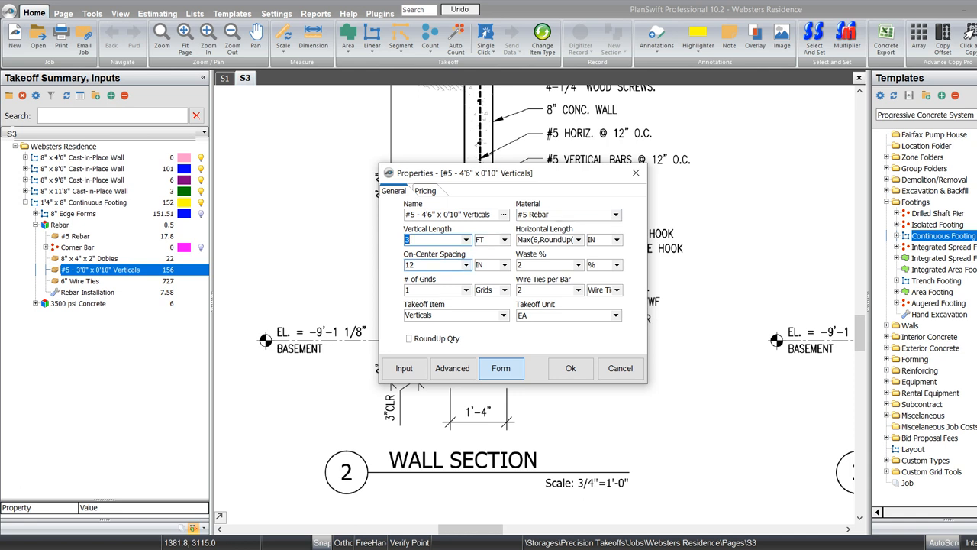
left_click(570, 369)
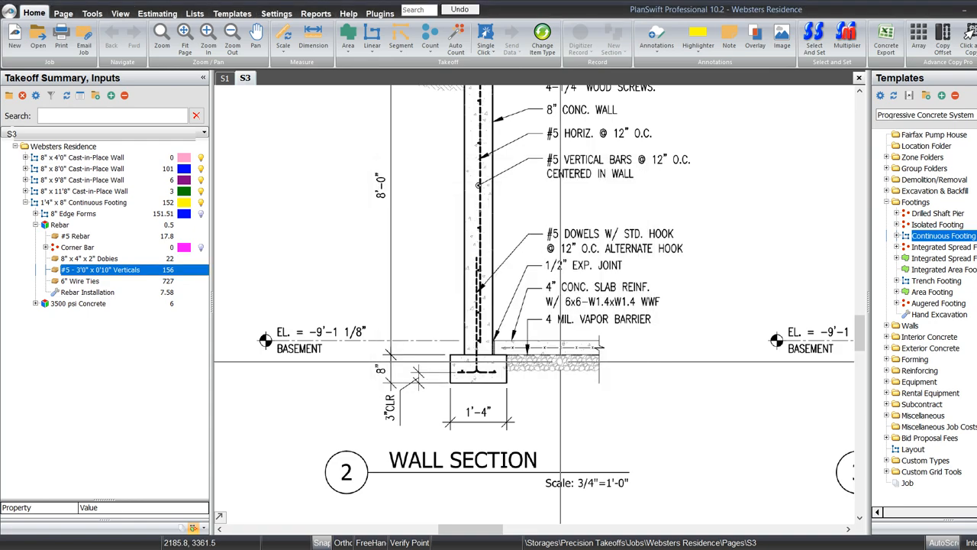
Step: Return to page S1 and start recording the footing's corner bars at the corner of the pink wall and lower green stretch
left_click_drag(489, 287, 402, 318)
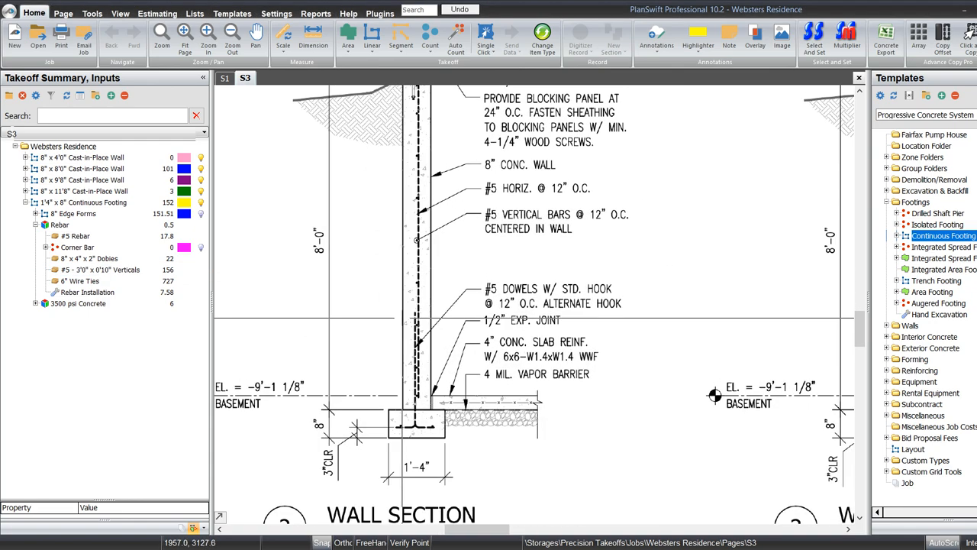
scroll(402, 317, "down", 3)
scroll(441, 336, "up", 1)
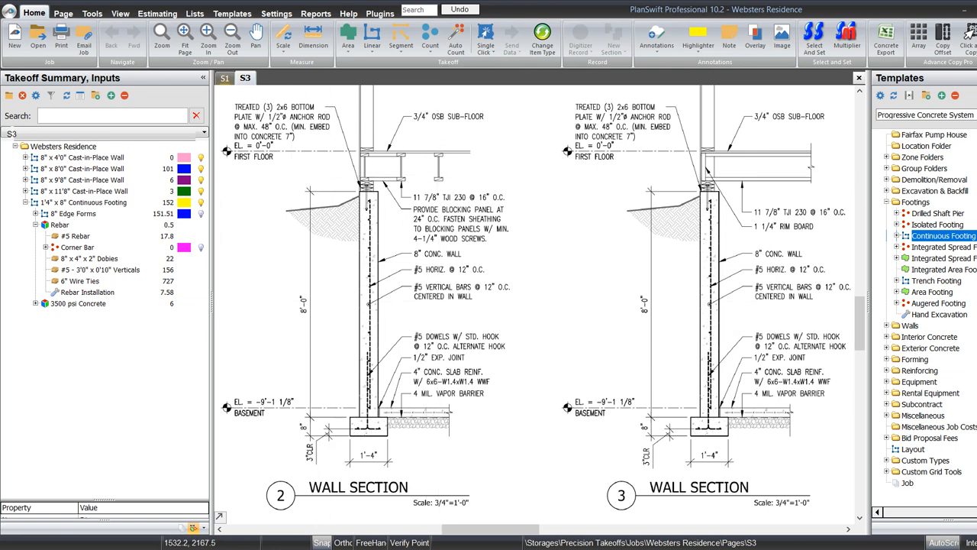
left_click(224, 78)
left_click_drag(457, 319, 333, 251)
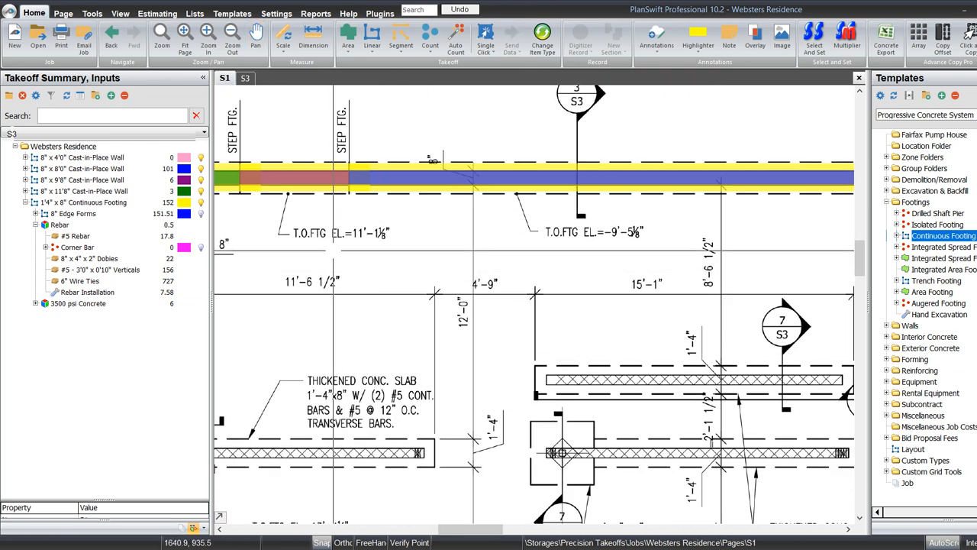
left_click(76, 247)
left_click(6, 247)
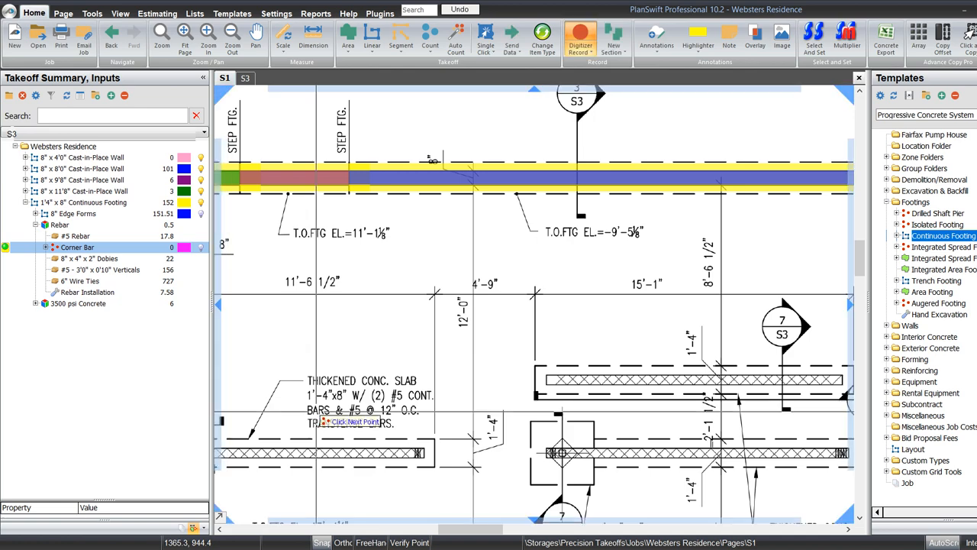
left_click_drag(339, 419, 578, 152)
left_click_drag(450, 507, 533, 317)
scroll(533, 317, "up", 3)
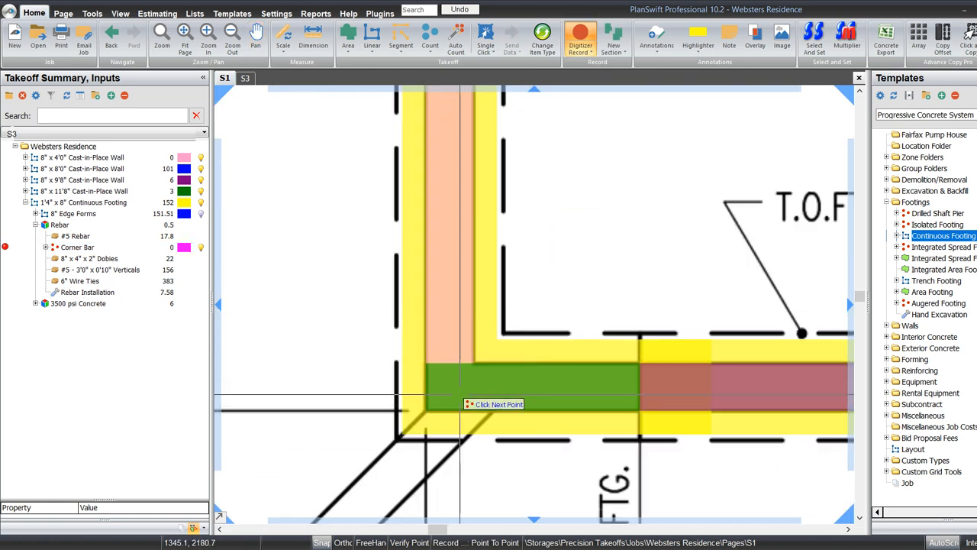
Step: Place continuous footing corner bars at the foundation plan's lower-left, upper-left and upper-right main corners
scroll(455, 391, "down", 5)
scroll(462, 127, "up", 5)
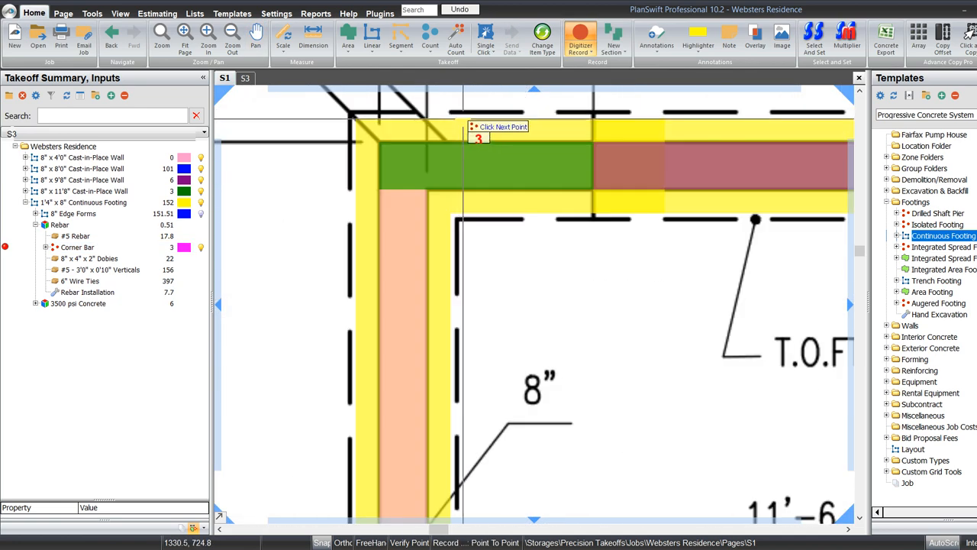
left_click(422, 160)
left_click(405, 164)
scroll(409, 167, "down", 5)
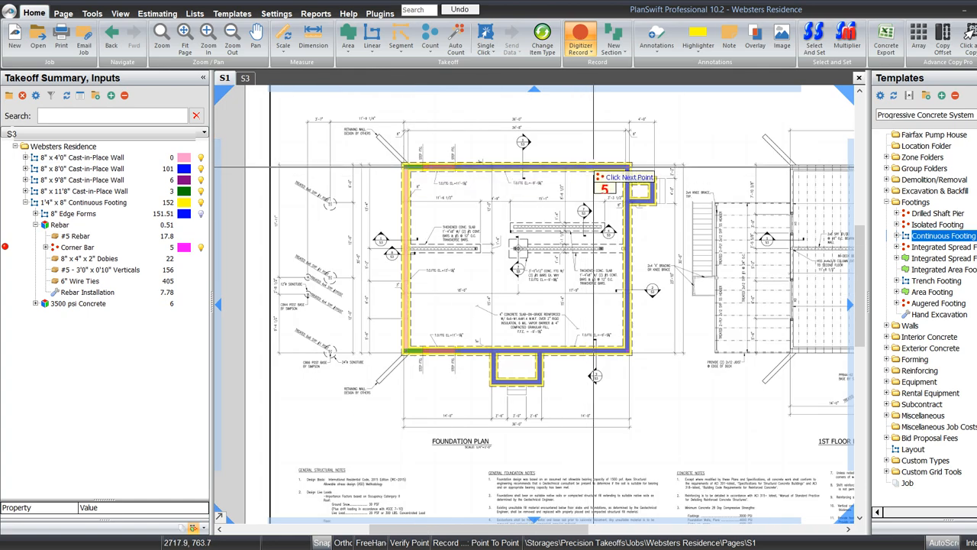
scroll(615, 172, "up", 5)
left_click(779, 133)
double_click(777, 132)
scroll(779, 134, "down", 5)
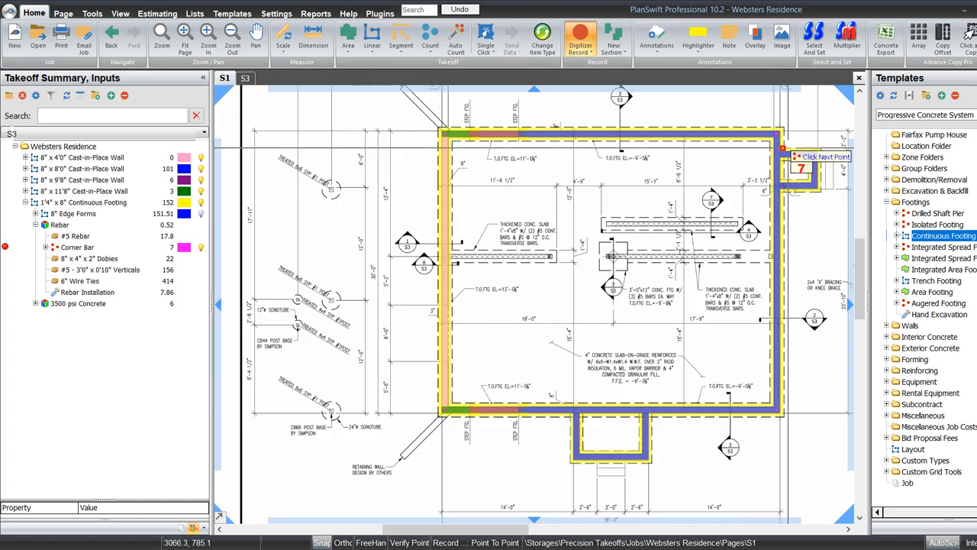
Step: Place two footing corner bars at each of the four wall junctions and corners of the small projection on the plan's right side
scroll(791, 150, "up", 4)
double_click(752, 165)
left_click_drag(752, 166, 526, 168)
double_click(684, 167)
double_click(684, 327)
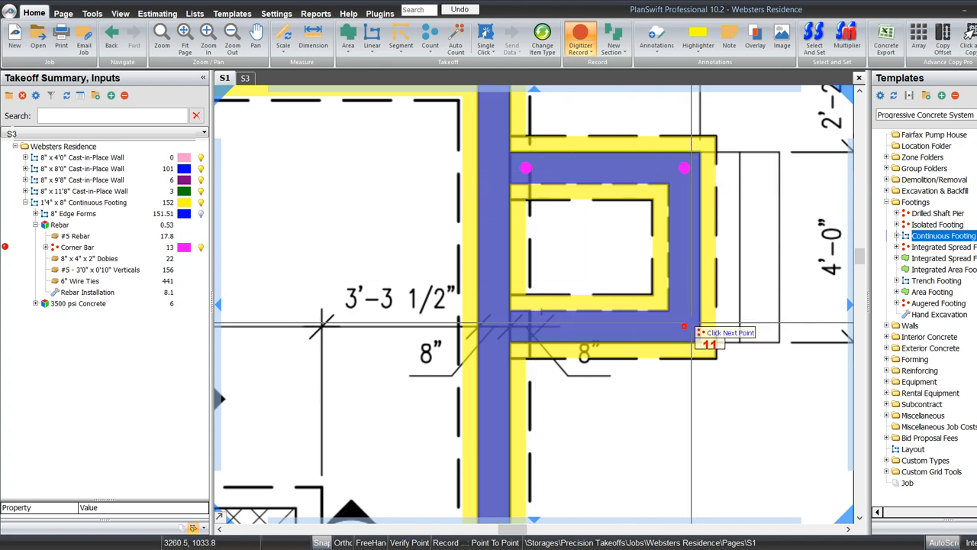
double_click(542, 326)
scroll(543, 329, "down", 5)
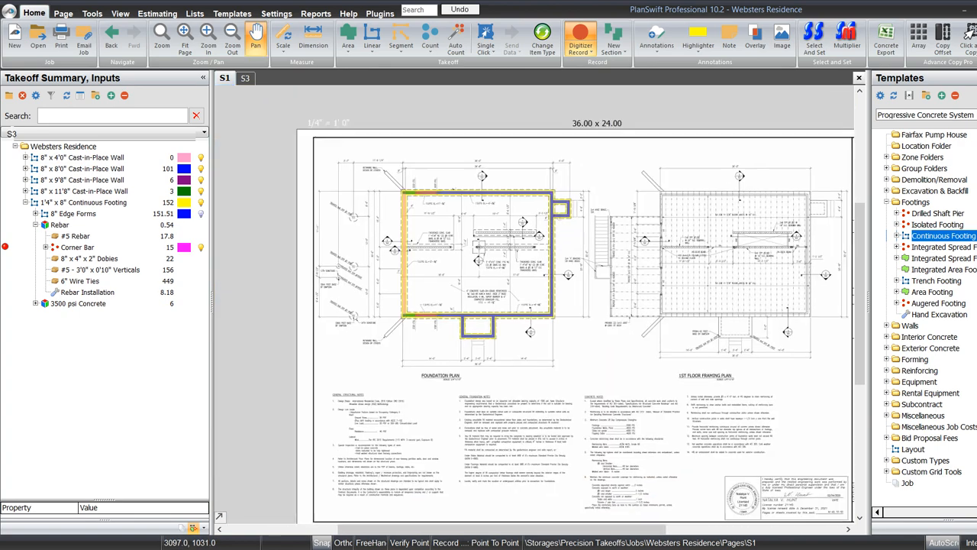
Step: Place two footing corner bars at the main foundation's lower-right corner
scroll(551, 241, "up", 5)
scroll(537, 182, "up", 2)
double_click(557, 137)
scroll(591, 162, "down", 3)
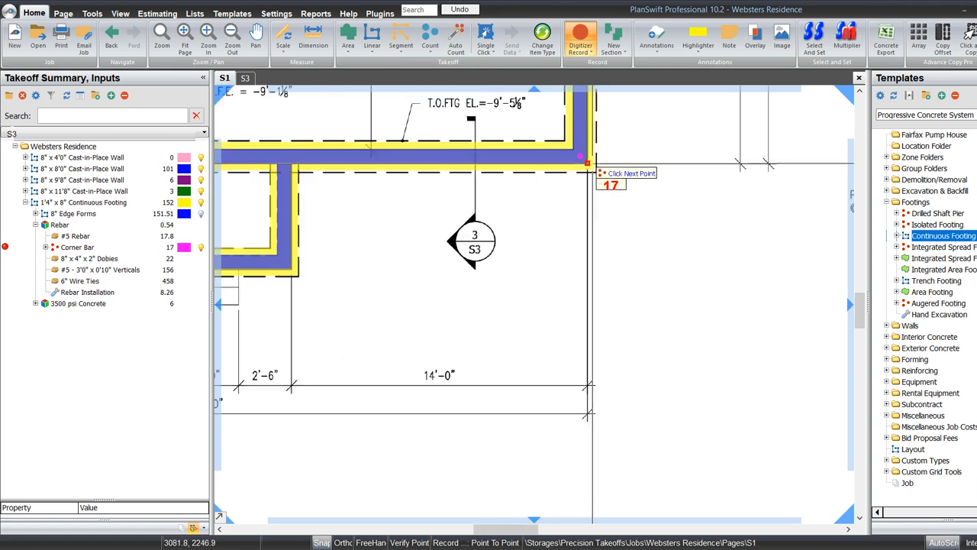
Step: Place two footing corner bars at each junction and corner of the projection below the main foundation, and end the count
scroll(280, 144, "up", 2)
double_click(288, 200)
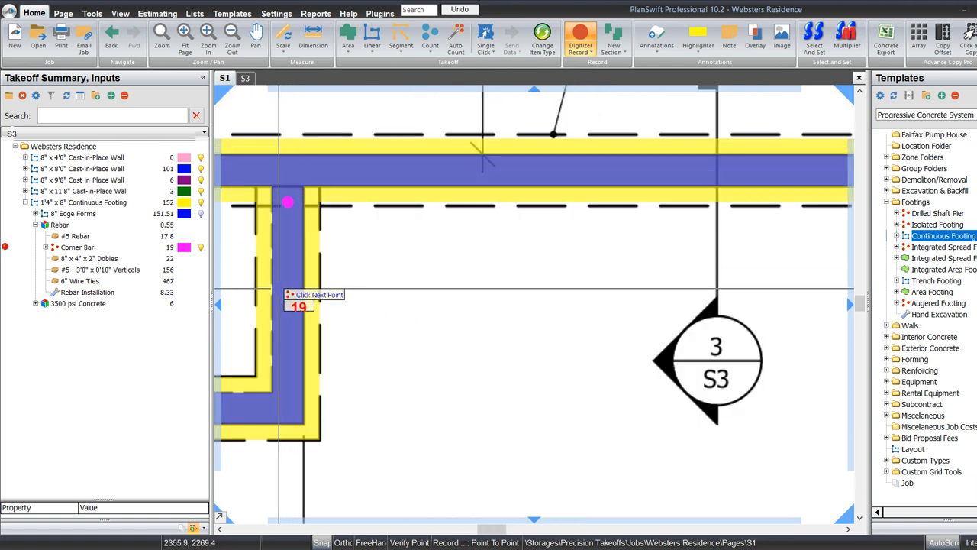
left_click_drag(279, 290, 577, 261)
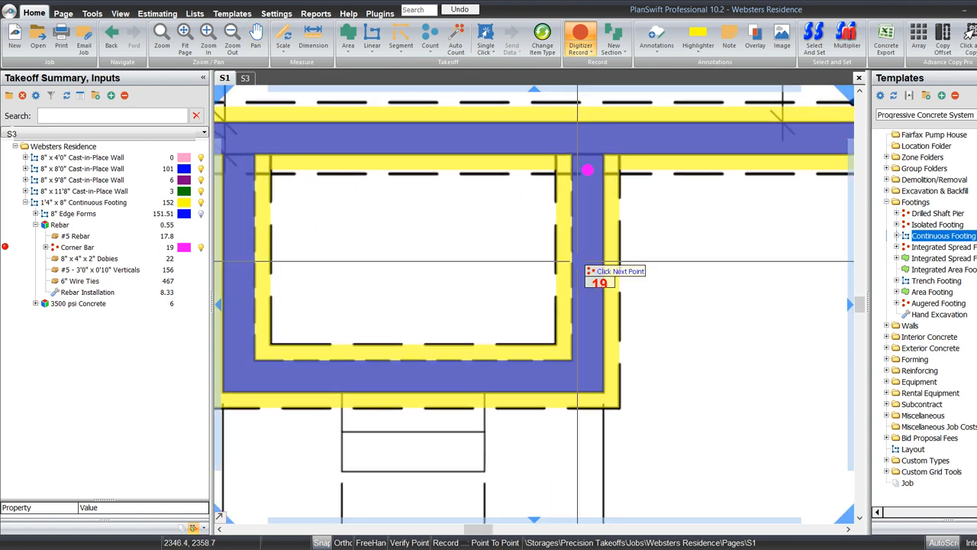
left_click(242, 373)
left_click(240, 179)
scroll(493, 405, "down", 4)
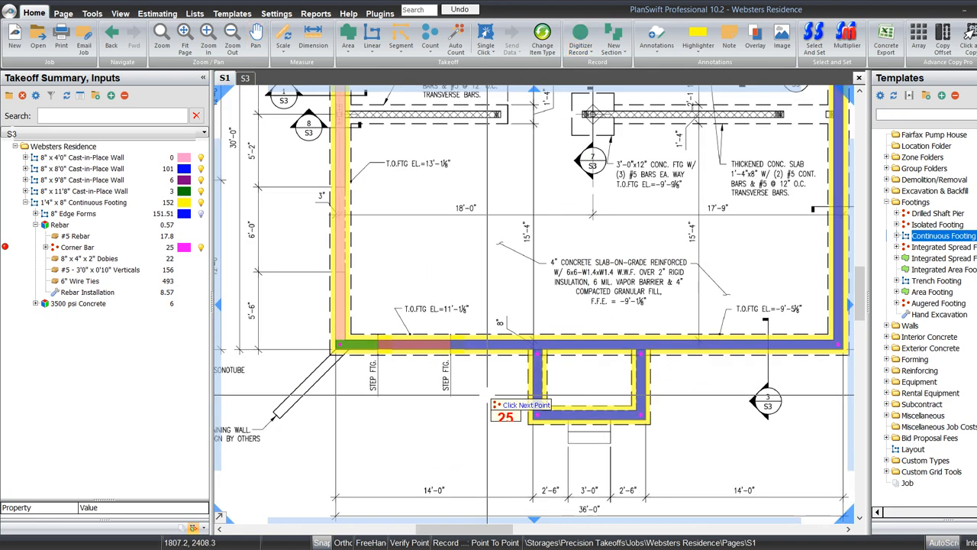
key("Escape")
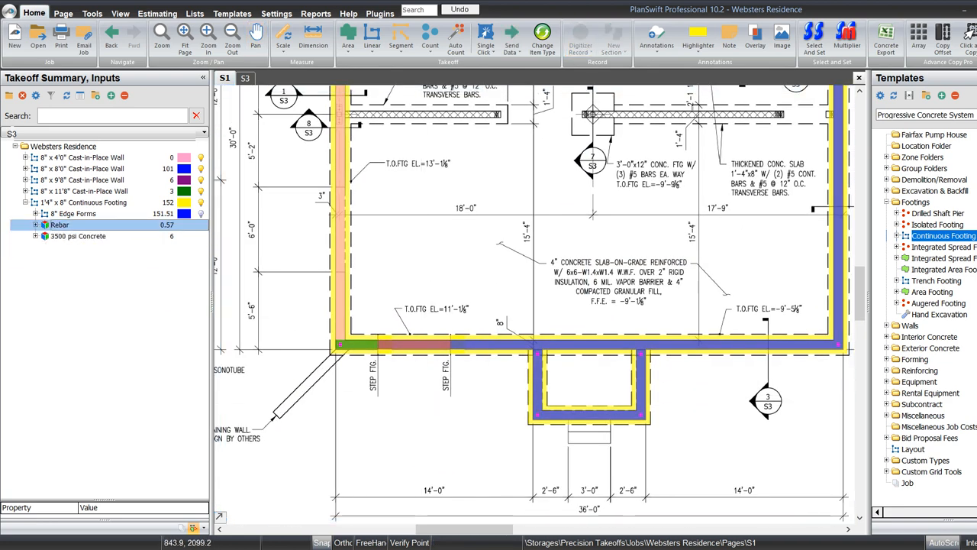
Step: Hide the 1'4" x 8" Continuous Footing takeoff and count an 8" x 8'0" wall corner bar at the main foundation's lower-right corner
left_click(25, 203)
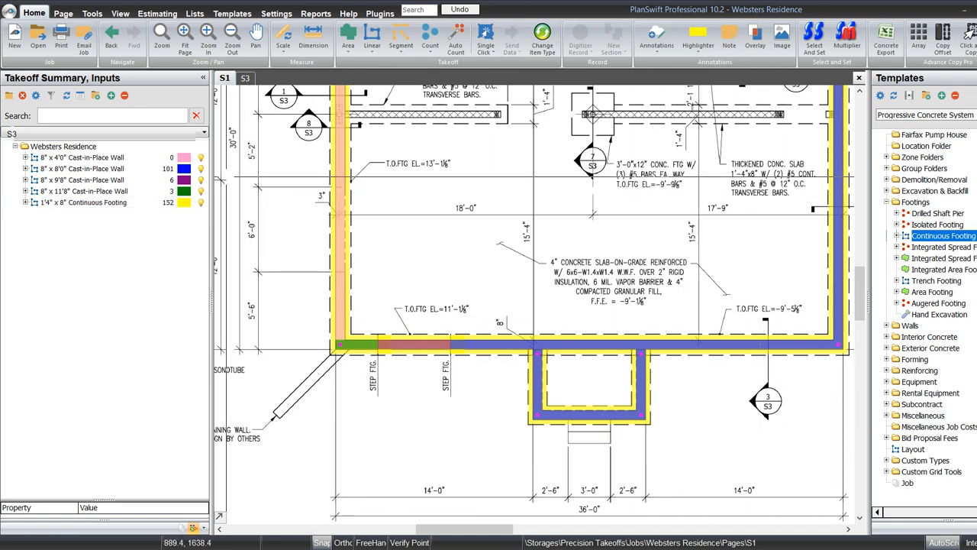
scroll(844, 344, "up", 6)
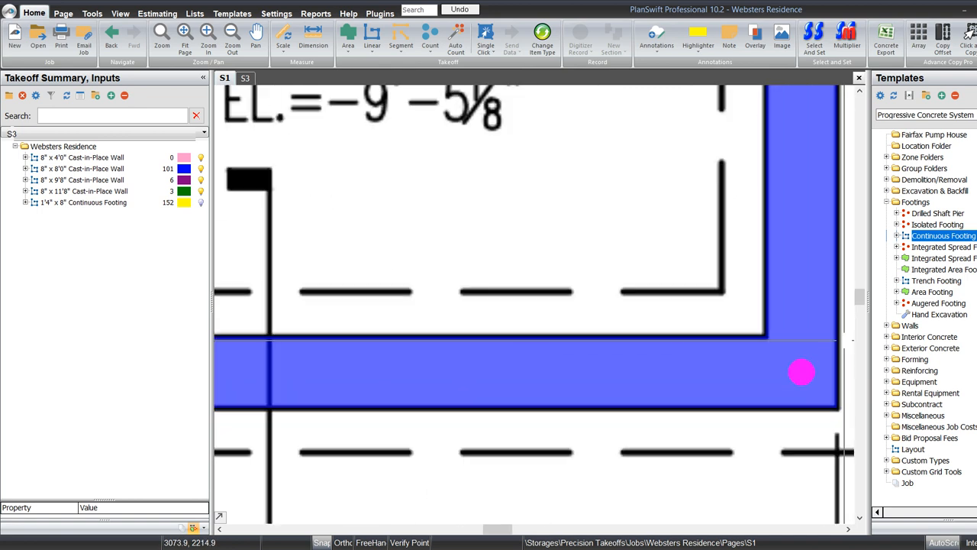
left_click(714, 433)
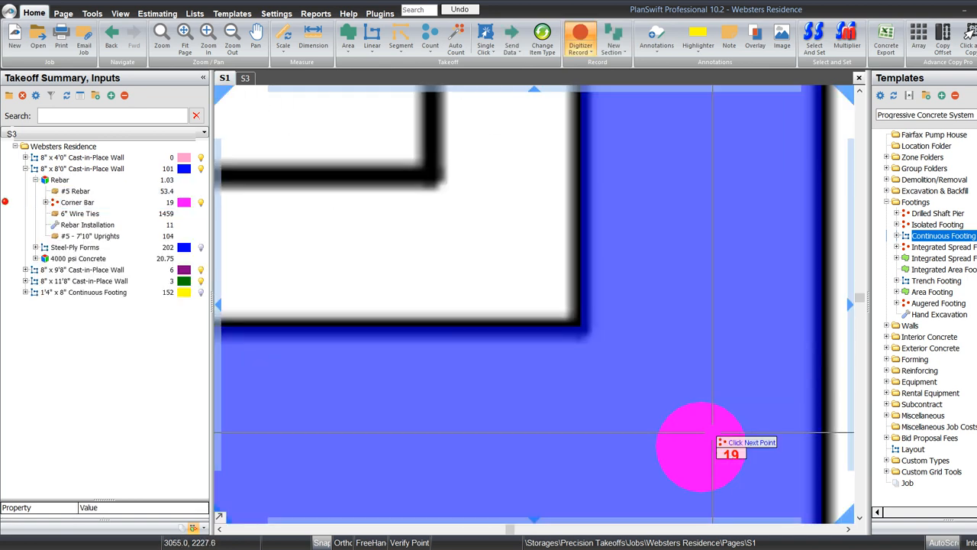
Step: Place 8" x 8'0" wall corner bars at the four junctions and corners of the projection below the main foundation
scroll(710, 448, "down", 5)
scroll(580, 245, "up", 2)
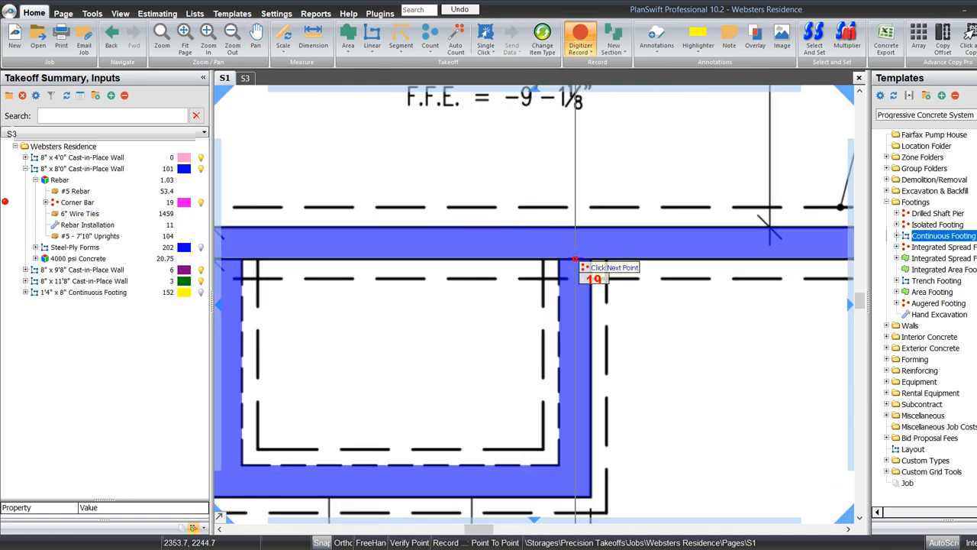
left_click(575, 259)
left_click(574, 481)
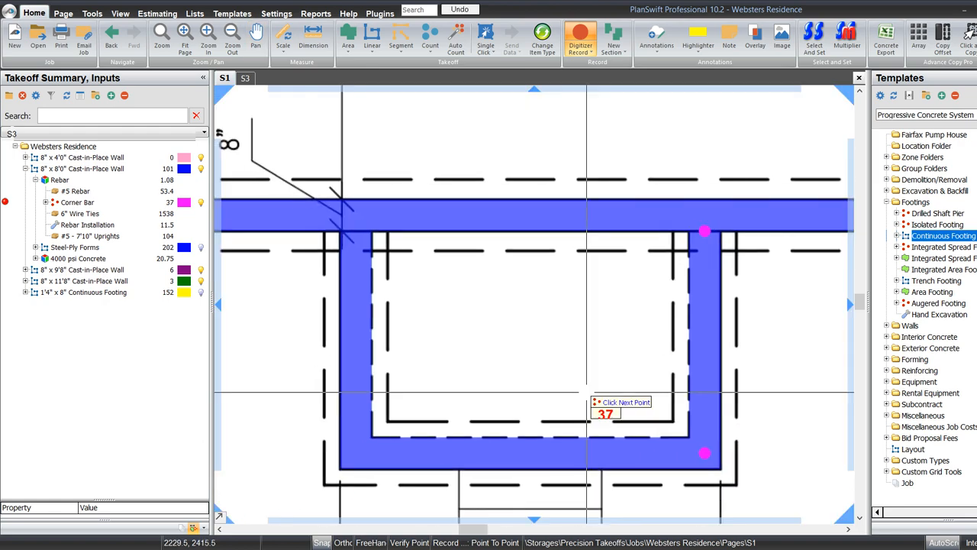
left_click(356, 453)
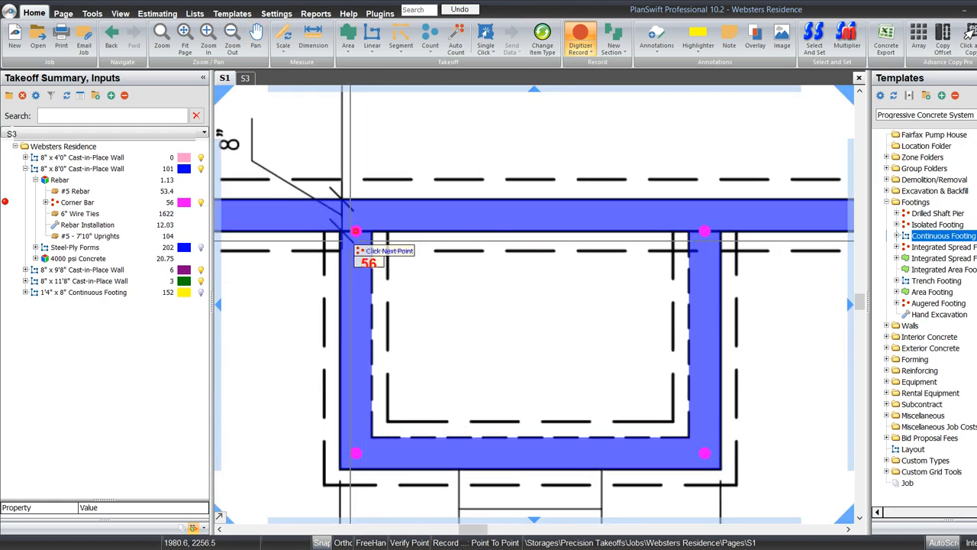
Step: Place 8" x 8'0" wall corner bars around the small right-side projection, finish the count and collapse that wall's takeoff
scroll(355, 230, "down", 3)
scroll(398, 198, "up", 3)
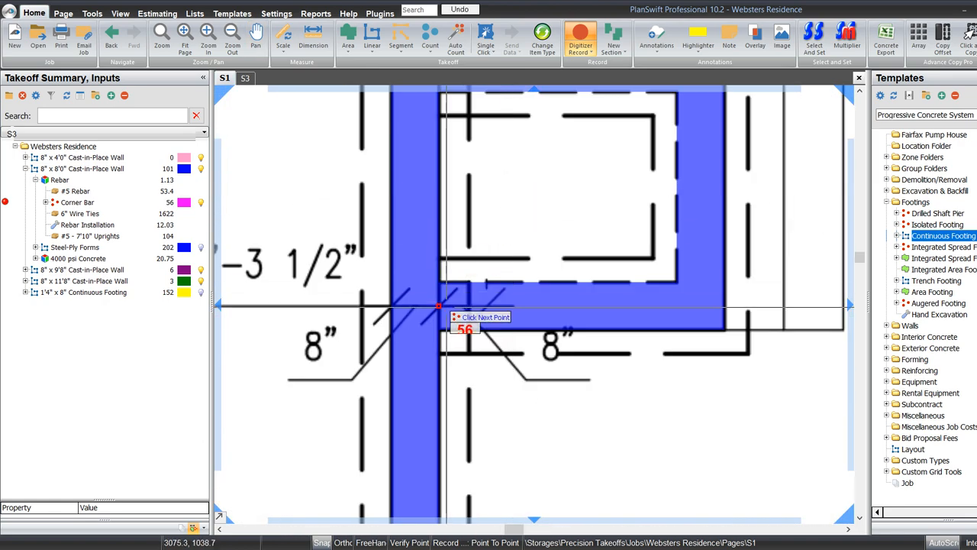
left_click(439, 306)
left_click(700, 305)
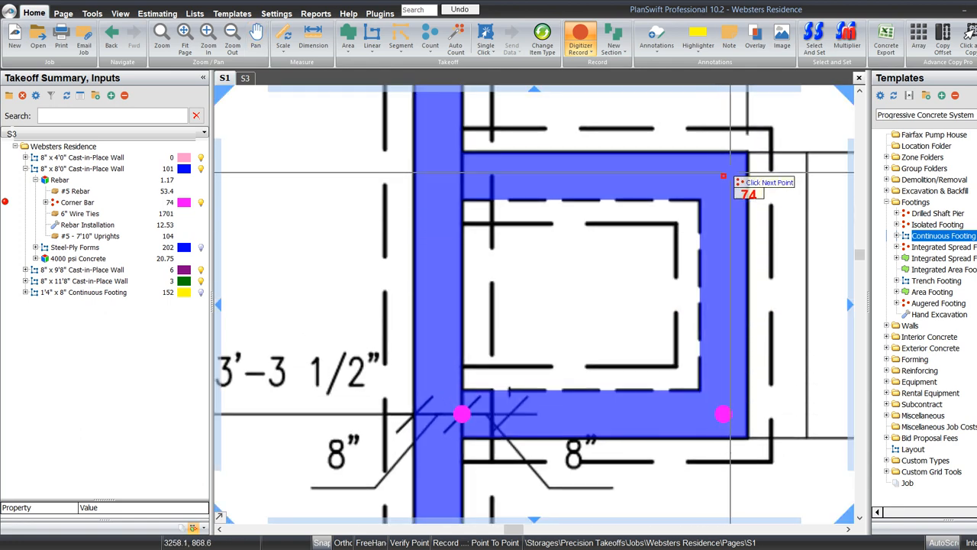
left_click(462, 169)
scroll(661, 221, "down", 3)
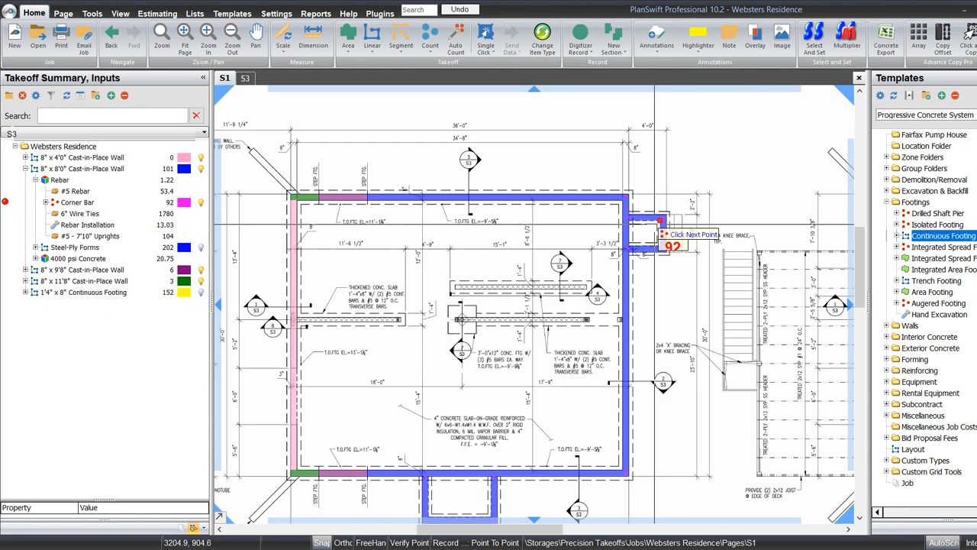
key("Escape")
left_click(35, 180)
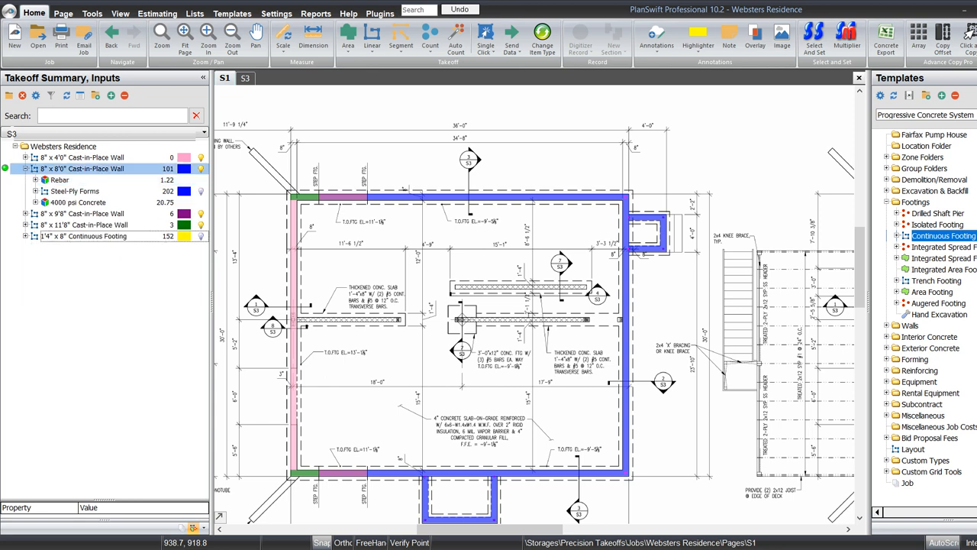
left_click(25, 169)
Step: Start recording Corner Bar under the 8" x 4'0" Cast-in-Place Wall rebar and place a point at the wall's lower end
left_click(25, 157)
left_click(35, 168)
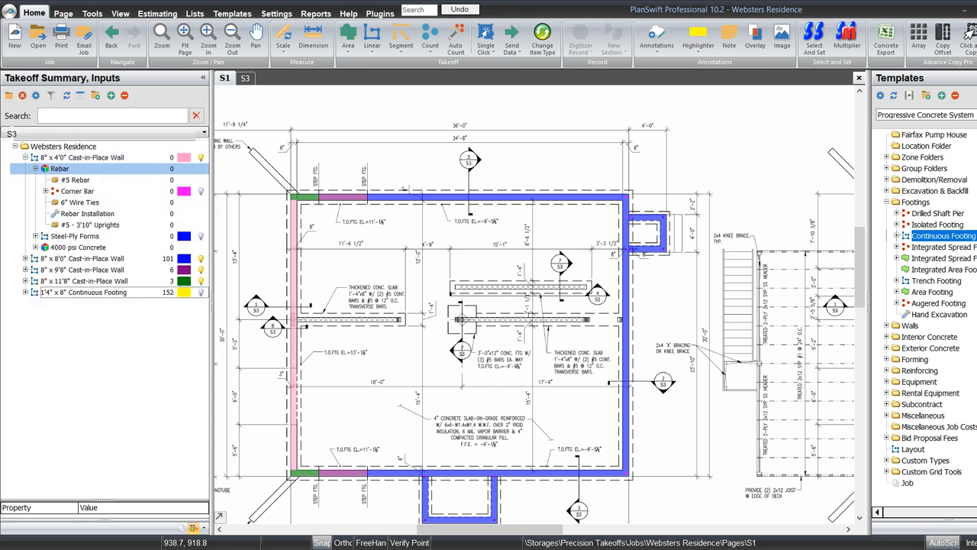
left_click(76, 191)
left_click(5, 191)
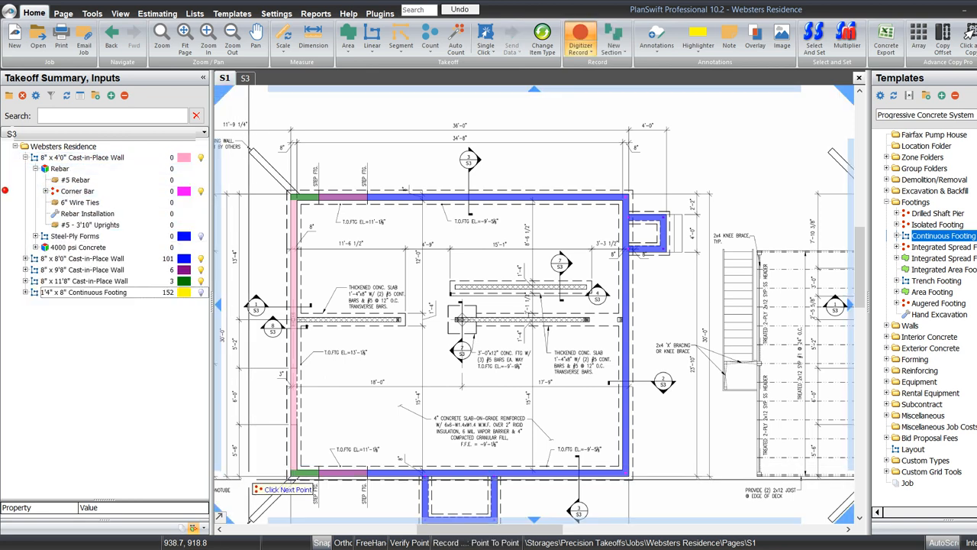
scroll(291, 501, "up", 4)
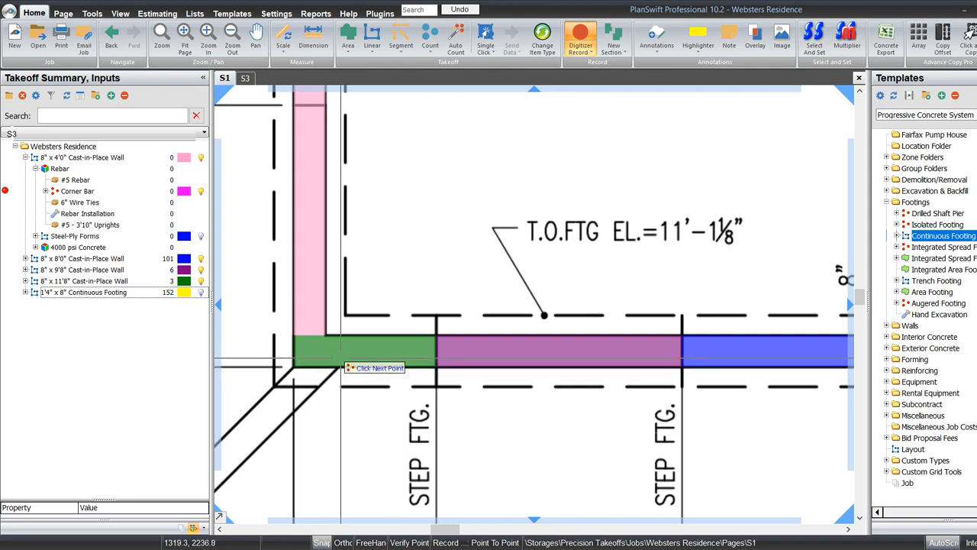
scroll(287, 344, "up", 2)
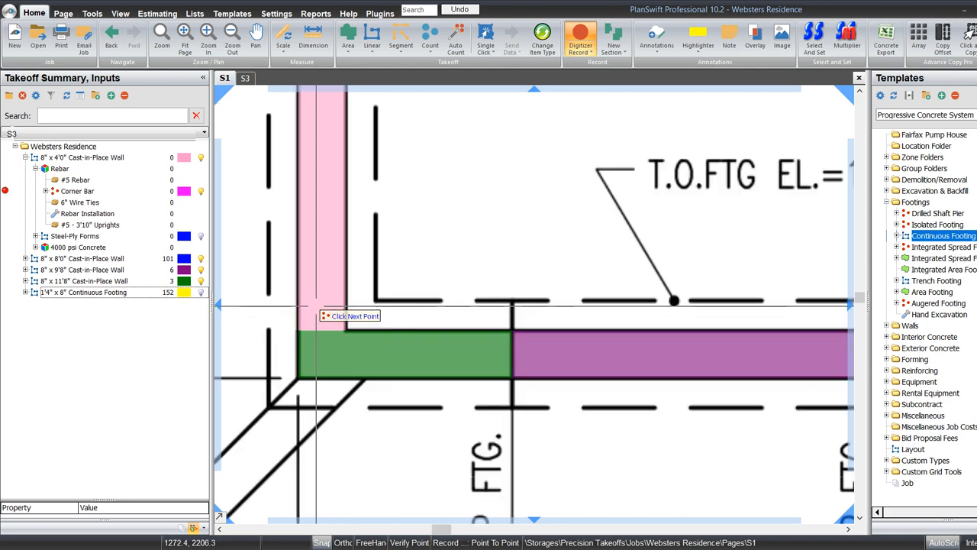
left_click(320, 330)
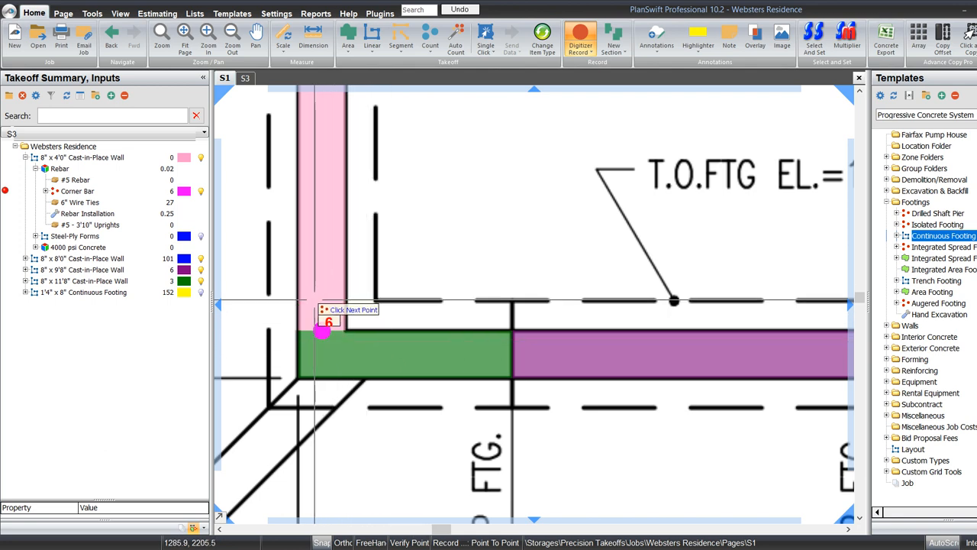
Step: Place a corner bar at the upper end of the 8" x 4'0" wall, finish the count and collapse its takeoff
scroll(321, 281, "down", 4)
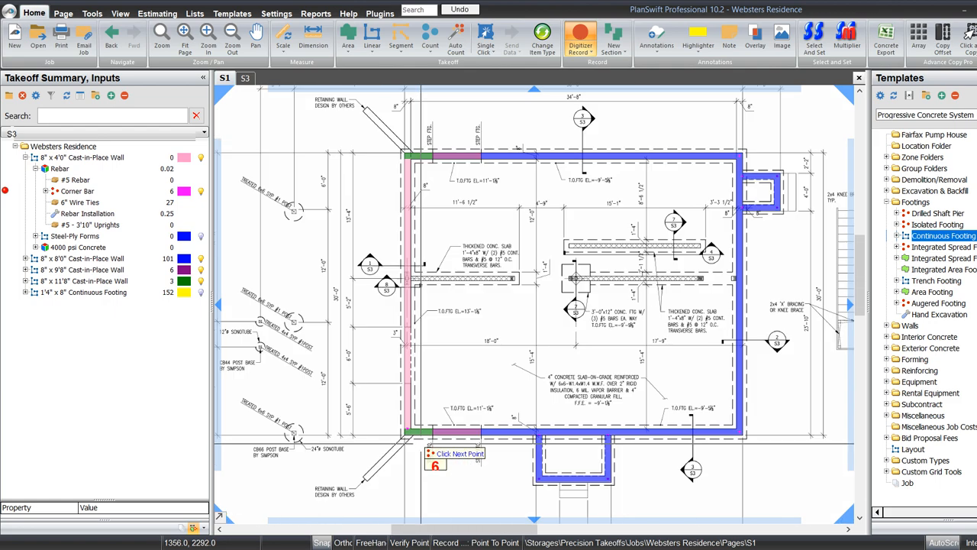
scroll(366, 272, "up", 5)
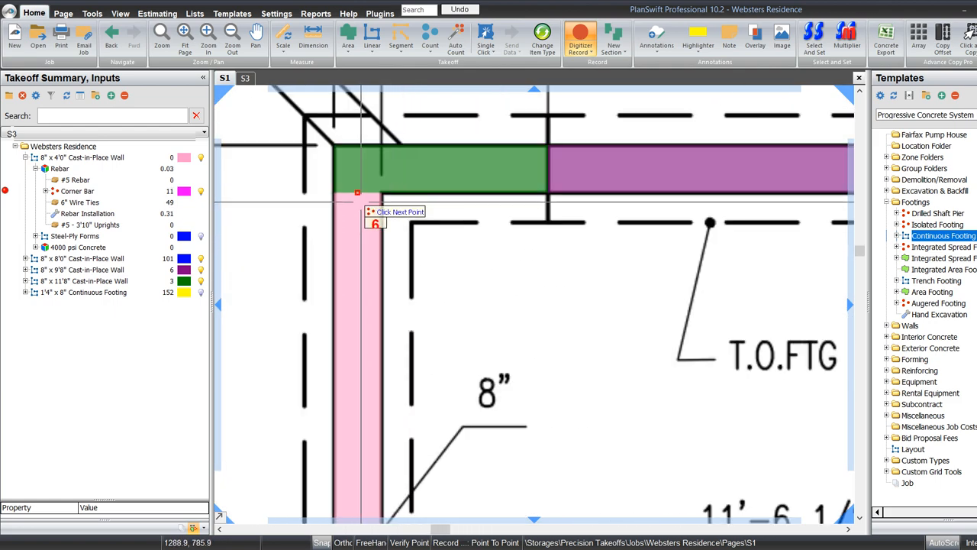
left_click(357, 193)
key("Escape")
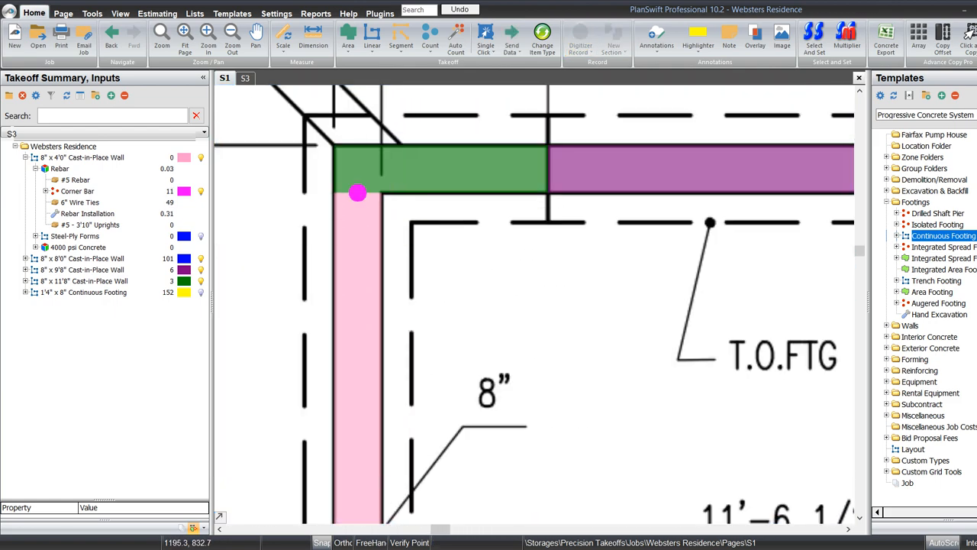
left_click(59, 168)
key("Left")
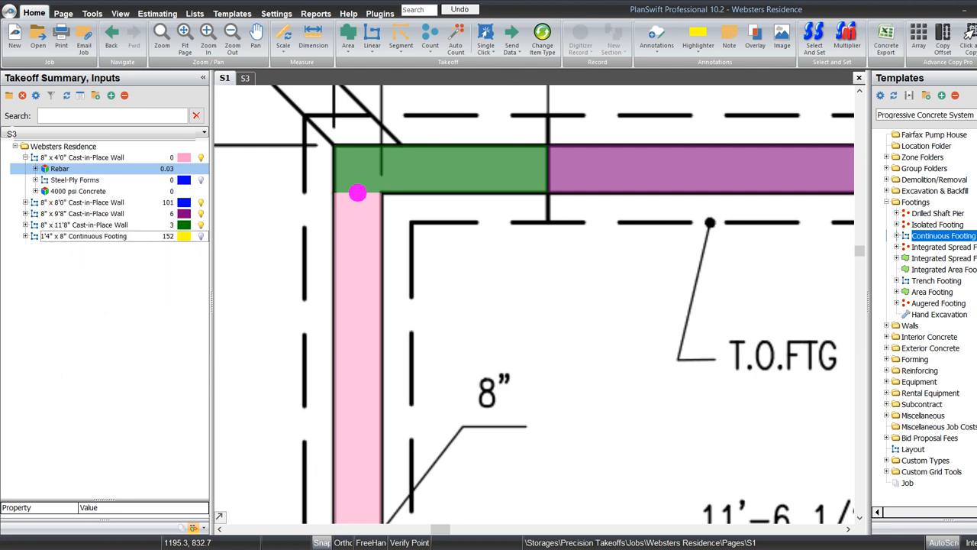
key("Left")
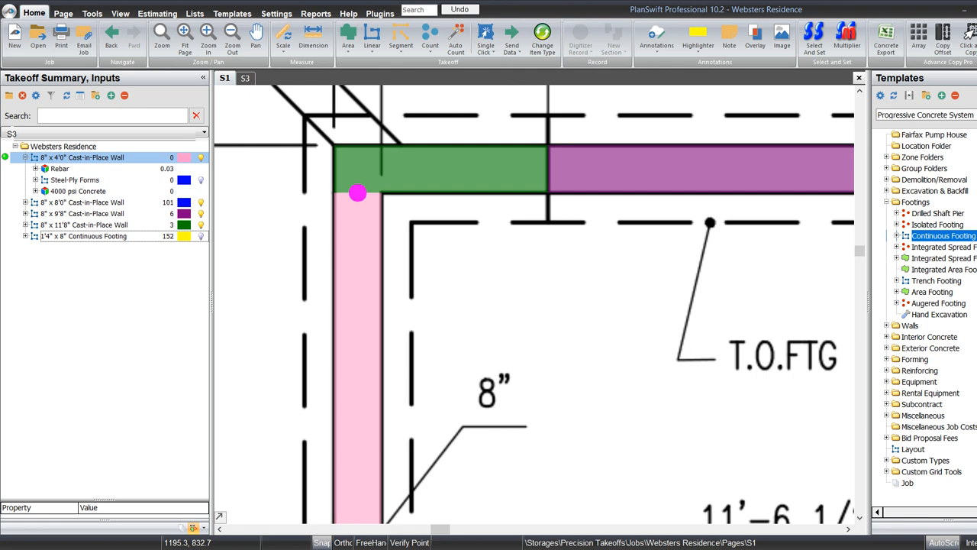
key("Left")
Step: Show the 1'4" x 8" Continuous Footing takeoff on the plan again and clear the selection
left_click(99, 158)
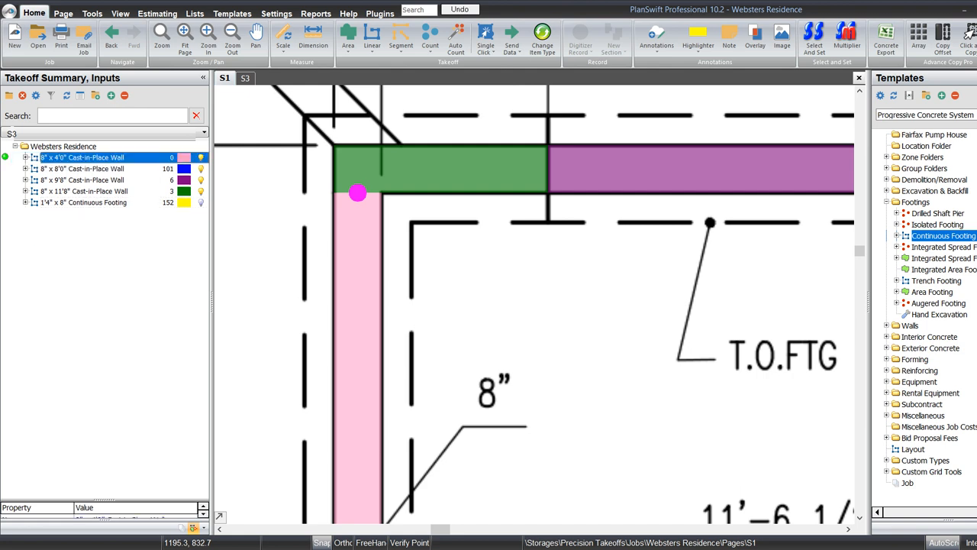
left_click(100, 168)
left_click(200, 203)
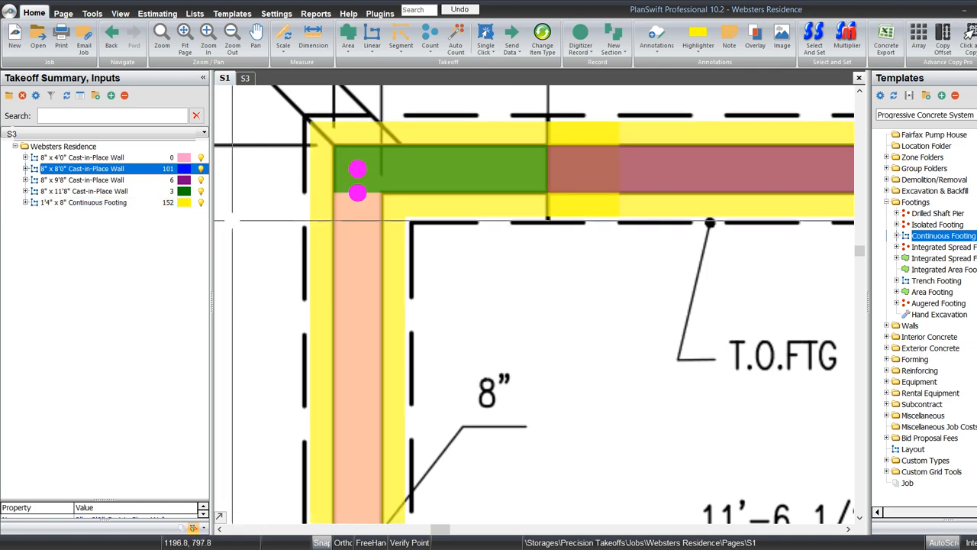
left_click(268, 244)
Step: Examine the wall and interior footing sections on sheet S3 and the matching interior footing and thickened slab callouts on S1
scroll(338, 253, "down", 5)
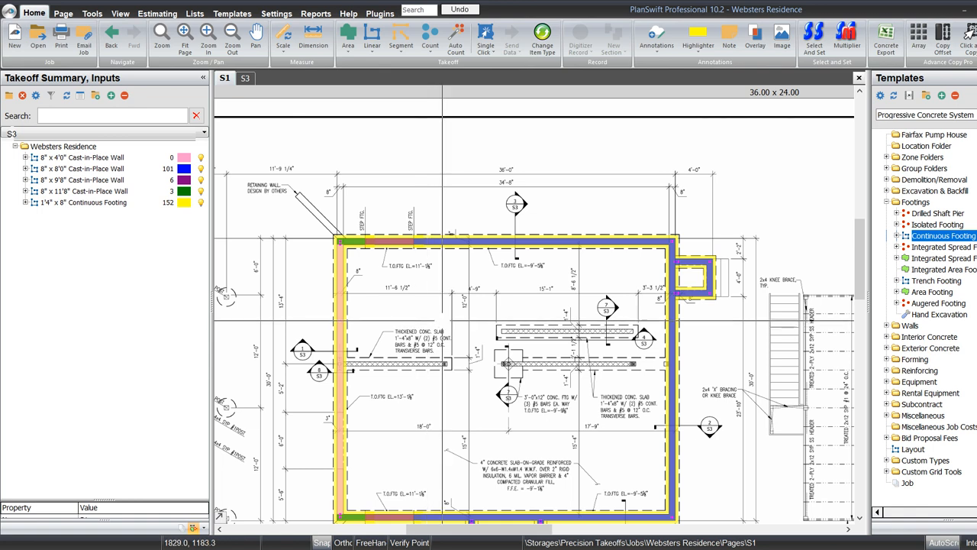
scroll(602, 342, "up", 2)
left_click(245, 78)
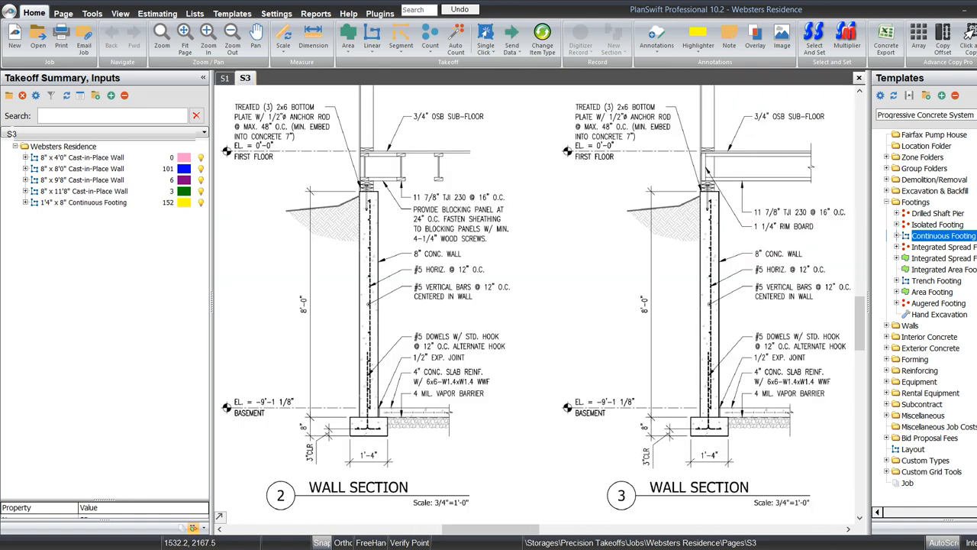
scroll(319, 253, "down", 2)
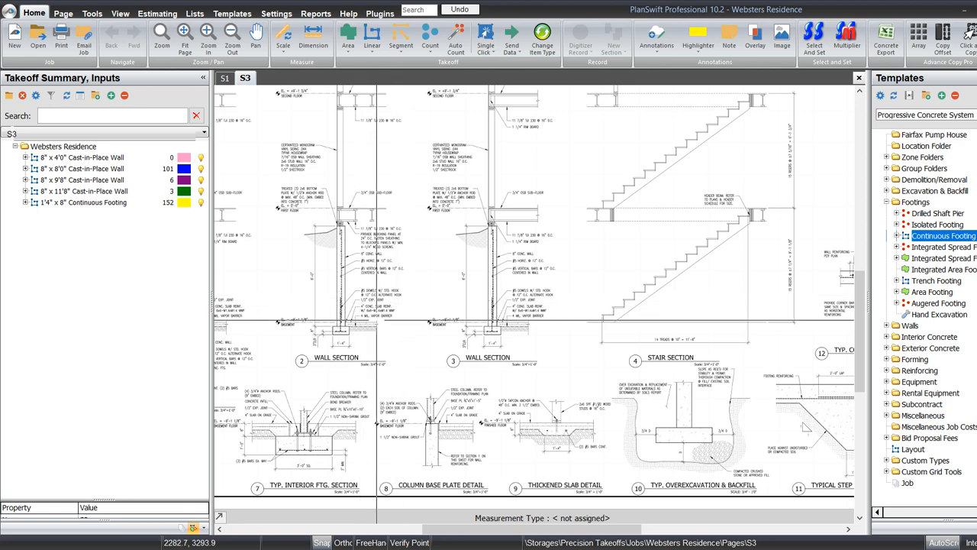
left_click_drag(421, 309, 577, 250)
scroll(416, 402, "up", 4)
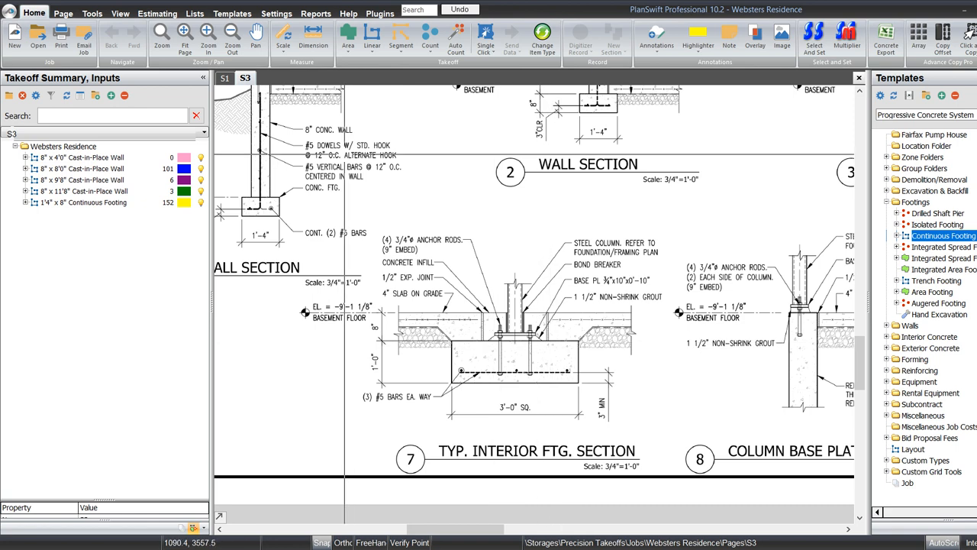
left_click(224, 78)
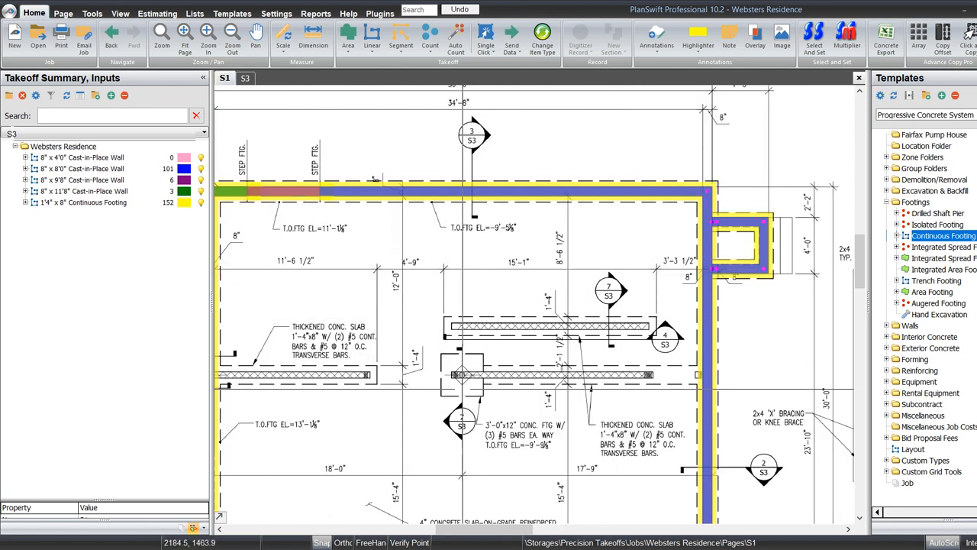
left_click_drag(587, 407, 640, 403)
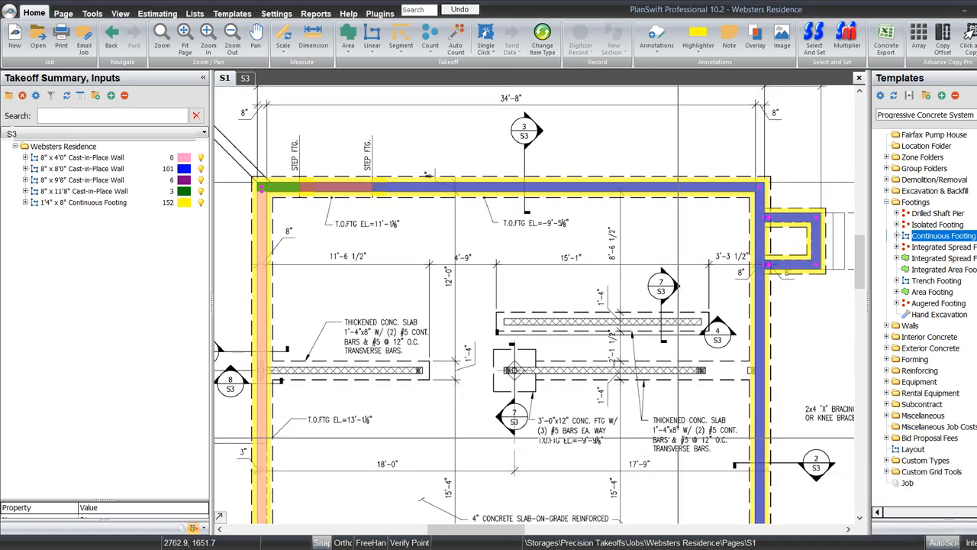
left_click_drag(678, 438, 633, 396)
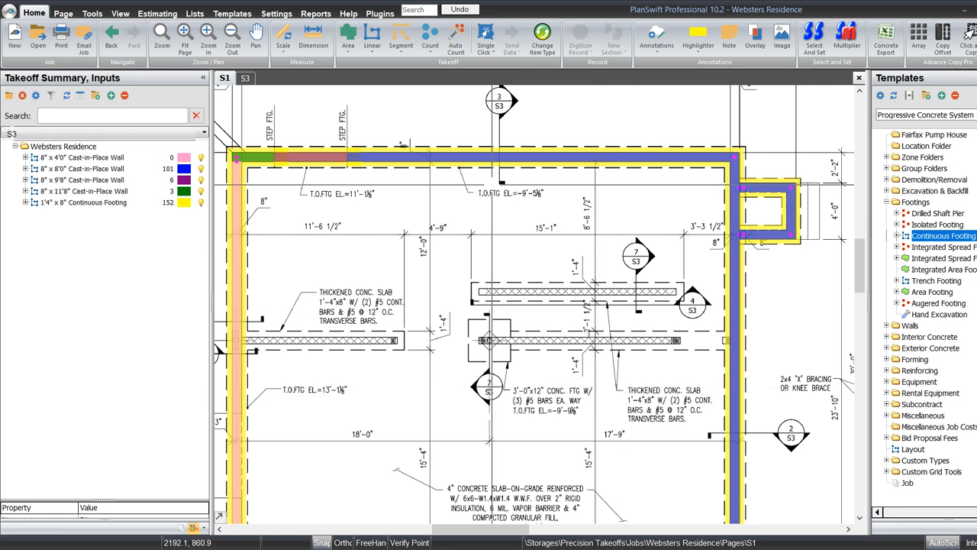
Step: Review the typical interior footing, column base plate and thickened slab details on S3, and return to the S1 plan
left_click(245, 78)
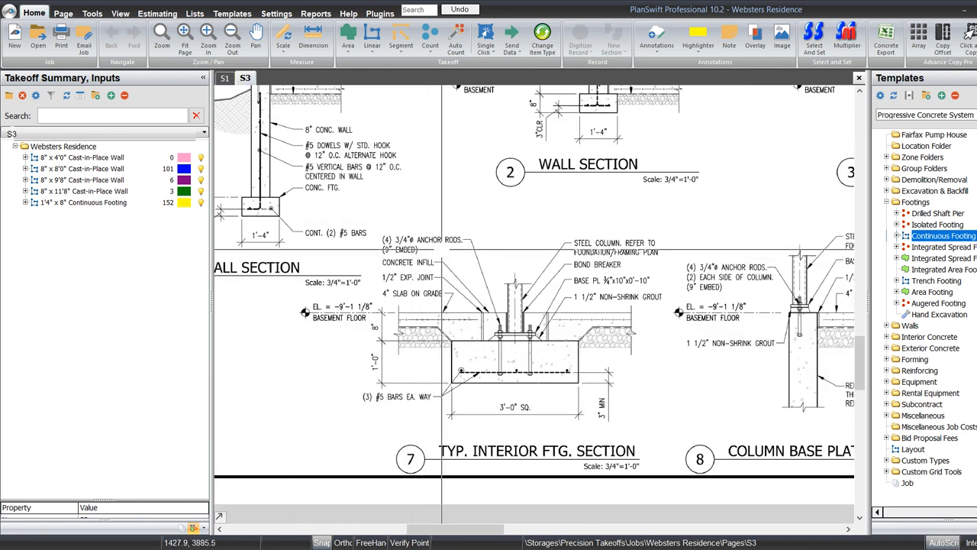
scroll(488, 290, "down", 2)
scroll(528, 347, "up", 1)
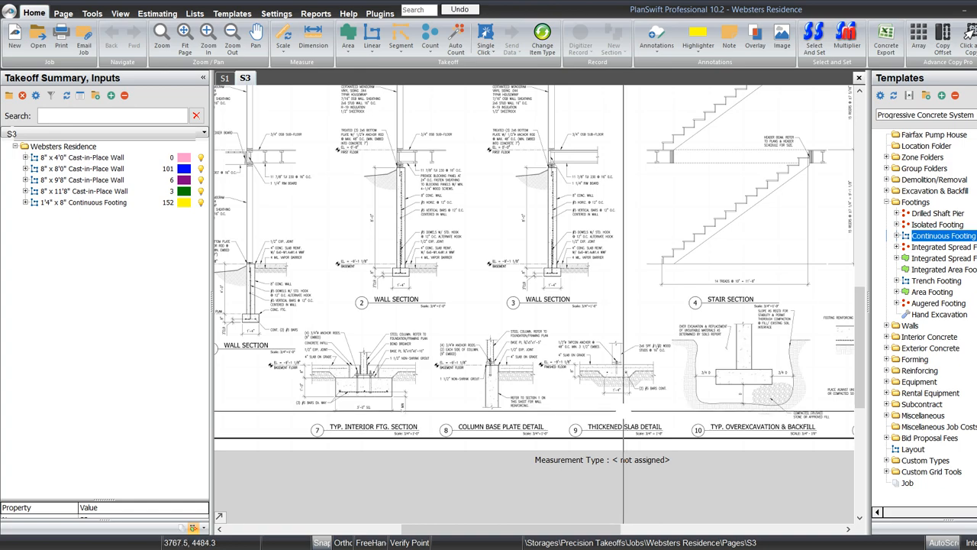
scroll(624, 412, "up", 1)
left_click_drag(475, 370, 625, 378)
left_click(225, 78)
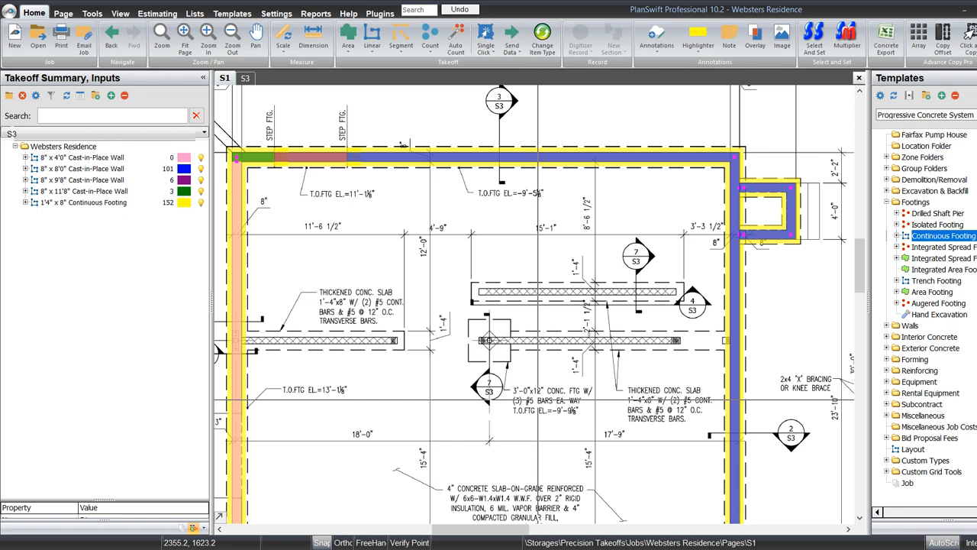
Step: Add an Isolated Footing takeoff to Websters Residence with a length of 3 FT and Column Footing as its takeoff item
left_click_drag(938, 224, 64, 146)
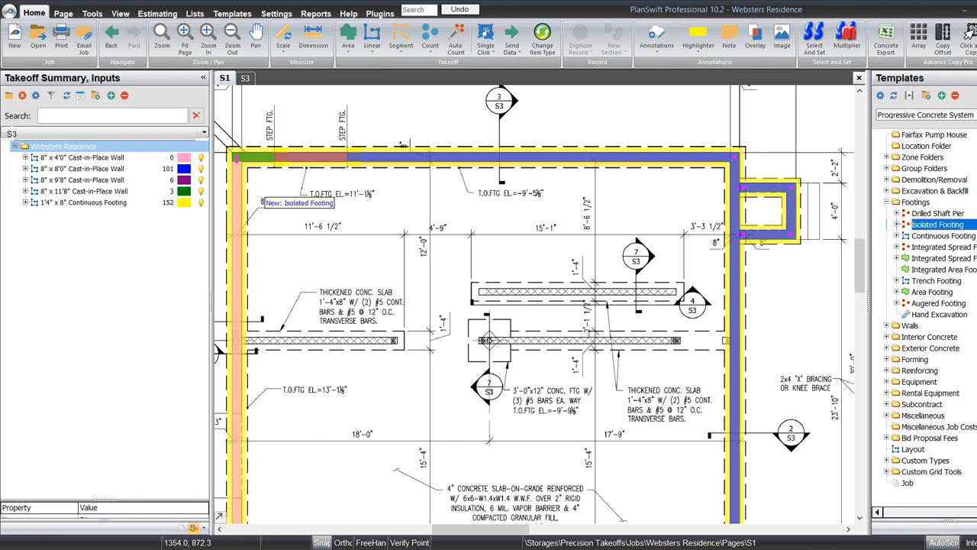
left_click_drag(262, 200, 261, 201)
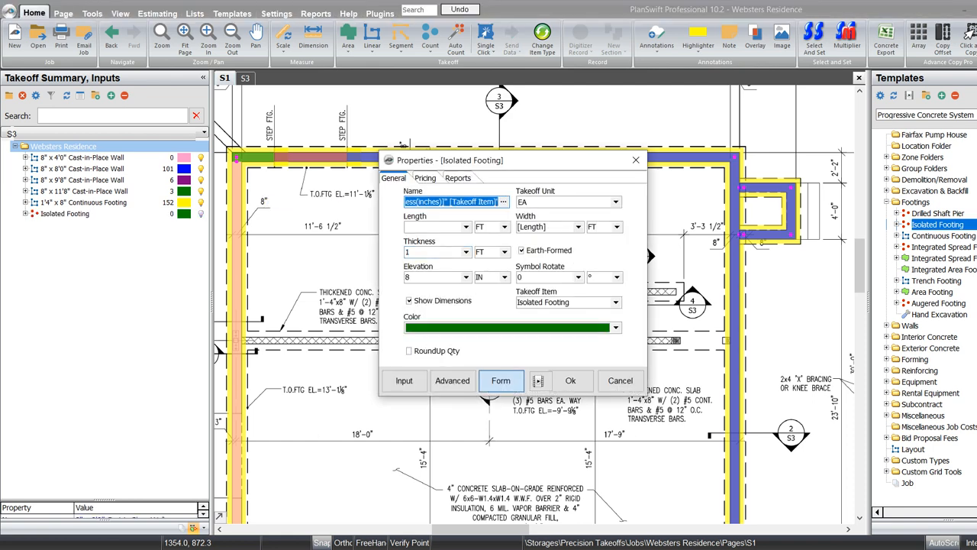
type("3")
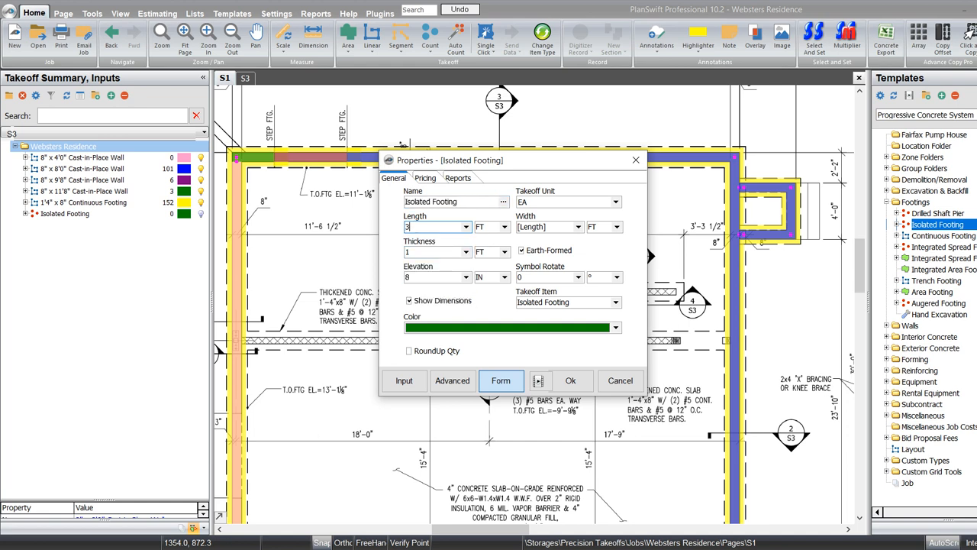
left_click(616, 302)
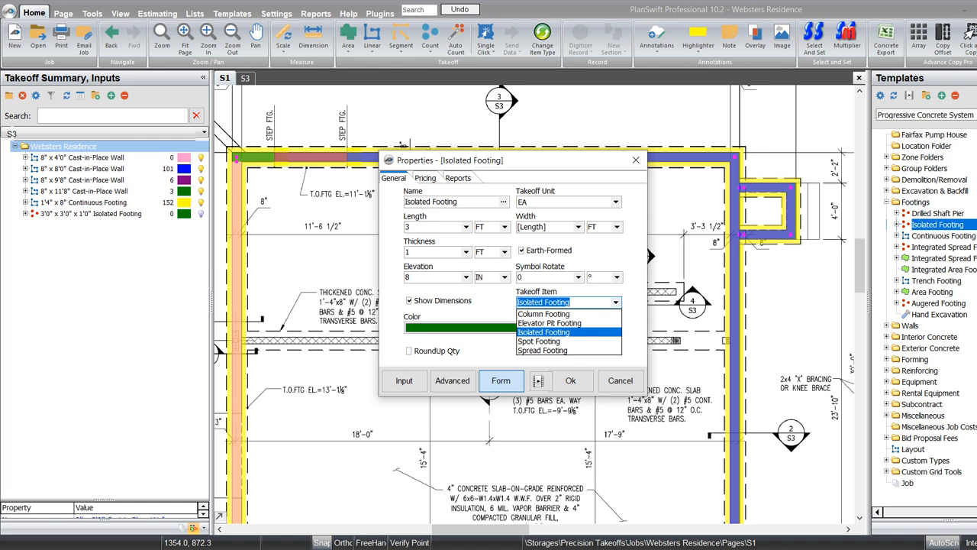
left_click(544, 314)
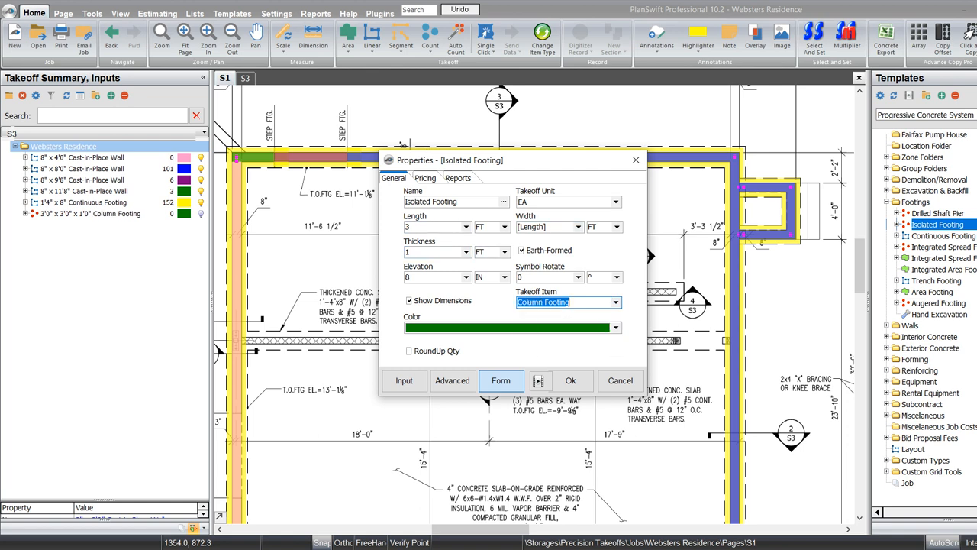
left_click(570, 380)
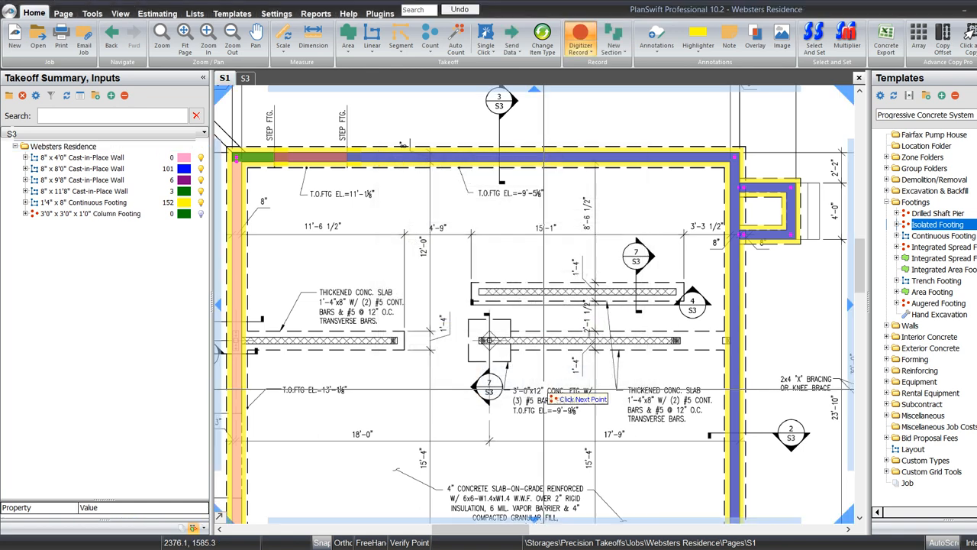
Step: Place one column footing at the lower-right outside corner of the 8" x 8'0" basement wall and finish the count
left_click_drag(543, 389, 530, 377)
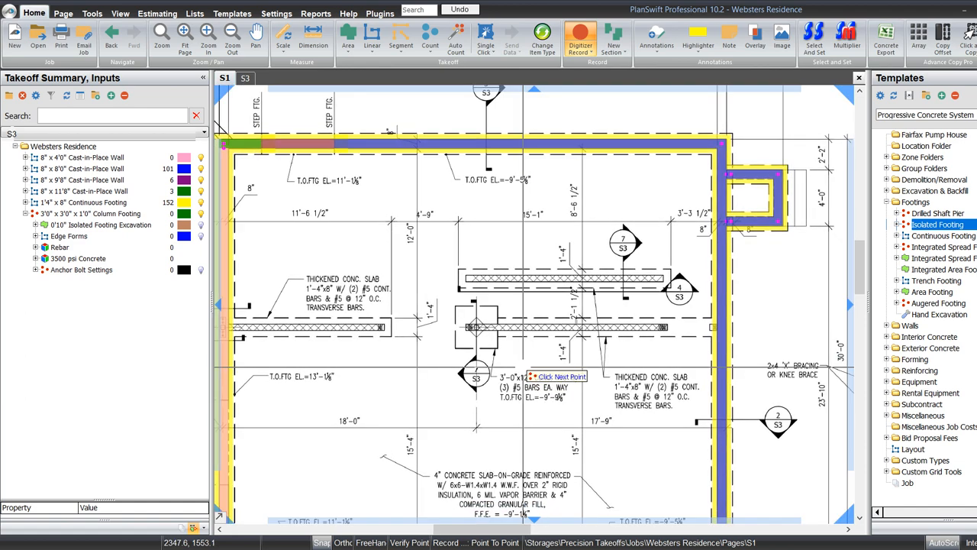
left_click_drag(532, 377, 525, 312)
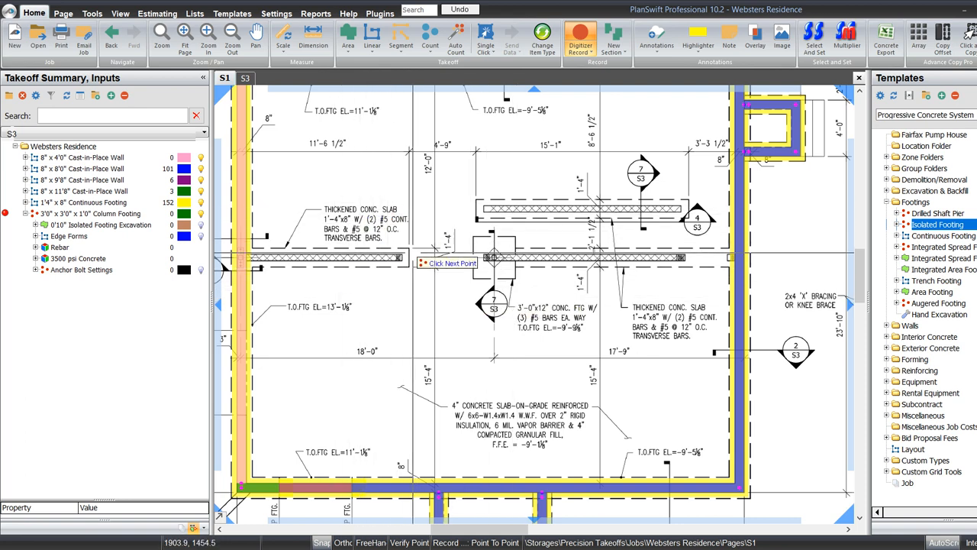
scroll(257, 258, "up", 3)
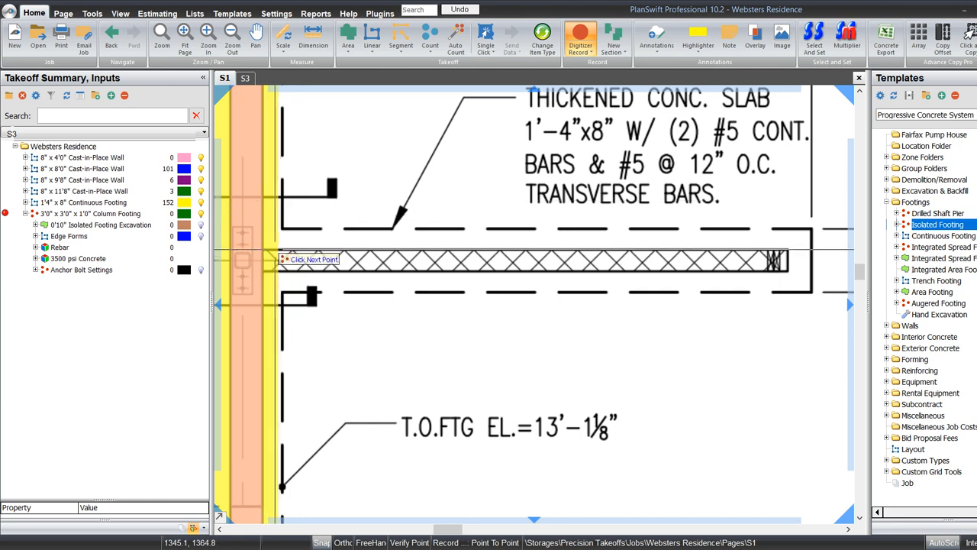
scroll(301, 281, "down", 3)
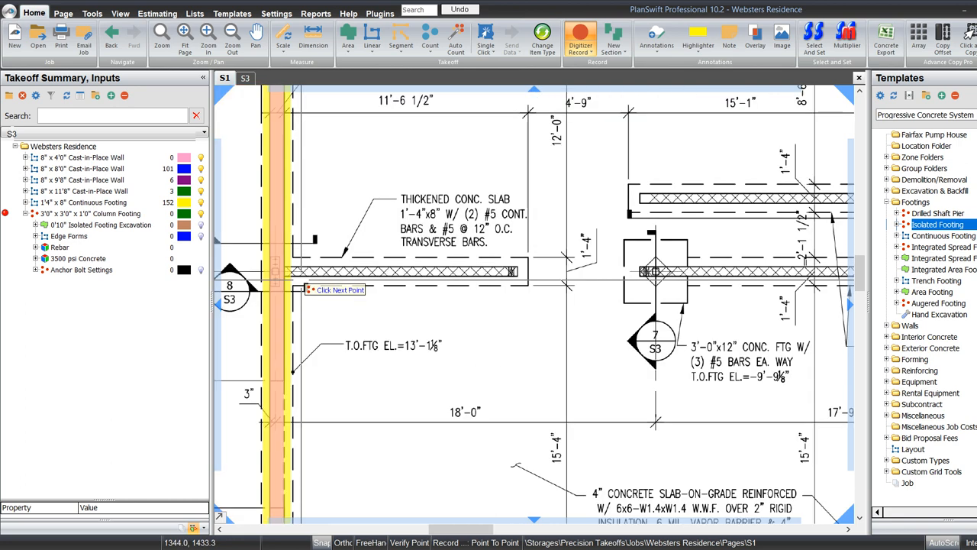
scroll(307, 288, "down", 2)
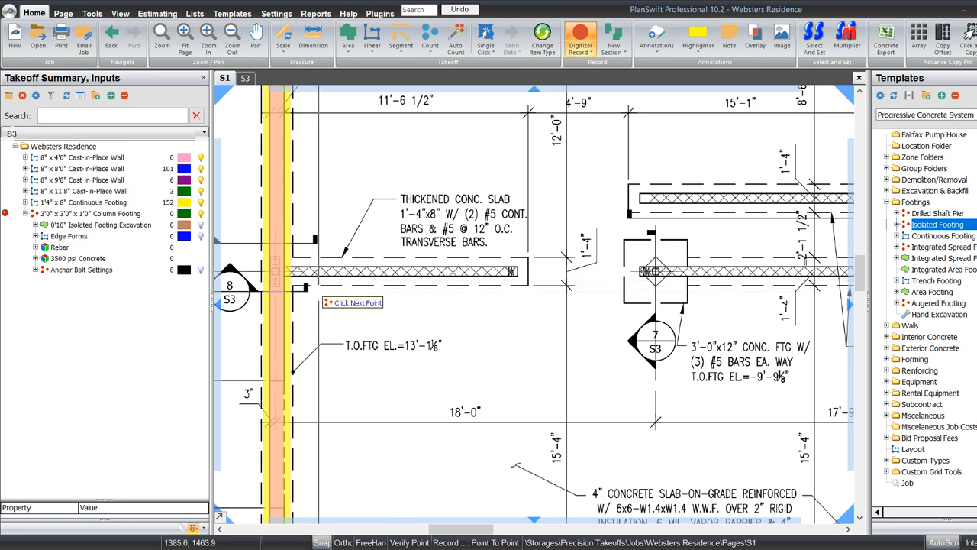
left_click_drag(307, 288, 259, 247)
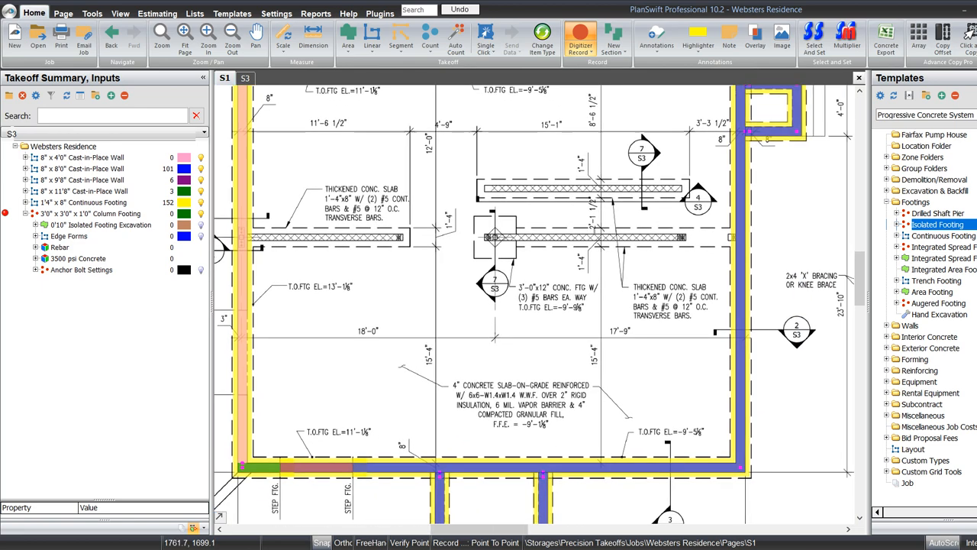
scroll(749, 476, "up", 4)
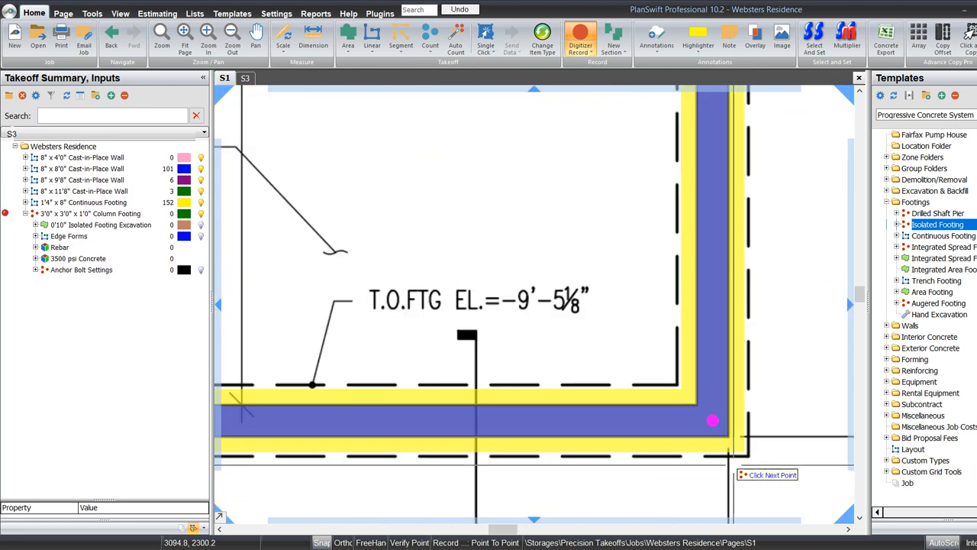
left_click(749, 475)
scroll(749, 476, "down", 4)
right_click(728, 443)
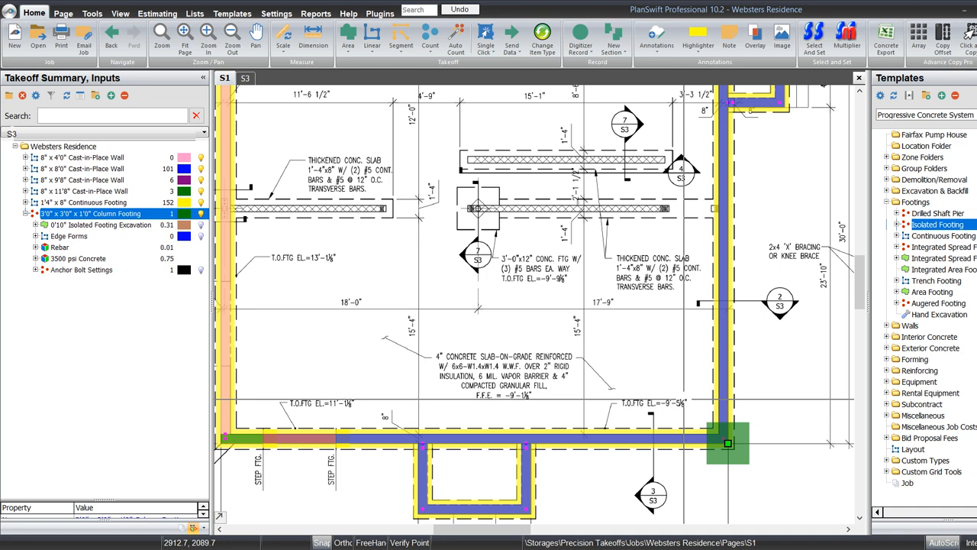
Step: Move the column footing point 16'8" up and 17'9" left onto the interior footing drawn on the plan
type("16")
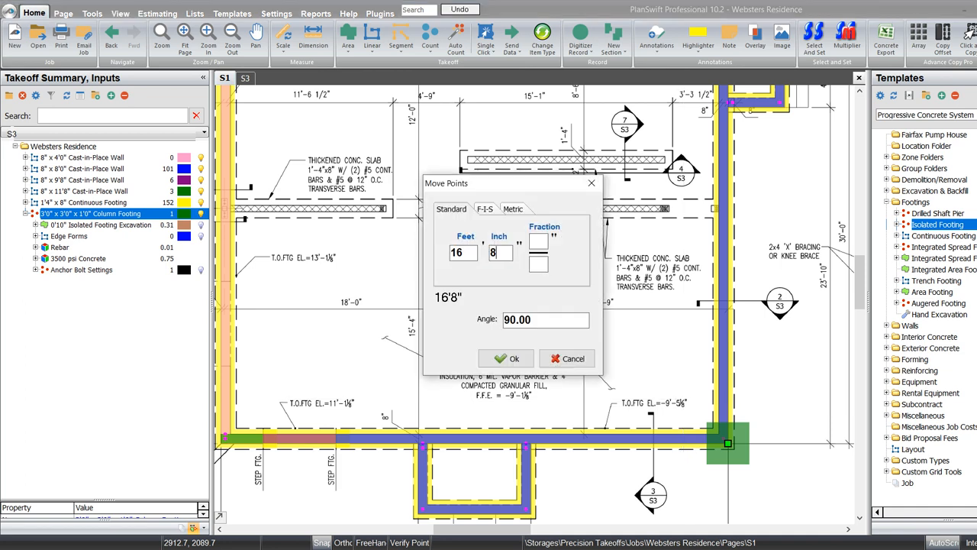
key("Return")
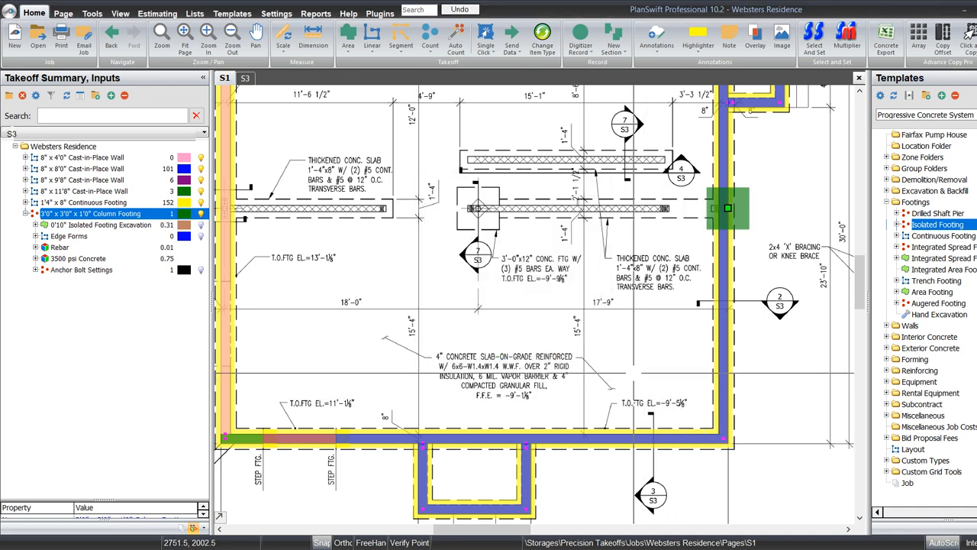
key("Left")
type("17")
key("Tab")
type("9")
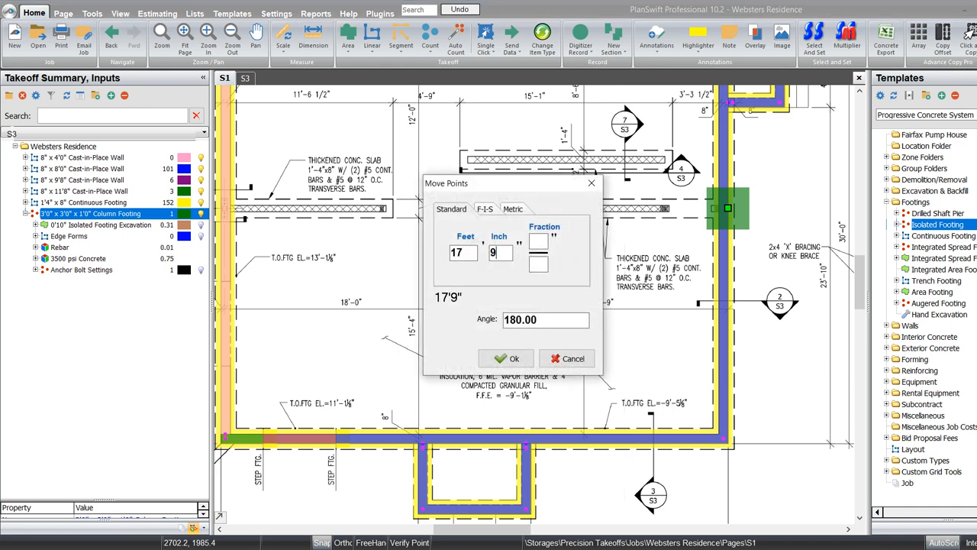
key("Return")
left_click_drag(550, 287, 563, 319)
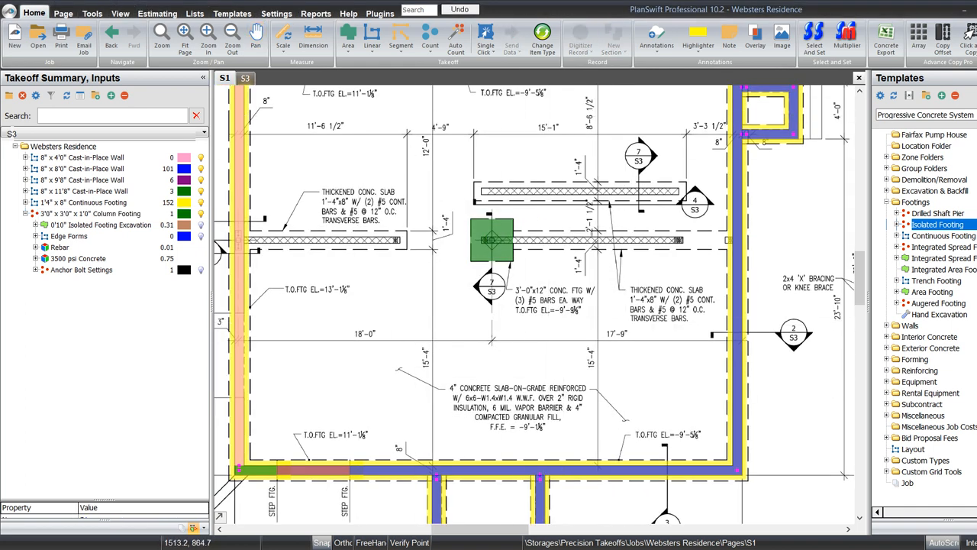
Step: Compare the anchor rods, reinforcing and size in S3's Typ. Interior Ftg. Section with the column footing callout on S1
left_click(245, 77)
scroll(359, 370, "up", 3)
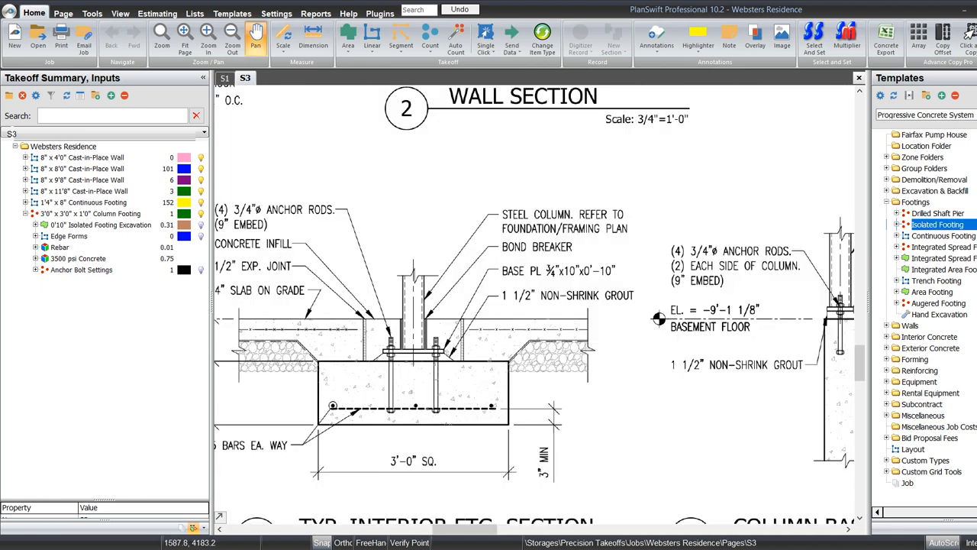
left_click_drag(359, 331, 461, 325)
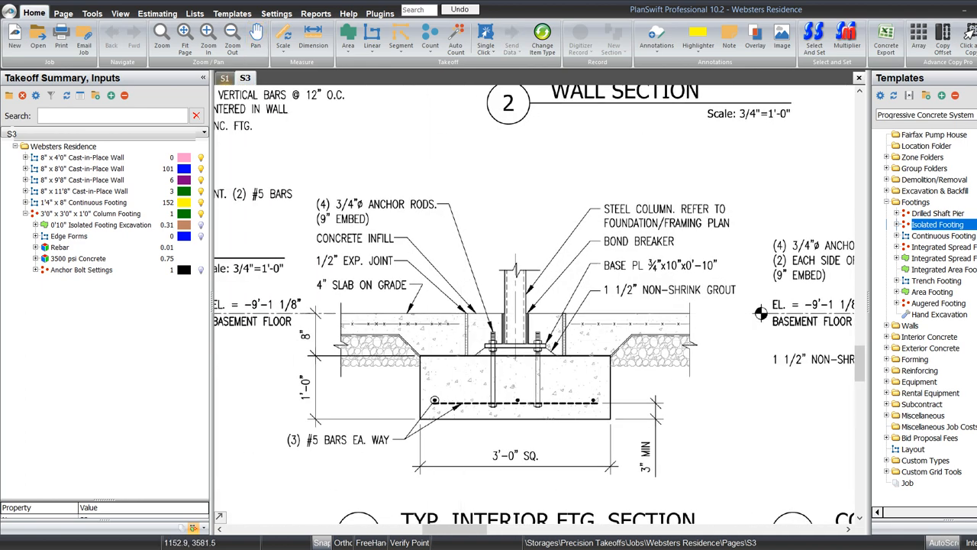
left_click(224, 78)
scroll(522, 228, "up", 1)
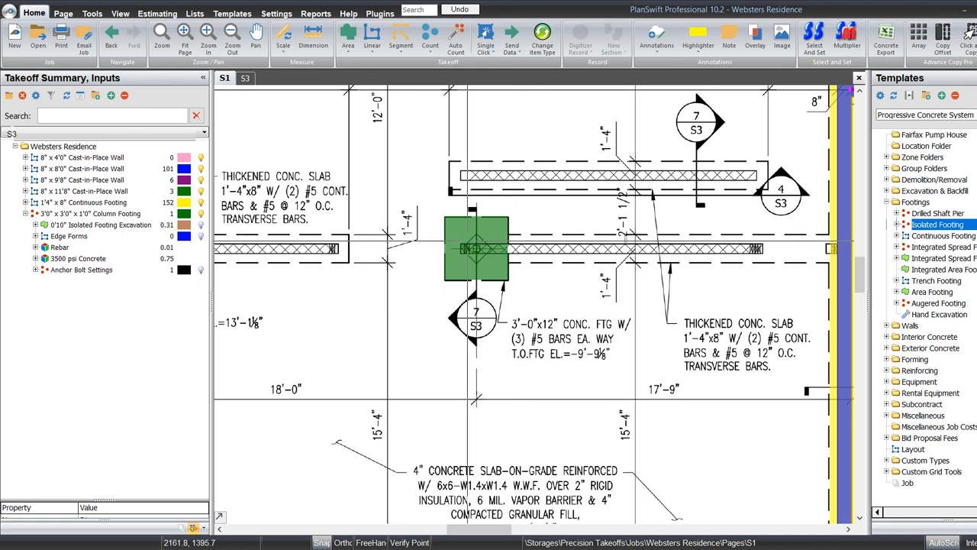
left_click(245, 77)
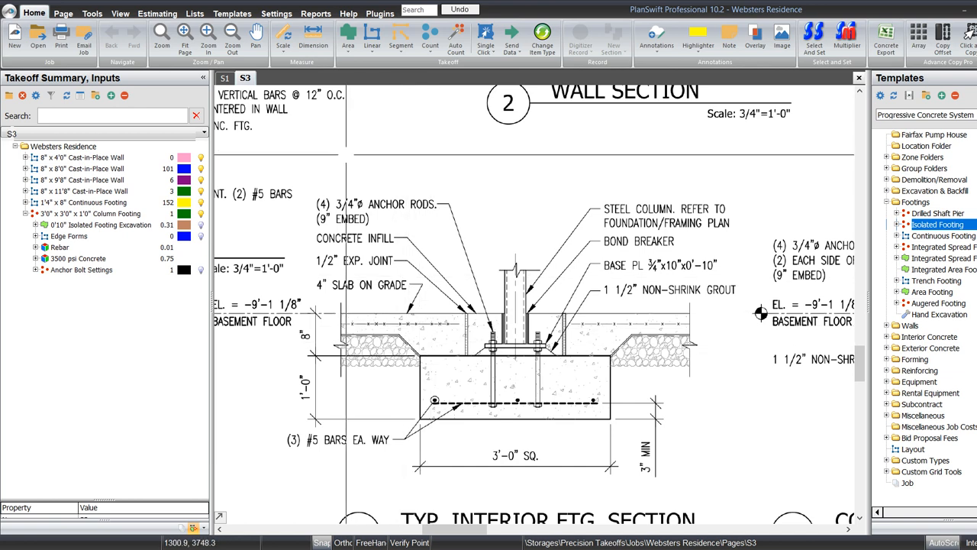
left_click(225, 78)
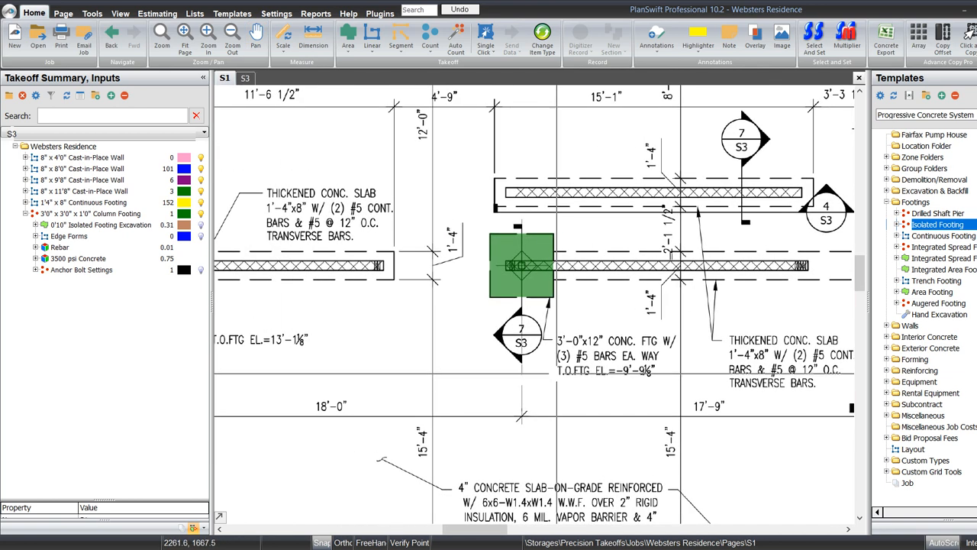
scroll(557, 374, "down", 2)
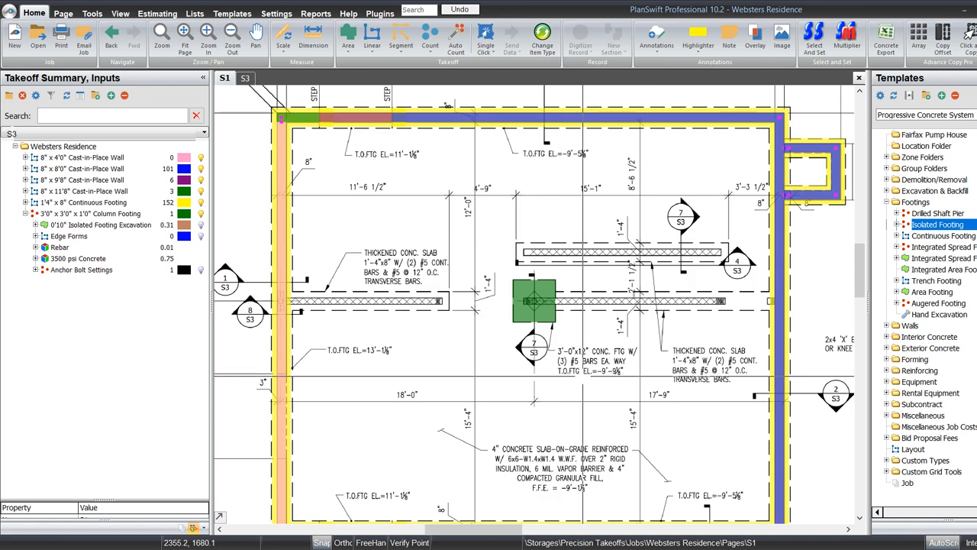
Step: Add a Count Rebar Takeoff named Footing Jump Bars to the continuous footing's Rebar, with quantity per point [..\# of Continuous Rebar]
left_click(91, 214)
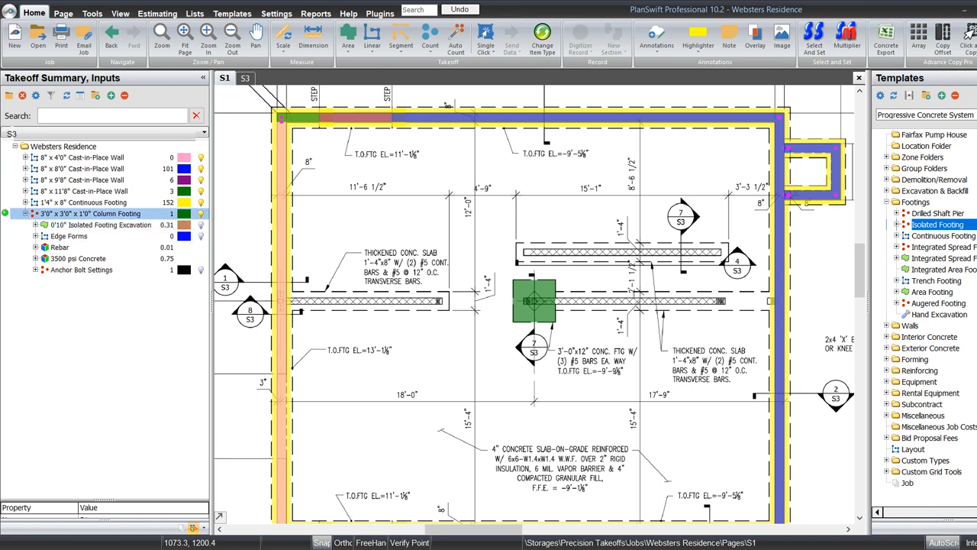
left_click(26, 214)
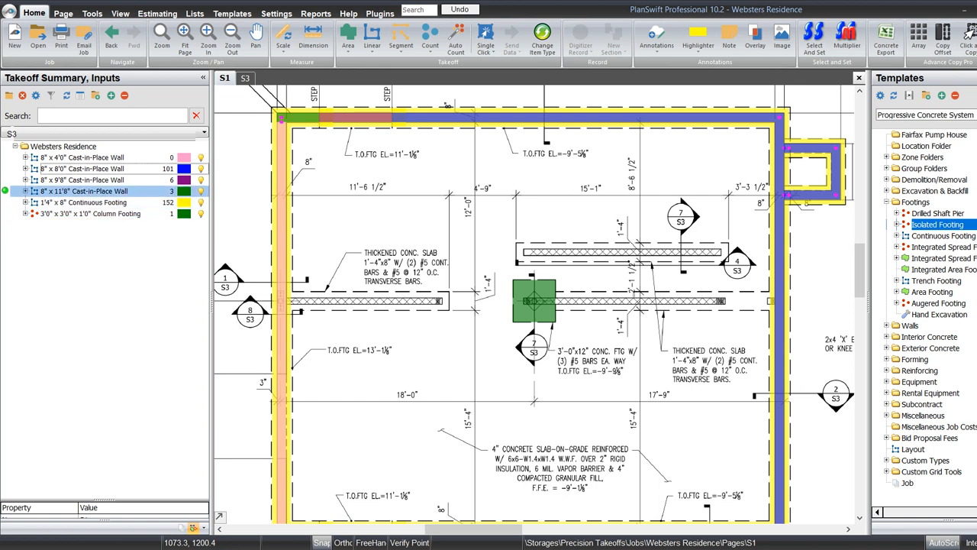
left_click(25, 203)
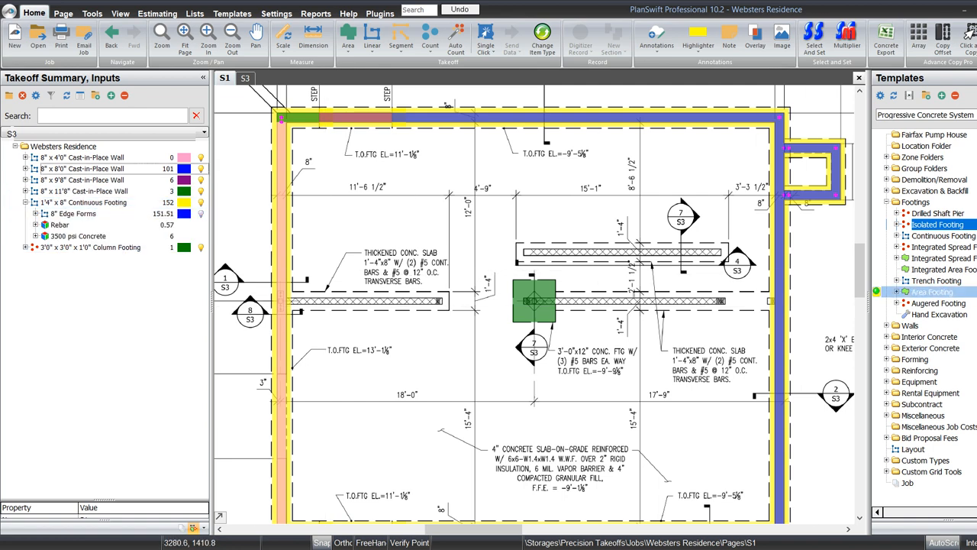
left_click(886, 370)
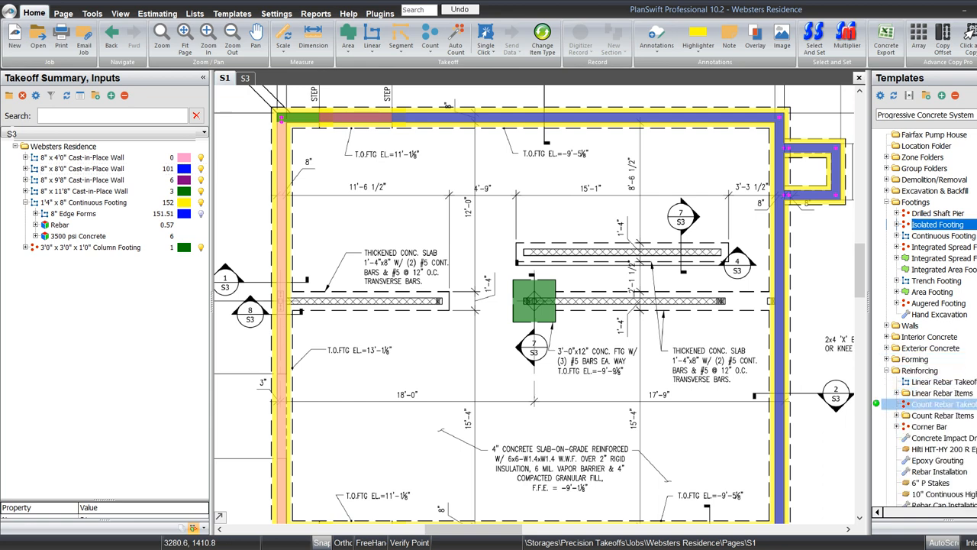
left_click_drag(924, 404, 60, 224)
left_click(504, 240)
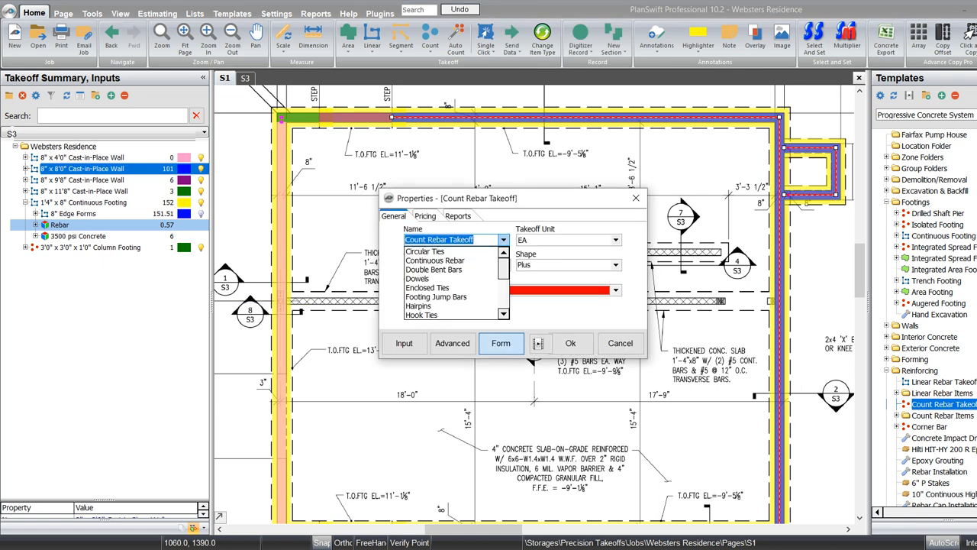
left_click(431, 298)
left_click(466, 265)
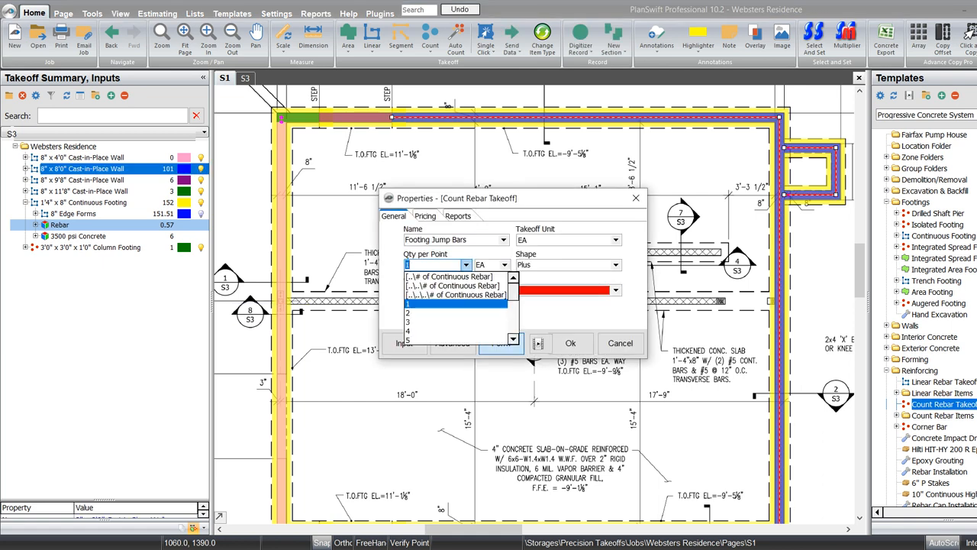
left_click(435, 276)
left_click(571, 342)
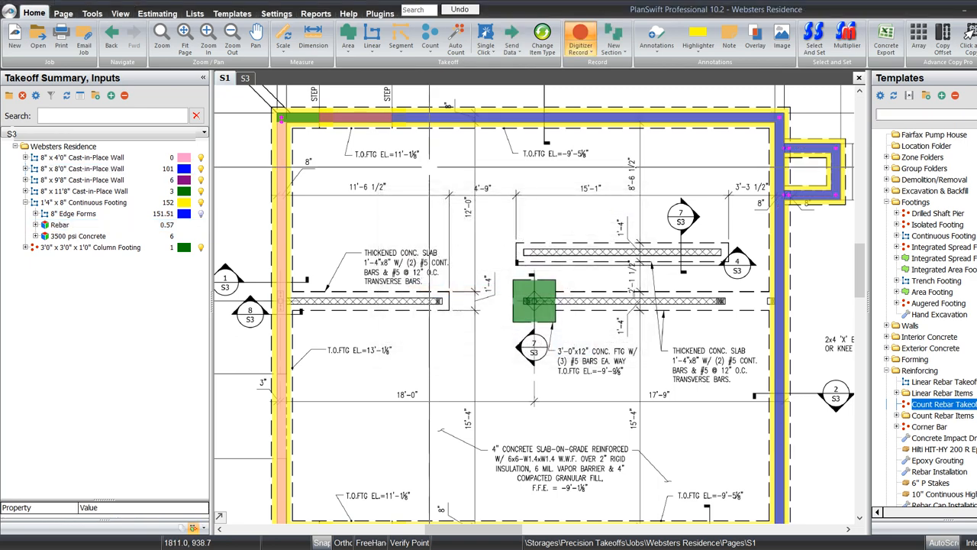
Step: Place a footing jump bar point at each of the four footing steps along the upper and lower basement walls, finishing the count
scroll(325, 124, "up", 5)
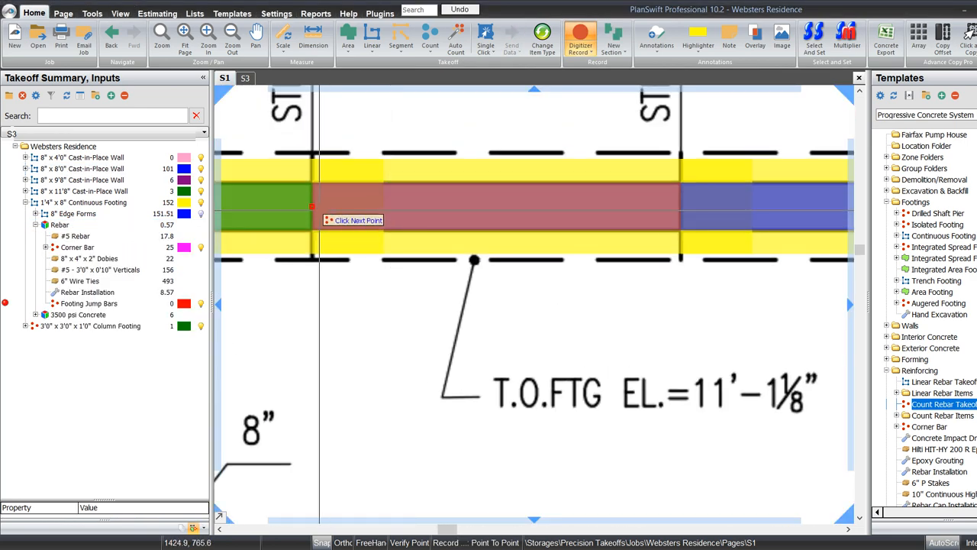
left_click(313, 207)
left_click(678, 207)
scroll(674, 210, "down", 3)
scroll(675, 210, "down", 2)
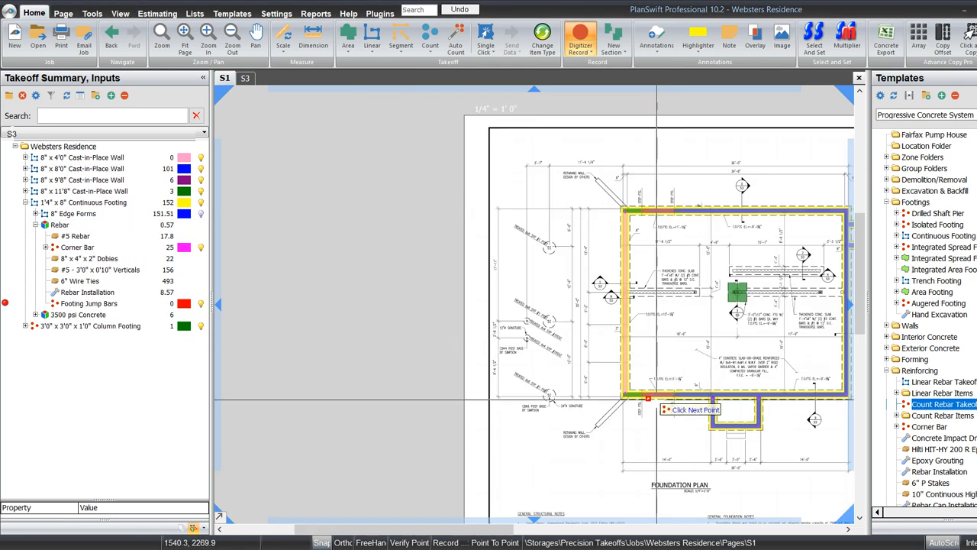
scroll(654, 464, "up", 5)
left_click(586, 370)
left_click(749, 369)
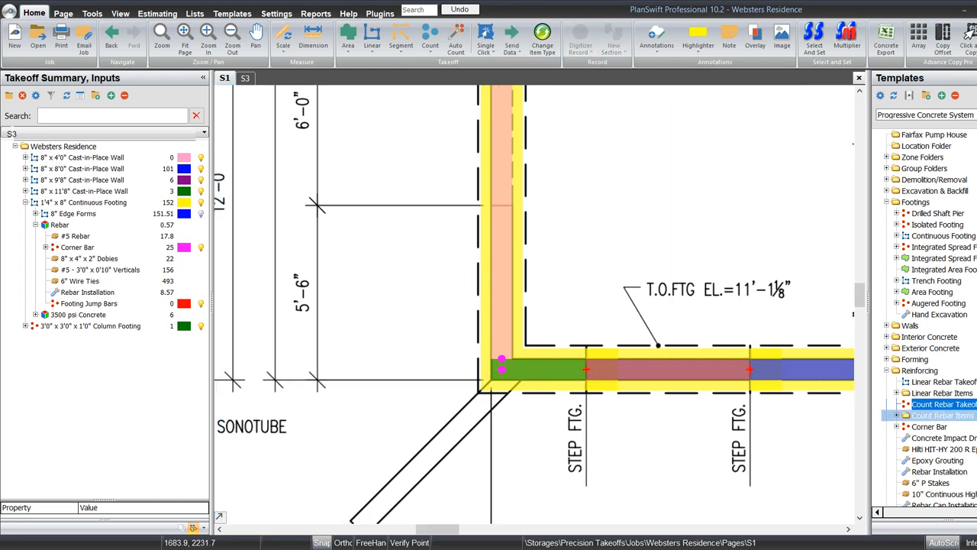
Step: Add the Footing Jump Bars count rebar item to the Footing Jump Bars takeoff with a Leg 2 length of 2 FT
left_click(896, 415)
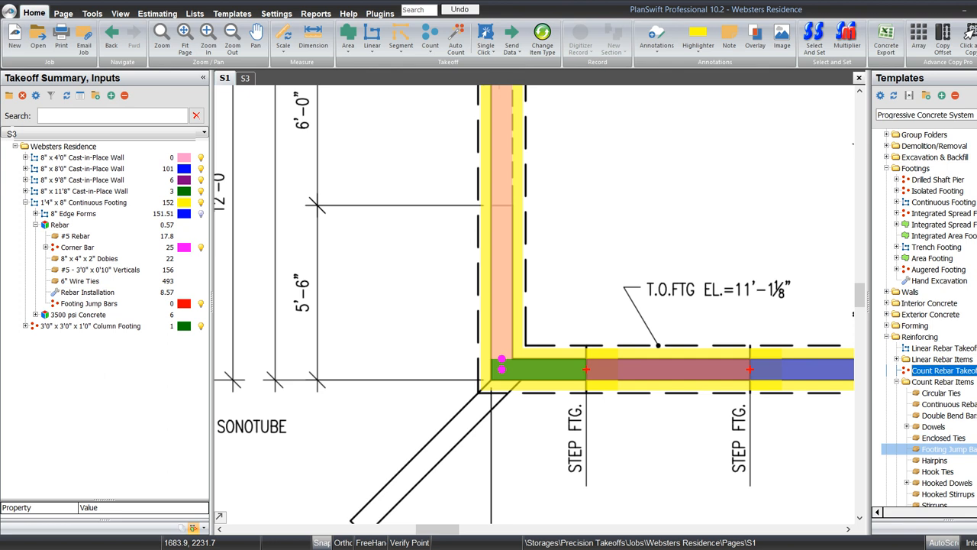
left_click(946, 449)
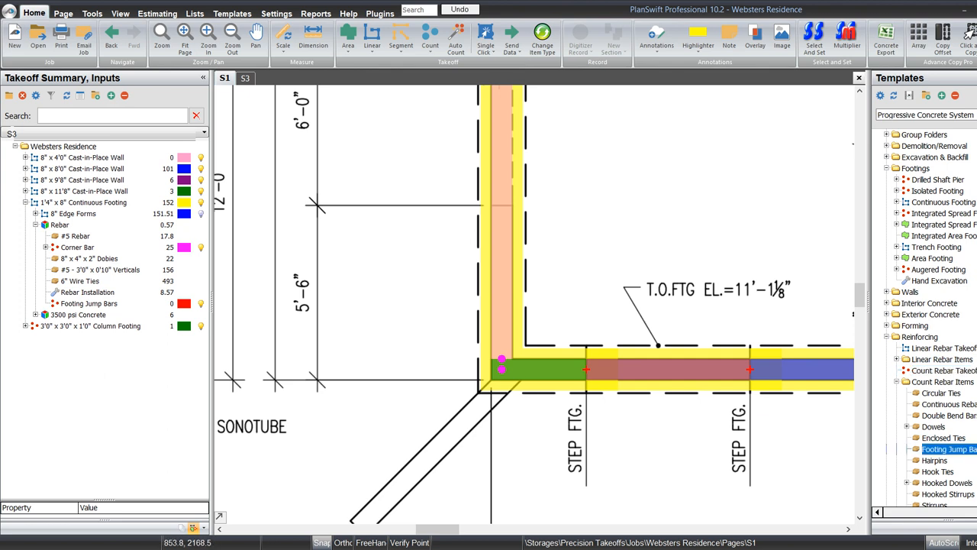
left_click(88, 303)
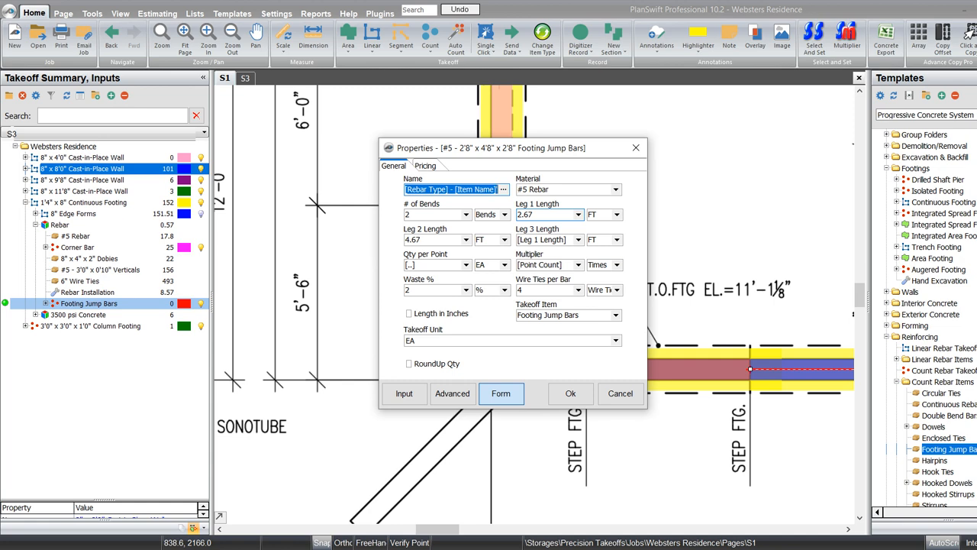
key("Tab")
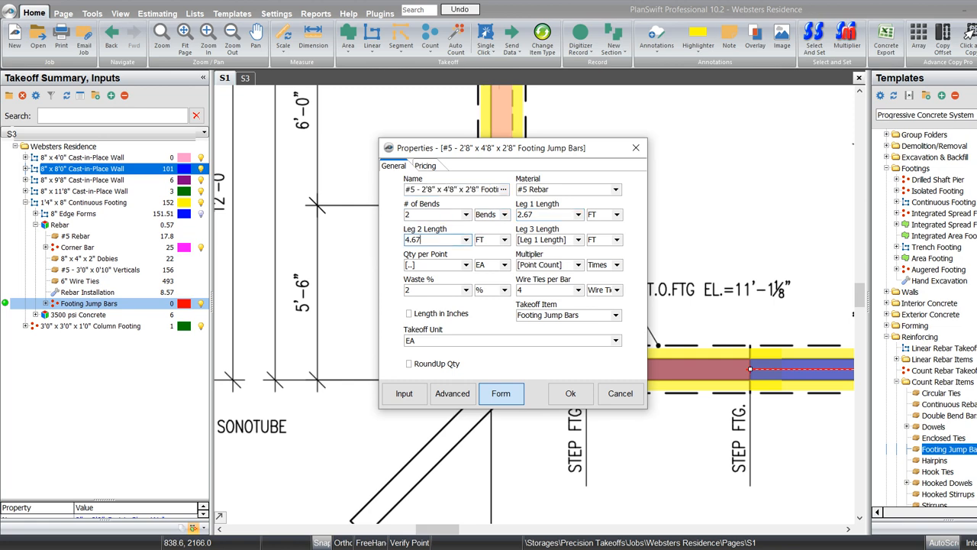
type("2")
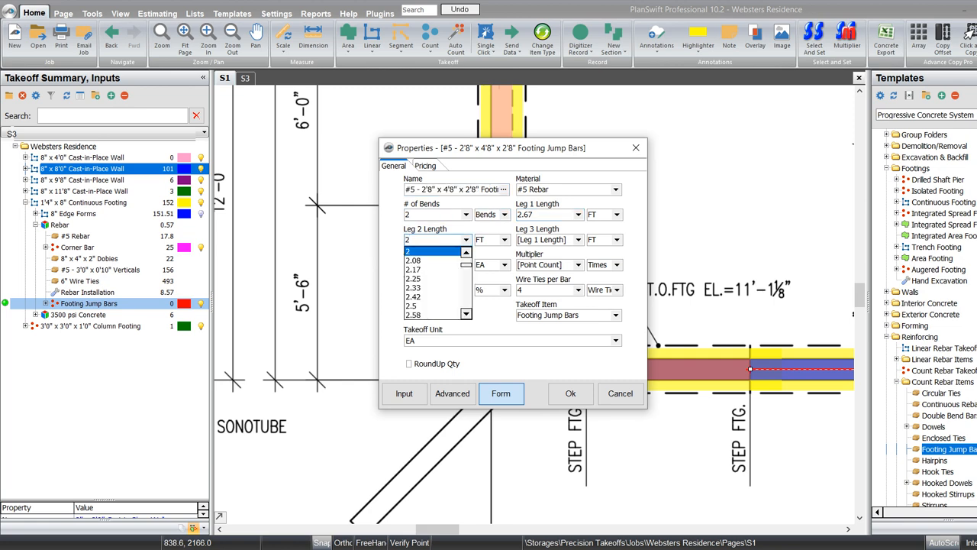
key("Escape")
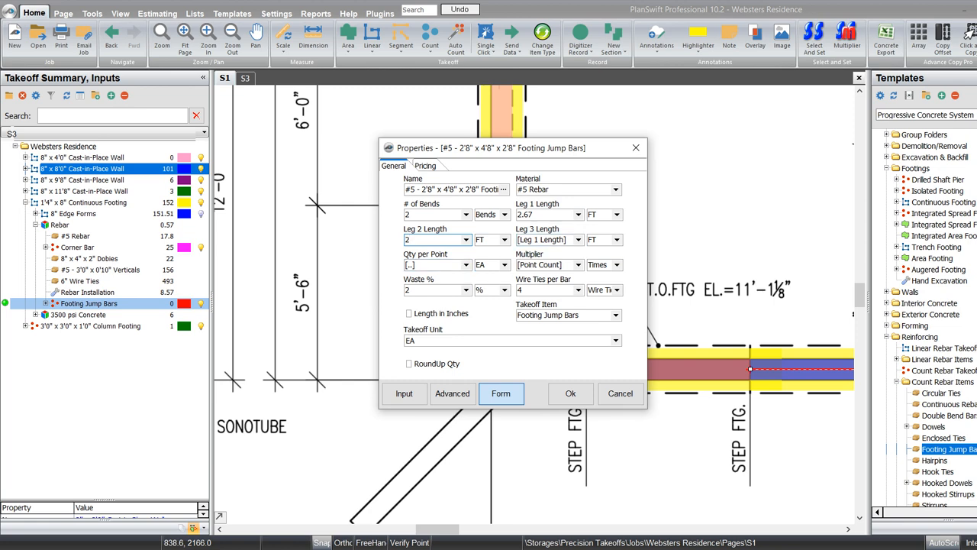
left_click(571, 393)
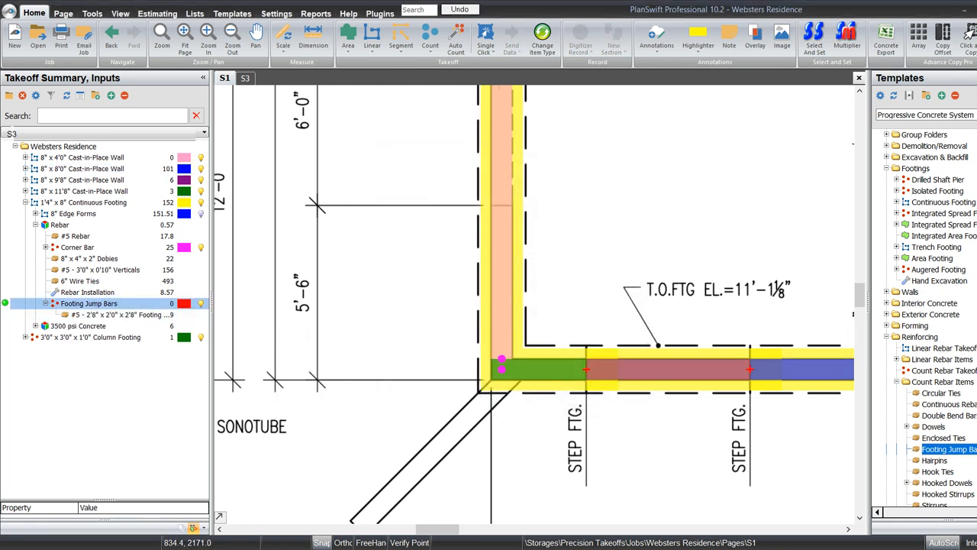
Step: Restart and end recording on the Footing Jump Bars takeoff to refresh its quantity, and collapse the continuous footing
left_click(89, 304)
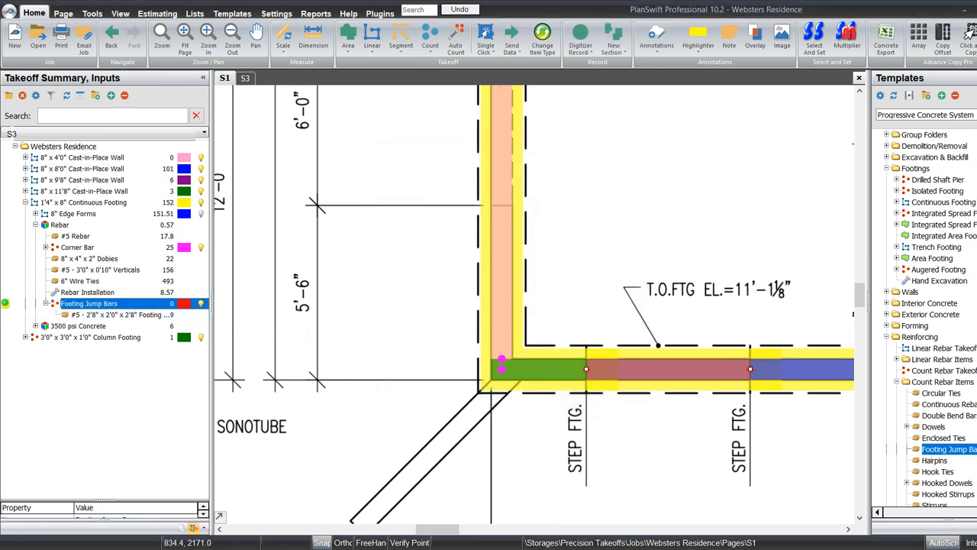
left_click(580, 37)
key("Escape")
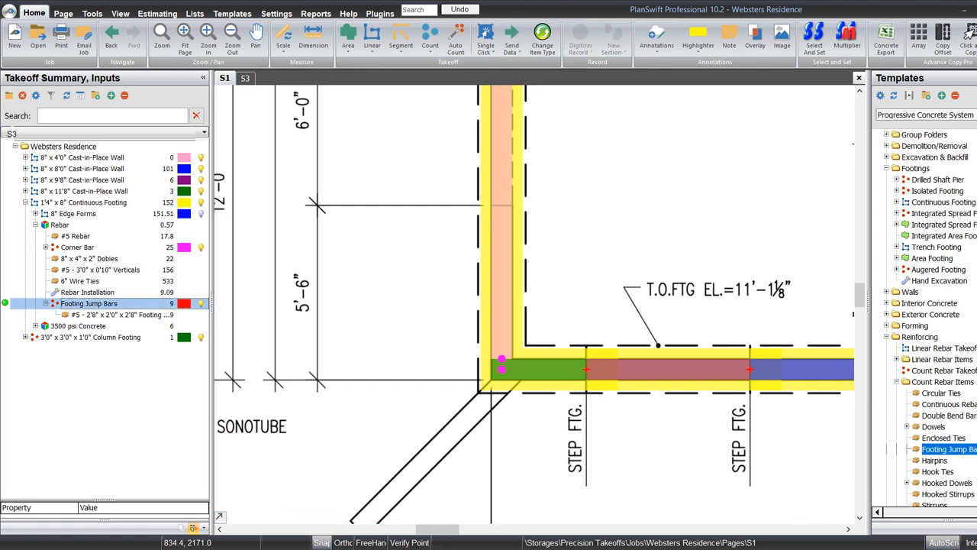
left_click(46, 304)
left_click(36, 226)
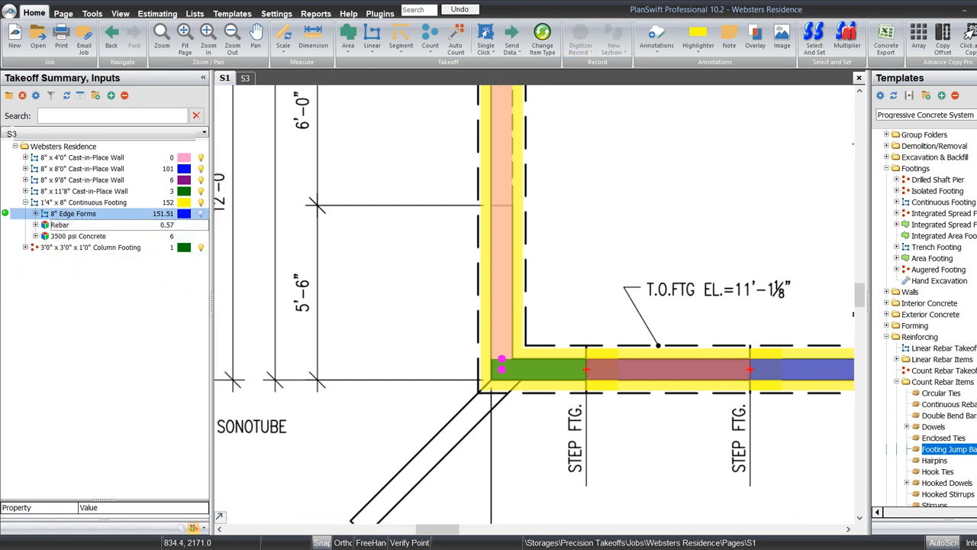
left_click(25, 202)
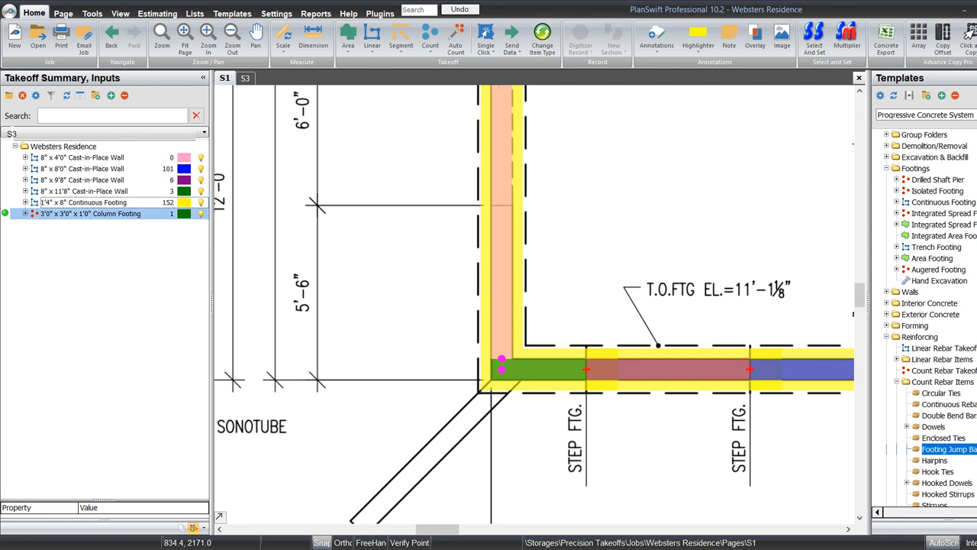
Step: Move the continuous footing and the column footing above the cast-in-place walls in the takeoff list
left_click_drag(83, 202, 90, 164)
left_click(90, 213)
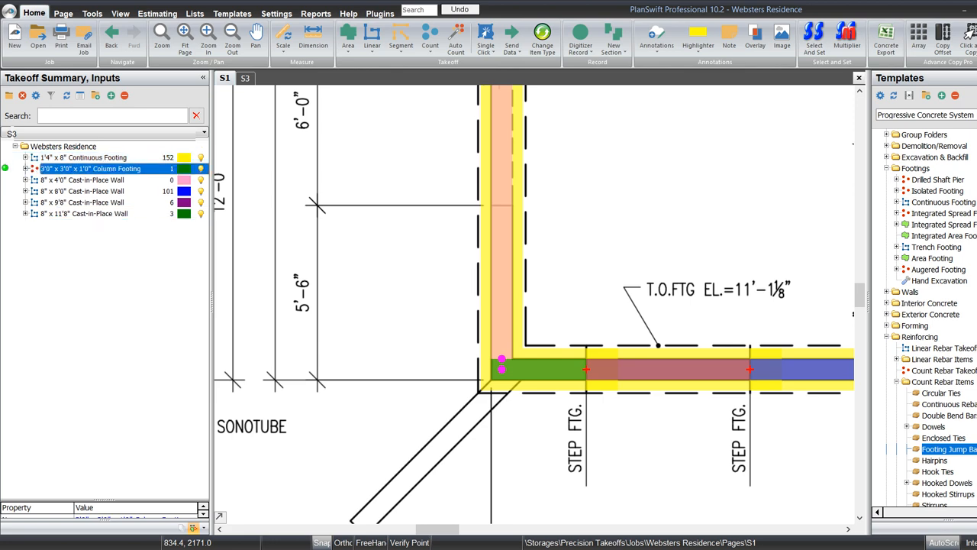
left_click(93, 181)
left_click(295, 201)
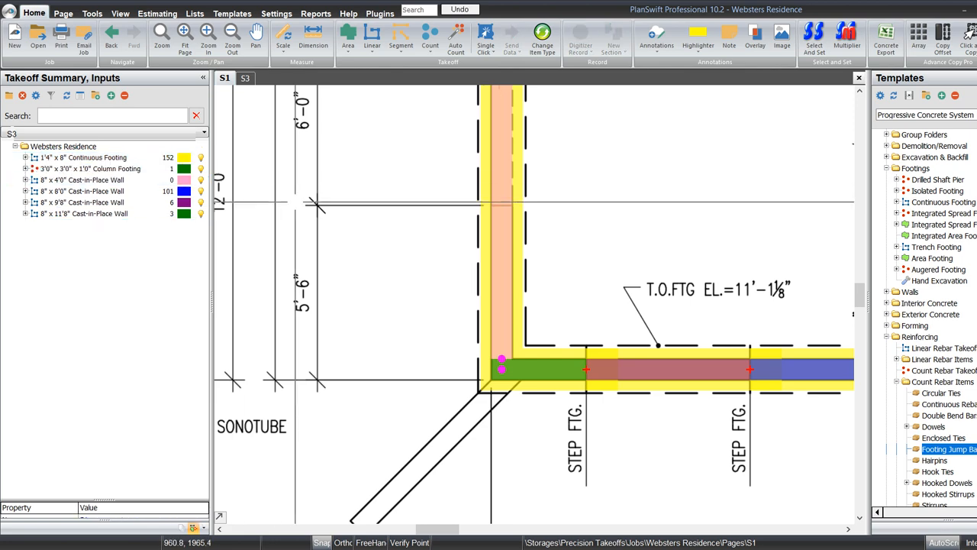
Step: Examine the interior slab-on-grade note on the foundation plan, with only the Interior Concrete template group expanded
scroll(315, 204, "down", 2)
scroll(526, 316, "down", 2)
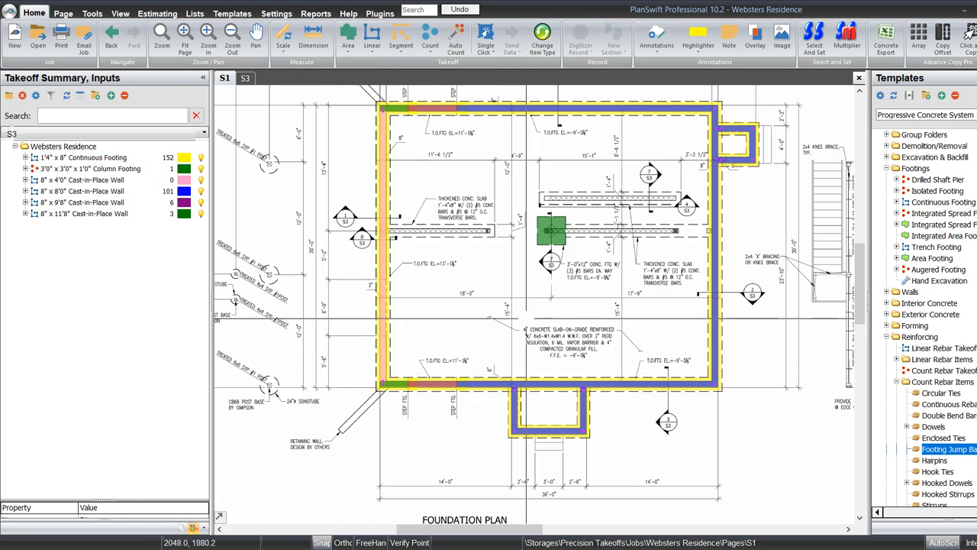
left_click_drag(525, 317, 493, 347)
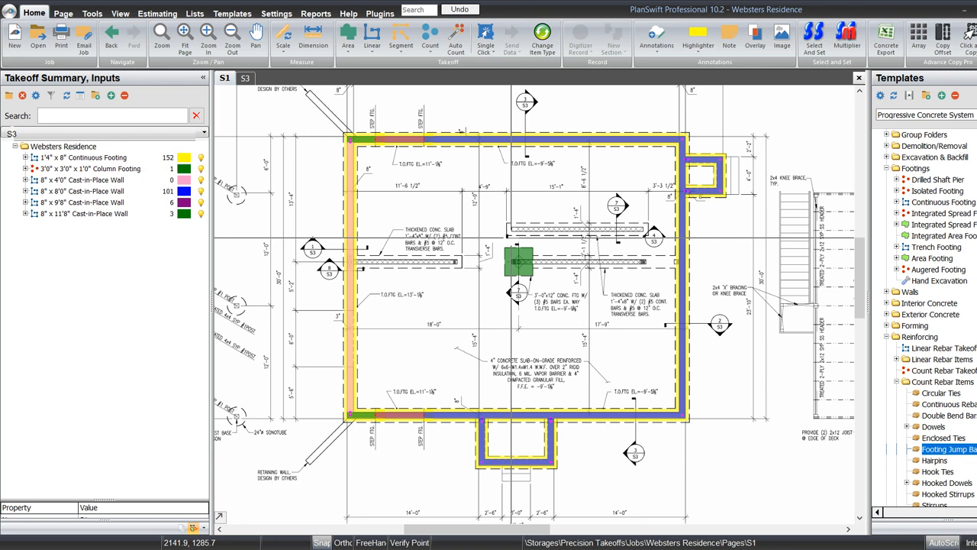
left_click_drag(527, 357, 527, 339)
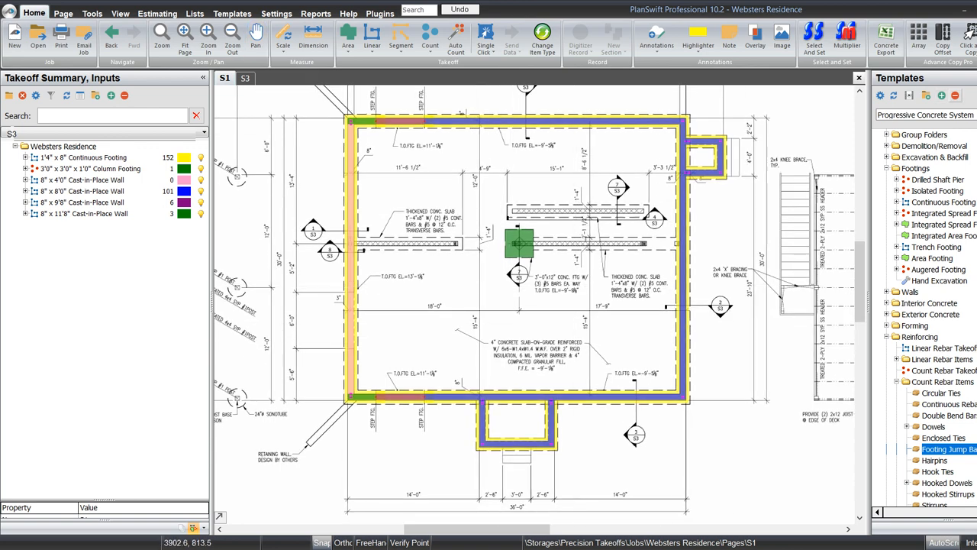
left_click(955, 95)
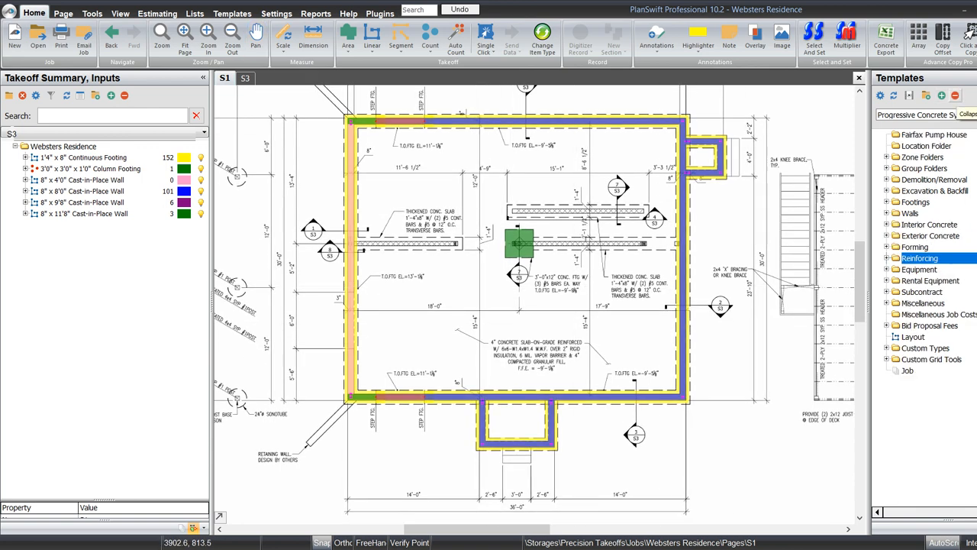
left_click_drag(757, 258, 739, 273)
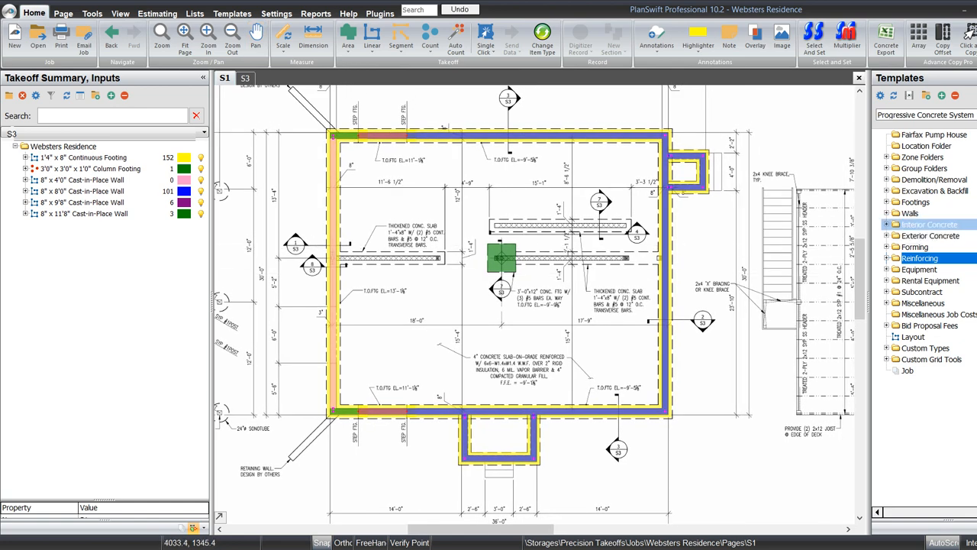
left_click(886, 225)
scroll(529, 367, "up", 3)
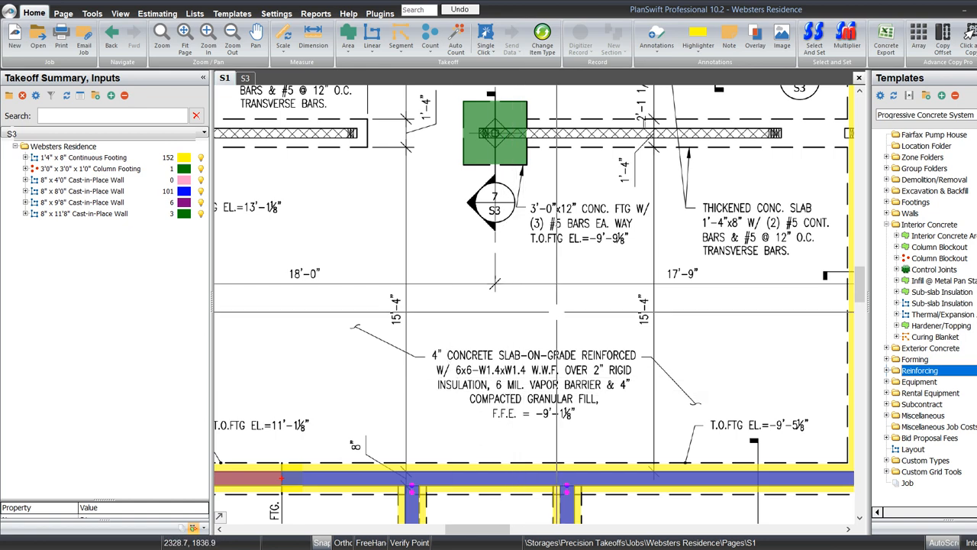
left_click_drag(557, 313, 579, 331)
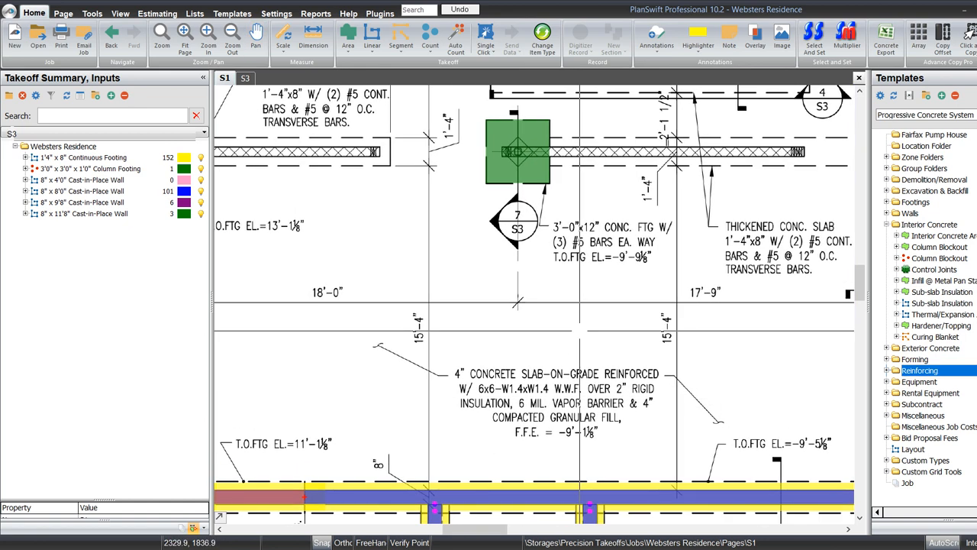
left_click_drag(578, 334, 585, 343)
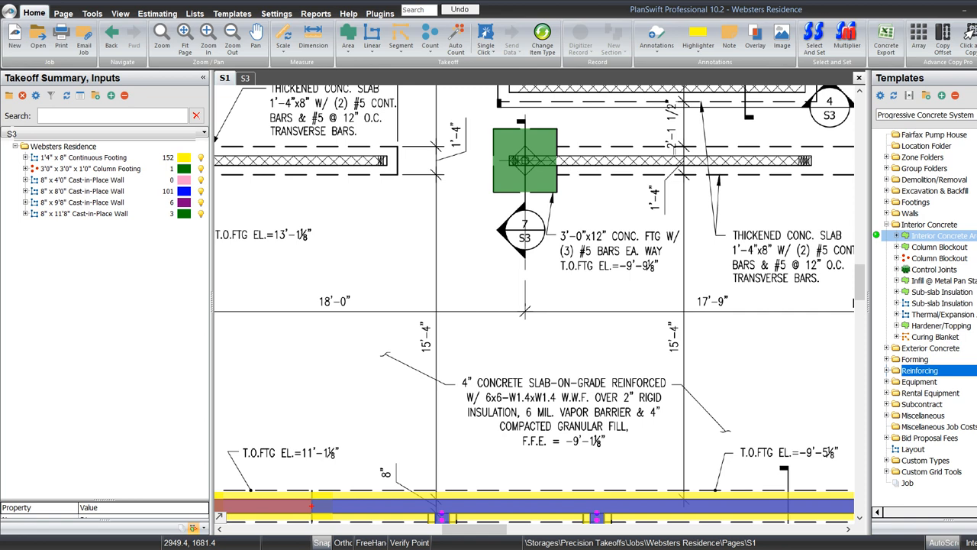
Step: Add an Interior Concrete Area takeoff to the Websters Residence job with a 4 IN thickness and Basement Floor as its takeoff item
left_click_drag(940, 236, 77, 146)
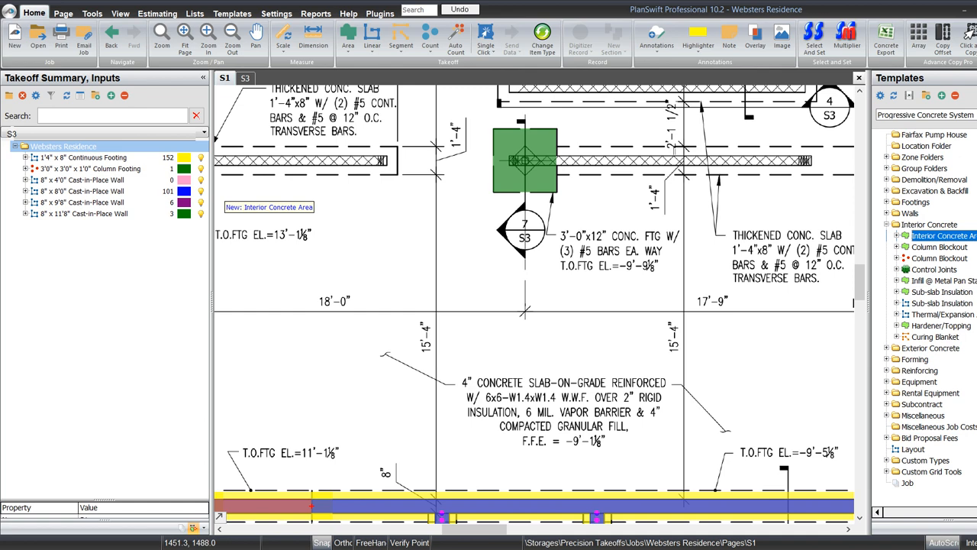
left_click_drag(77, 146, 77, 146)
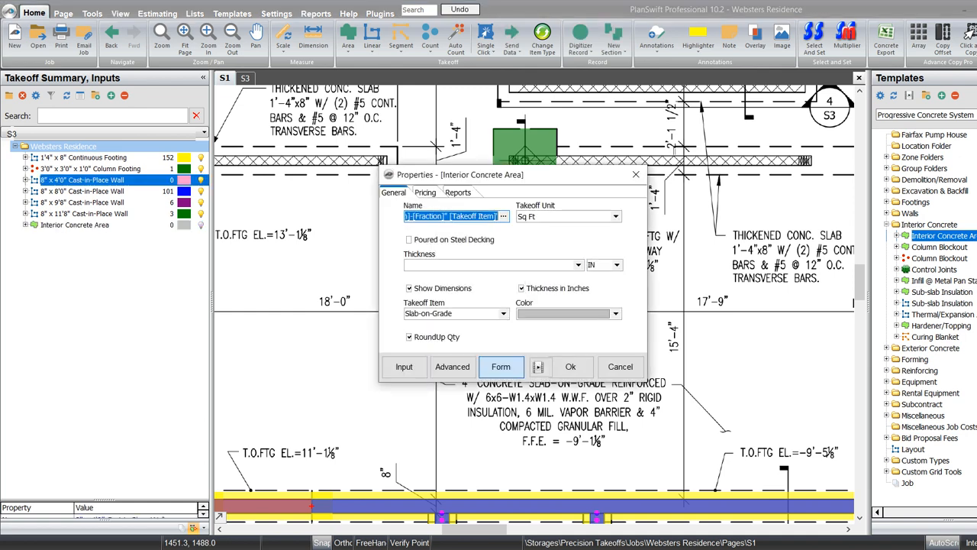
left_click(489, 265)
type("4")
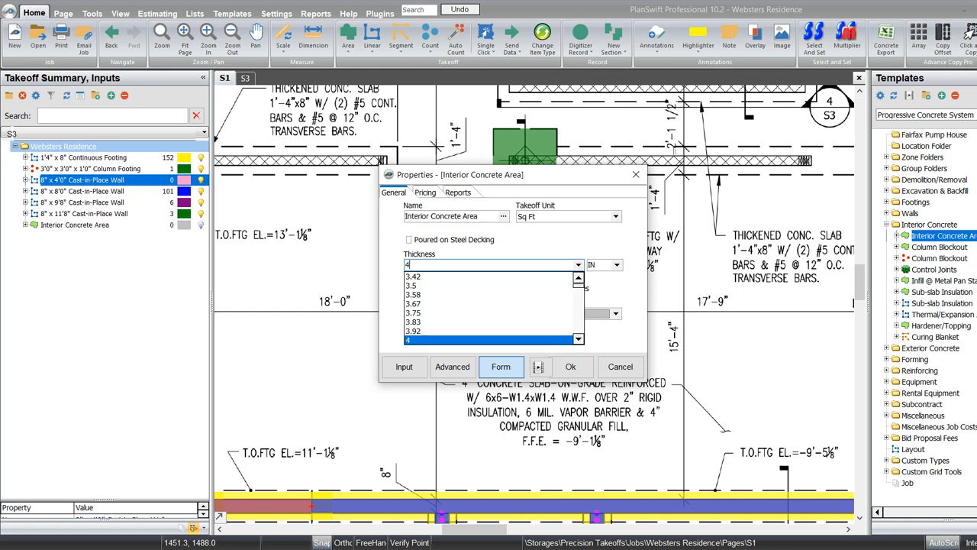
key("Return")
left_click(504, 314)
scroll(451, 334, "up", 2)
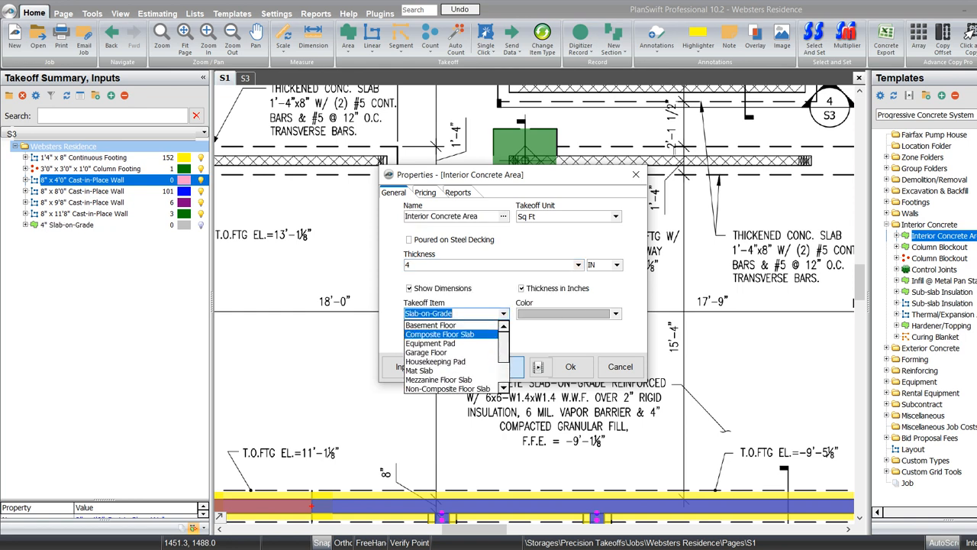
left_click(447, 325)
left_click(570, 368)
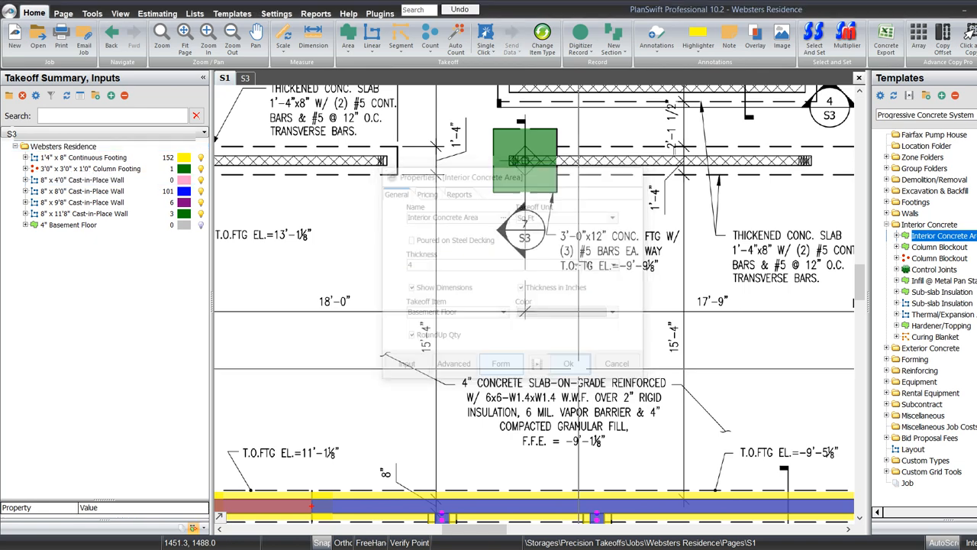
Step: Trace the 4" Basement Floor area corner to corner along the inside faces of the main foundation walls on sheet S1
left_click_drag(368, 434, 544, 350)
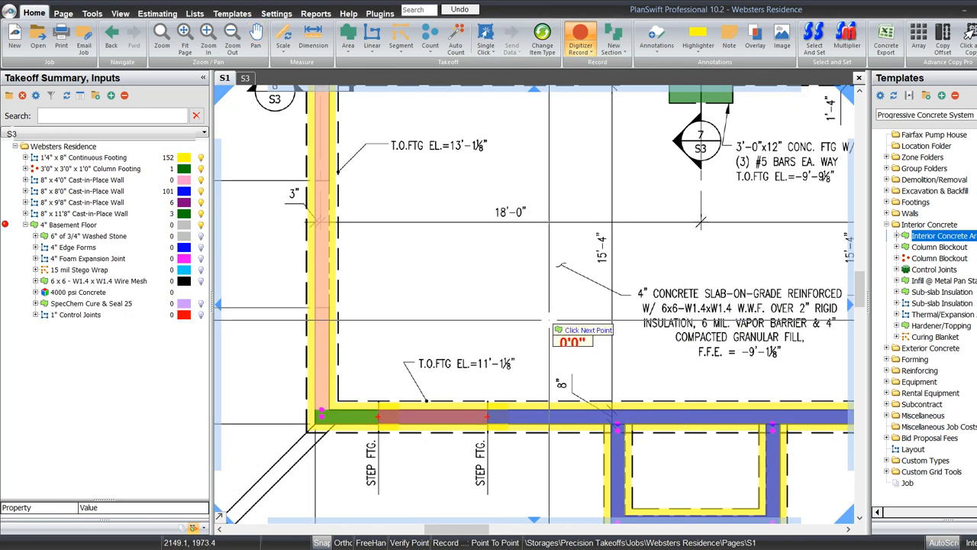
left_click_drag(415, 379, 116, 396)
scroll(661, 401, "up", 2)
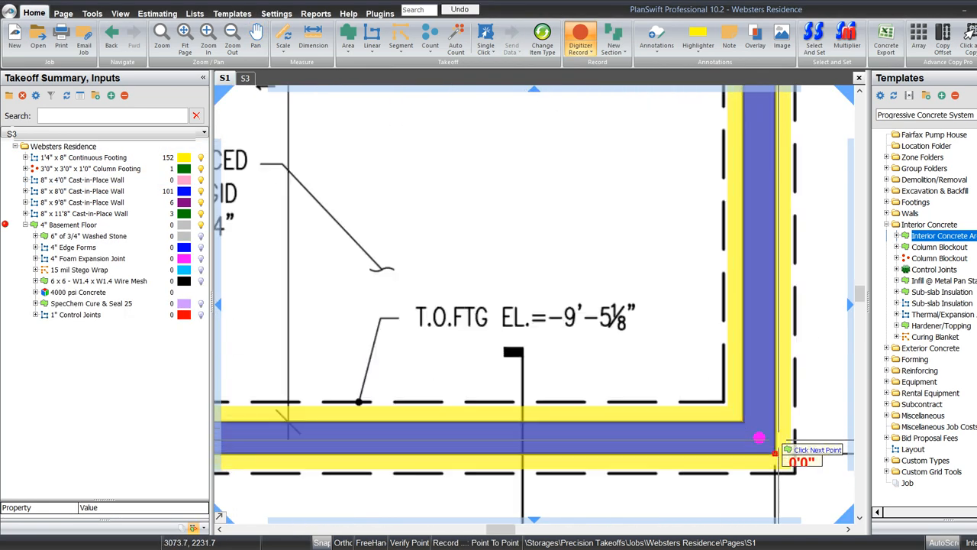
scroll(771, 504, "down", 4)
scroll(744, 160, "up", 3)
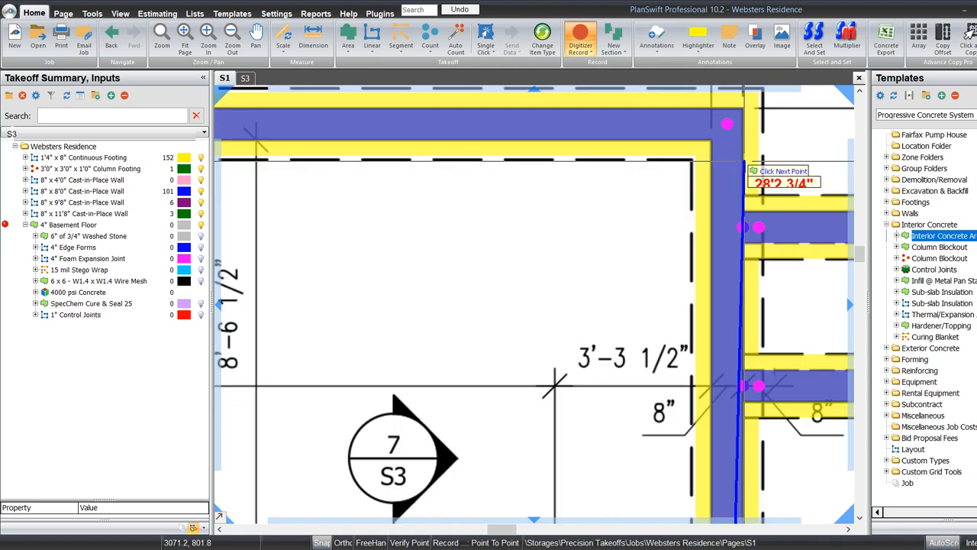
left_click(720, 157)
scroll(718, 156, "down", 3)
scroll(374, 149, "up", 4)
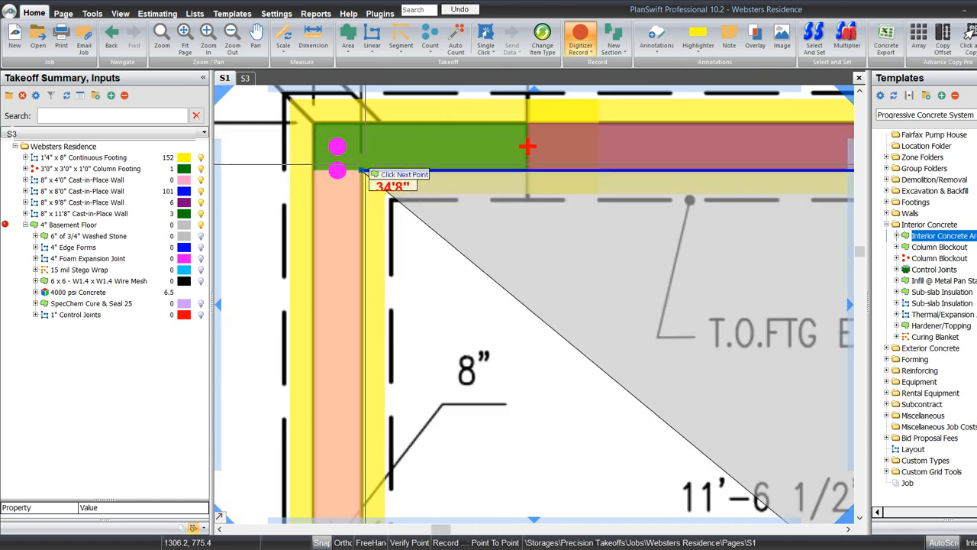
left_click(362, 170)
scroll(363, 169, "down", 4)
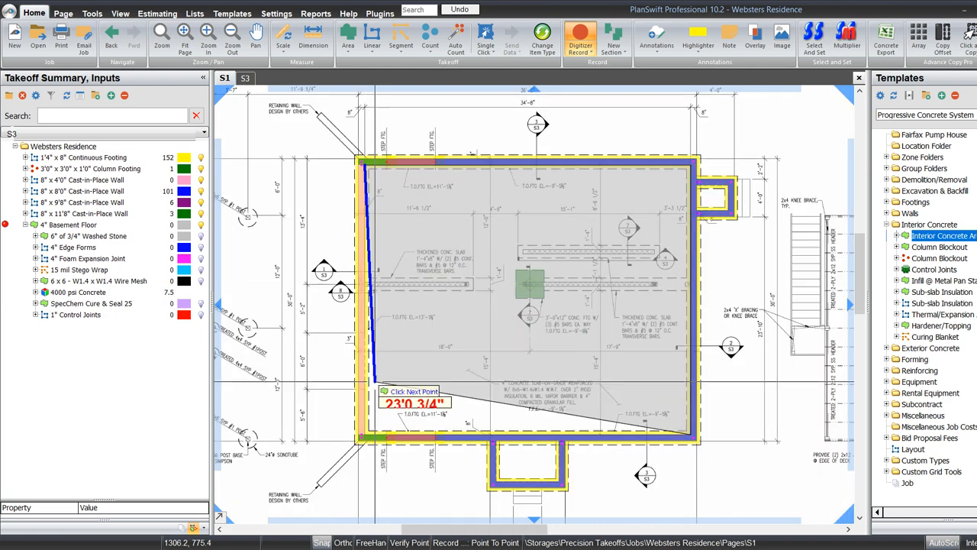
scroll(338, 400, "up", 4)
double_click(340, 419)
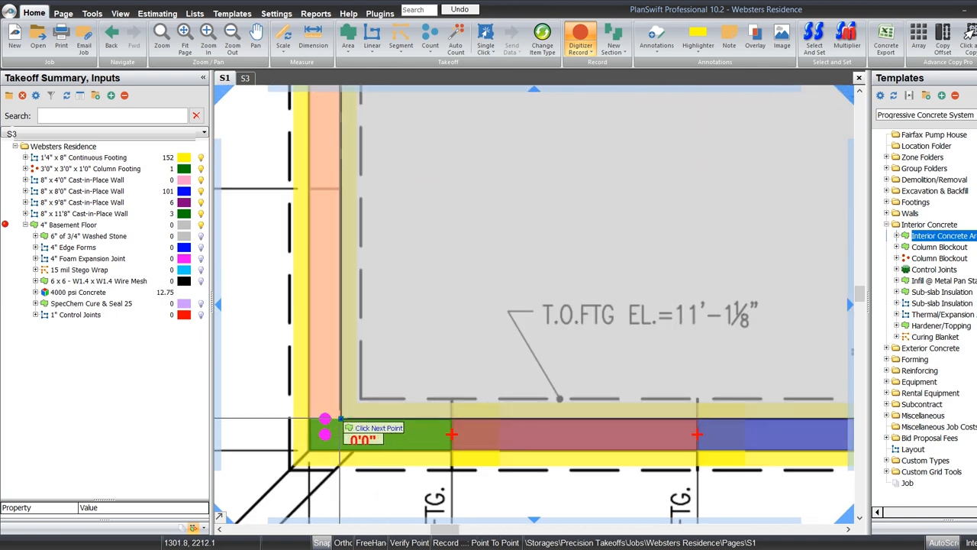
scroll(338, 250, "down", 4)
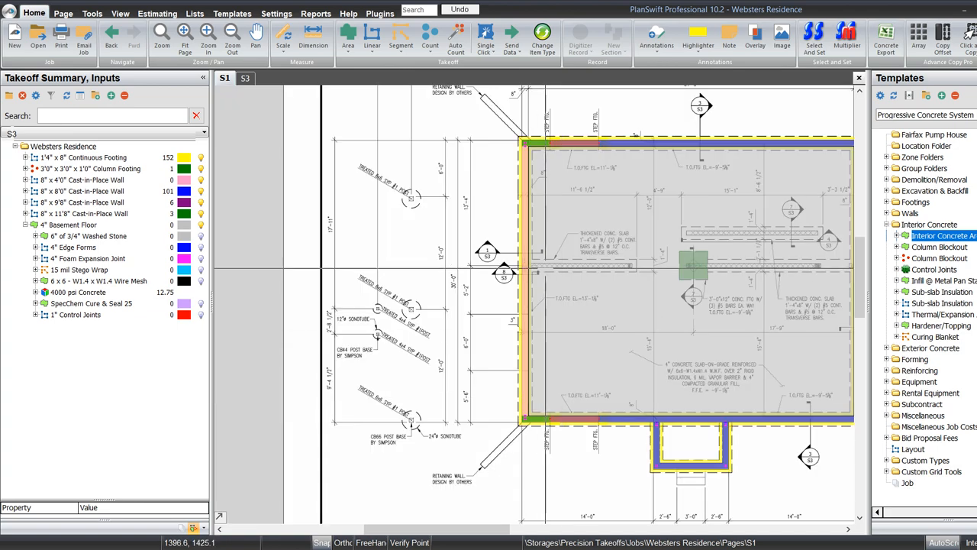
Step: Examine on sheet S3 how the slab edge and expansion joint meet the top of the 4'-0" high concrete wall
scroll(500, 250, "up", 4)
left_click(245, 78)
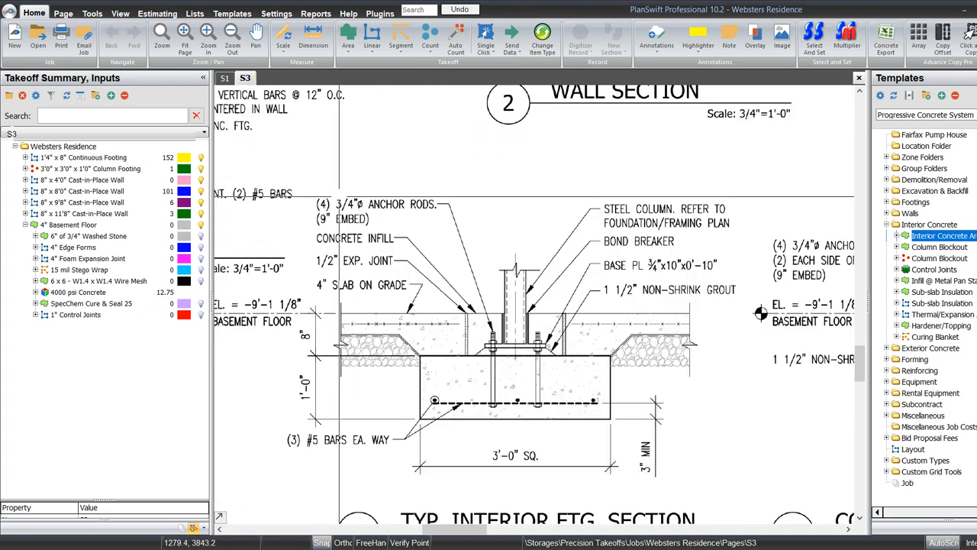
scroll(550, 271, "down", 4)
scroll(427, 183, "up", 5)
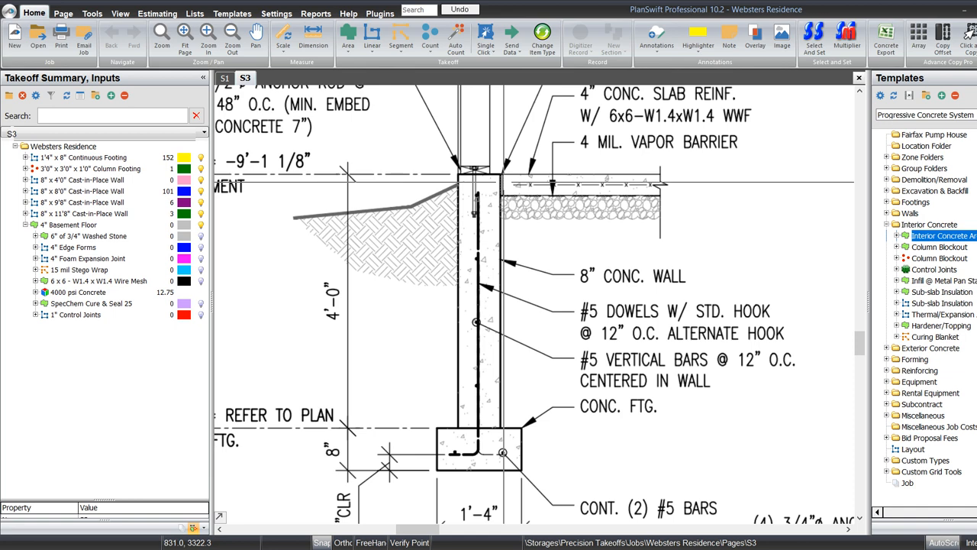
scroll(499, 181, "up", 3)
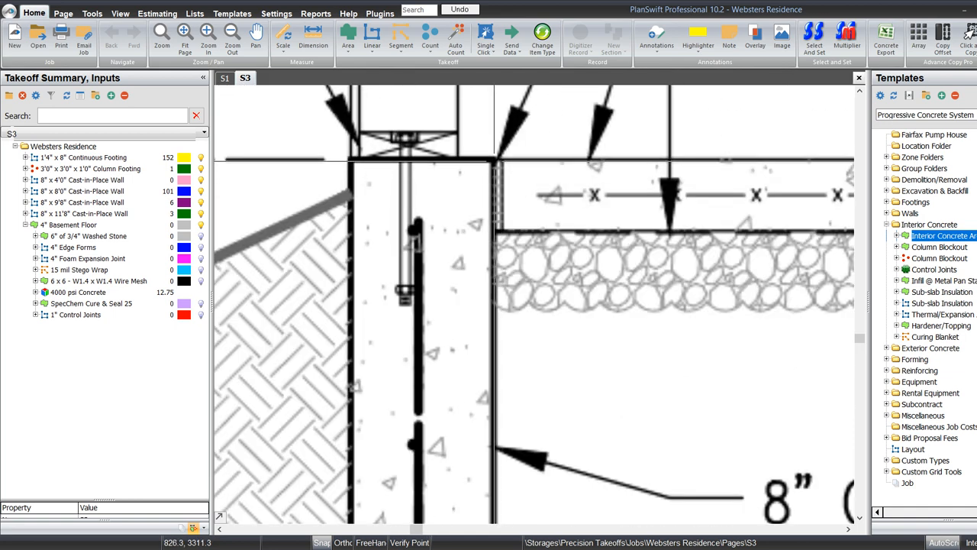
scroll(495, 222, "down", 2)
left_click(503, 229)
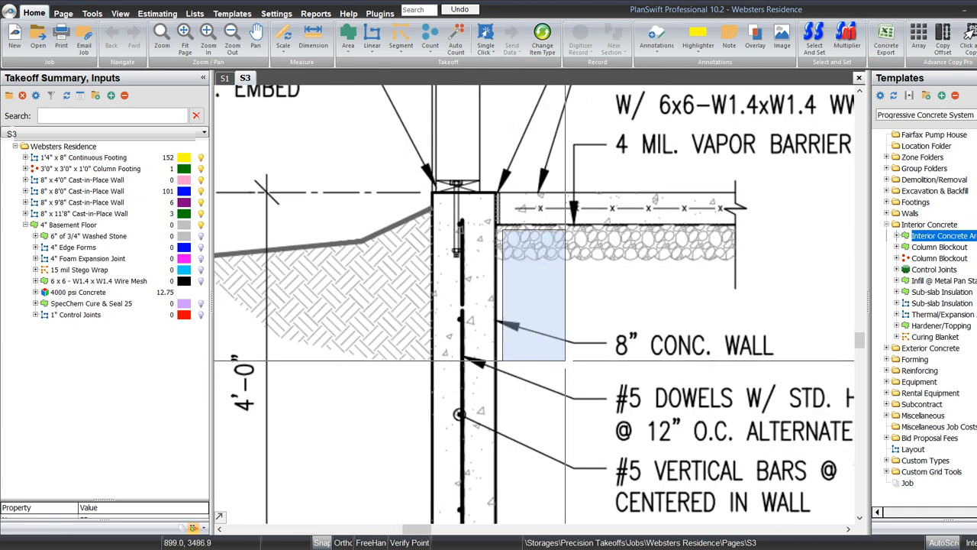
scroll(566, 360, "down", 2)
scroll(566, 294, "up", 4)
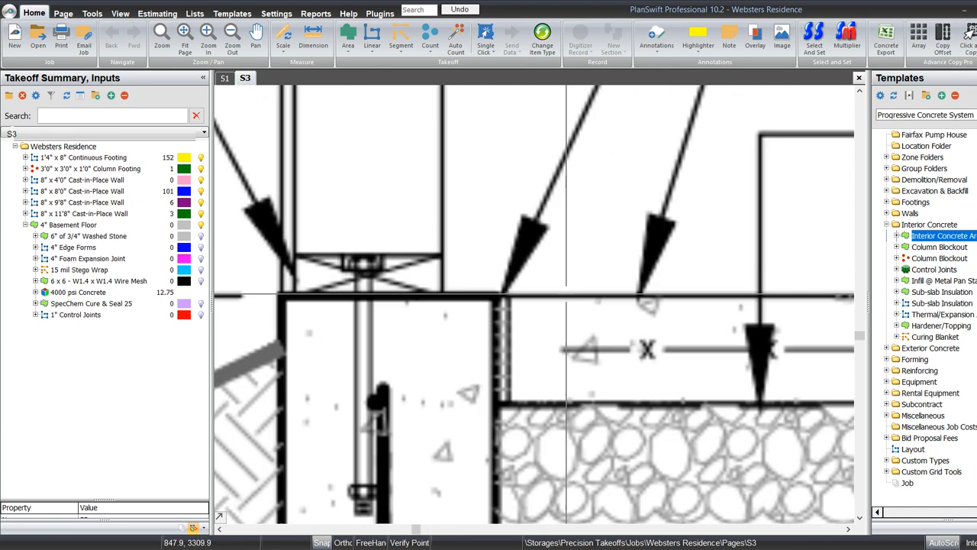
mouse_move(496, 294)
left_mouse_down()
mouse_move(478, 353)
mouse_move(440, 403)
left_mouse_up()
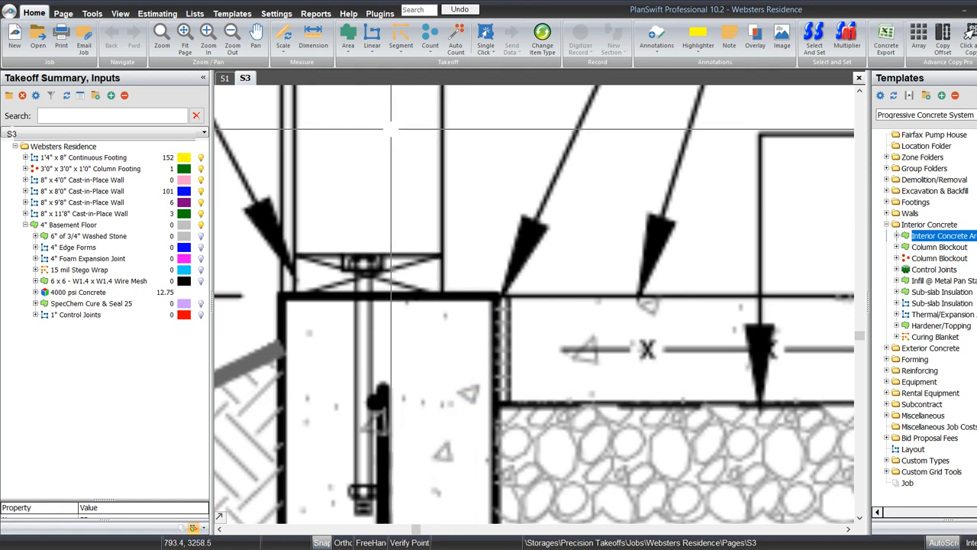
Step: Add a linear Slab Ledge 3 IN wide and 4 IN deep to the 8" x 4'0" Cast-in-Place Wall on sheet S1
left_click(224, 78)
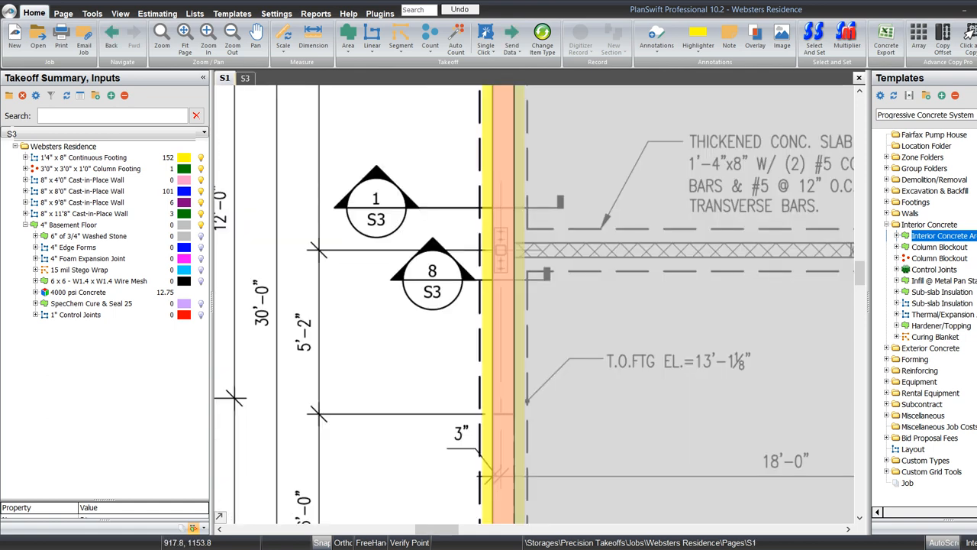
left_click_drag(408, 184, 422, 178)
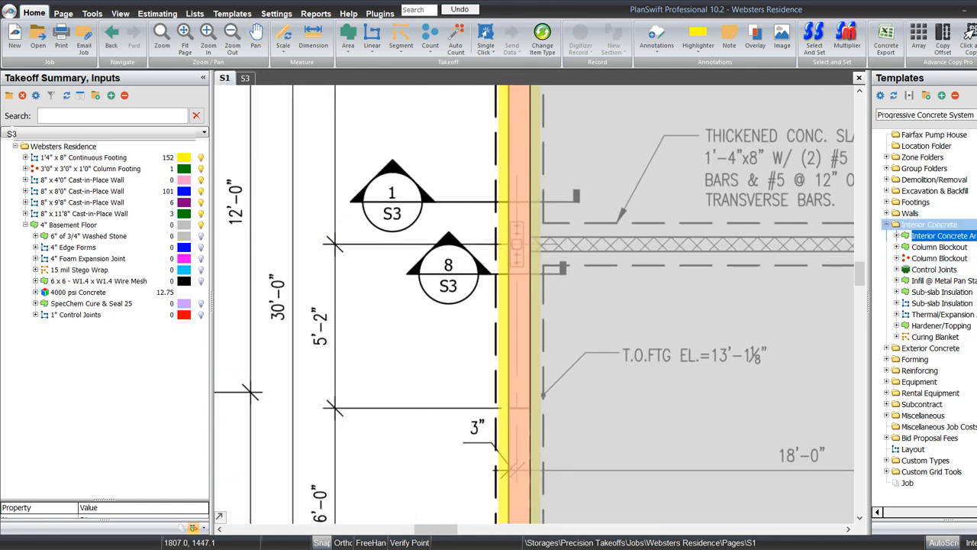
left_click(887, 213)
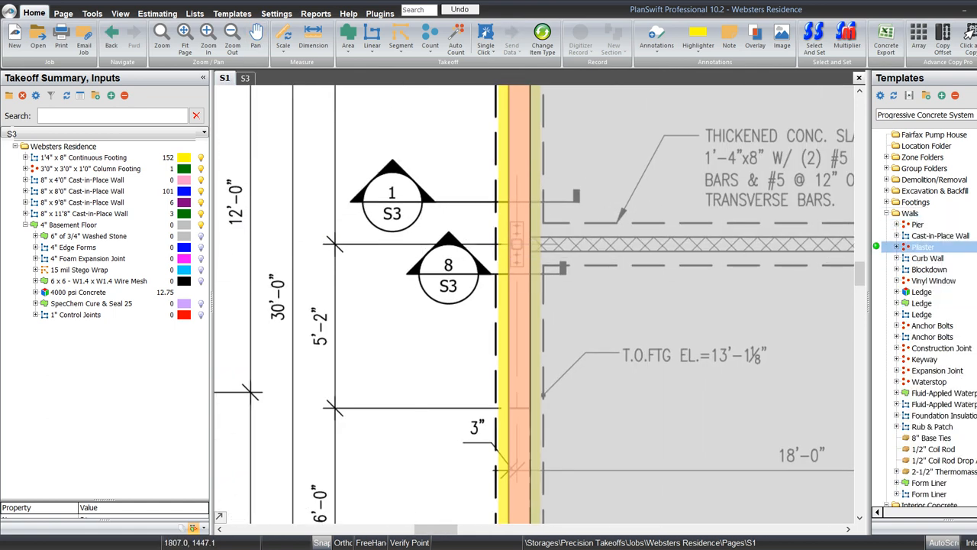
left_click(923, 315)
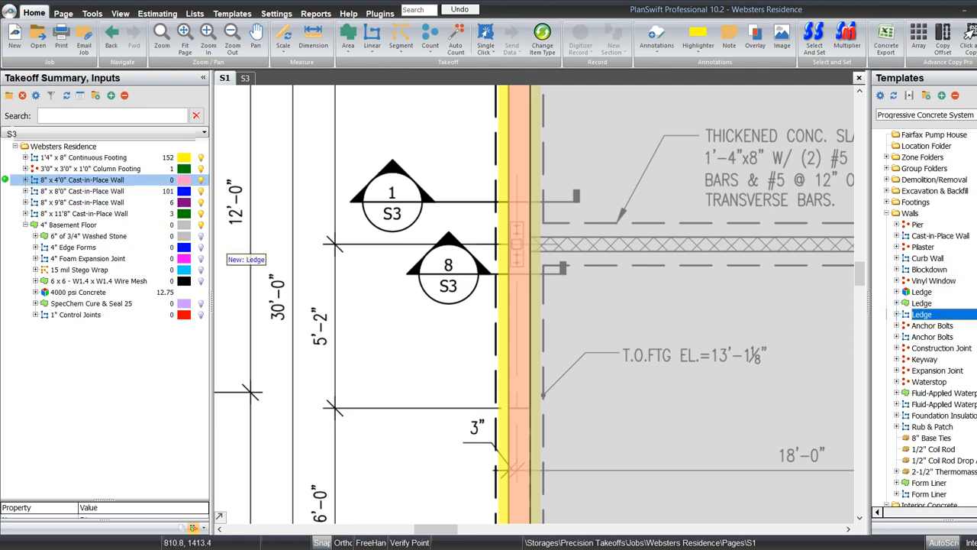
left_click_drag(922, 315, 86, 158)
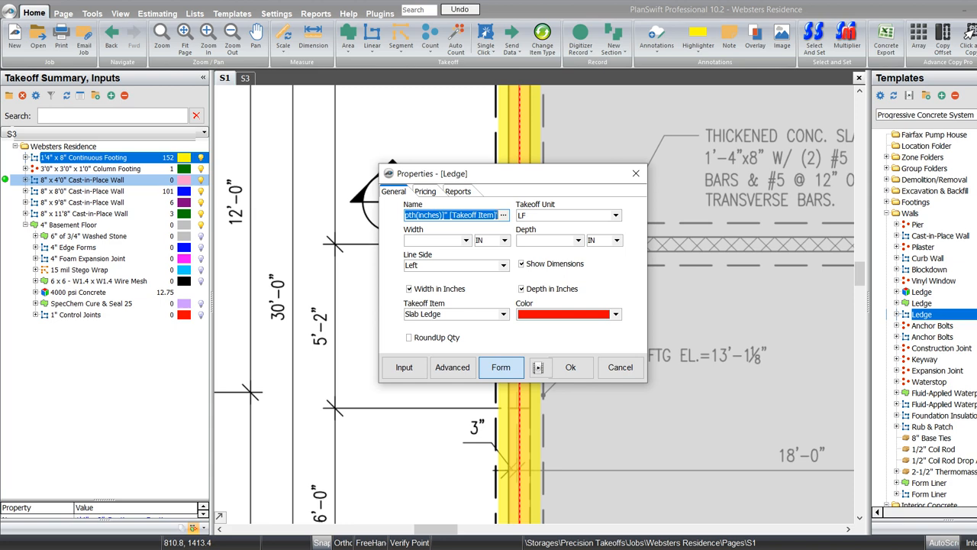
key("Tab")
type("3")
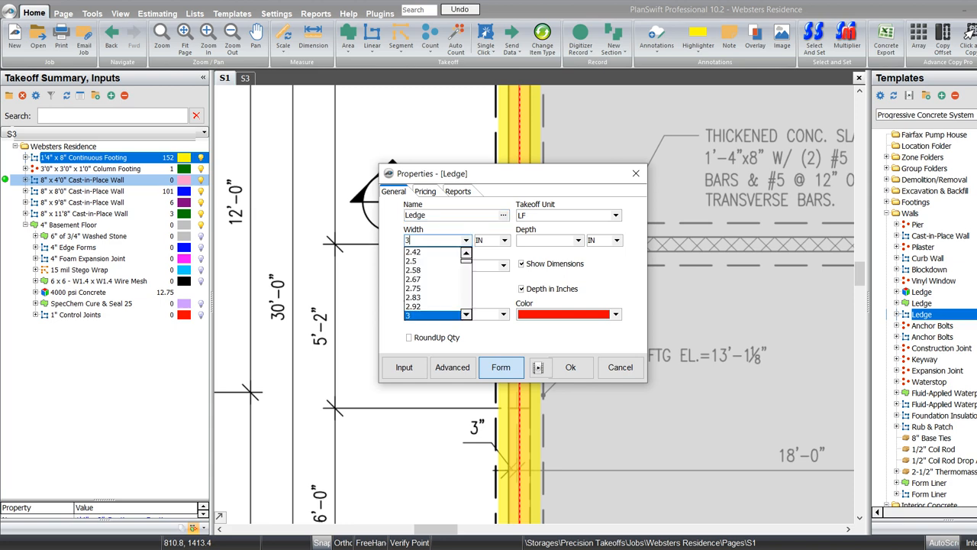
key("Tab")
type("4")
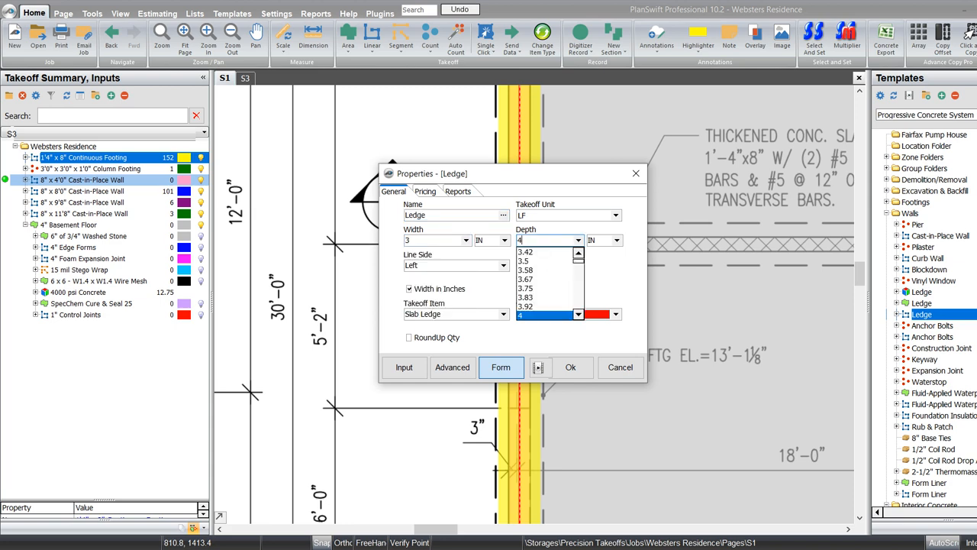
key("Return")
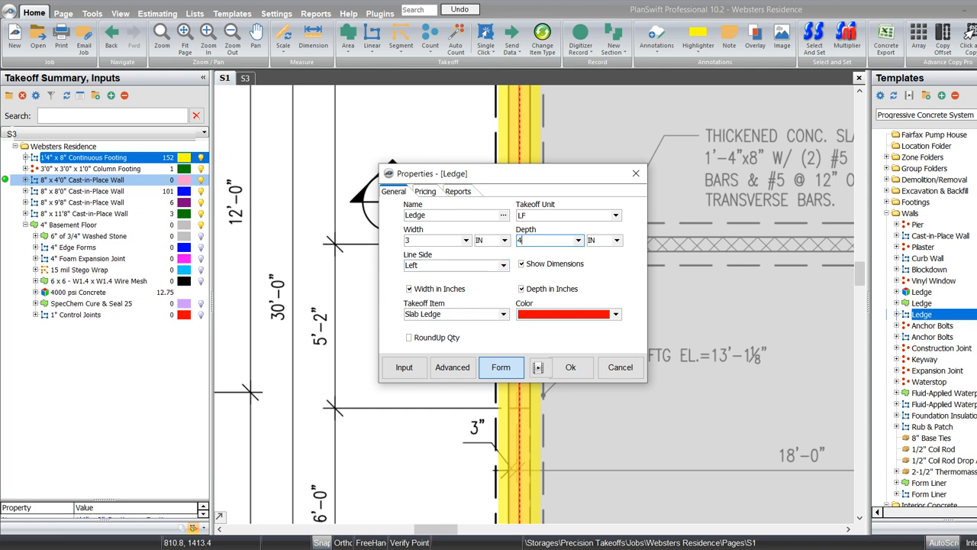
left_click(570, 368)
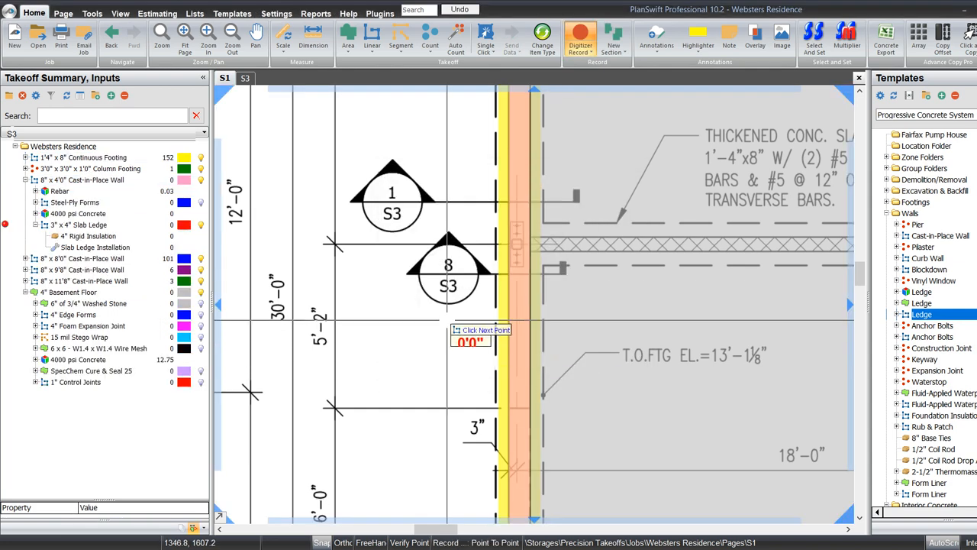
key("Escape")
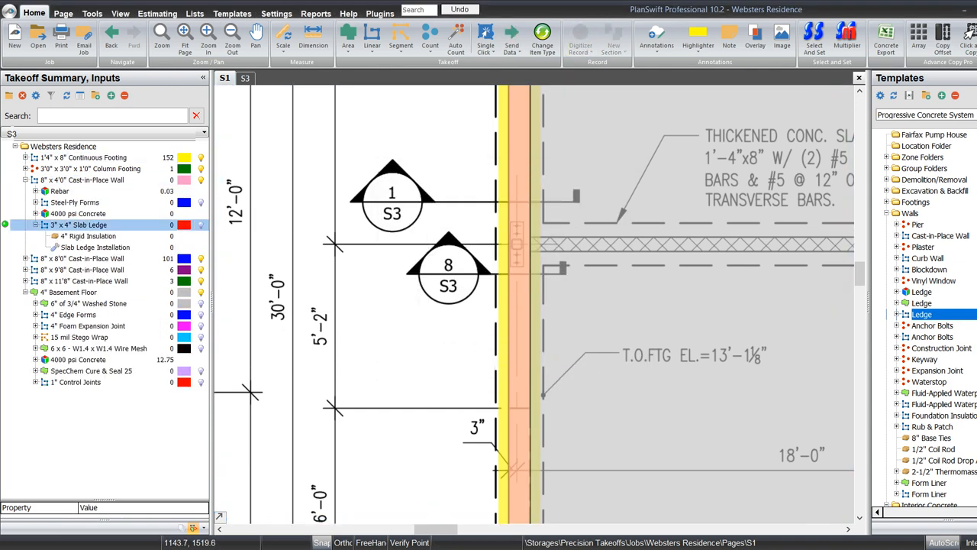
Step: Change the slab ledge's insulation material to 3" Rigid Insulation, and collapse the 8" x 4'0" Cast-in-Place Wall
right_click(115, 234)
left_click(131, 241)
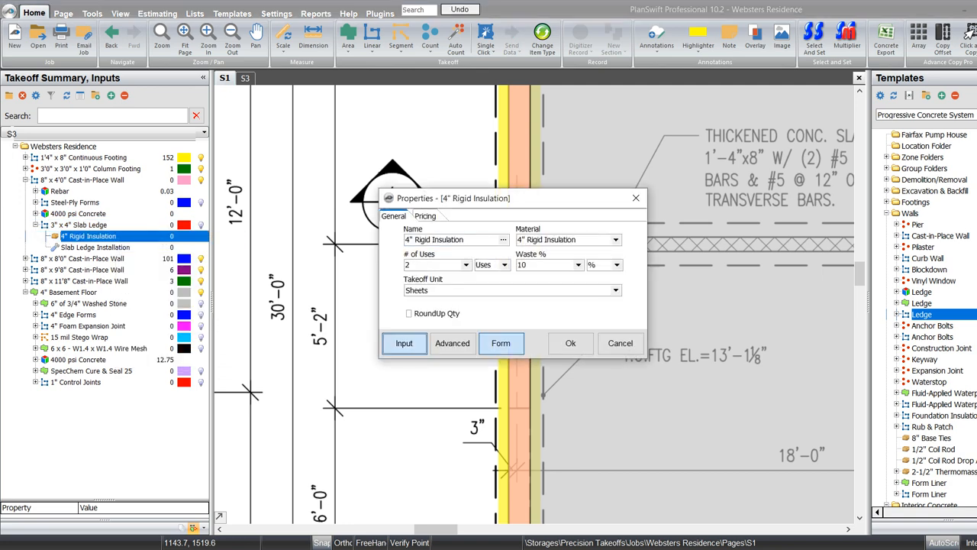
left_click(501, 344)
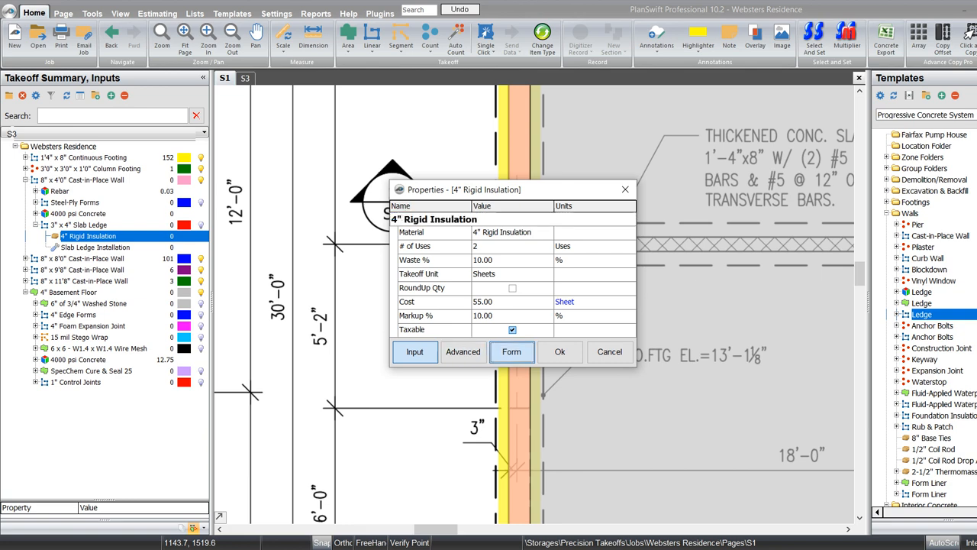
left_click(512, 351)
left_click(615, 239)
scroll(646, 333, "down", 4)
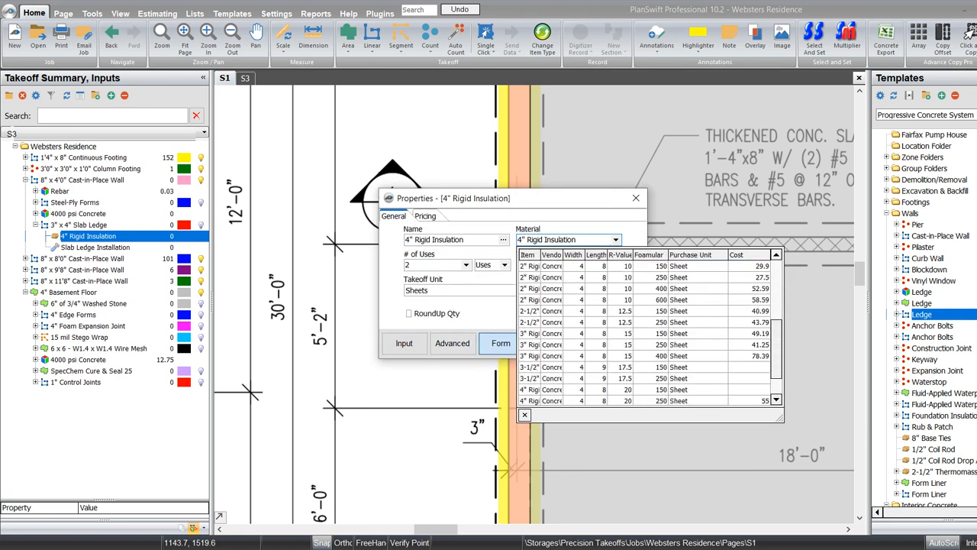
left_click(579, 345)
left_click(578, 348)
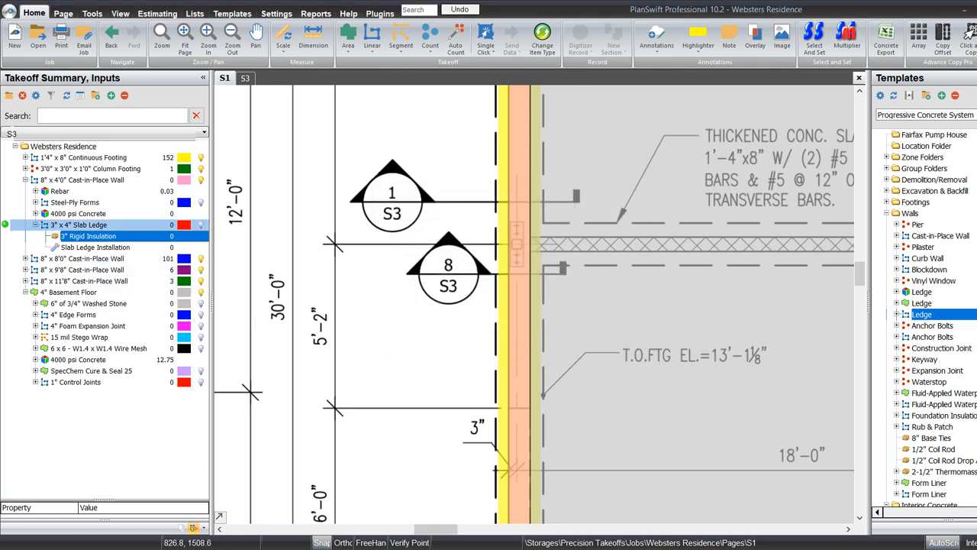
left_click(80, 224)
left_click_drag(79, 225, 79, 209)
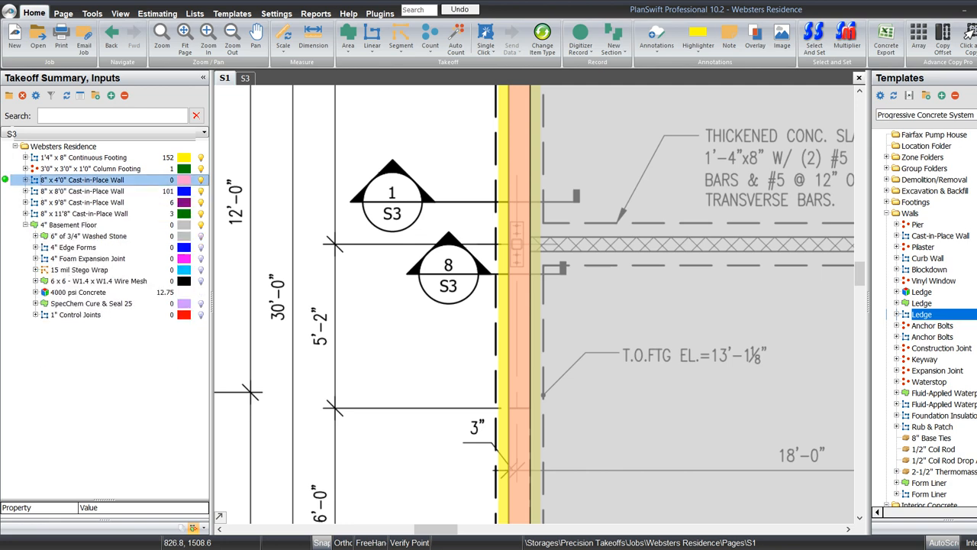
Step: Move the two corner points along the left edge of the 4" Basement Floor 3" outward at 180° over the 8" x 4'0" Cast-in-Place Wall
key("Down")
key("Down")
key("Down")
key("Down")
scroll(448, 338, "down", 5)
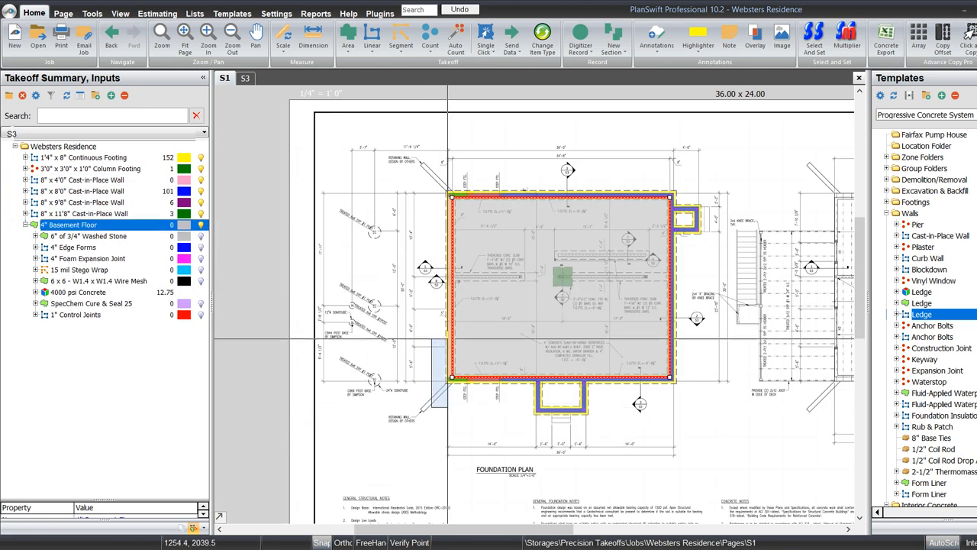
left_click_drag(487, 167, 432, 408)
key("Left")
type("3")
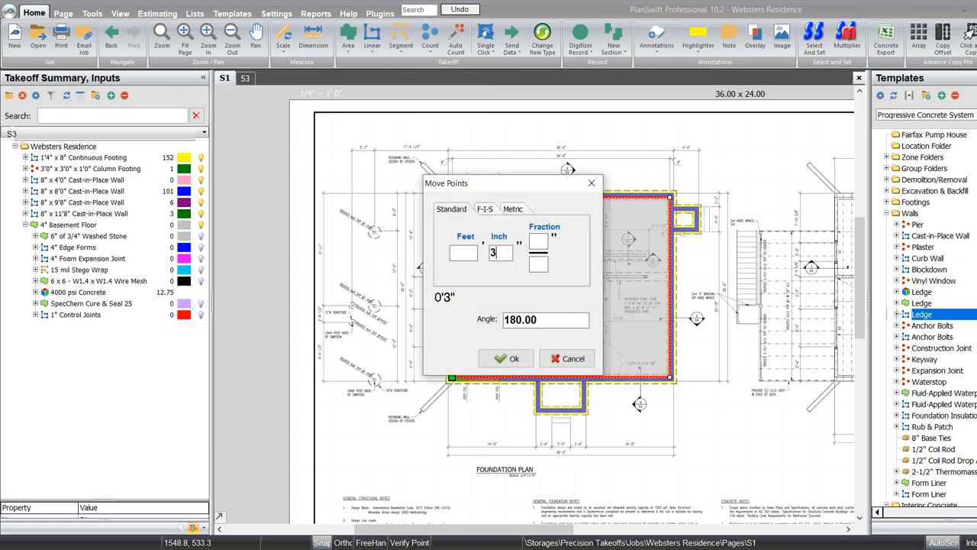
key("Return")
scroll(461, 177, "up", 5)
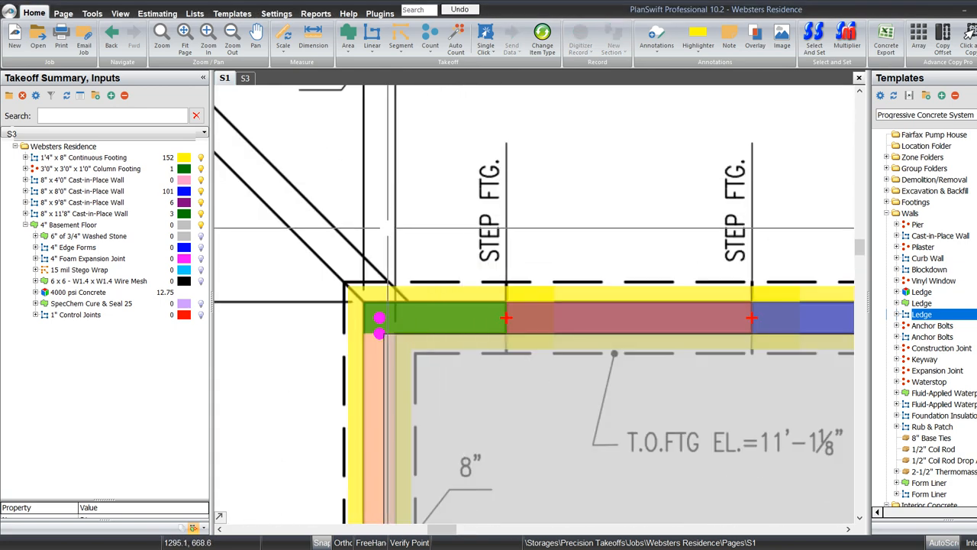
scroll(388, 228, "down", 5)
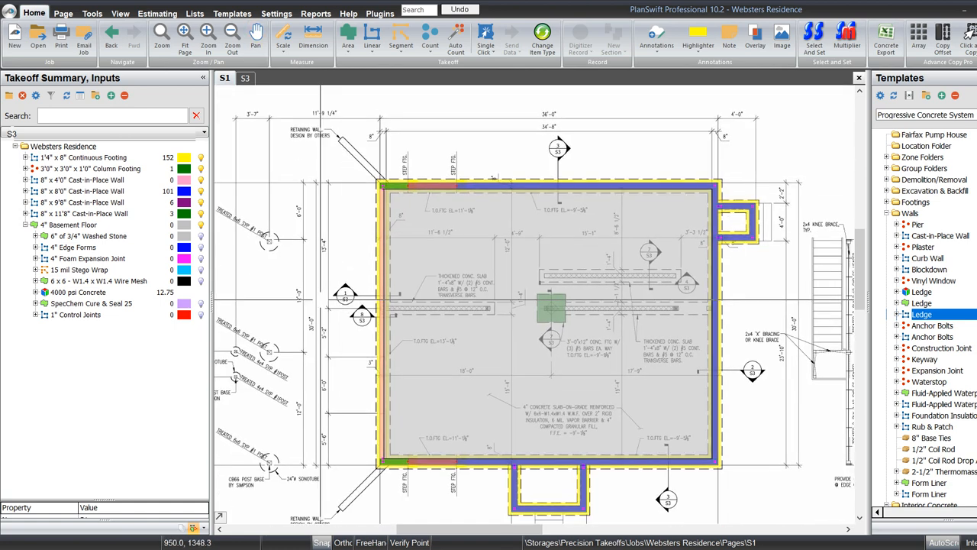
Step: Set the thickness of the basement floor's 6" of 3/4" Washed Stone to 0 IN, refresh the floor's quantities and check the subbase components
scroll(578, 462, "up", 3)
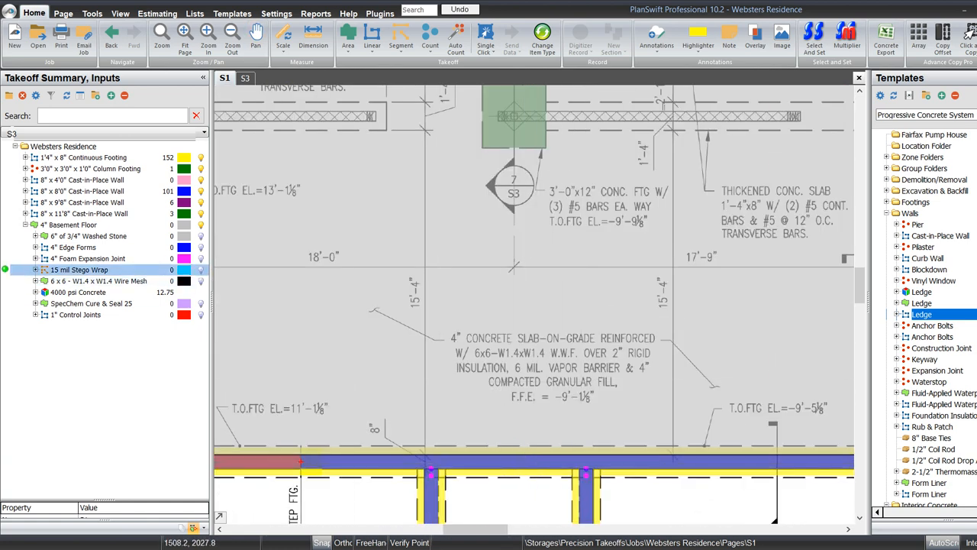
left_click(84, 236)
double_click(84, 235)
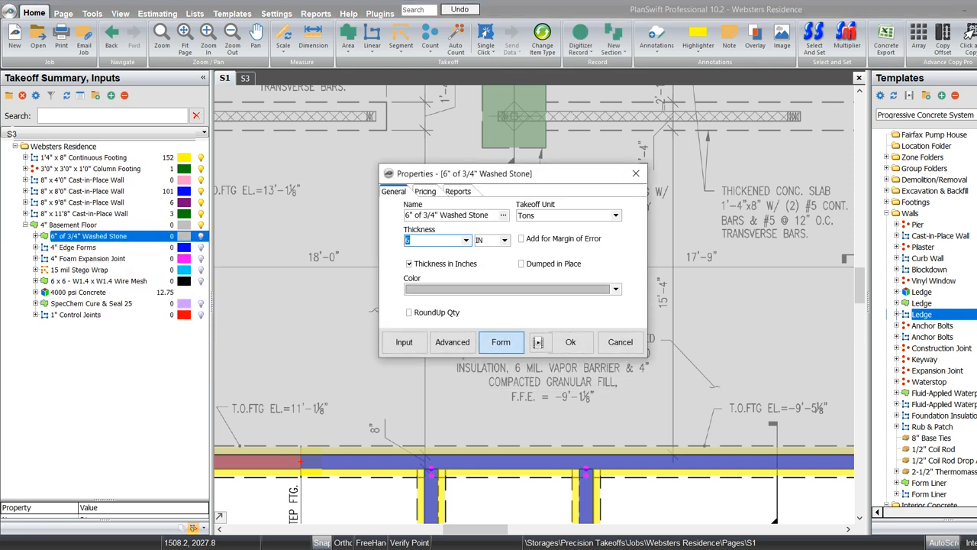
type("0")
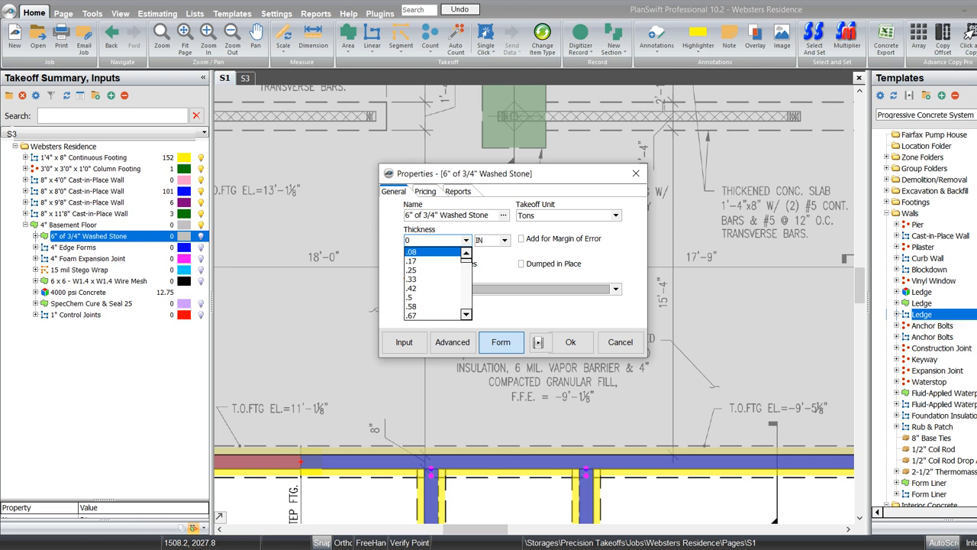
left_click(567, 343)
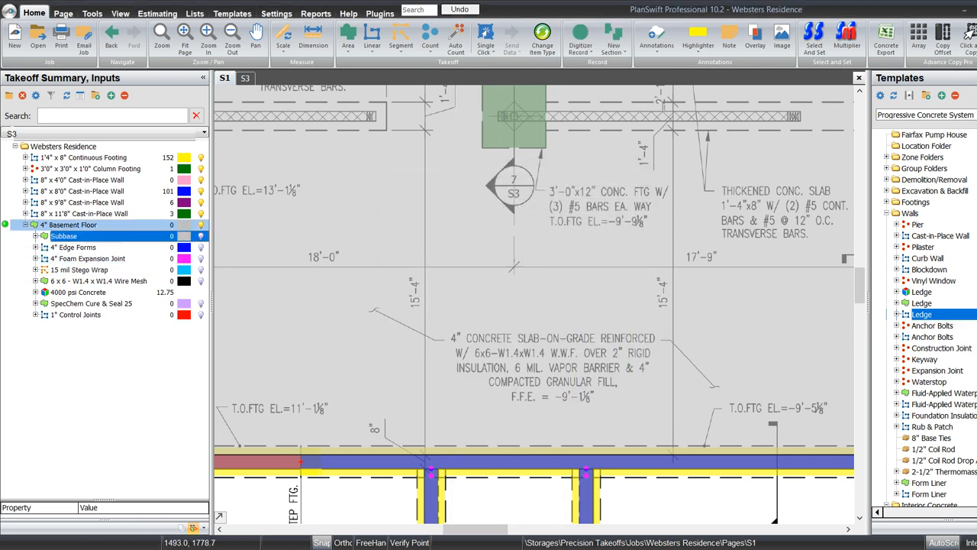
left_click(5, 224)
left_click(5, 225)
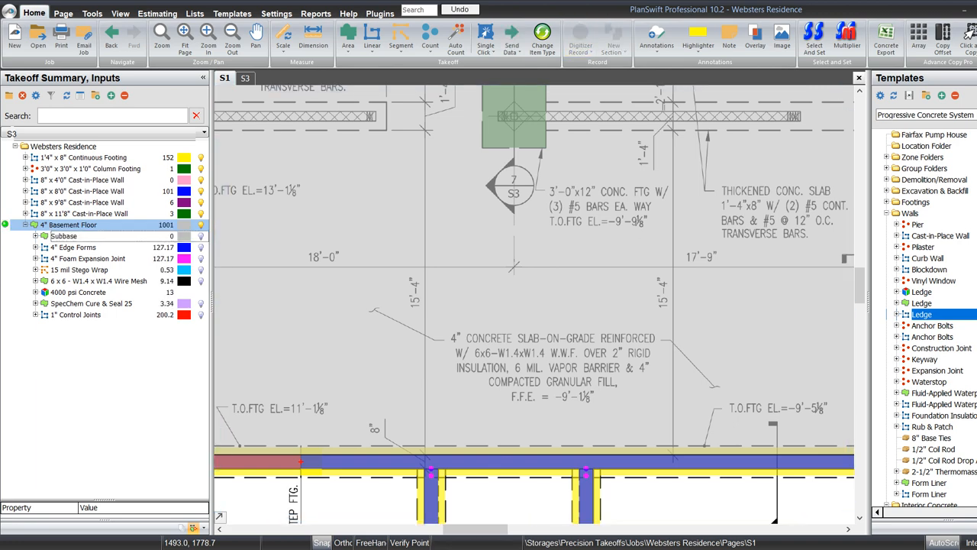
left_click(35, 236)
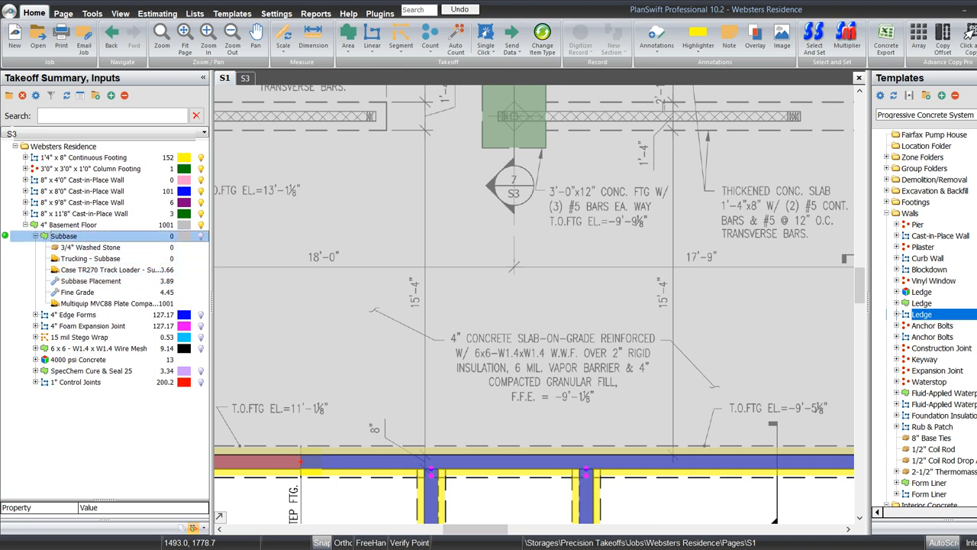
left_click(35, 236)
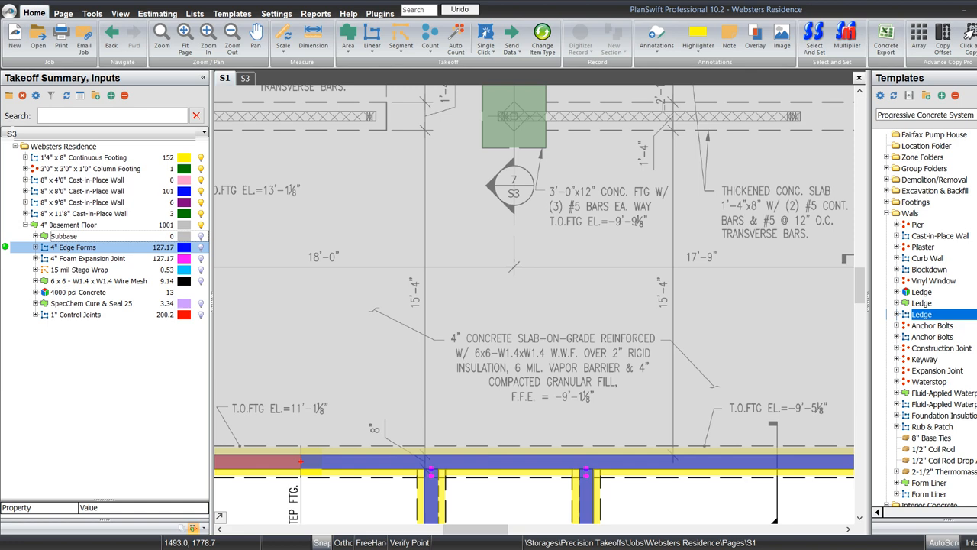
Step: Delete the 4" Edge Forms from the 4" Basement Floor
right_click(73, 247)
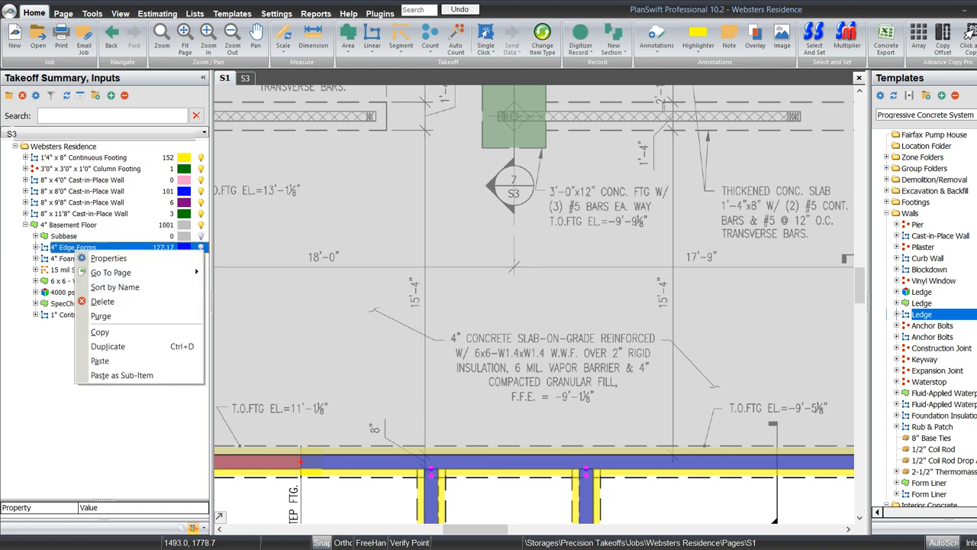
left_click(95, 302)
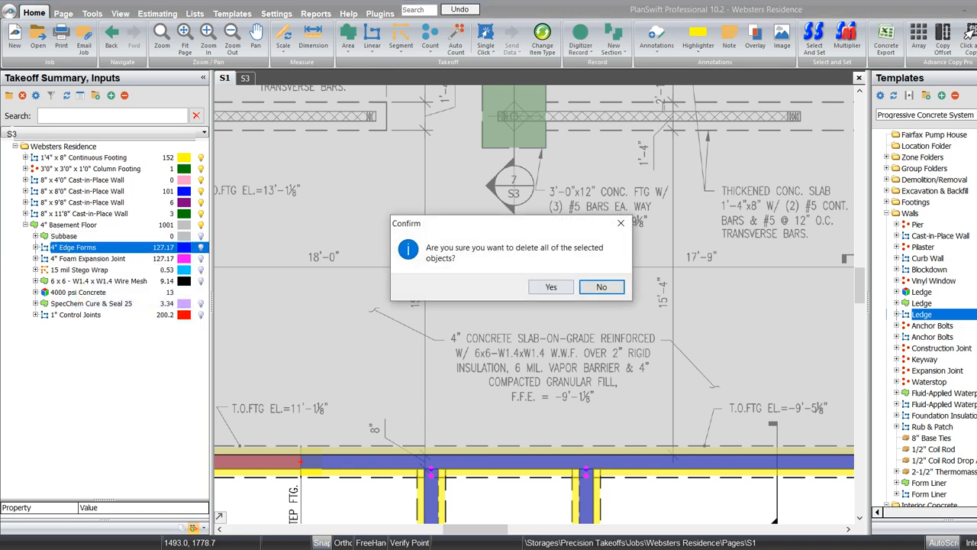
left_click(551, 286)
Step: Examine the expansion joint at the slab edge in the sheet S3 wall sections, and return to the 4" Foam Expansion Joint on sheet S1
left_click(244, 78)
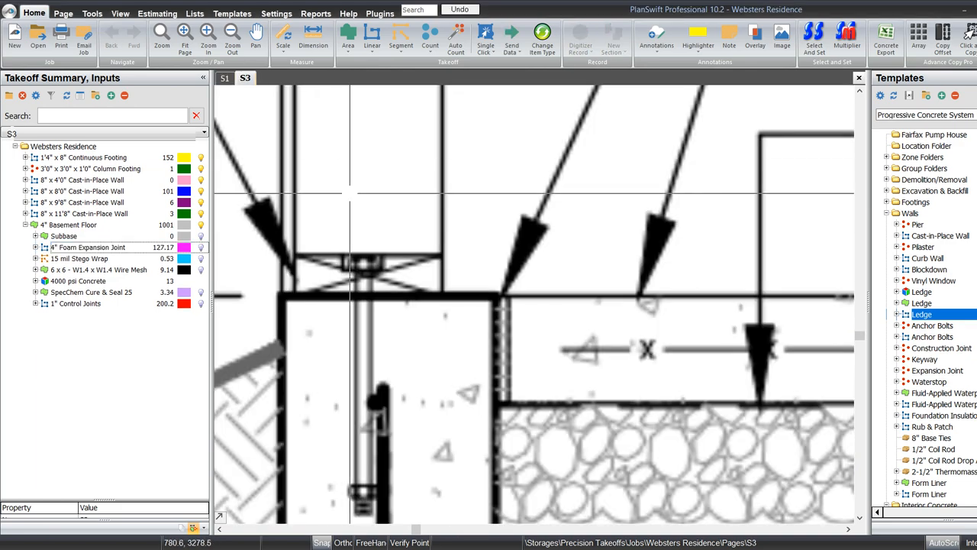
scroll(420, 322, "down", 5)
scroll(278, 319, "down", 3)
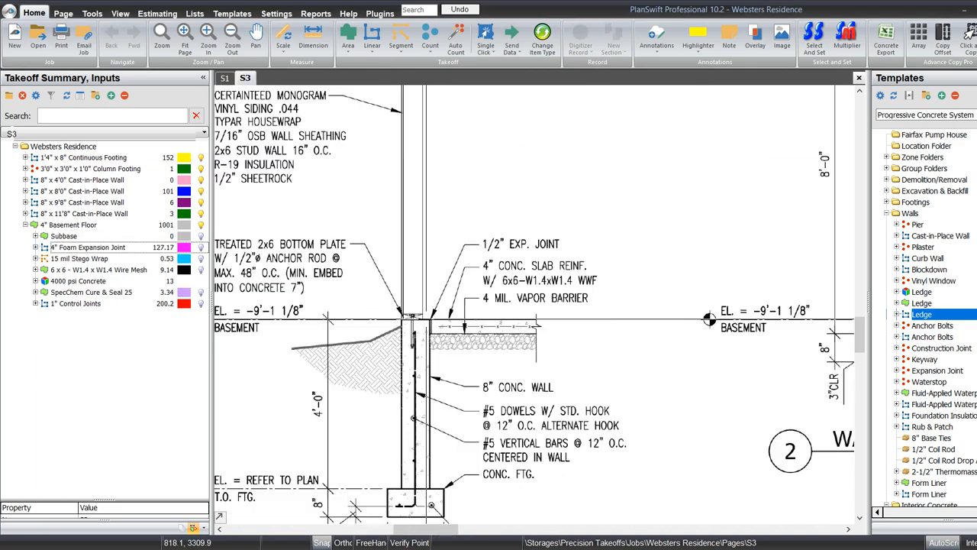
scroll(629, 299, "up", 4)
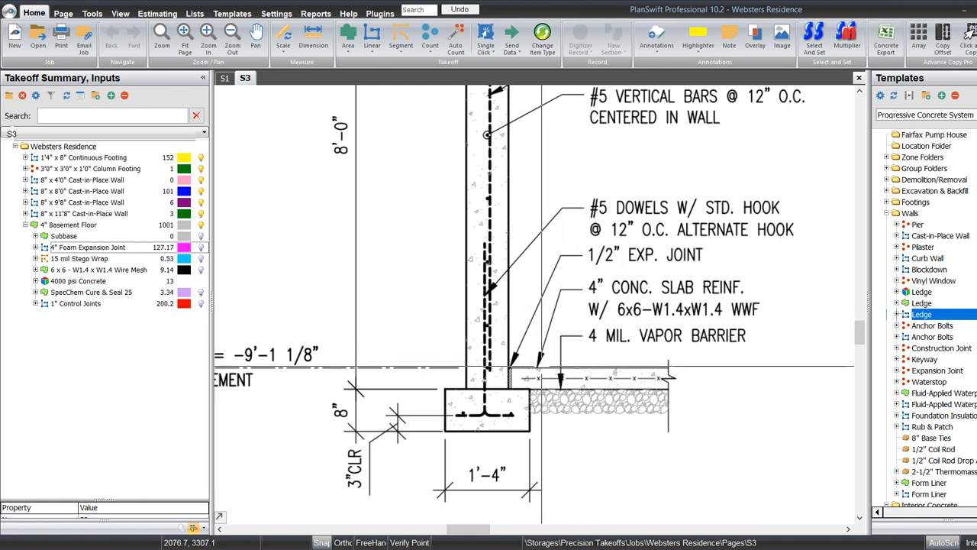
left_click(225, 78)
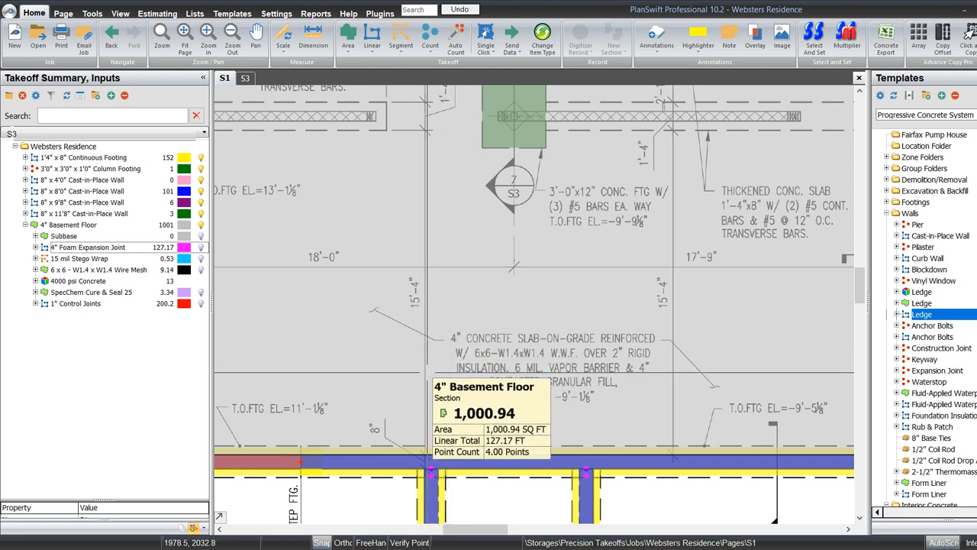
left_click(88, 248)
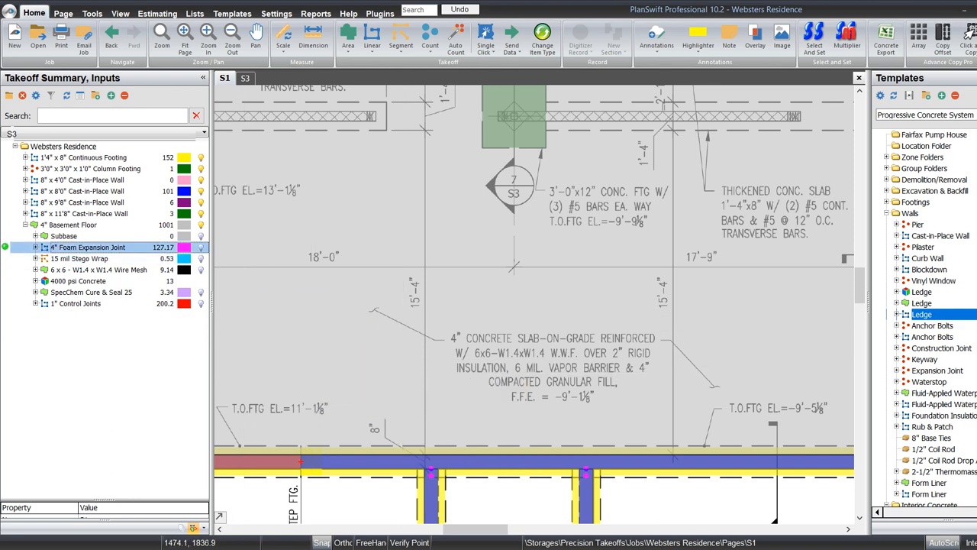
Step: Change the basement floor's 15 mil Stego Wrap material to 6 mil Vapor Barrier and its seam tape to 2" Tyvek Tape
double_click(79, 258)
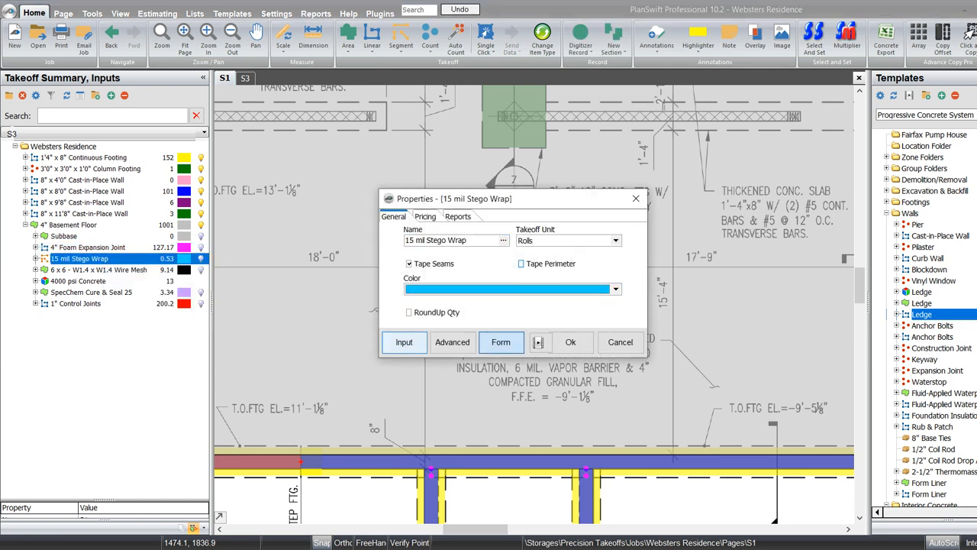
left_click(404, 342)
left_click(539, 319)
left_click(540, 320)
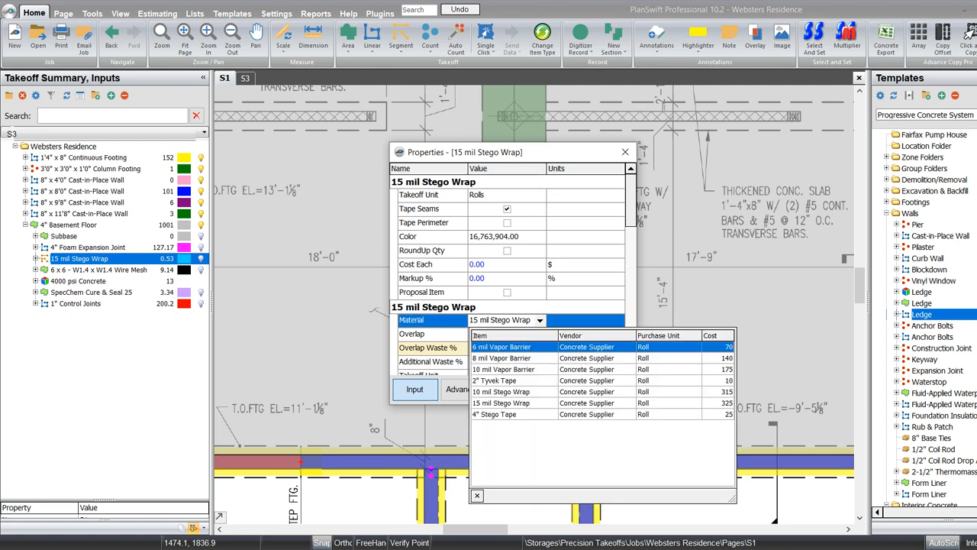
left_click(501, 346)
scroll(508, 306, "down", 10)
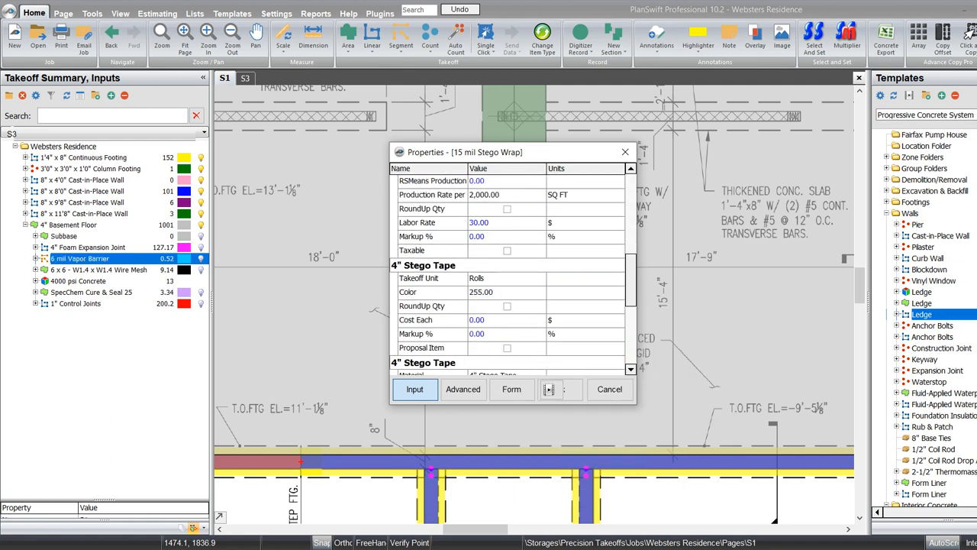
left_click(539, 292)
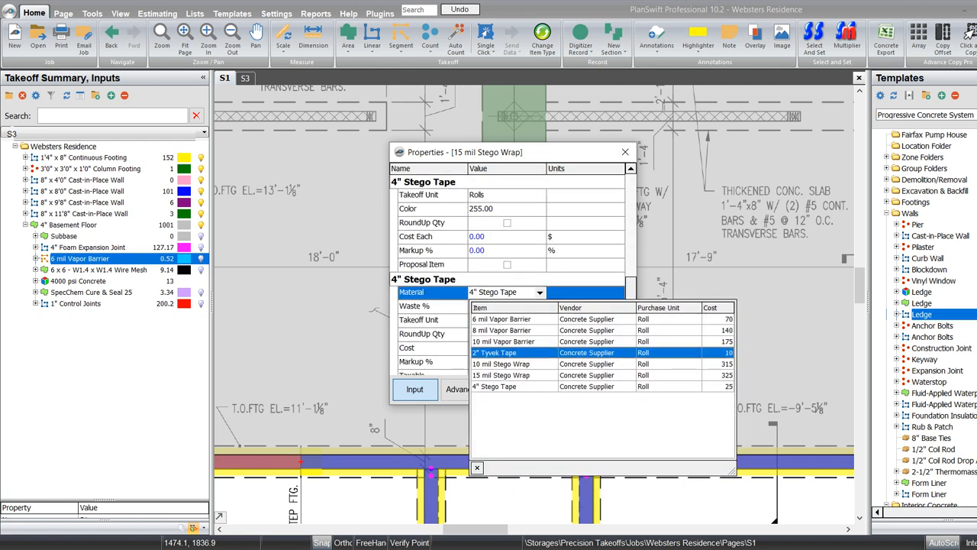
left_click(504, 353)
left_click(573, 389)
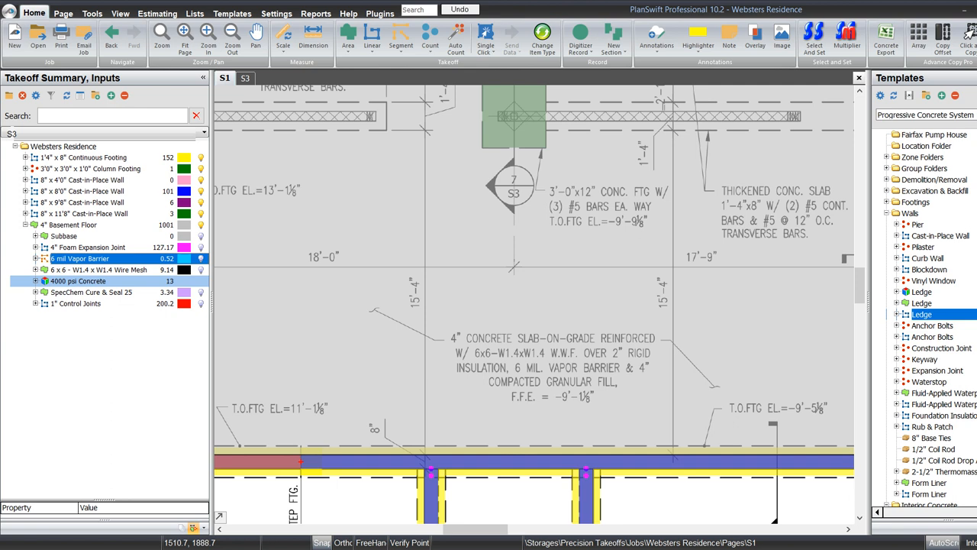
Step: Delete the SpecChem Cure & Seal 25 from the 4" Basement Floor
right_click(92, 292)
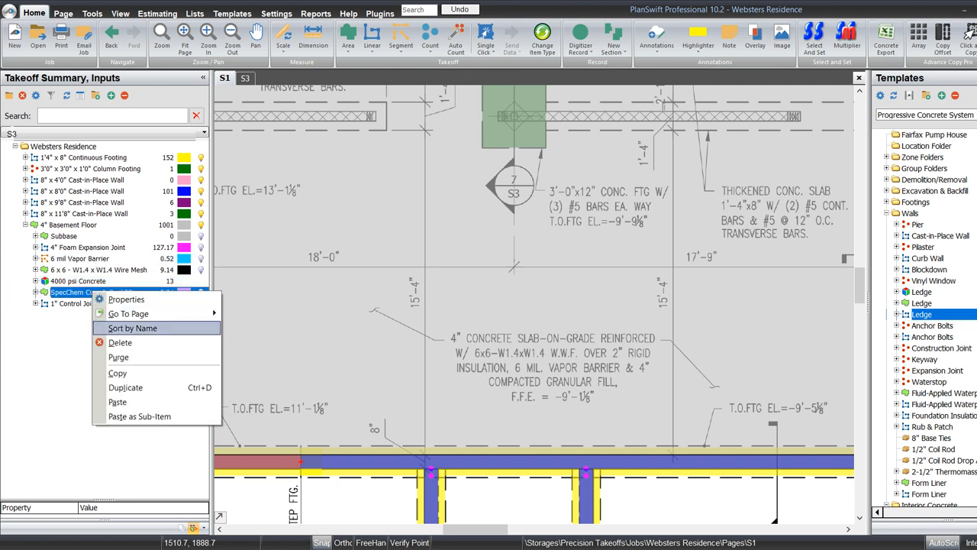
left_click(122, 341)
left_click(551, 286)
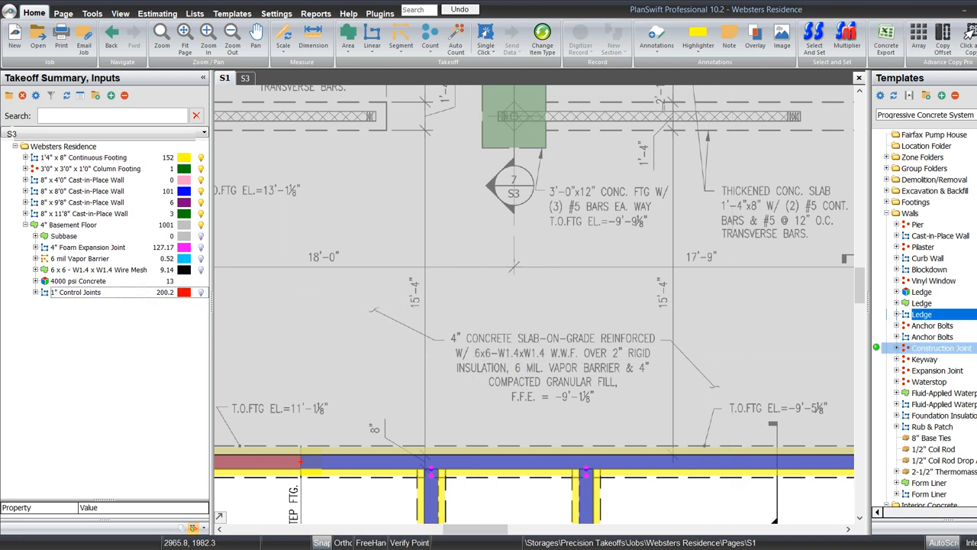
Step: Add the area-type Sub-slab Insulation template to the 4" Basement Floor as 2" Rigid Insulation in sheets, without tracing a new area
scroll(927, 263, "down", 5)
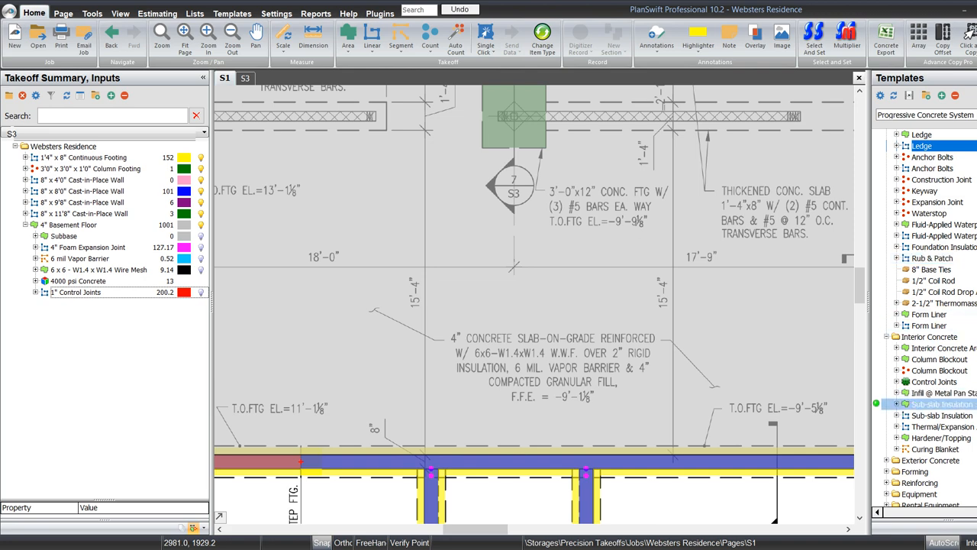
left_click_drag(942, 404, 76, 225)
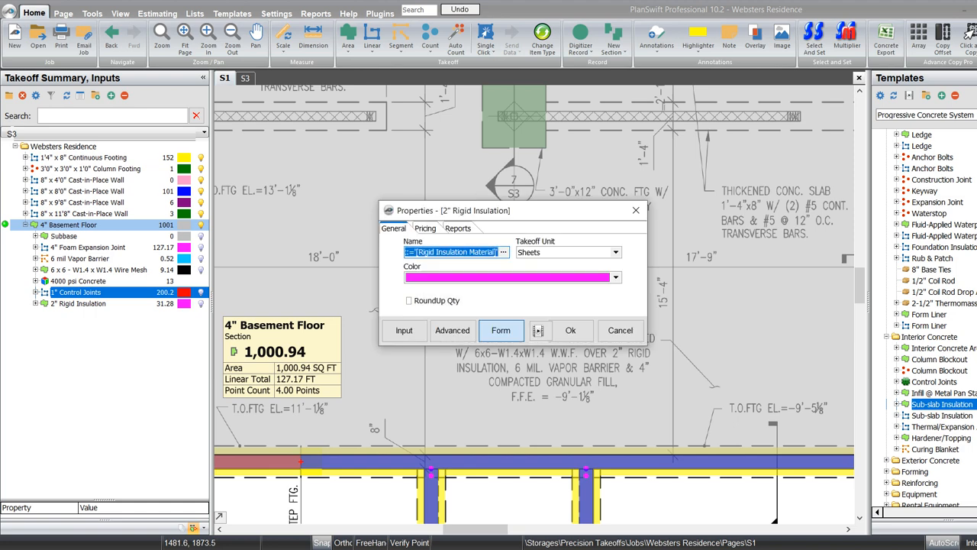
left_click(570, 330)
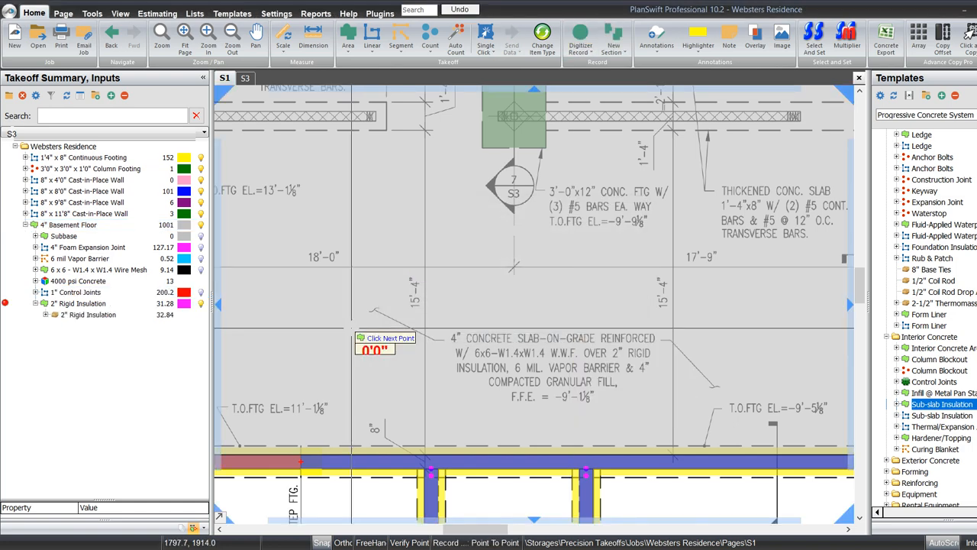
key("Escape")
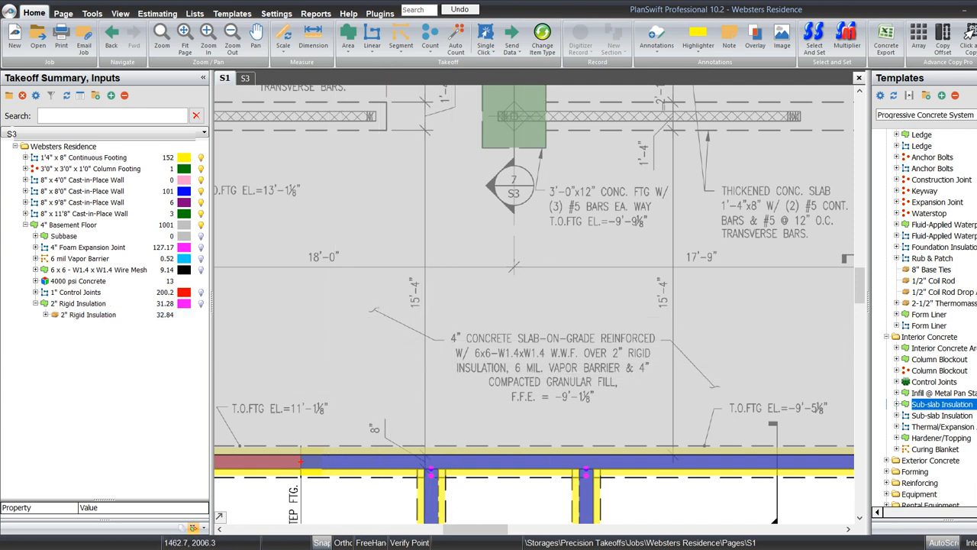
Step: Reorder the 2" Rigid Insulation to sit directly above the 6 mil Vapor Barrier under the basement floor, and collapse it
left_click(79, 304)
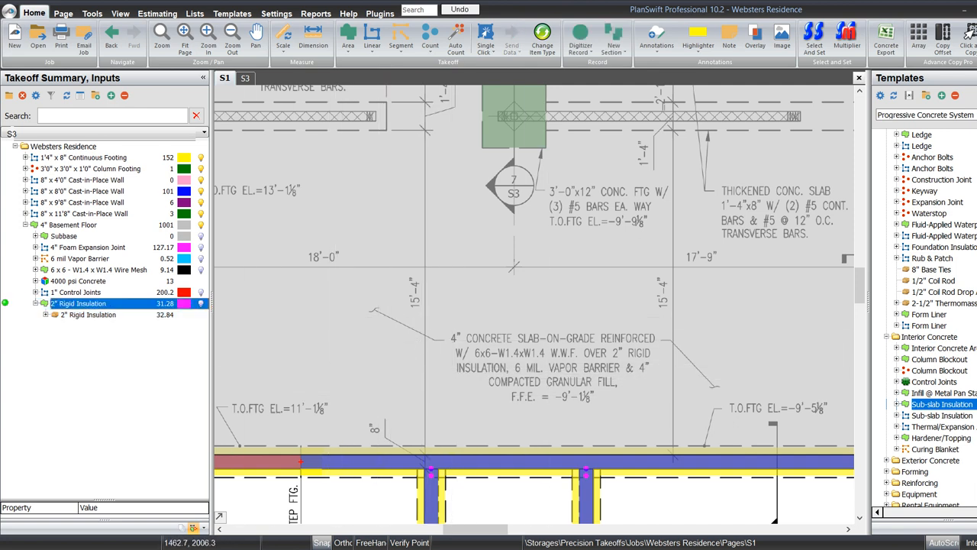
left_click_drag(78, 304, 79, 258)
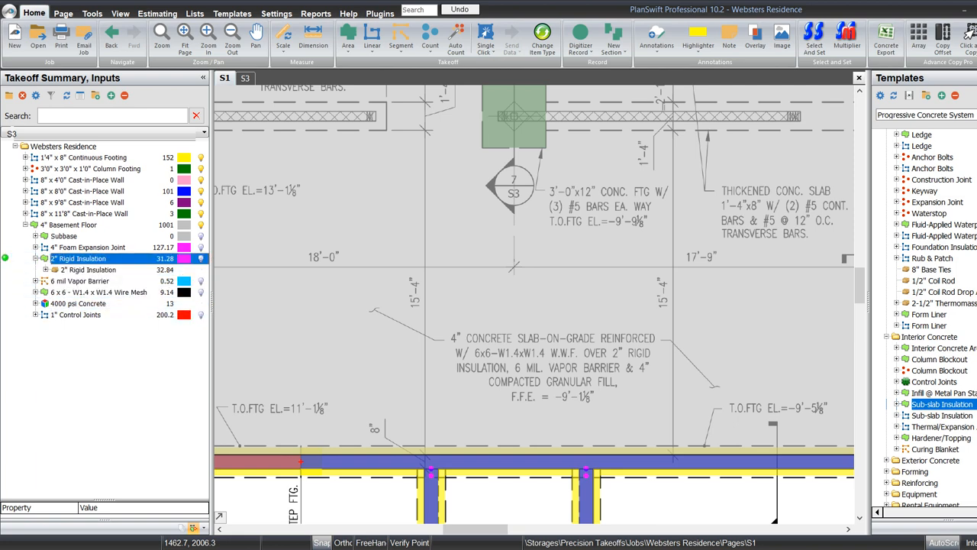
left_click(36, 259)
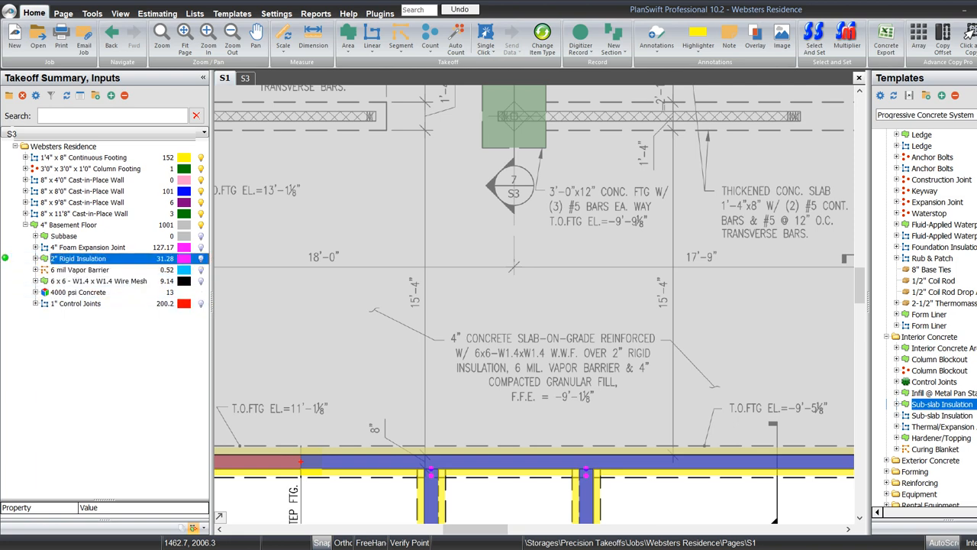
Step: Inspect the basement slab's lower-left corner on the foundation plan where it overlaps the 8" x 4'0" Cast-in-Place Wall
scroll(408, 339, "down", 3)
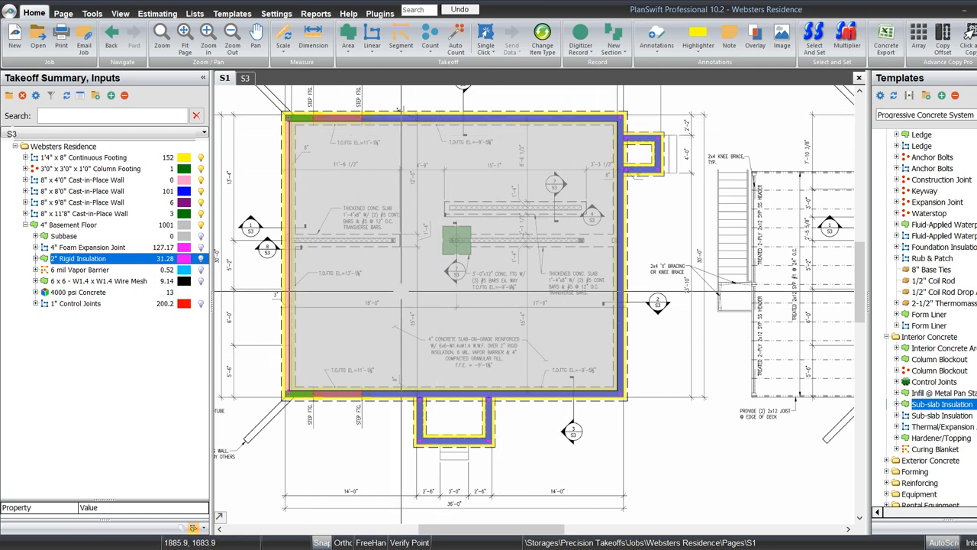
mouse_move(401, 291)
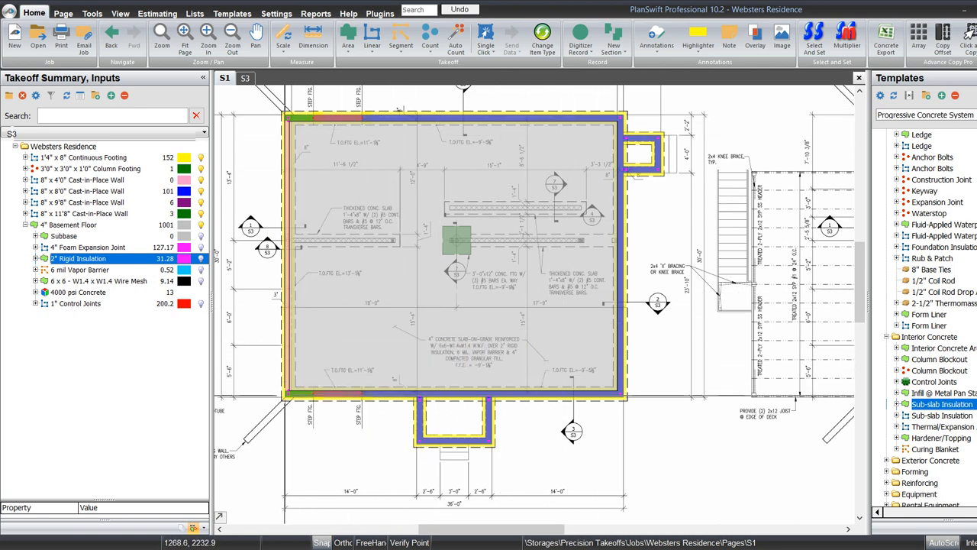
scroll(296, 378, "up", 5)
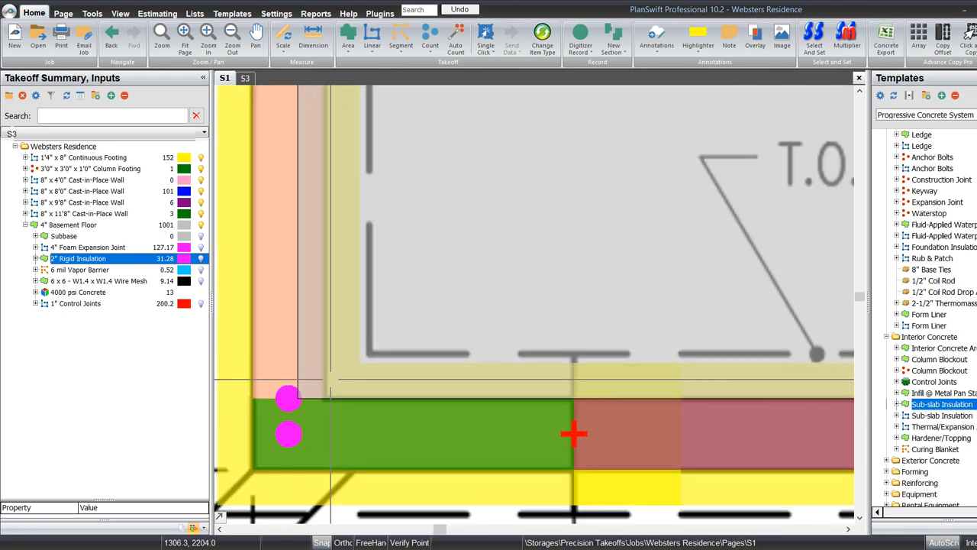
Step: Compare the thickened slab notes on the foundation plan with the Thickened Slab Detail on sheet S3
mouse_move(302, 389)
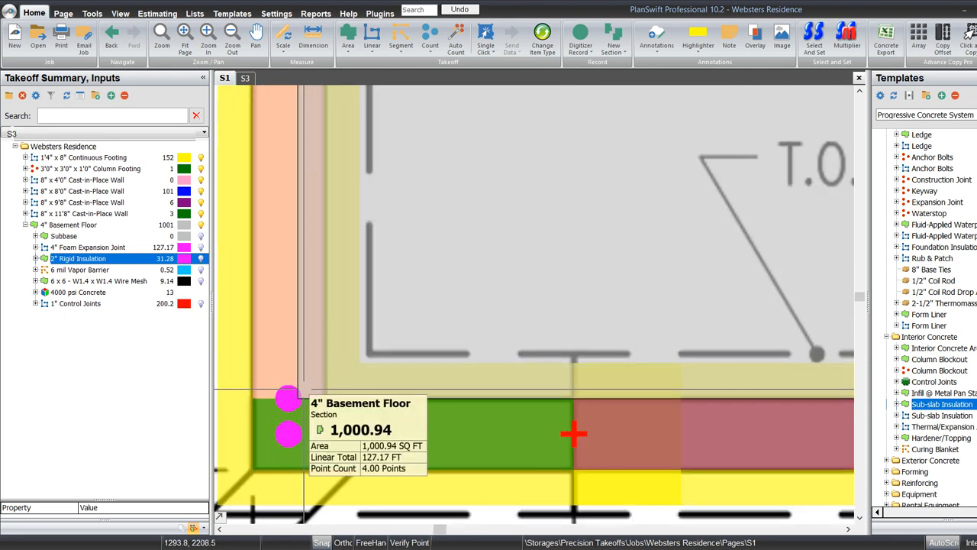
scroll(303, 389, "down", 4)
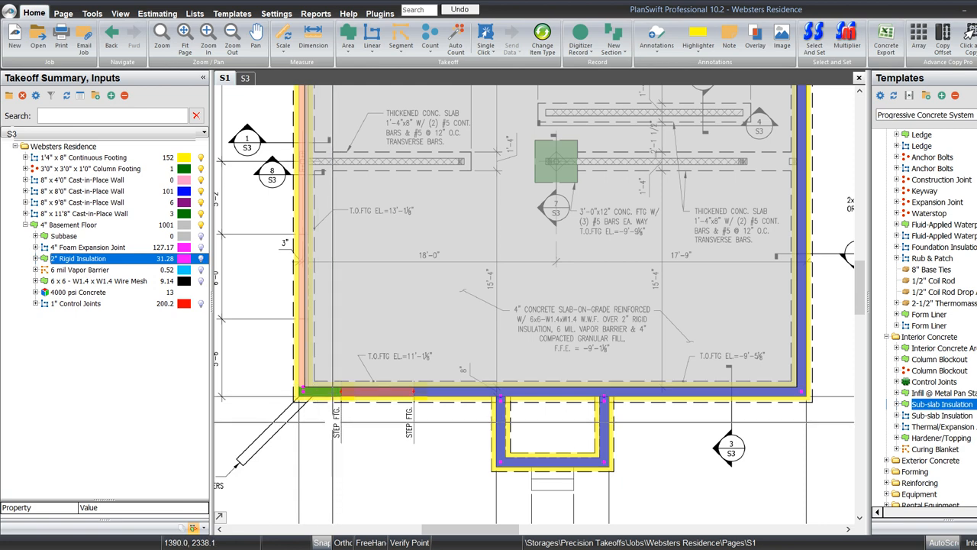
scroll(336, 428, "down", 2)
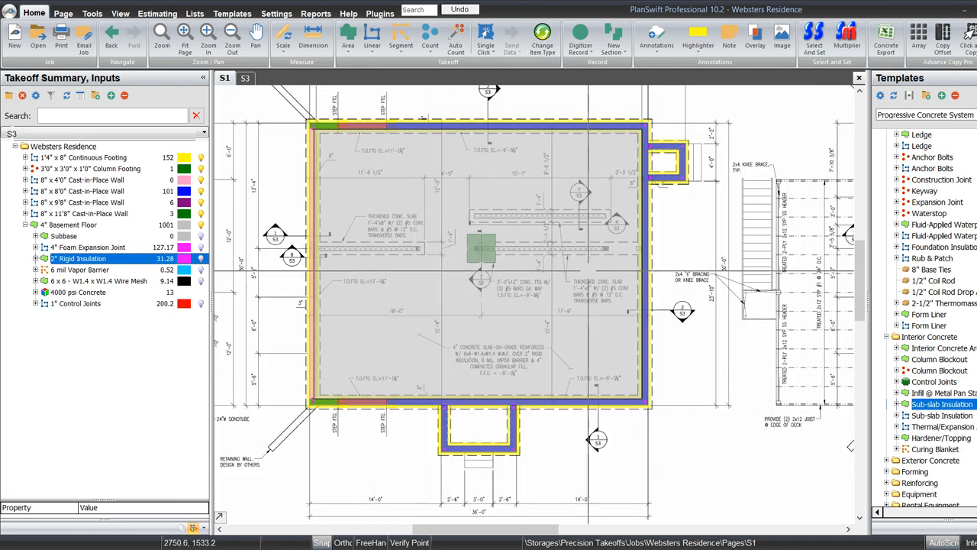
scroll(605, 256, "up", 3)
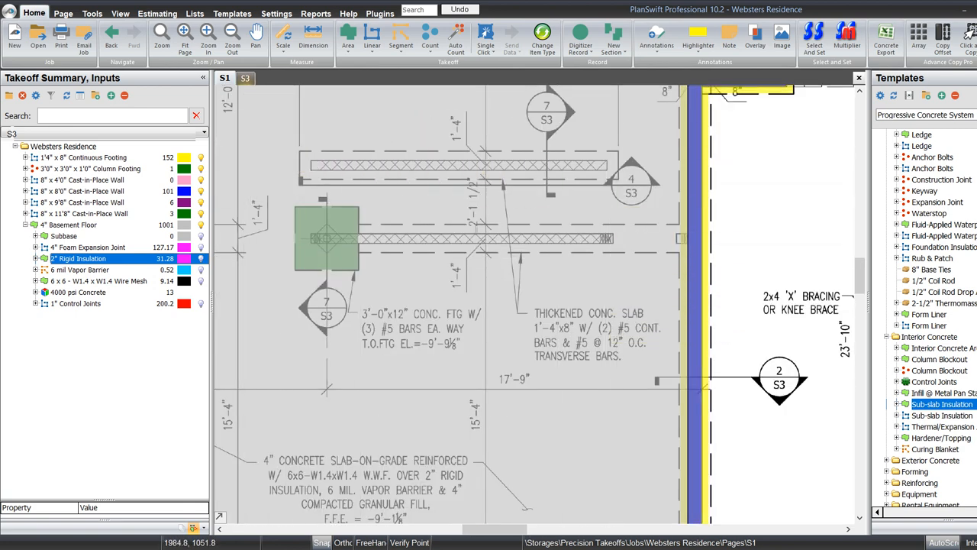
left_click(245, 78)
scroll(351, 206, "down", 2)
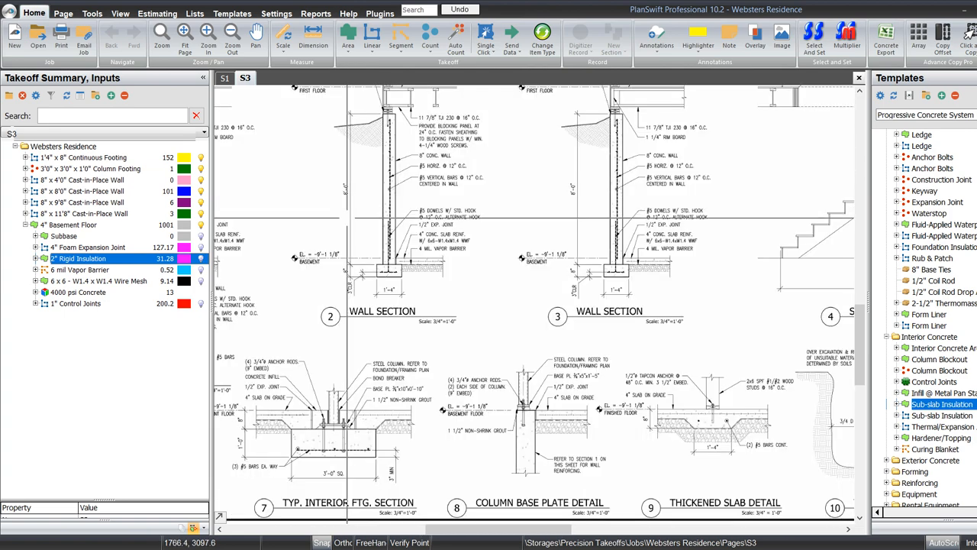
scroll(751, 473, "up", 2)
scroll(751, 474, "up", 2)
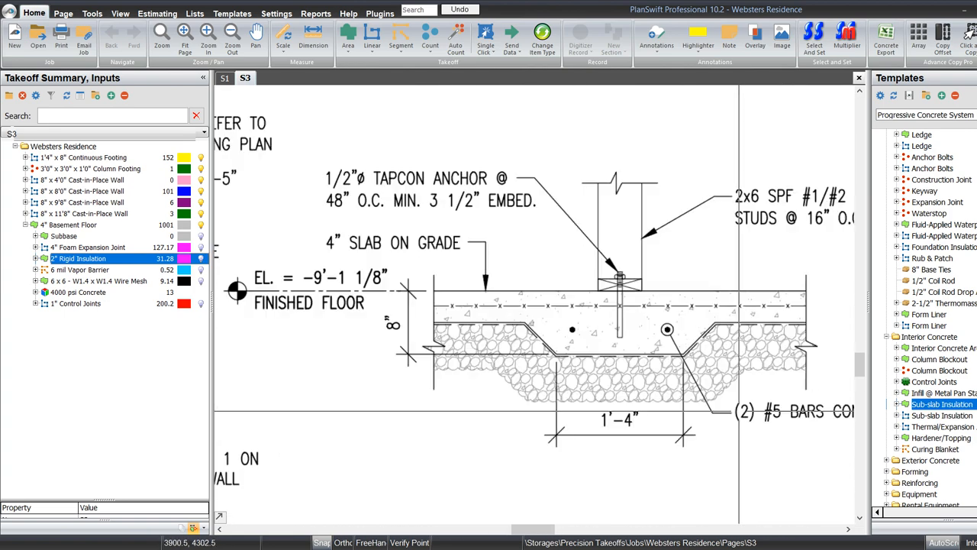
scroll(497, 386, "up", 1)
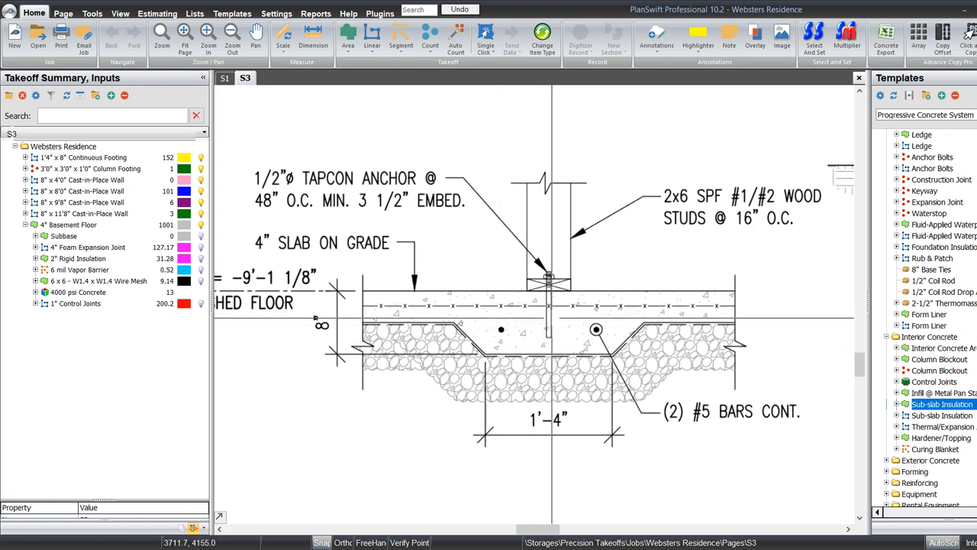
Step: On sheet S1, add the linear Thickened Concrete template from the Miscellaneous templates to the 4" Basement Floor
left_click(224, 78)
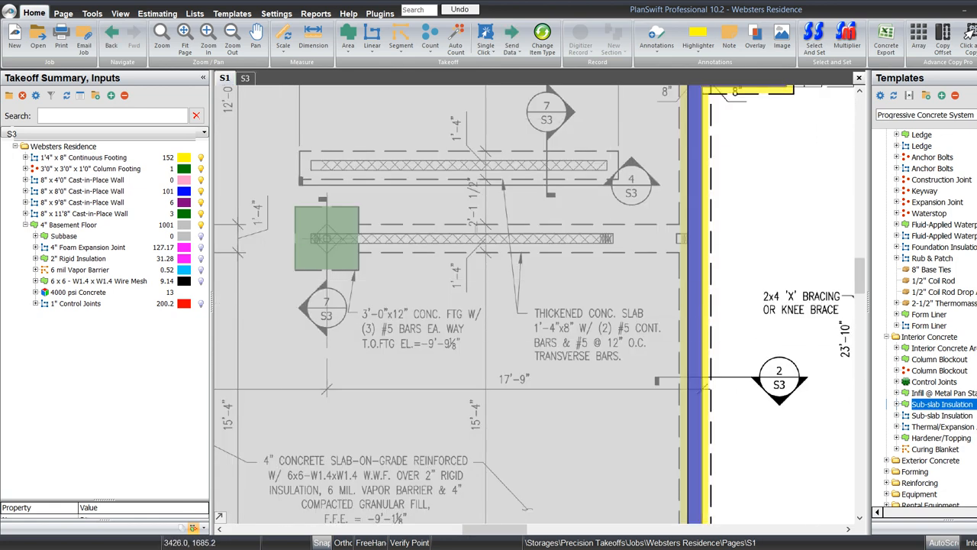
scroll(920, 392, "down", 3)
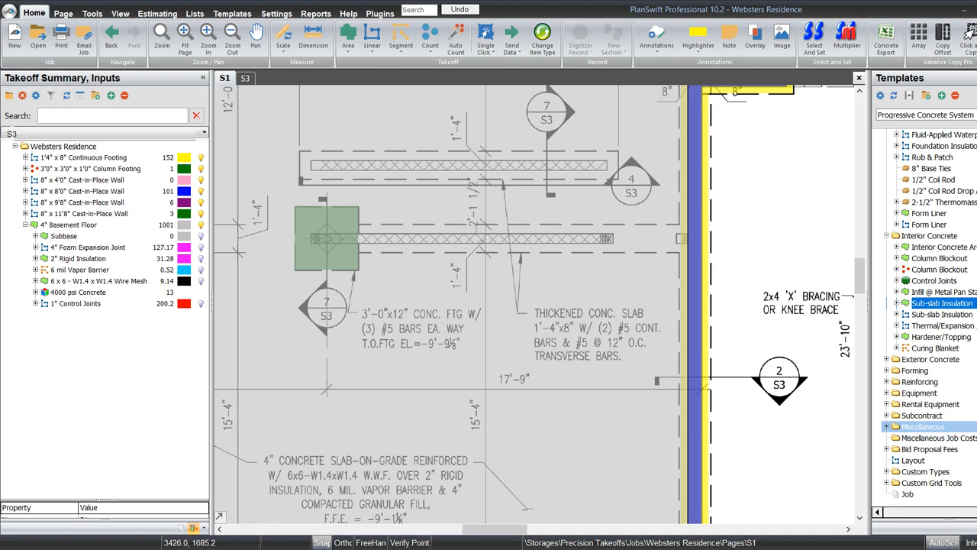
left_click(886, 426)
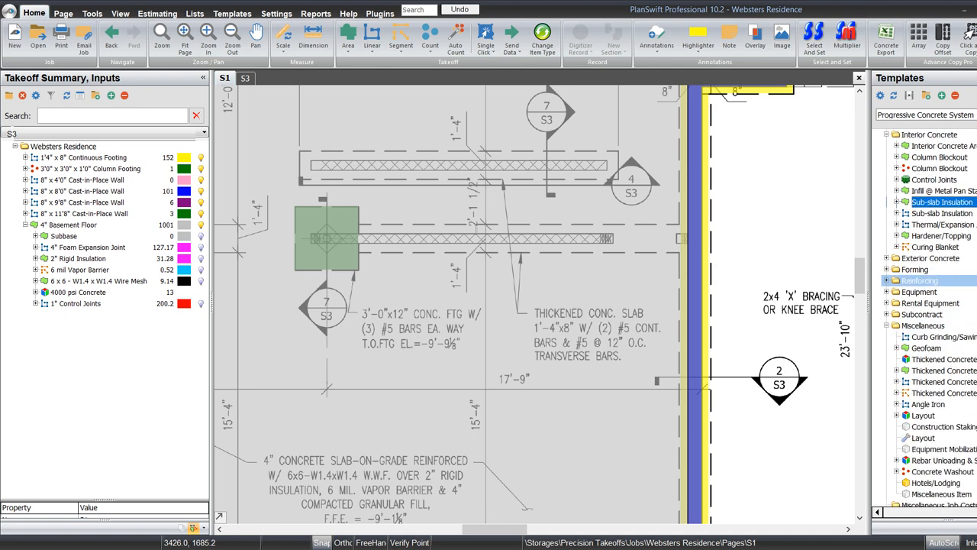
left_click(877, 381)
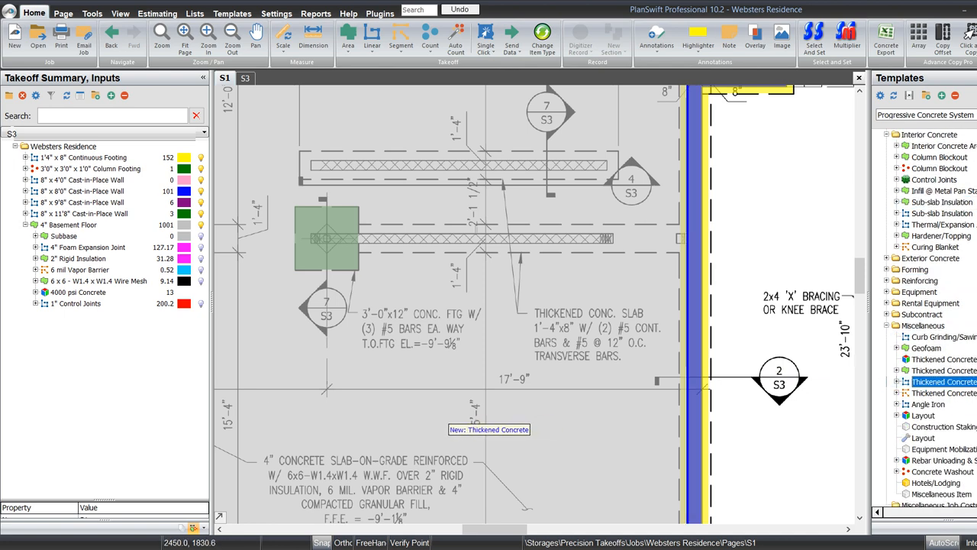
left_click_drag(944, 381, 443, 418)
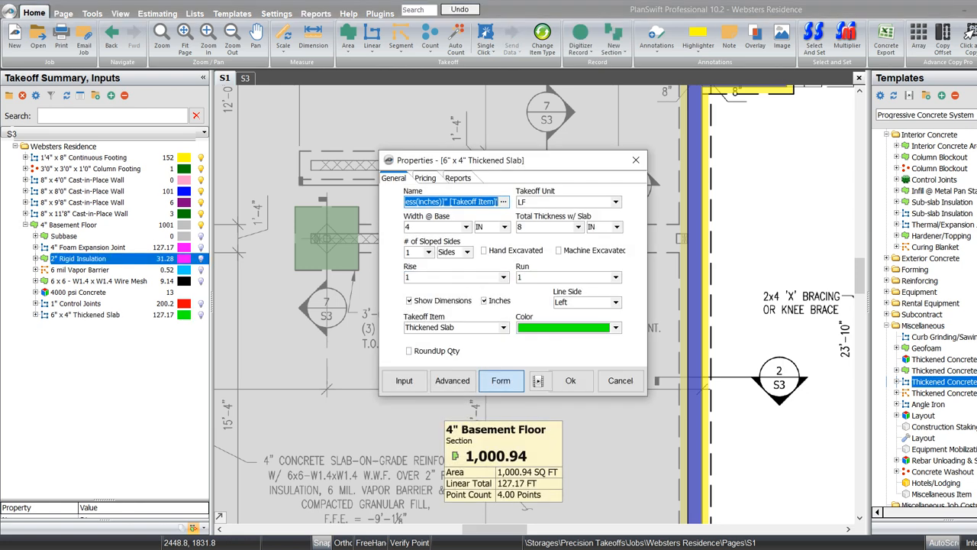
Step: Set the thickened slab's width at base to 16 inches and turn off the dimensions in its name
key("Tab")
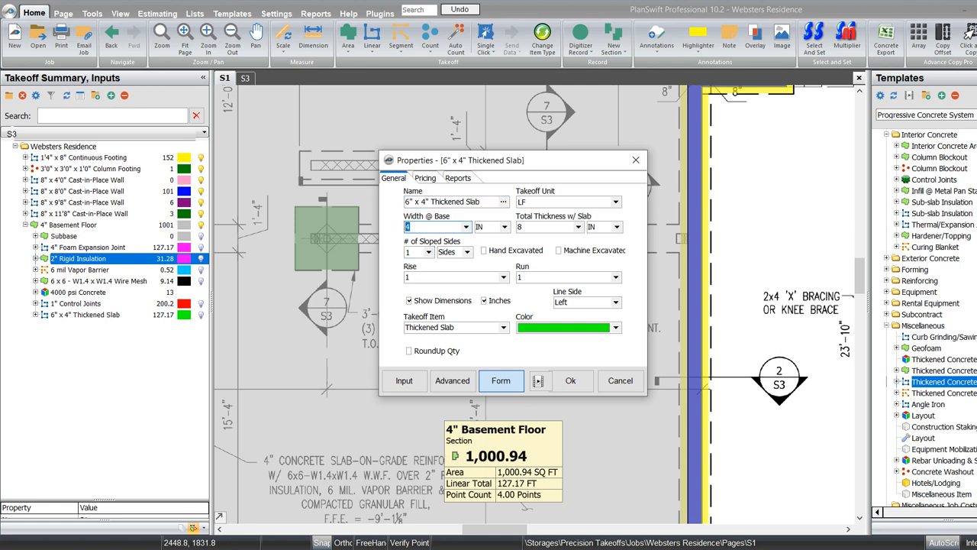
type("16")
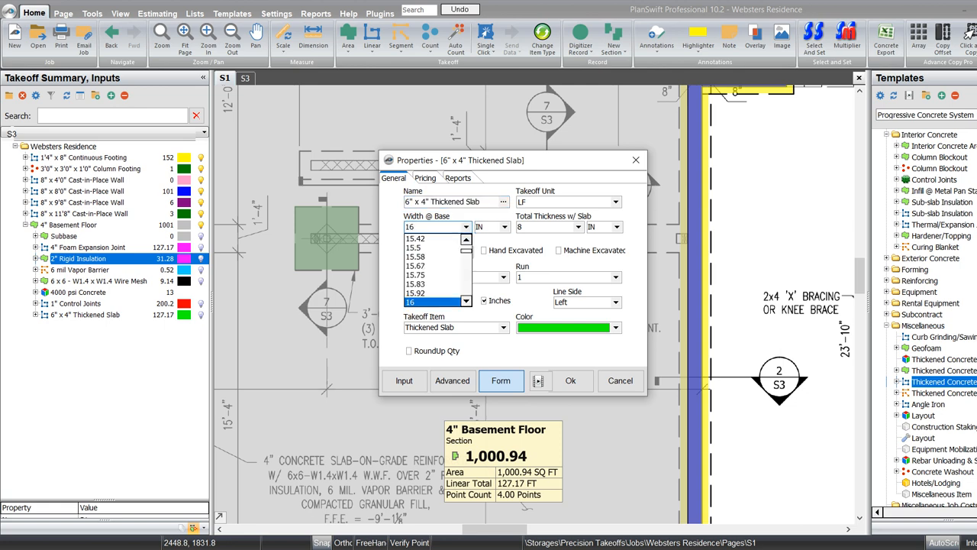
key("Return")
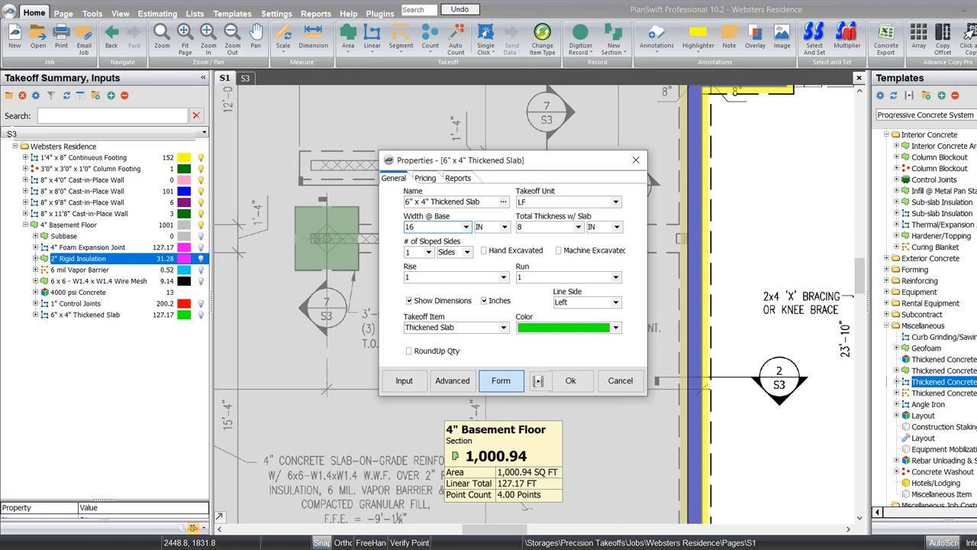
left_click(409, 301)
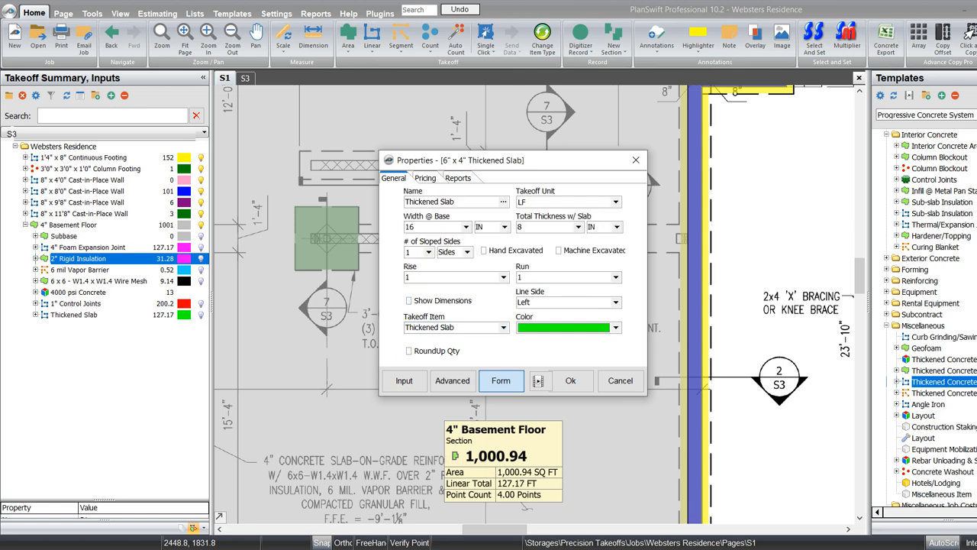
Step: Give the thickened slab 2 sloped sides and a Center line side, and accept the properties for recording
left_click(429, 252)
left_click(421, 281)
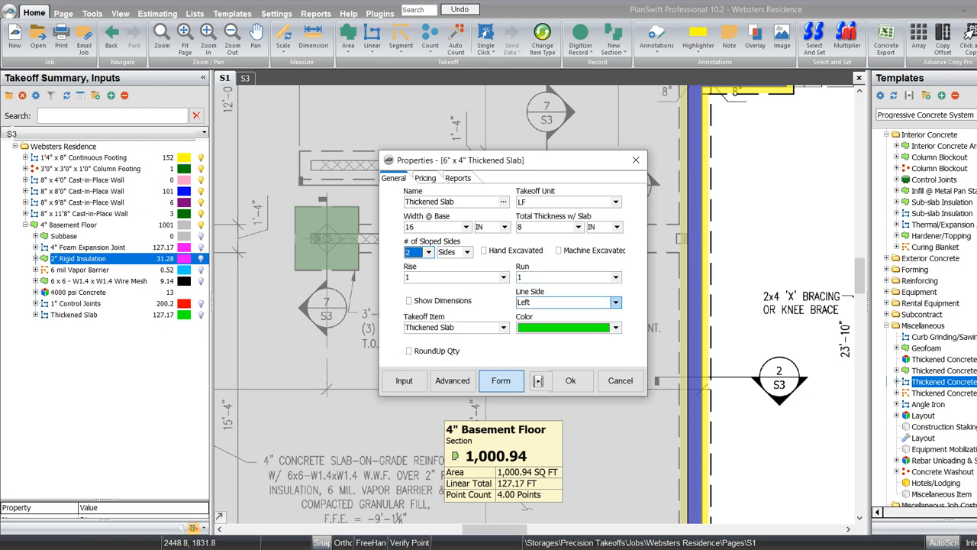
left_click(615, 302)
left_click(535, 332)
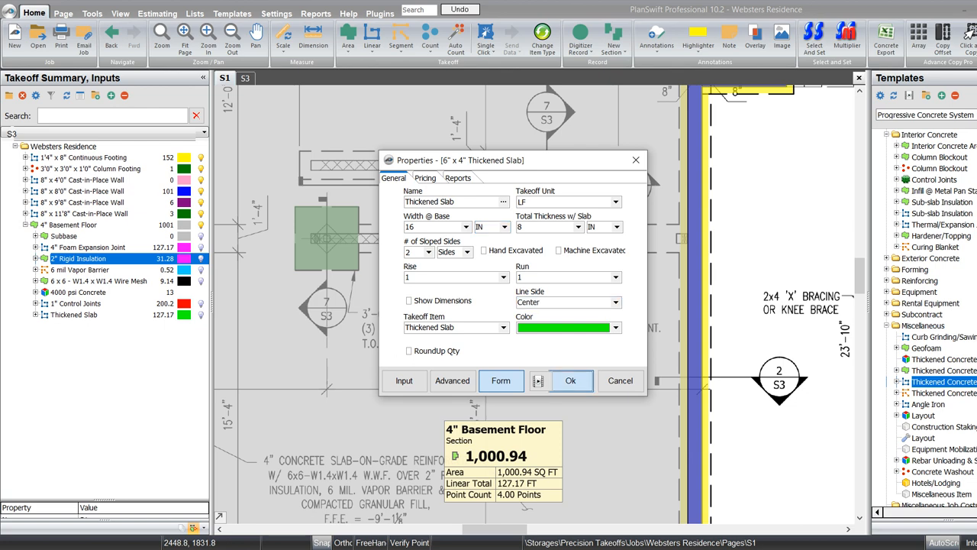
left_click(571, 380)
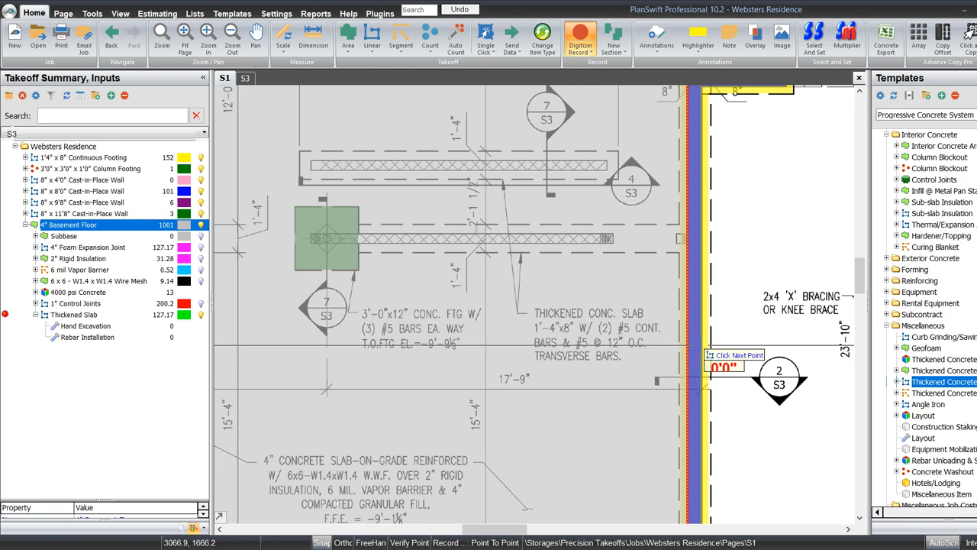
Step: Draw the first thickened slab run from the west basement wall along the dashed strip, 11'6 1/2" long at 0°
scroll(705, 352, "down", 3)
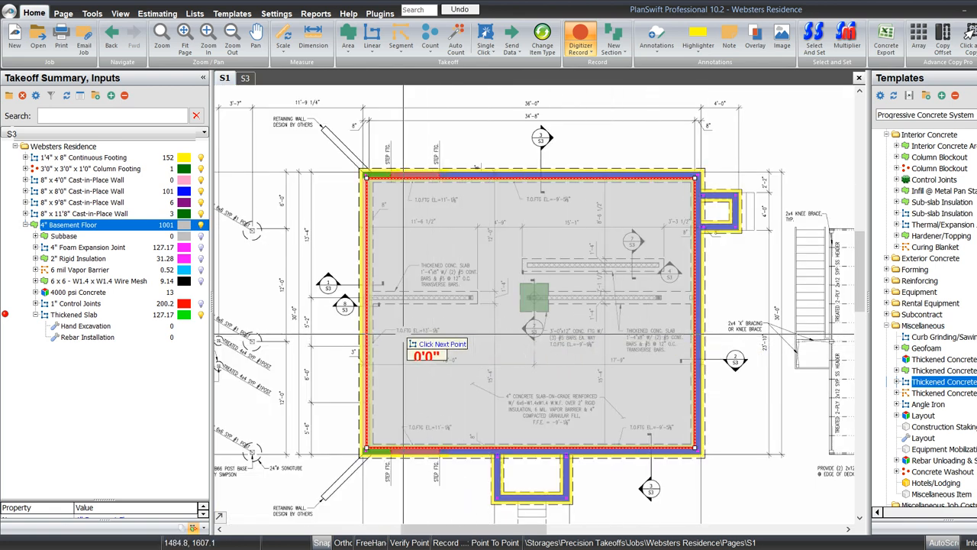
scroll(412, 313, "up", 3)
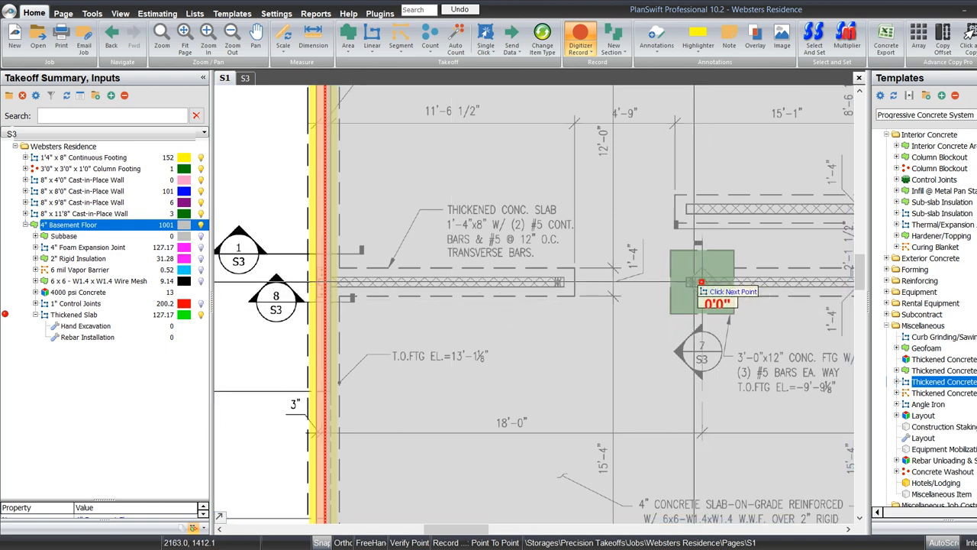
scroll(701, 283, "down", 2)
scroll(382, 222, "up", 4)
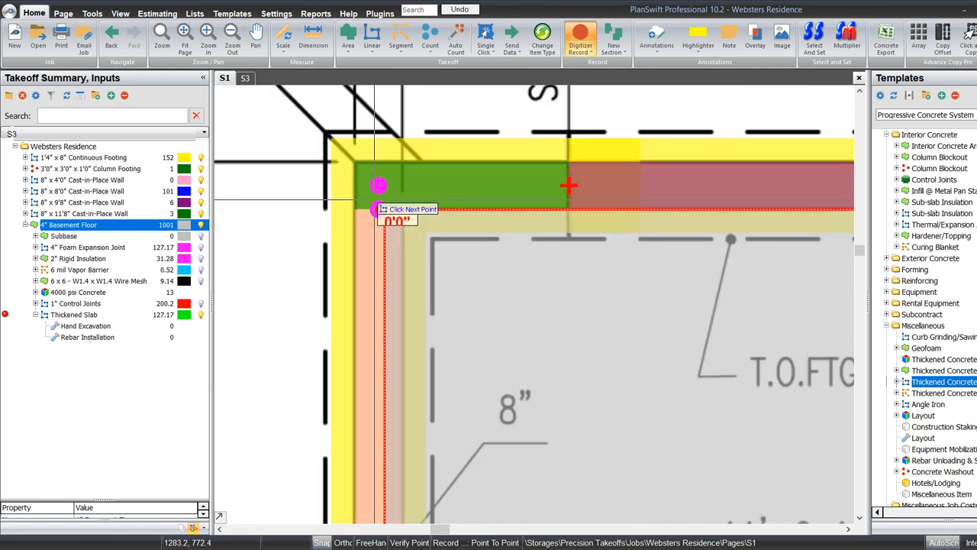
scroll(377, 190, "down", 3)
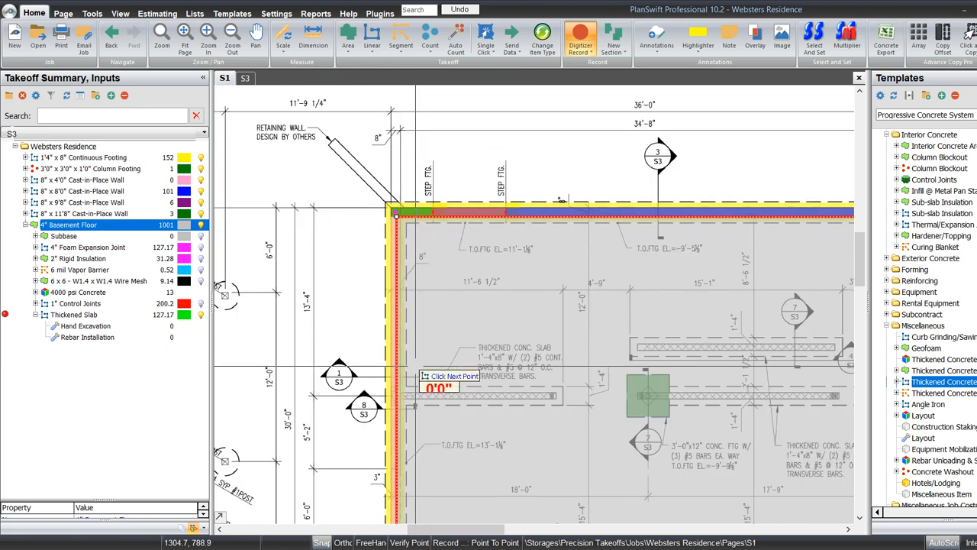
scroll(386, 387, "up", 3)
scroll(385, 388, "down", 3)
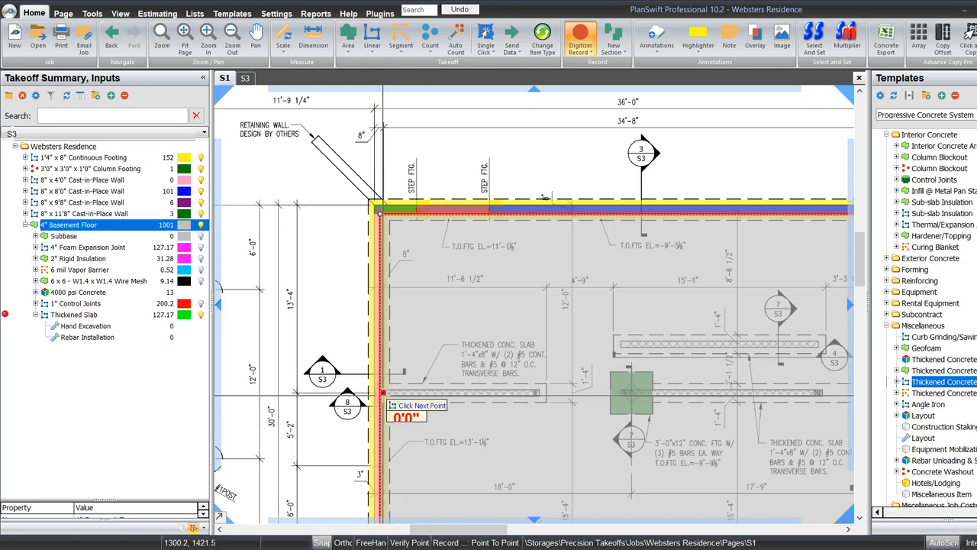
scroll(617, 454, "up", 2)
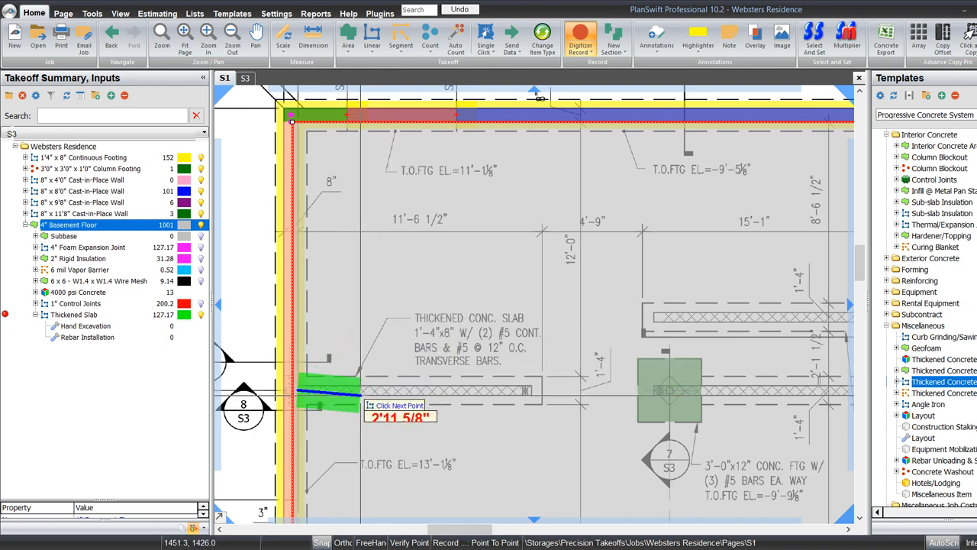
type("11")
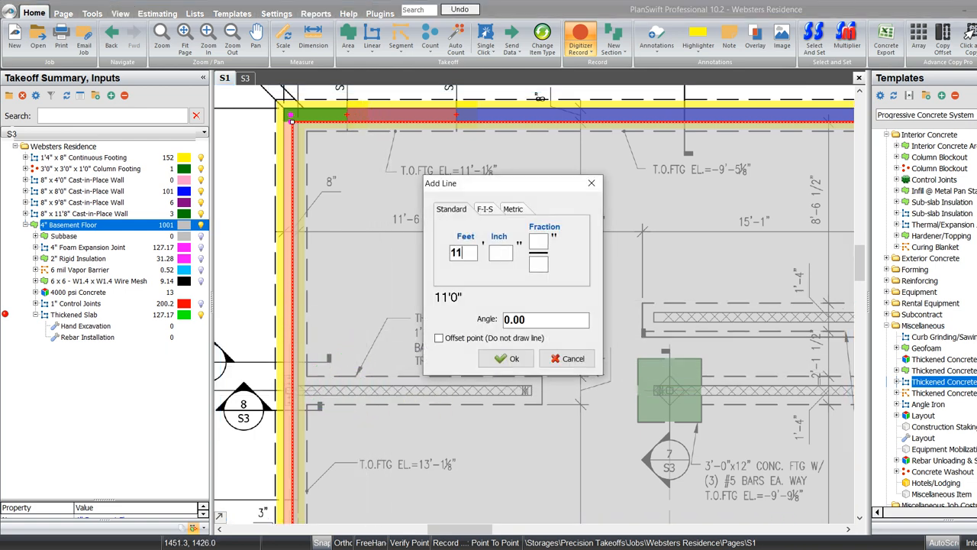
key("Tab")
type("6")
key("Tab")
type("1")
key("Tab")
type("2")
key("Return")
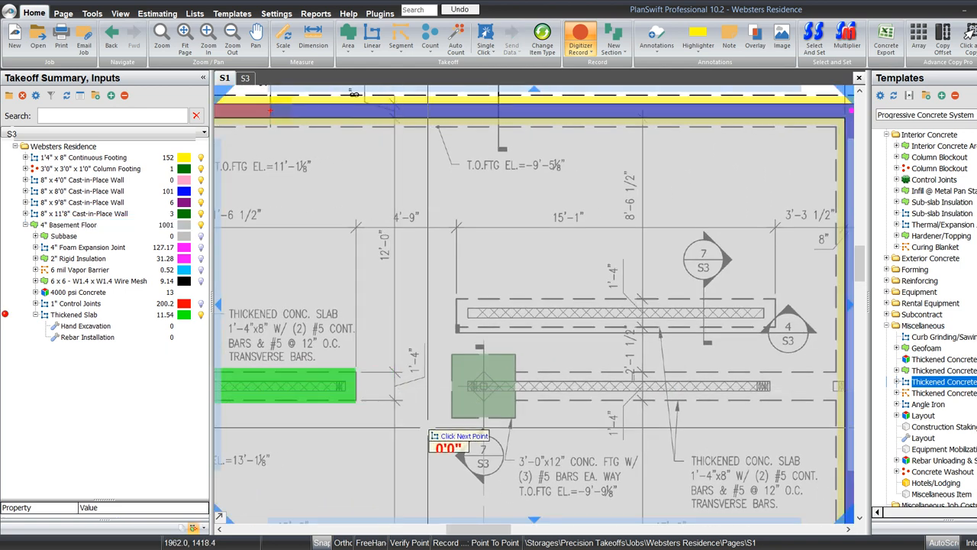
Step: Start the second thickened slab run at a point offset 18" at 180° from the column footing's center
left_click_drag(568, 416, 486, 410)
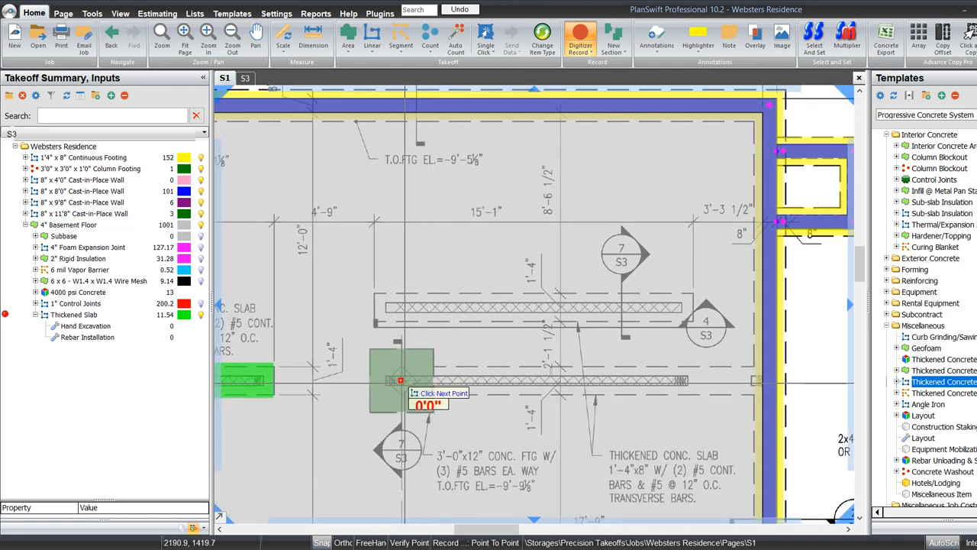
key("l")
key("Tab")
type("18")
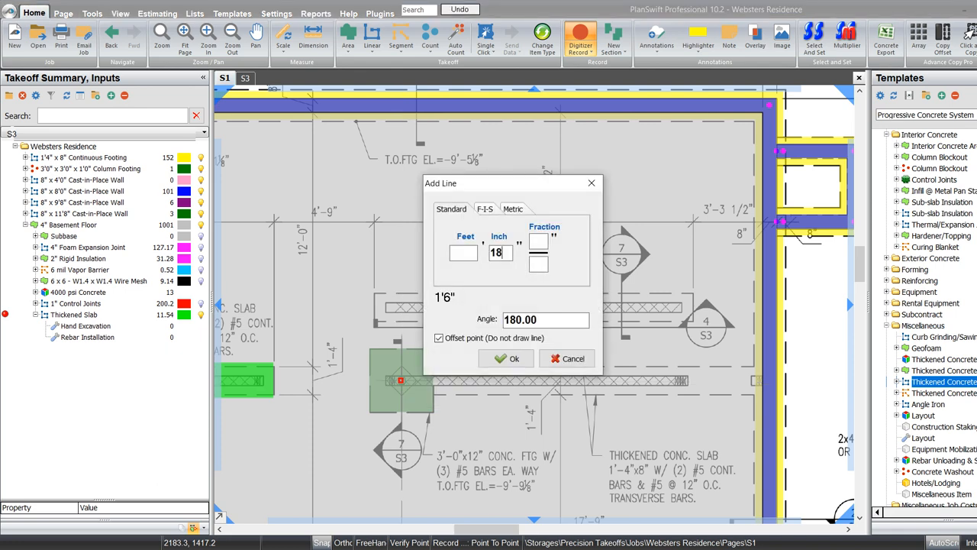
key("Return")
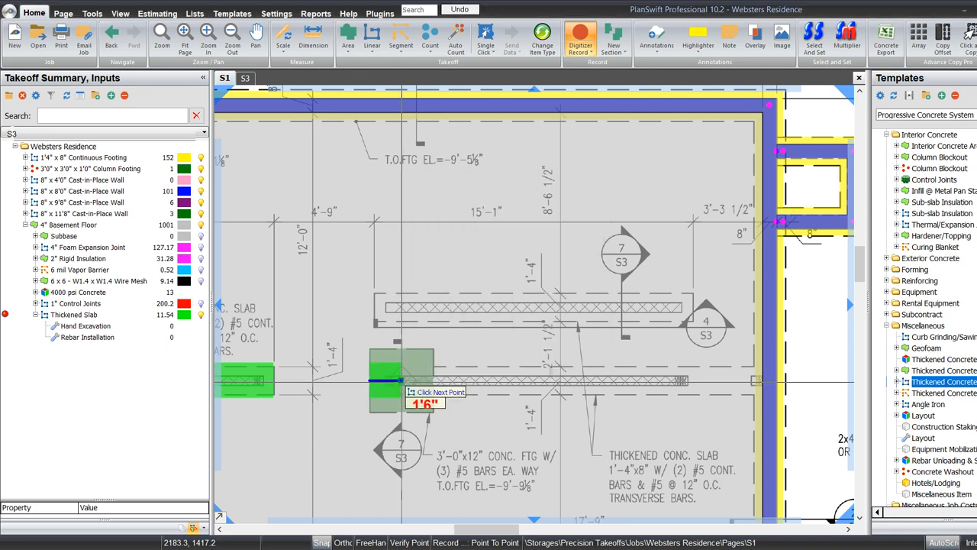
Step: Draw the second thickened slab run horizontally from the column footing's edge to the east basement wall, about 18'3" long
left_click_drag(424, 382, 372, 375)
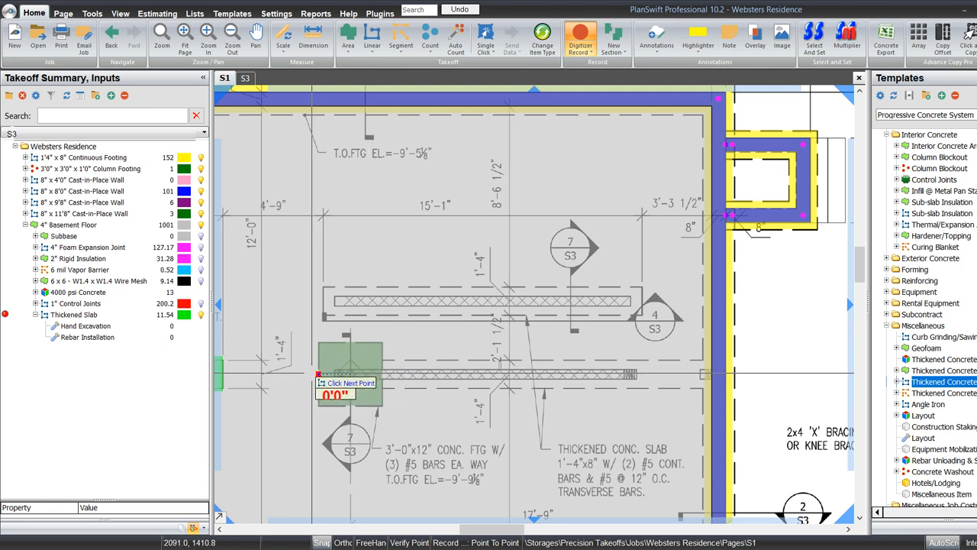
scroll(735, 115, "up", 2)
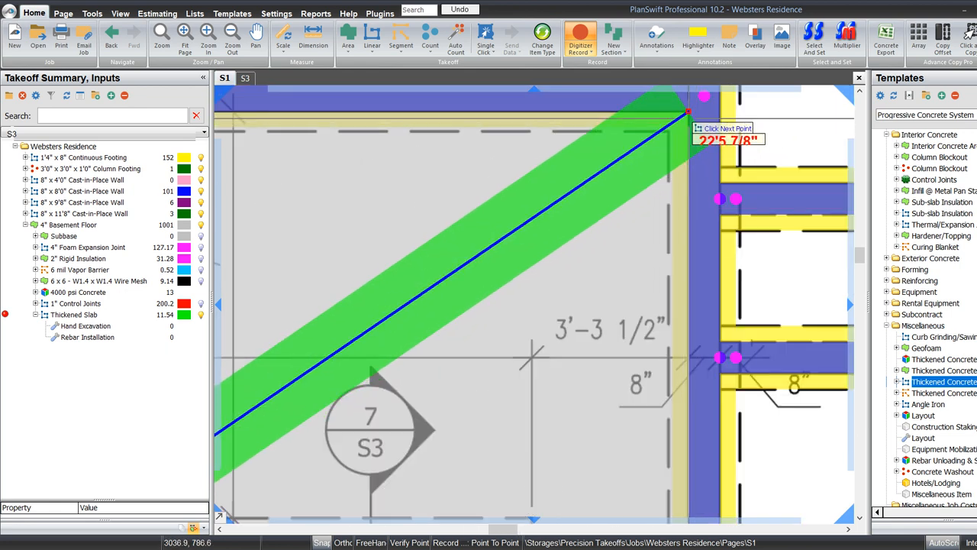
scroll(688, 113, "down", 3)
scroll(676, 280, "up", 2)
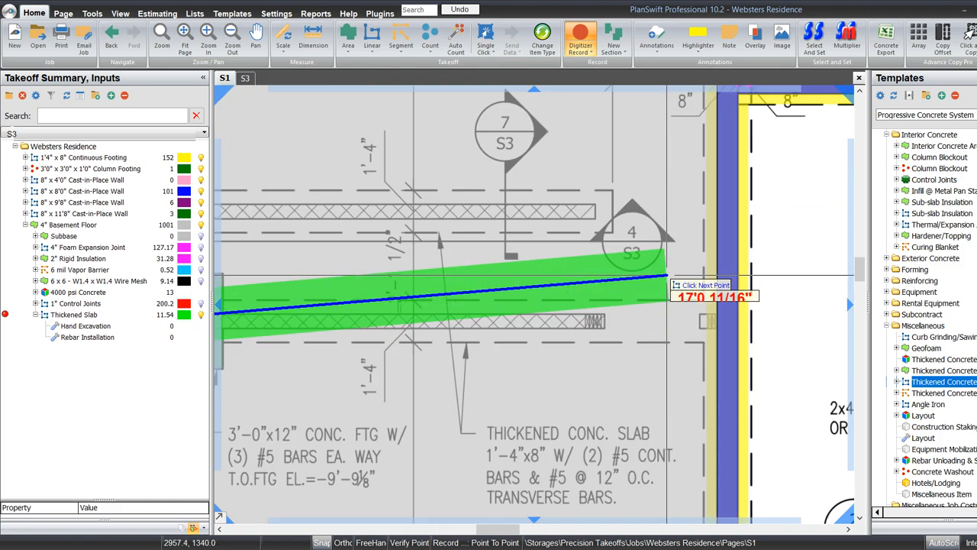
scroll(664, 252, "down", 2)
scroll(663, 250, "up", 2)
scroll(742, 192, "down", 1)
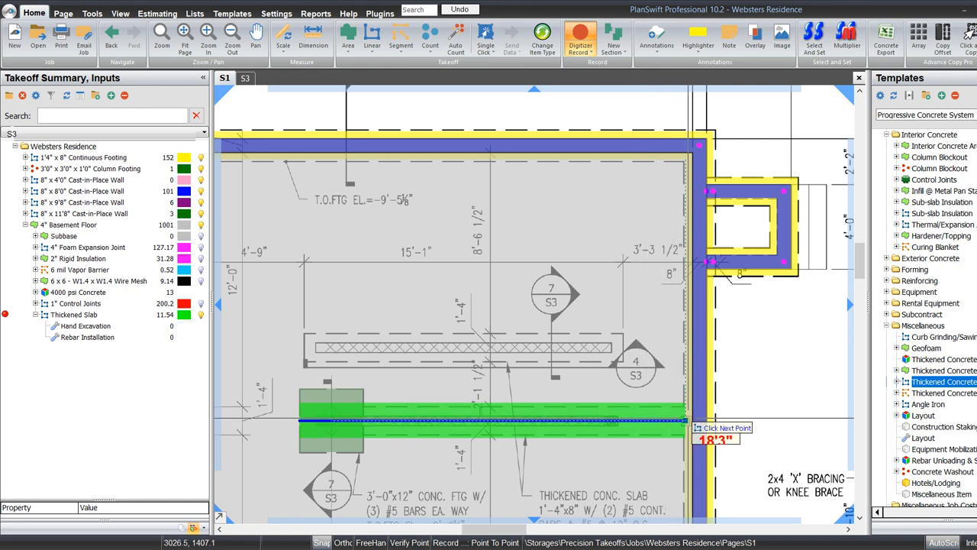
left_click(685, 420)
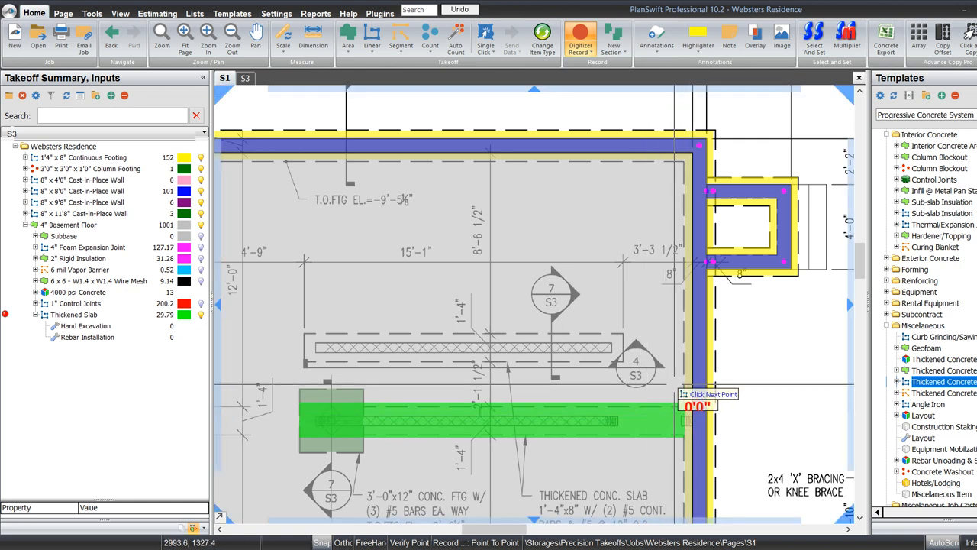
Step: Offset the third thickened slab run's start point from the second run's east end by 2'1 1/2" at 90°, plus 8" at 90°
left_click_drag(634, 407, 628, 396)
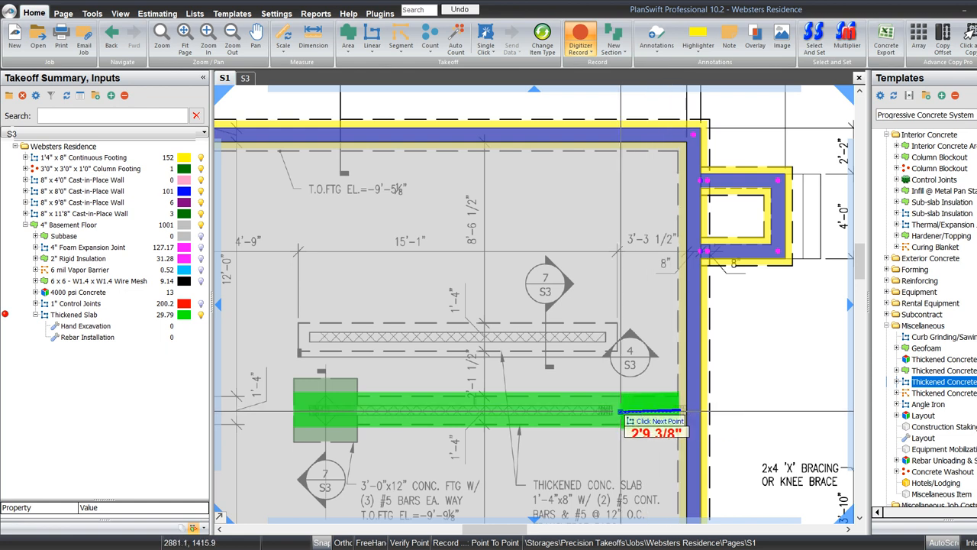
key("Up")
type("2")
key("Tab")
type("1")
key("Tab")
type("1")
key("Tab")
type("2")
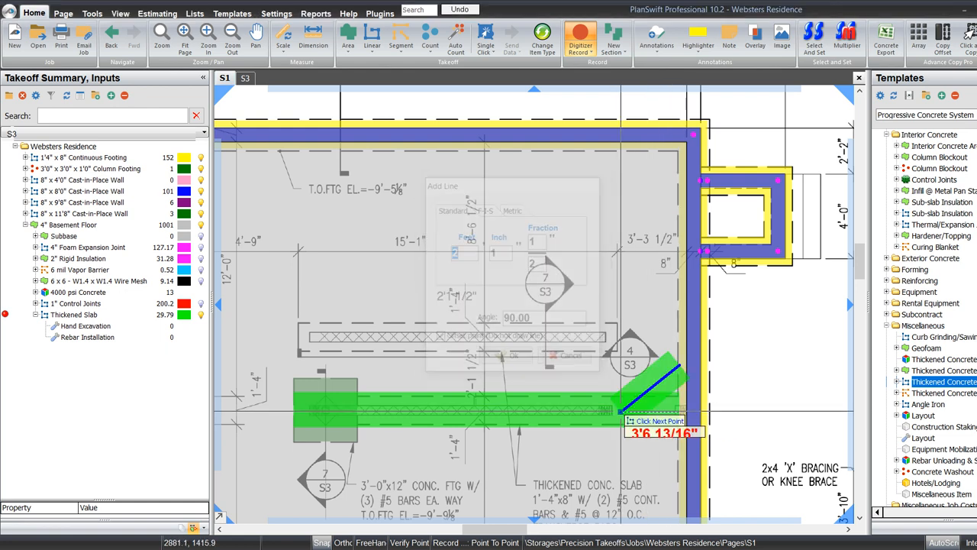
key("Up")
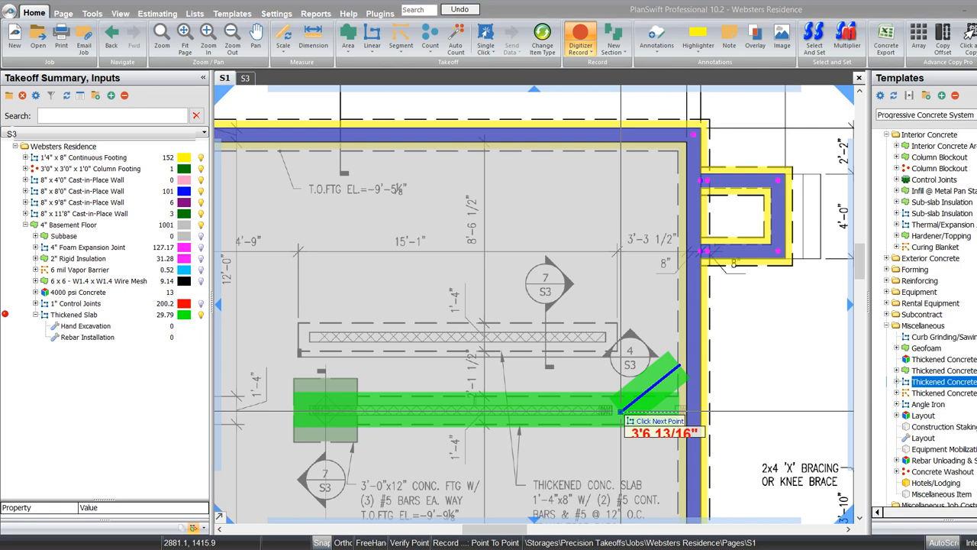
key("Tab")
type("8")
key("Return")
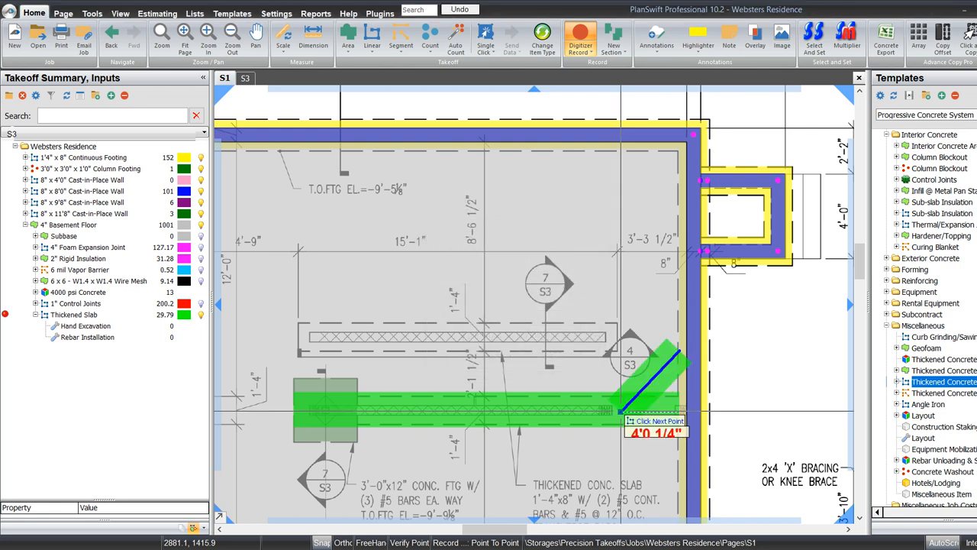
Step: Offset the third run's start point 3'3 1/2" at 180°, then 4" at 0°, to the east end of the dashed strip
key("Left")
type("3")
key("Tab")
type("3")
key("Tab")
type("1")
key("Tab")
type("2")
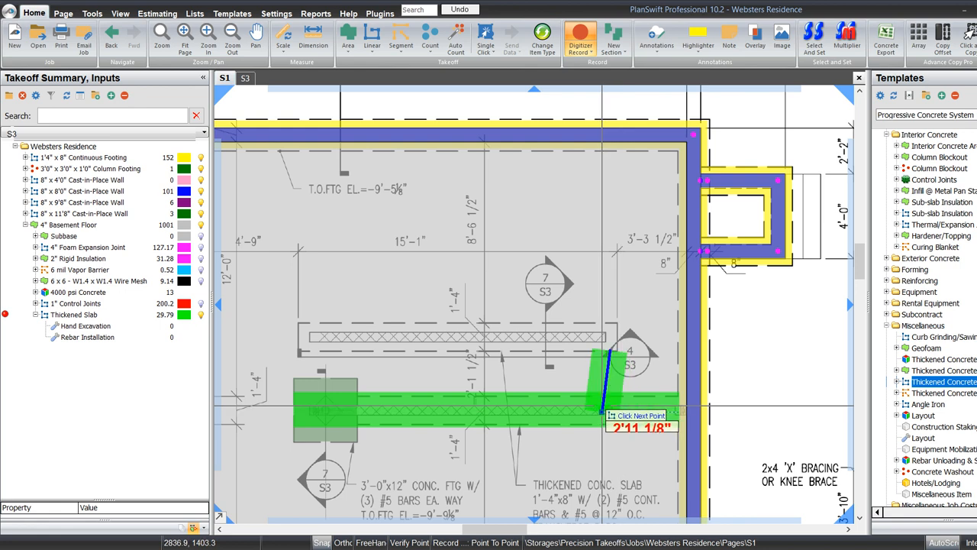
scroll(645, 252, "up", 2)
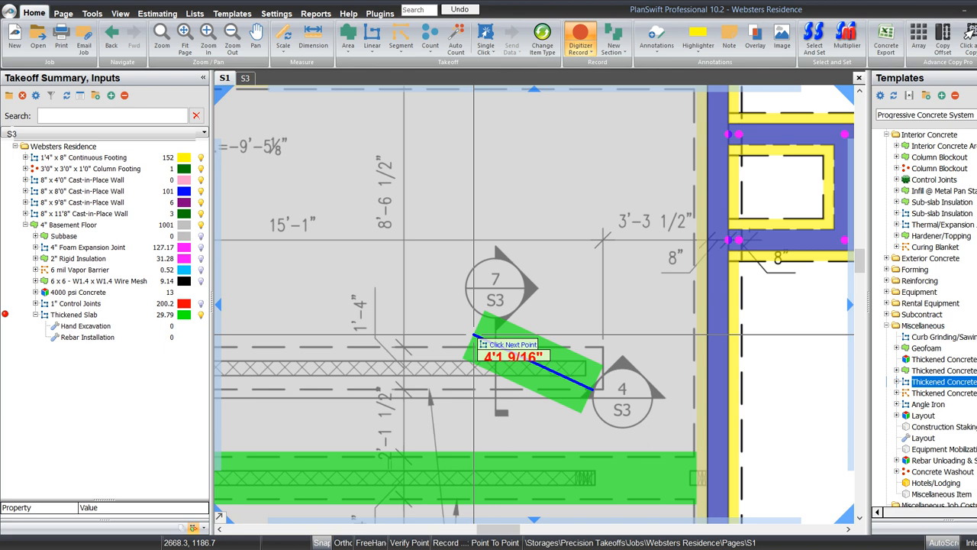
key("Right")
key("Tab")
type("4")
key("Return")
Step: Draw the third thickened slab run 15'1" long at 180° and finish recording
left_click_drag(433, 356, 556, 341)
key("Left")
type("15")
key("Tab")
type("1")
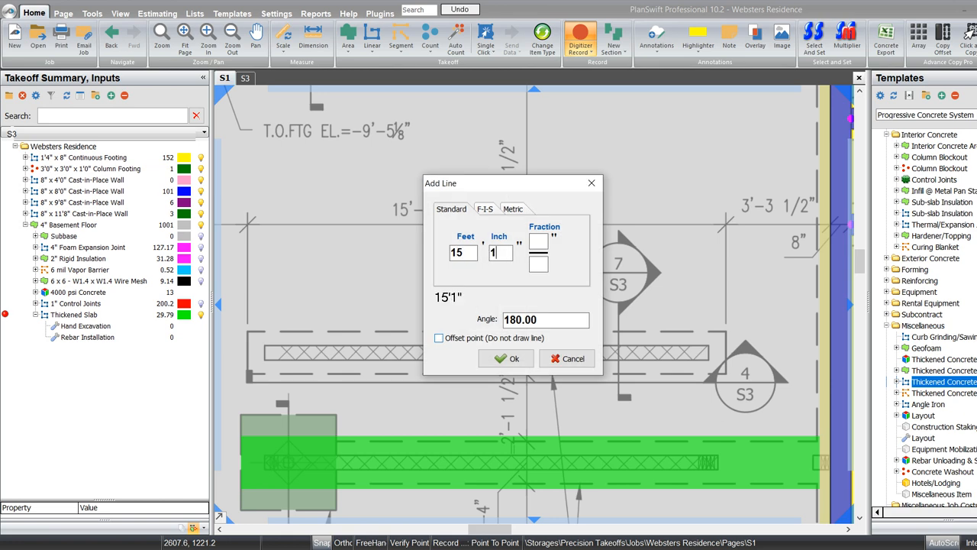
key("Return")
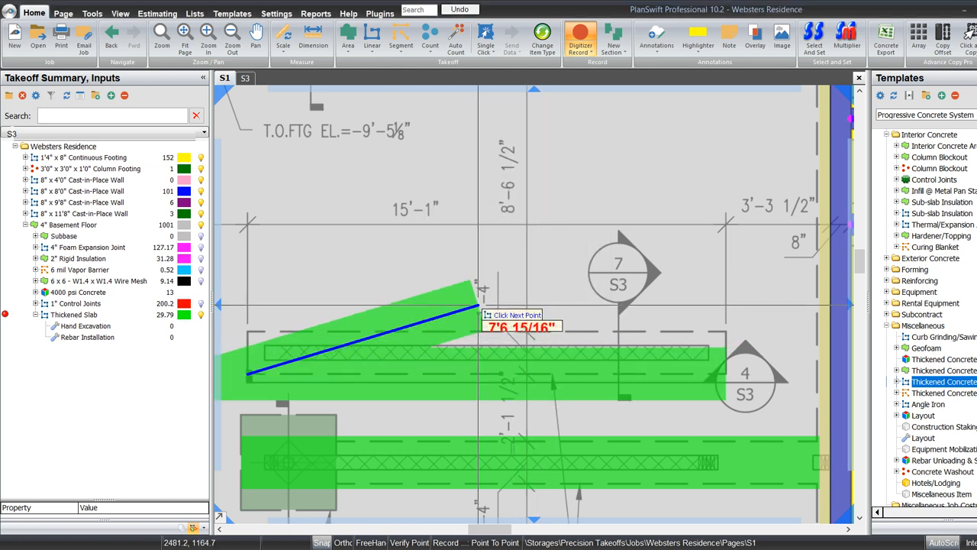
key("Escape")
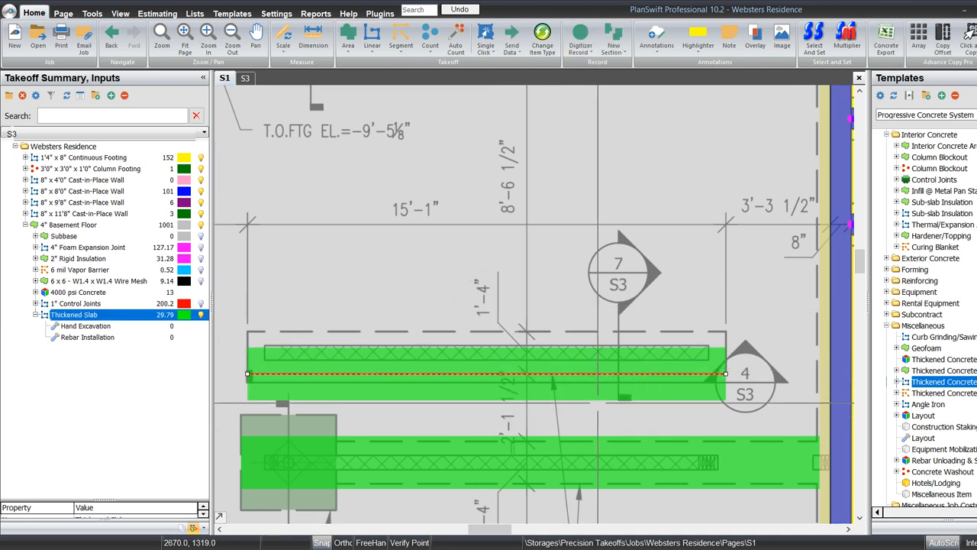
Step: Move the third thickened slab run 8" at 90° to center it on the dashed strip
key("ctrl+Up")
key("Tab")
type("8")
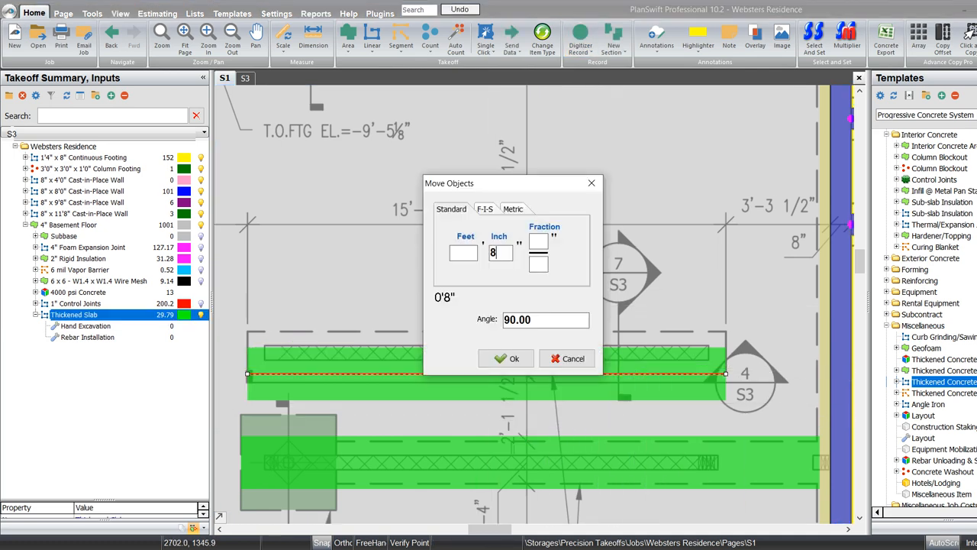
key("Tab")
key("Return")
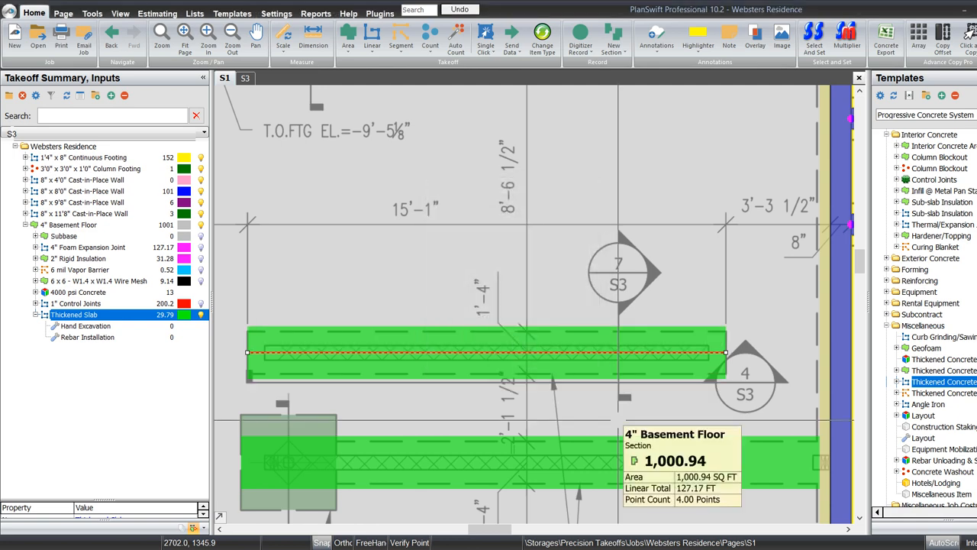
Step: Deselect the run and reorder the takeoff list so Thickened Slab sits above 4000 psi Concrete under the 4" Basement Floor
scroll(733, 390, "down", 3)
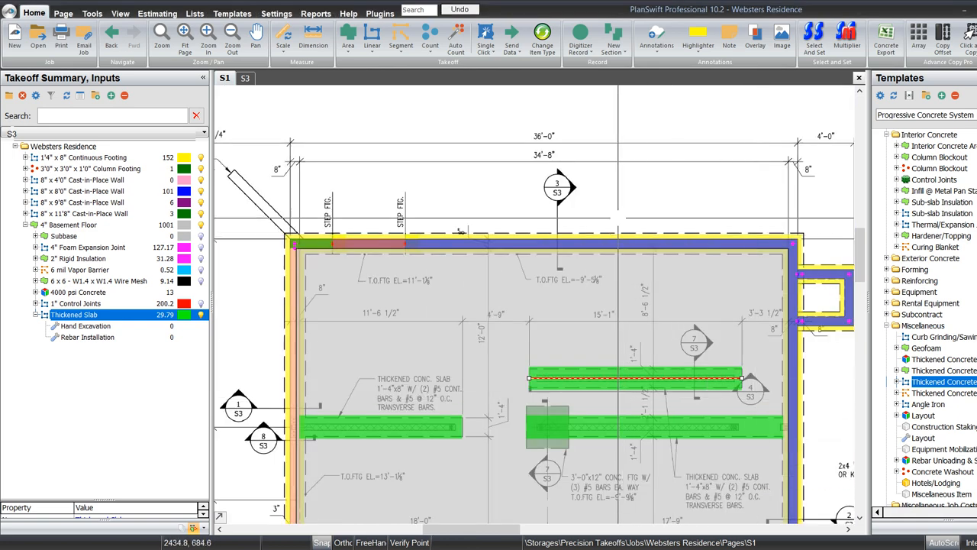
left_click(615, 217)
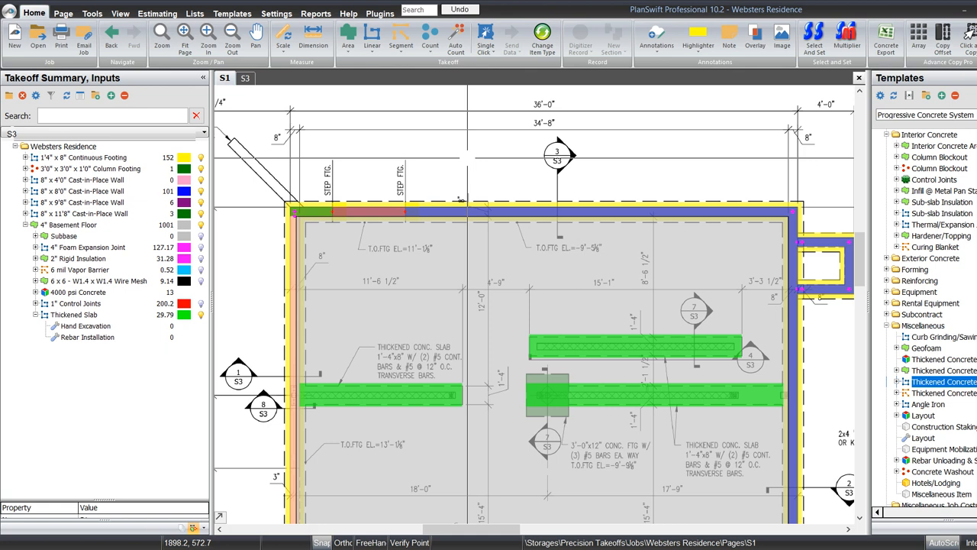
left_click(74, 315)
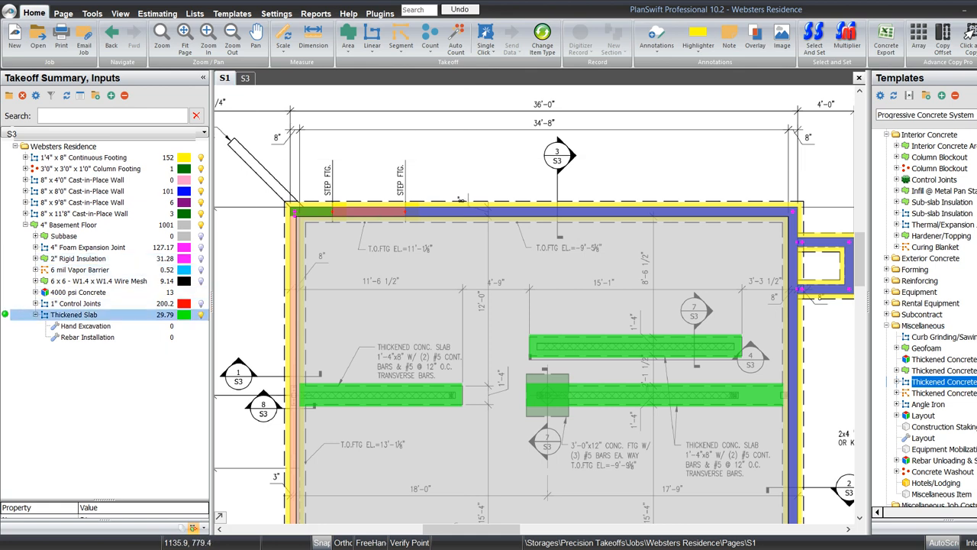
left_click_drag(77, 296, 76, 293)
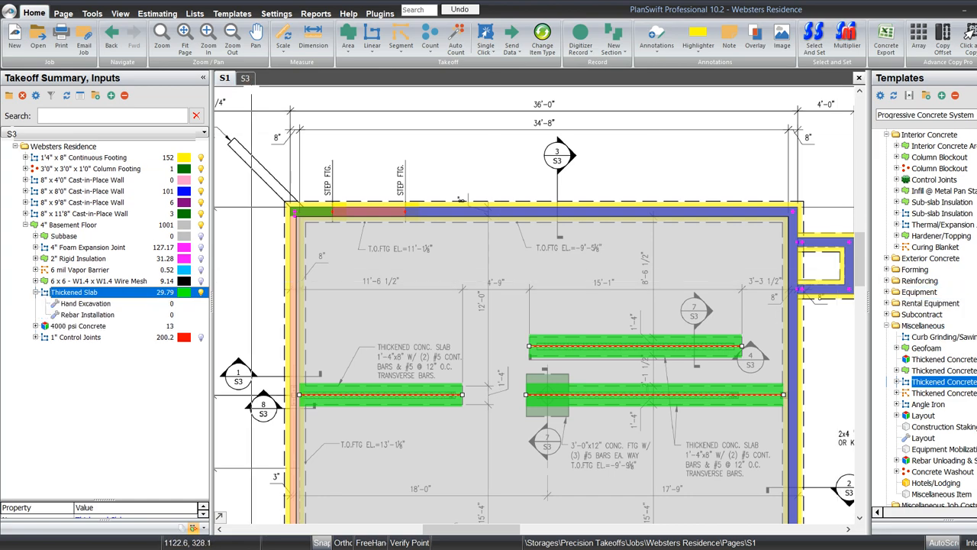
Step: Add Continuous Rebar to the Thickened Slab per the thickened slab detail on S3: #5 Rebar, 2 bars, 5% additional waste, Sticks as takeoff unit
left_click(245, 78)
scroll(578, 244, "up", 2)
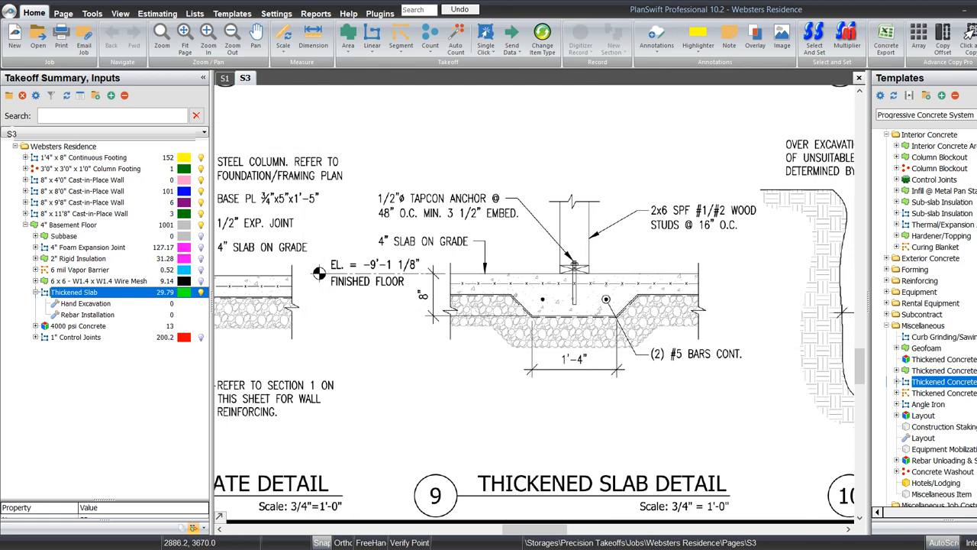
left_click(224, 78)
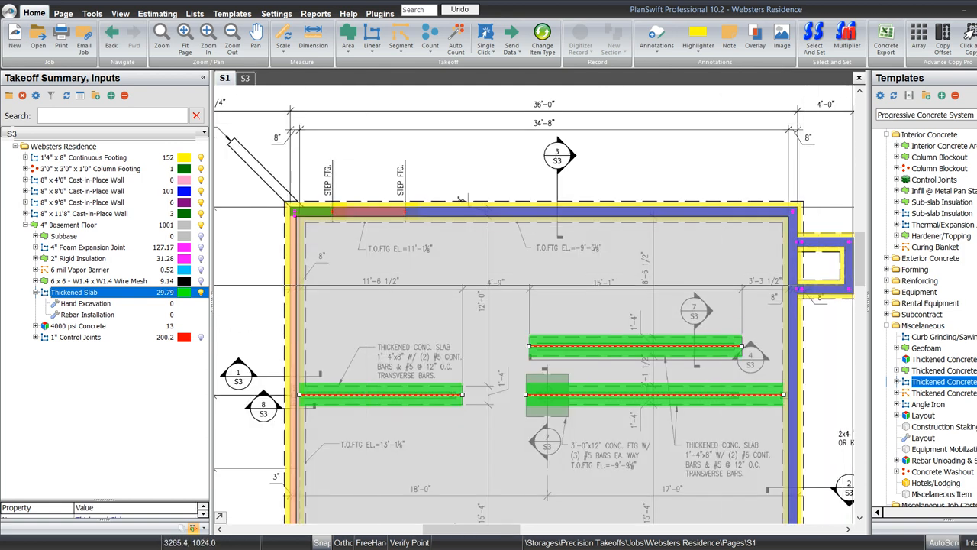
left_click(886, 281)
left_click(897, 303)
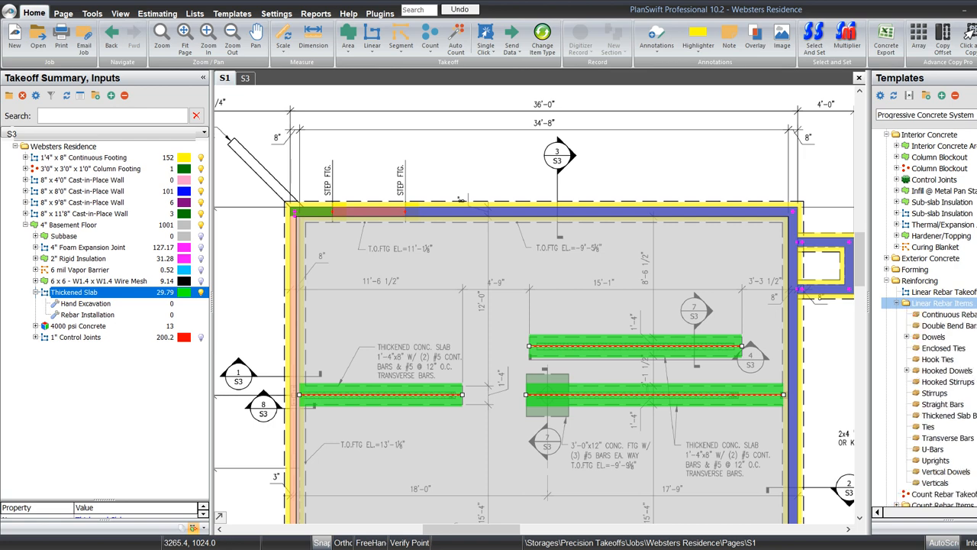
left_click_drag(946, 315, 92, 292)
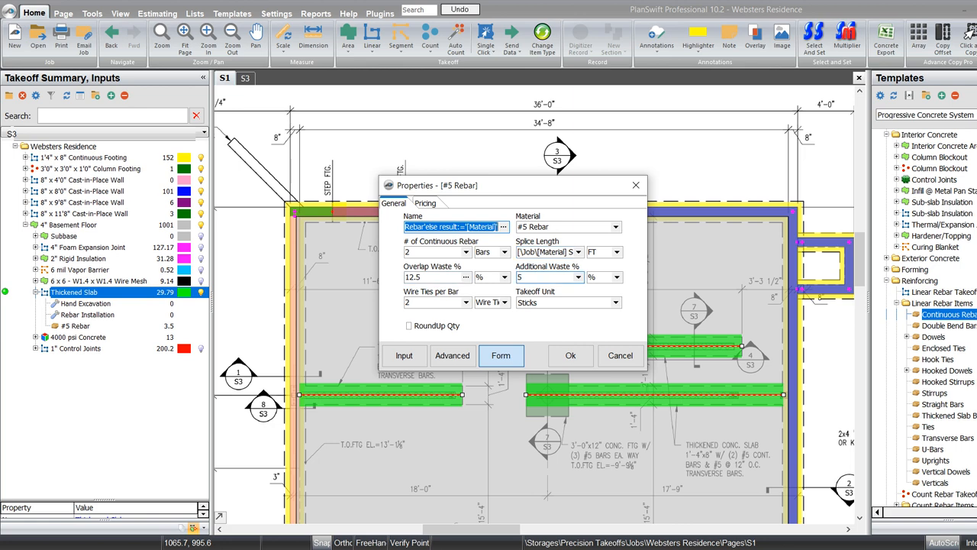
left_click(571, 355)
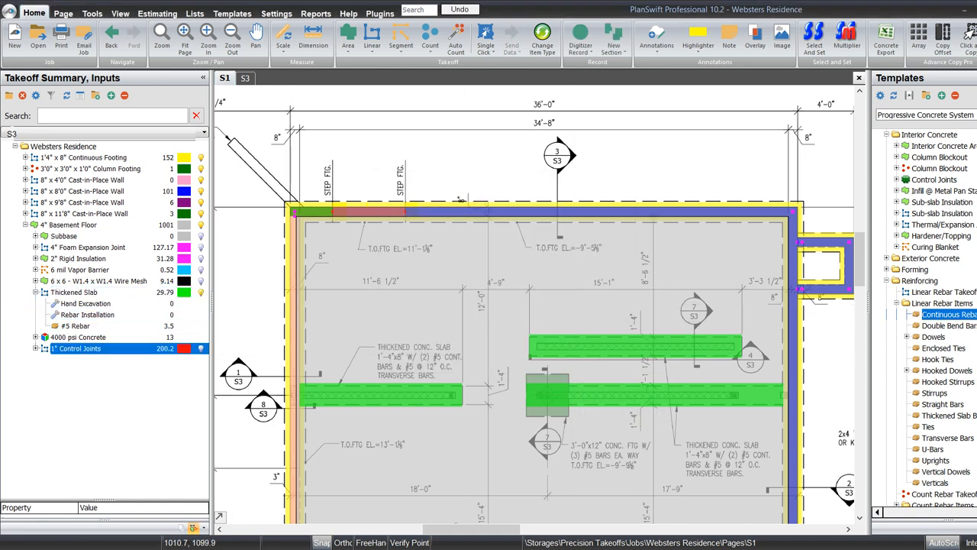
Step: Start and stop recording on the Thickened Slab to refresh its quantities, and collapse the item
left_click(5, 292)
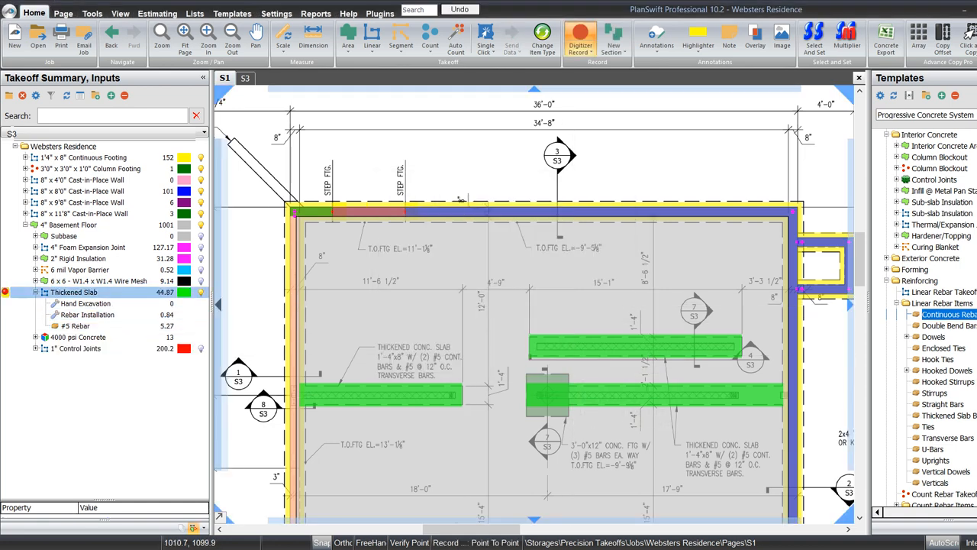
left_click(5, 292)
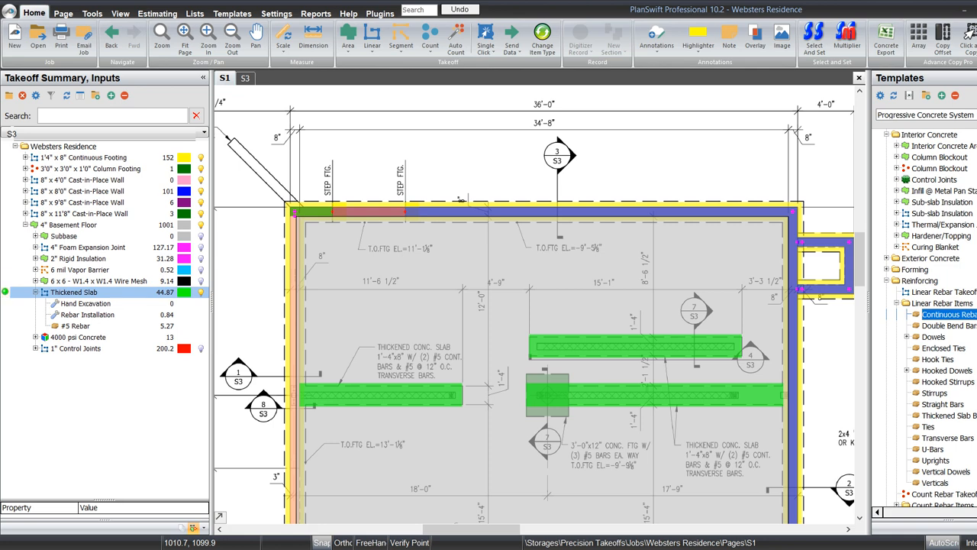
left_click(35, 292)
left_click(78, 259)
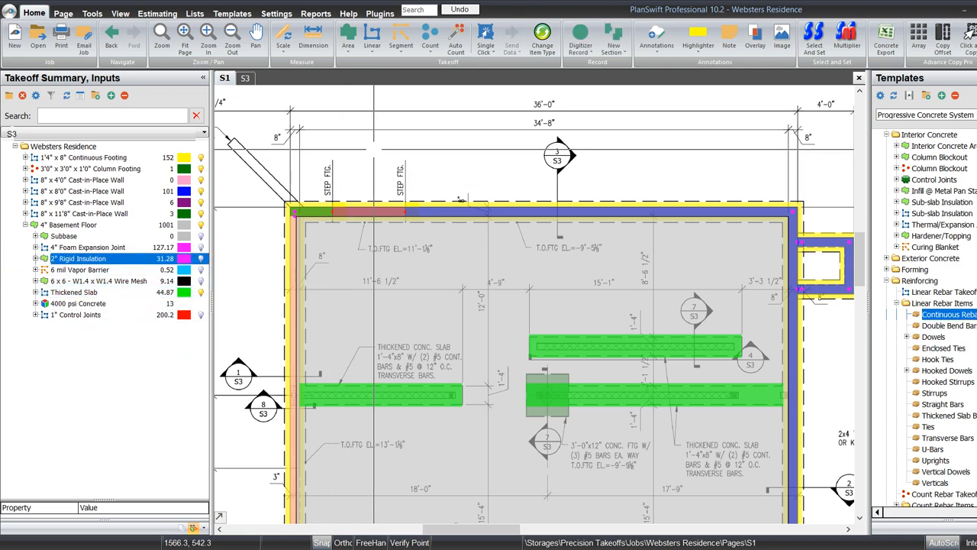
key("Escape")
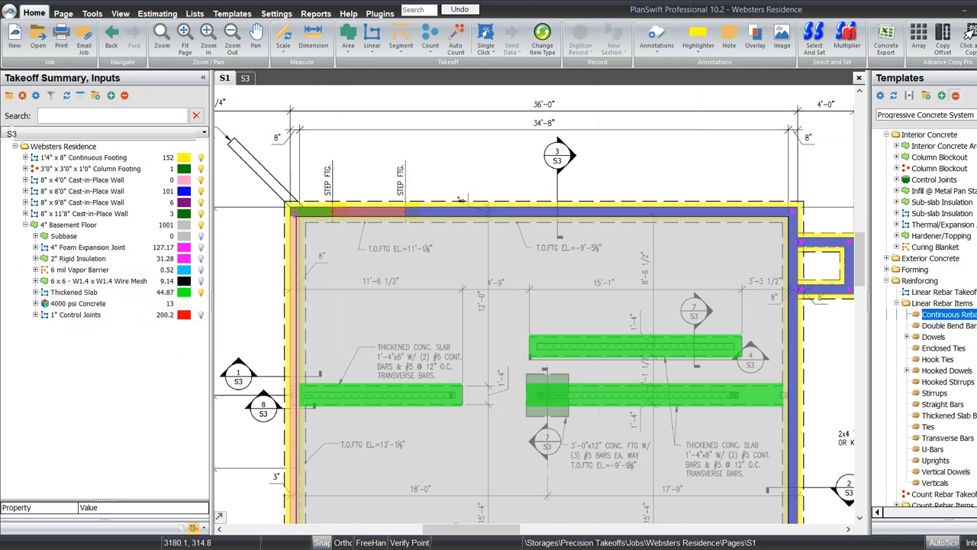
Step: Review the walls, footings and thickened slabs on the foundation plan, and collapse the 4" Basement Floor item
scroll(640, 138, "down", 3)
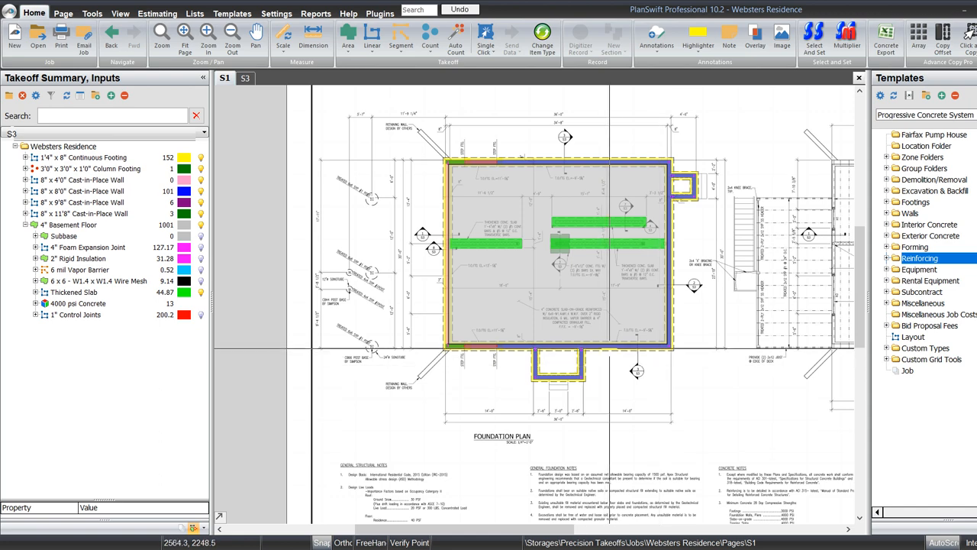
left_click_drag(556, 361, 549, 364)
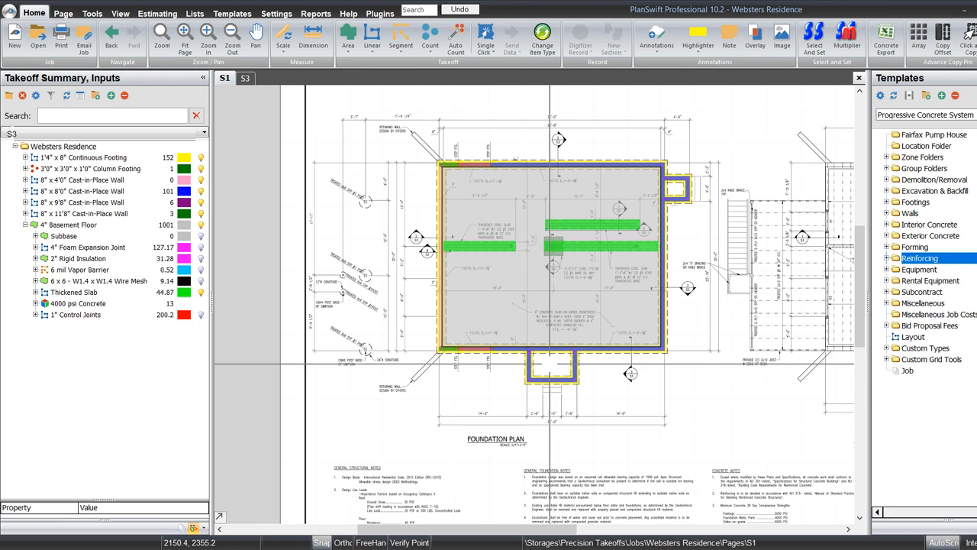
scroll(549, 364, "up", 2)
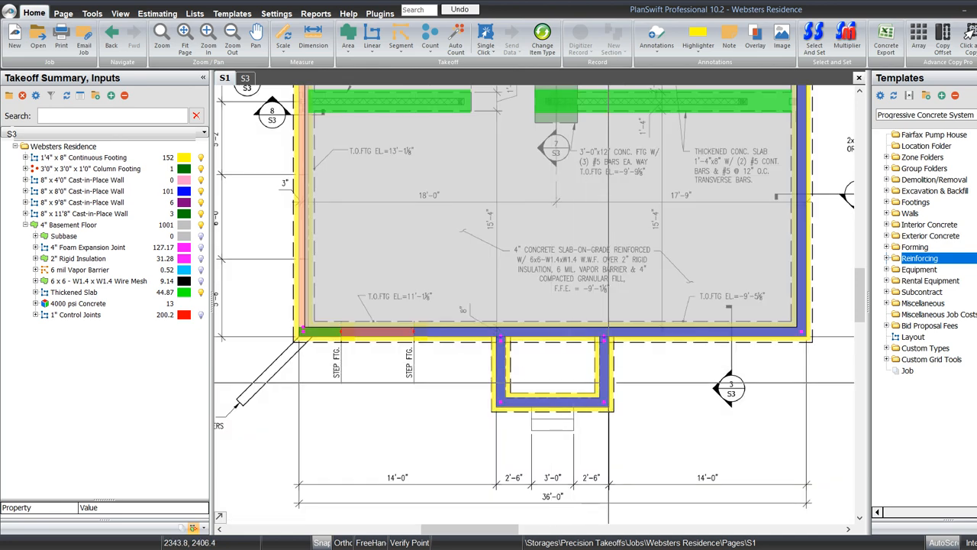
left_click_drag(581, 385, 636, 438)
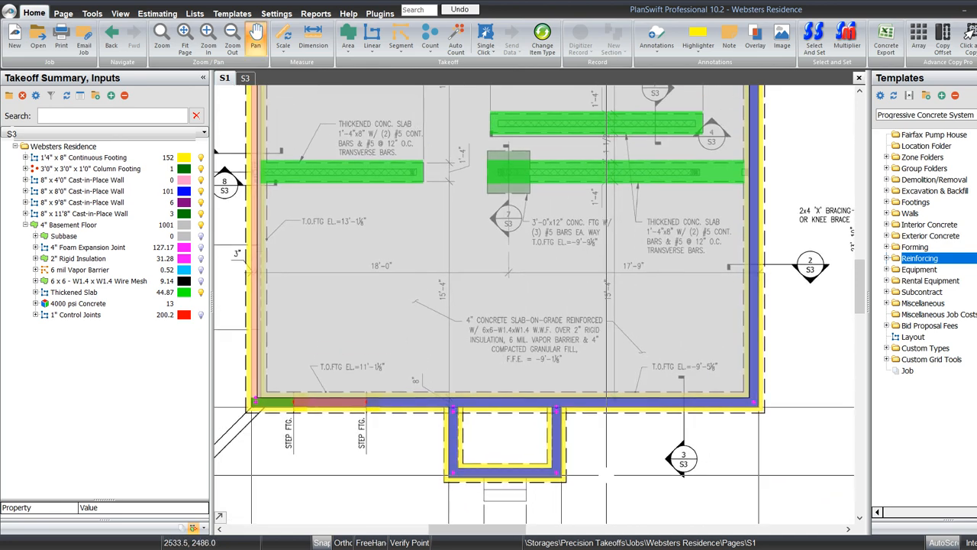
left_click_drag(786, 255, 747, 384)
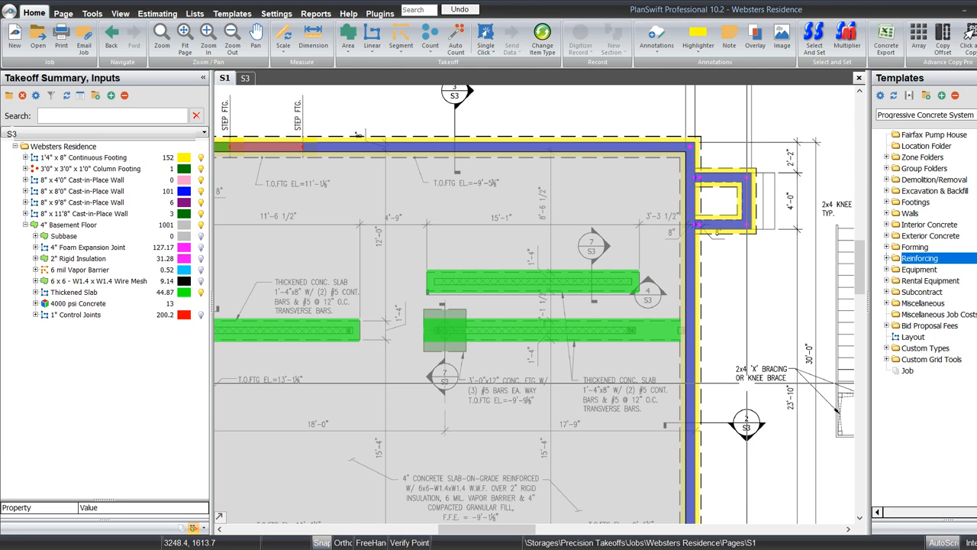
scroll(763, 335, "down", 2)
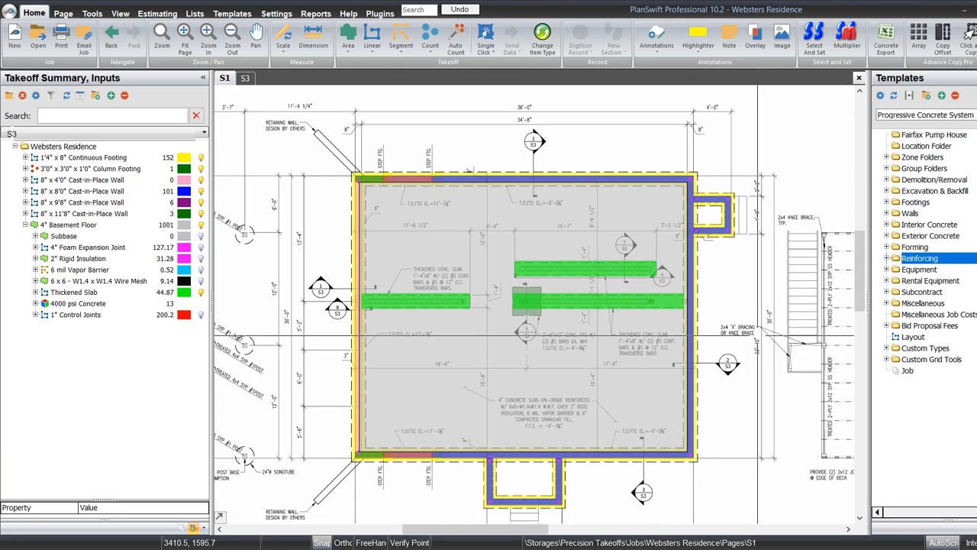
left_click(68, 225)
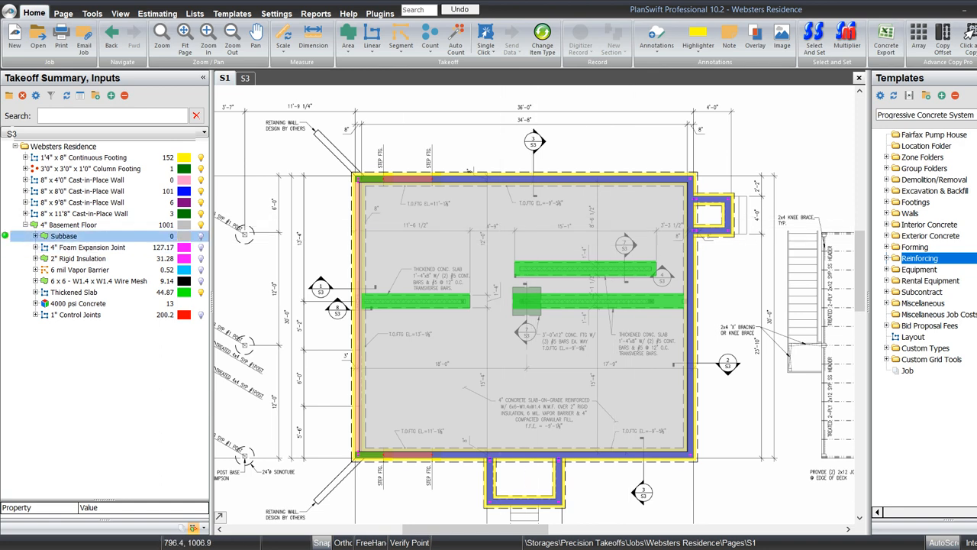
left_click(25, 224)
left_click(84, 190)
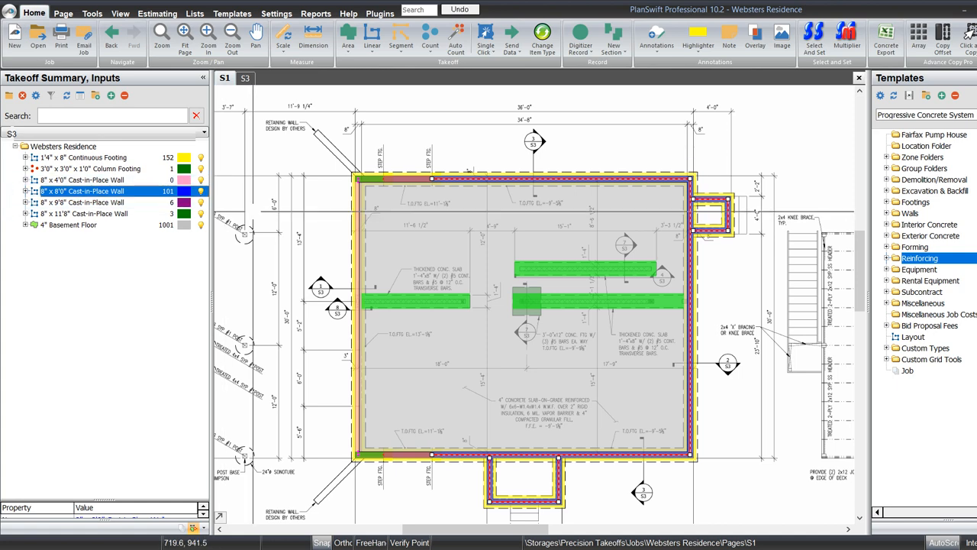
left_click_drag(494, 411, 507, 406)
key("Escape")
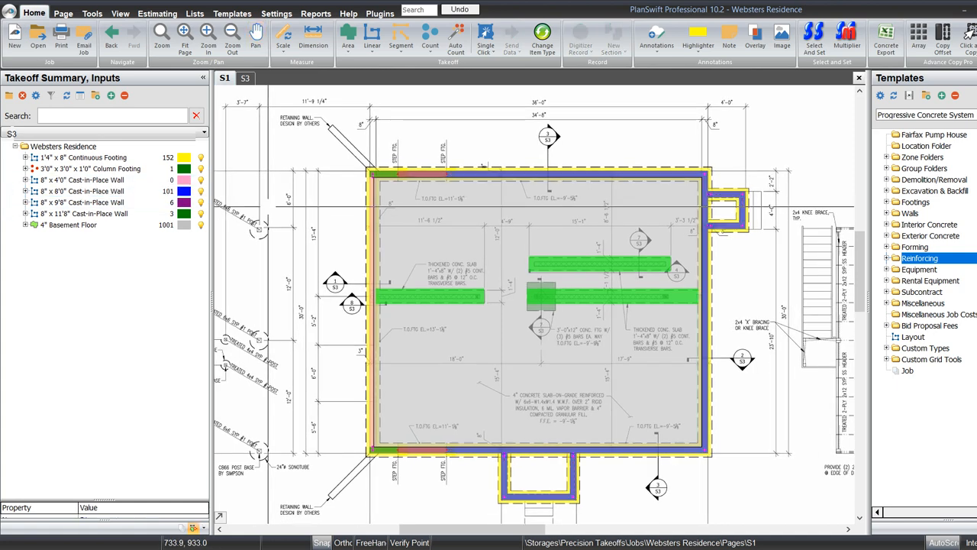